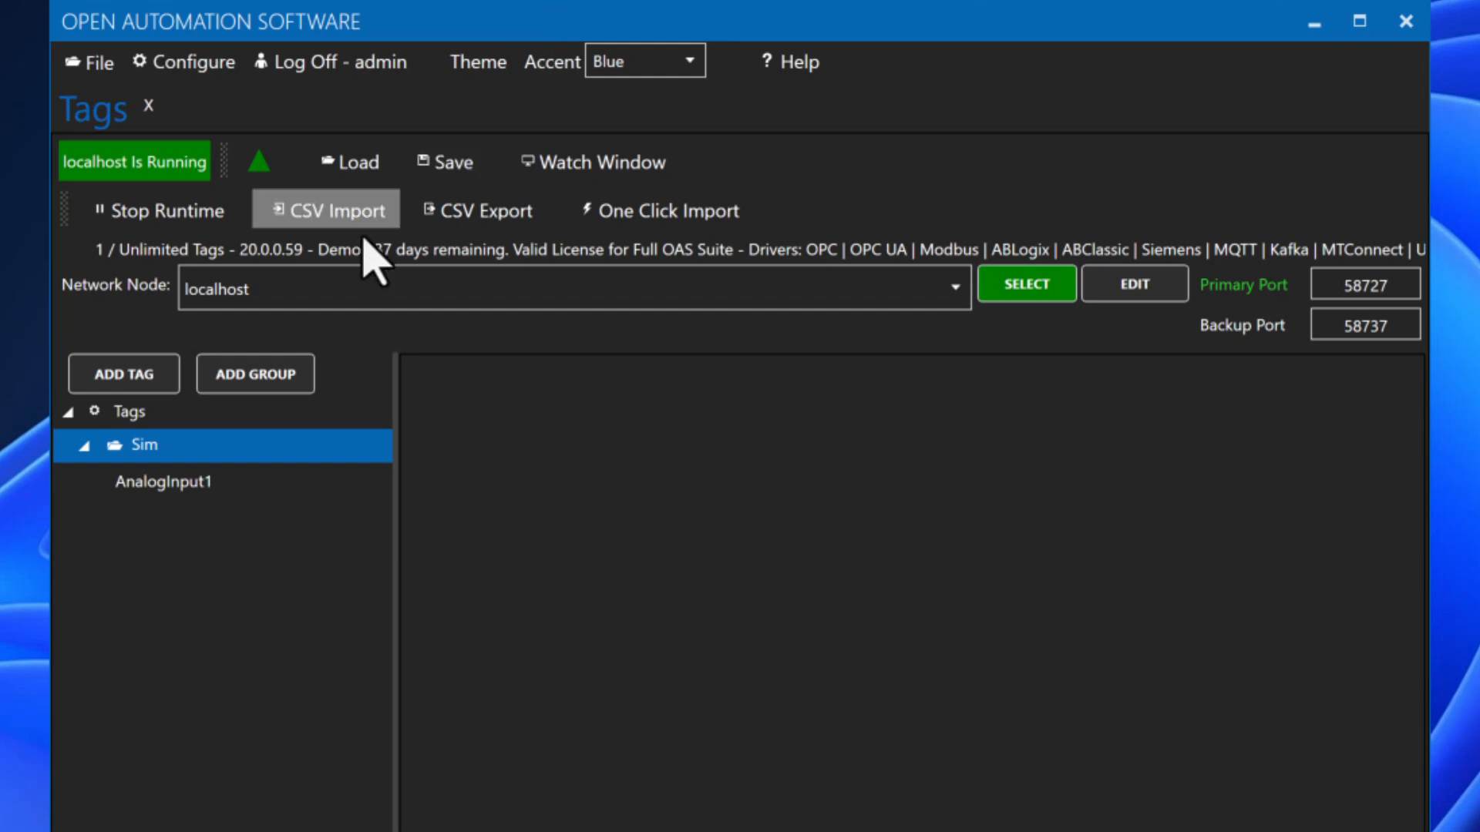
Step: Create a new top-level tag group named MQTT
left_click(149, 413)
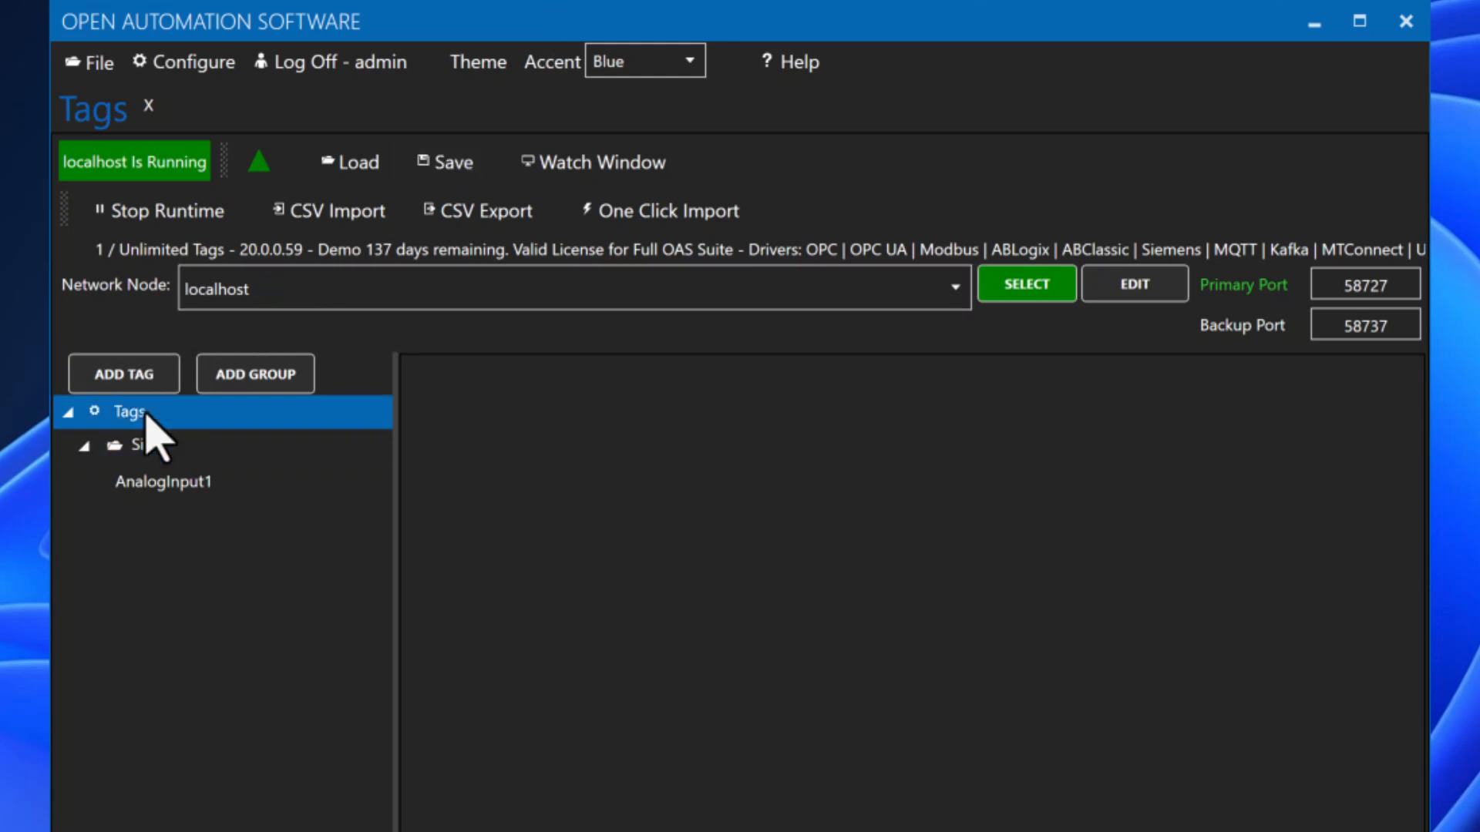
left_click(293, 383)
type("N")
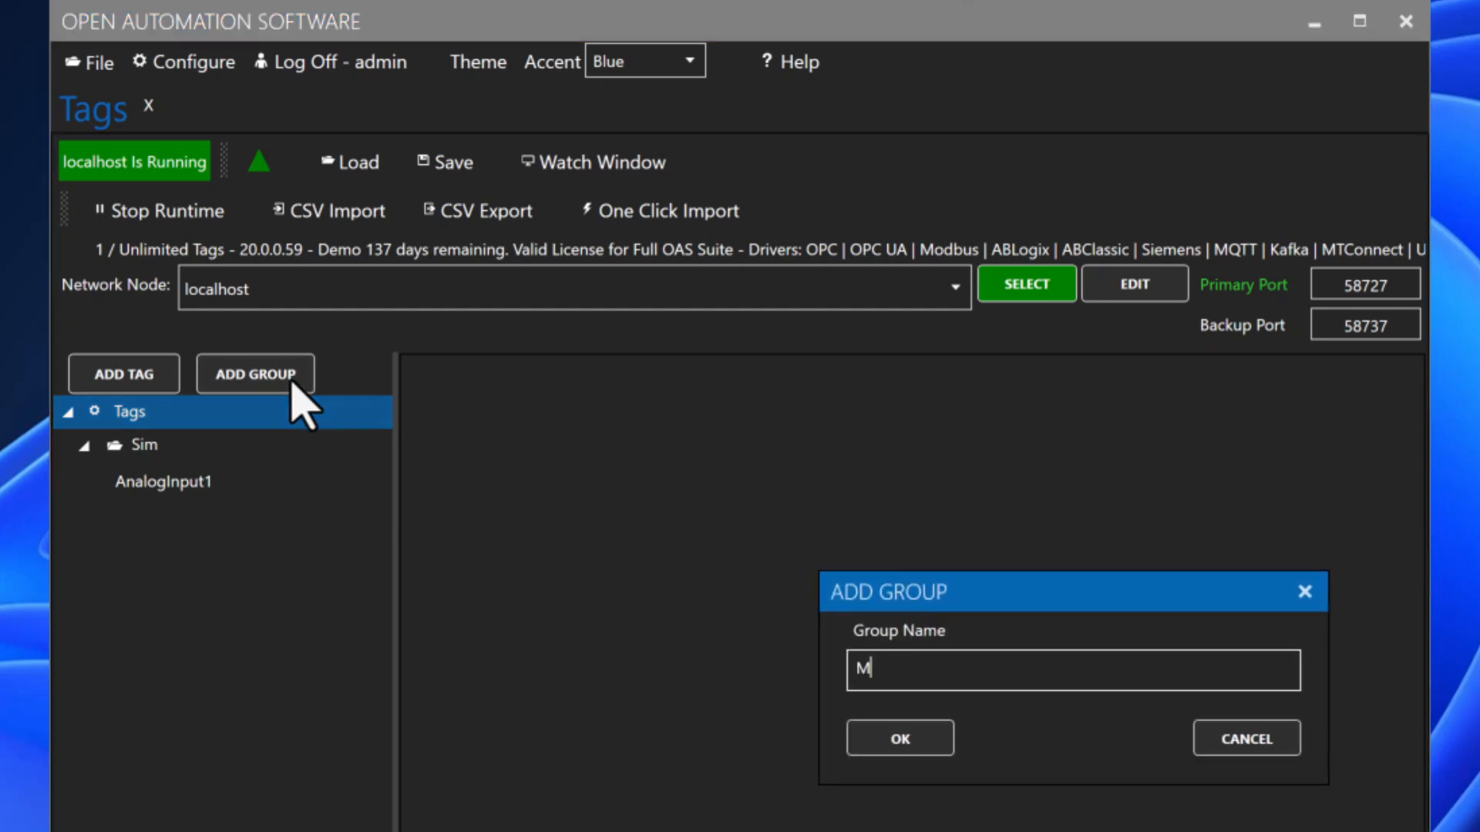
type("QTT")
left_click(925, 747)
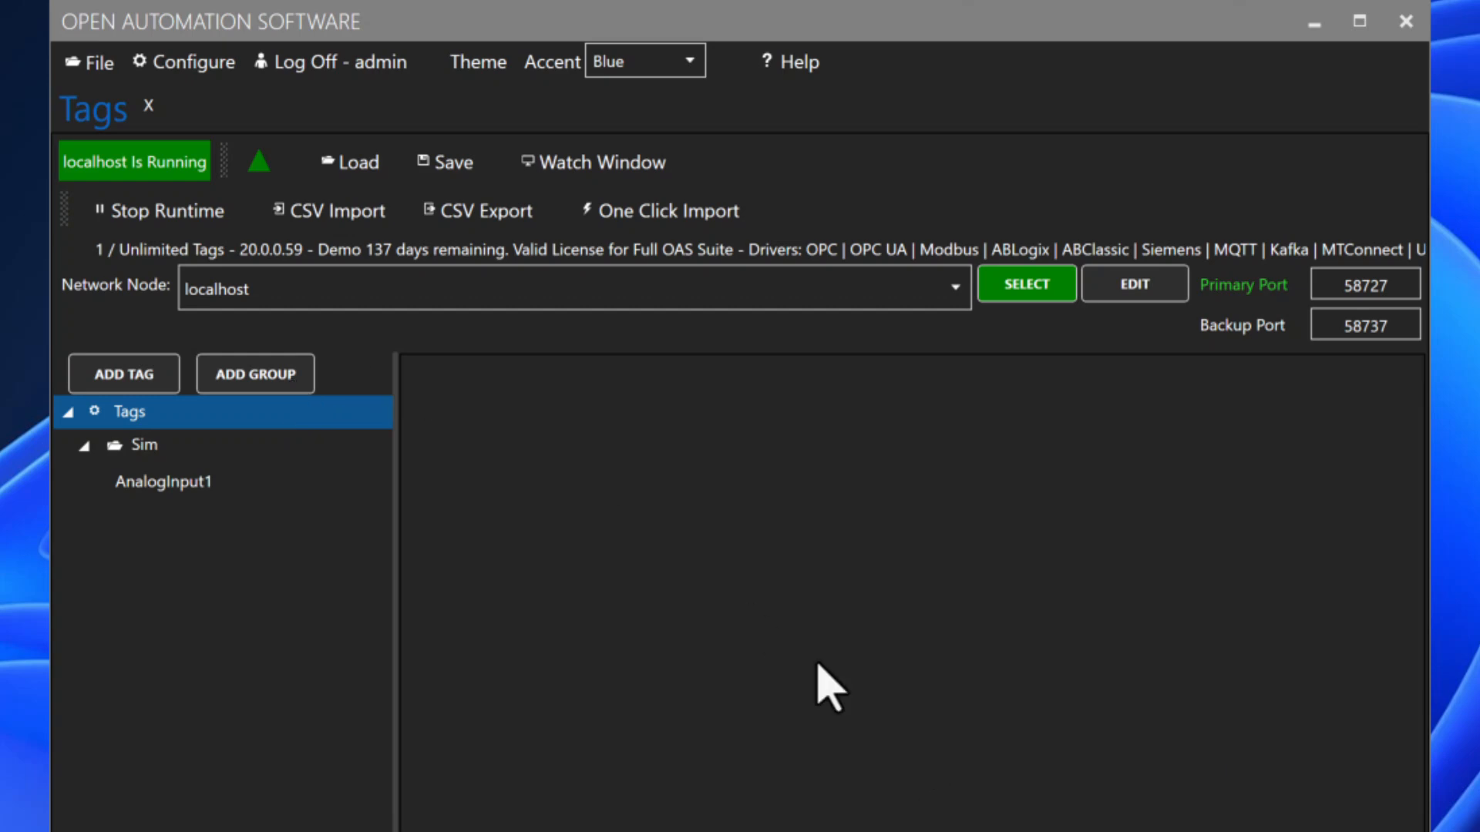
Step: Add a Device123 tag to the MQTT group with the JSON data type
left_click(131, 384)
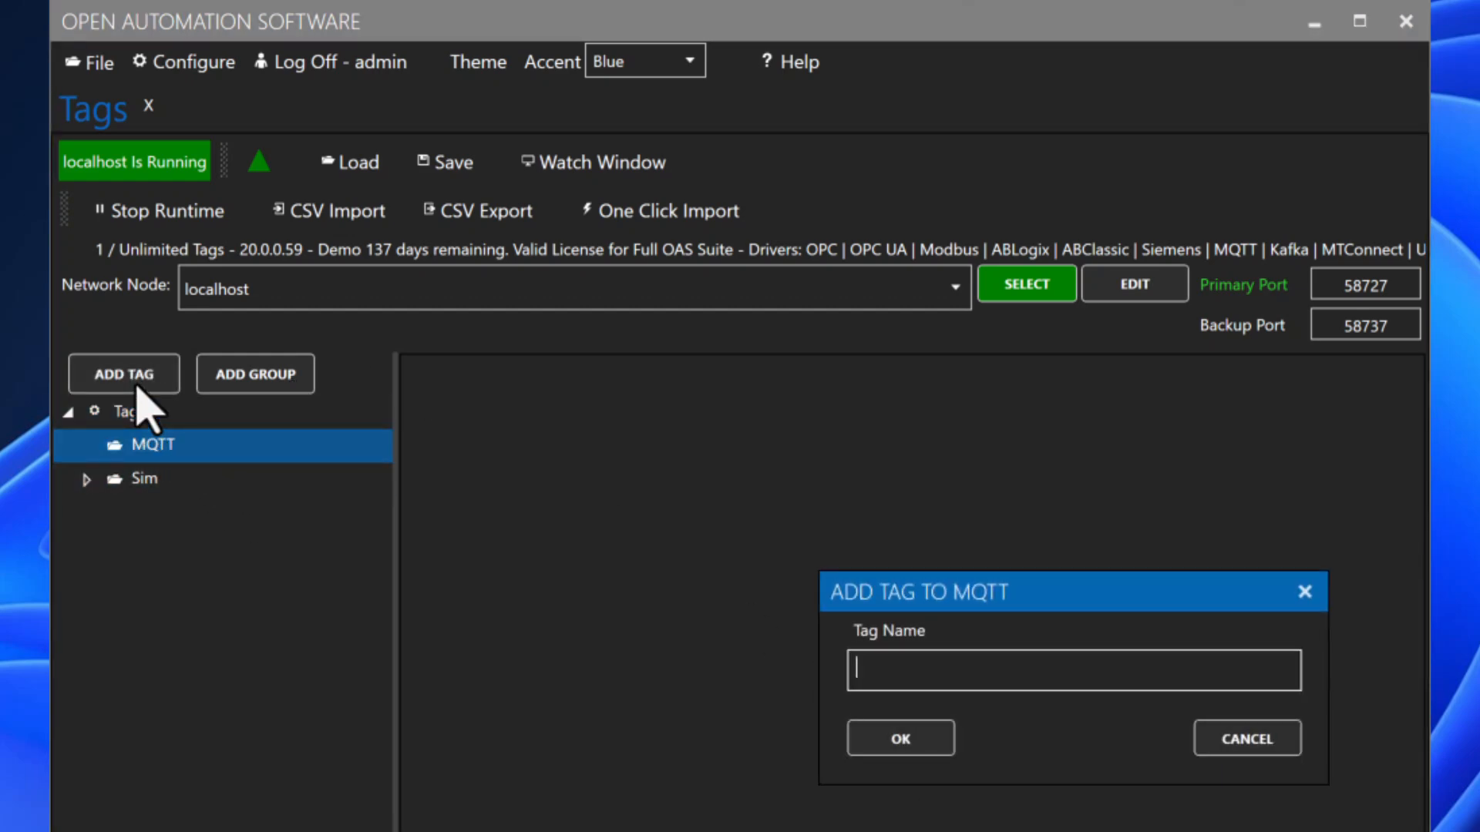
type("D")
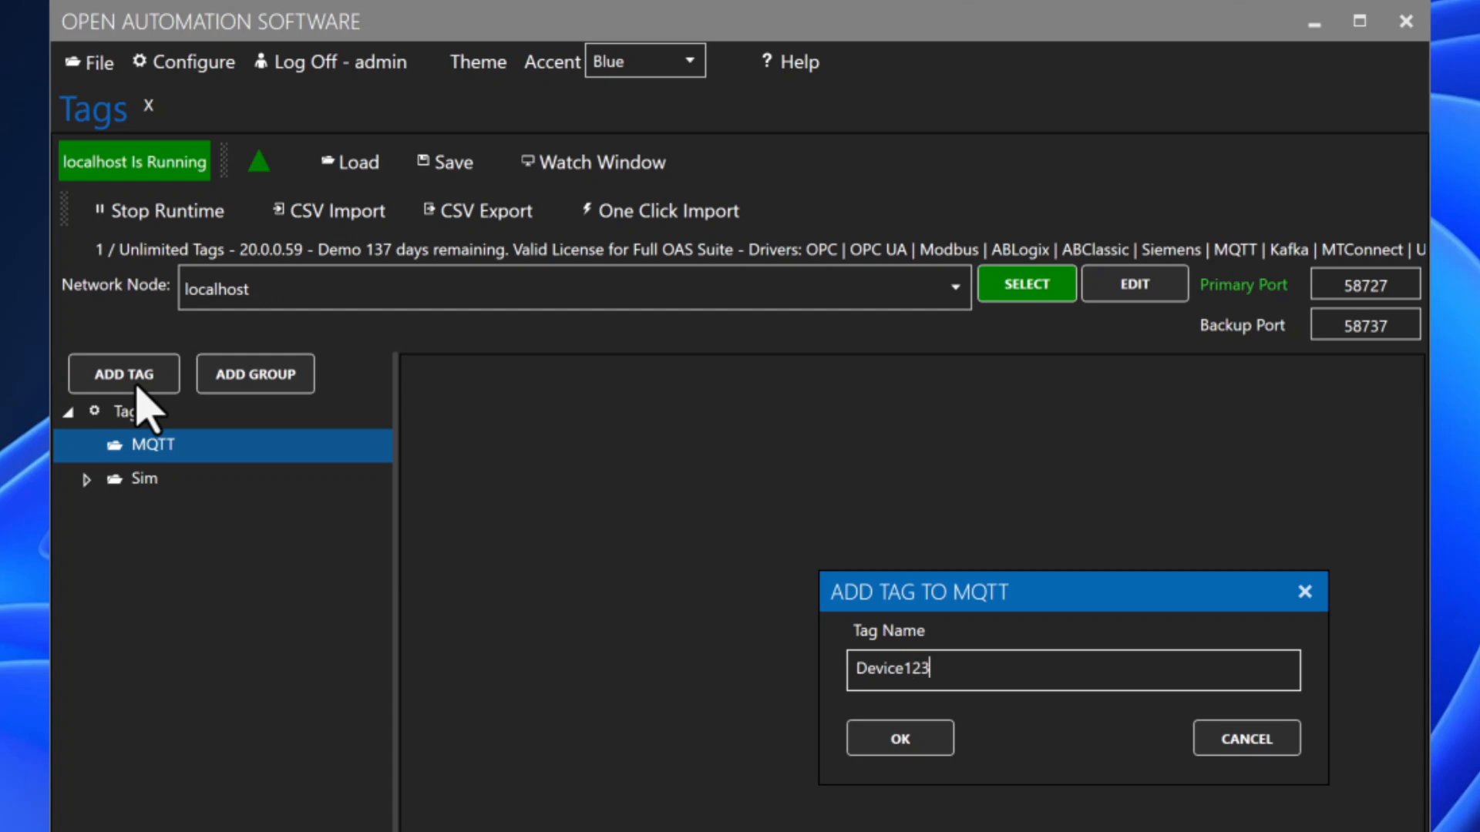
type("evice123")
left_click(879, 736)
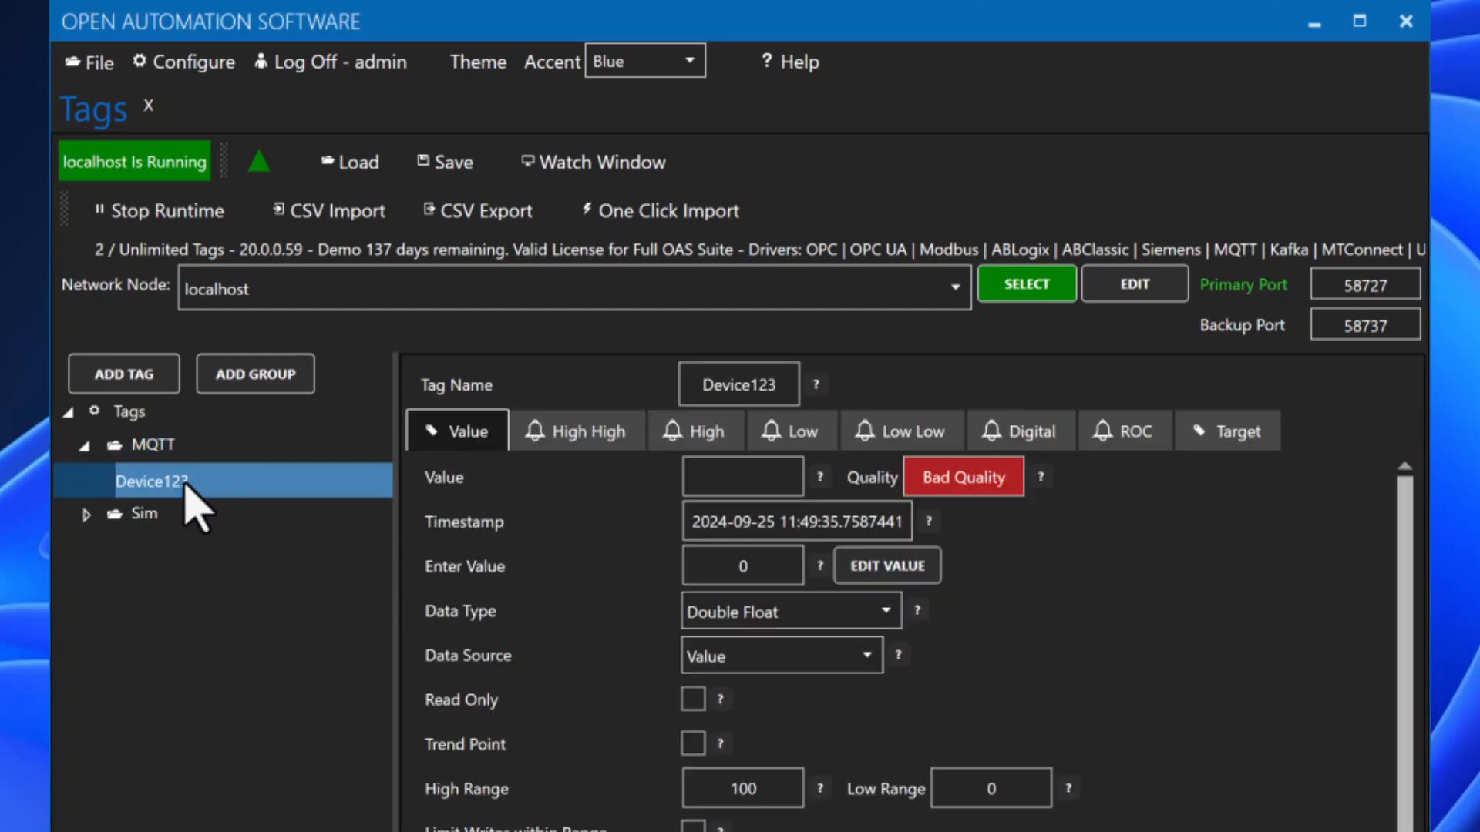
left_click(764, 625)
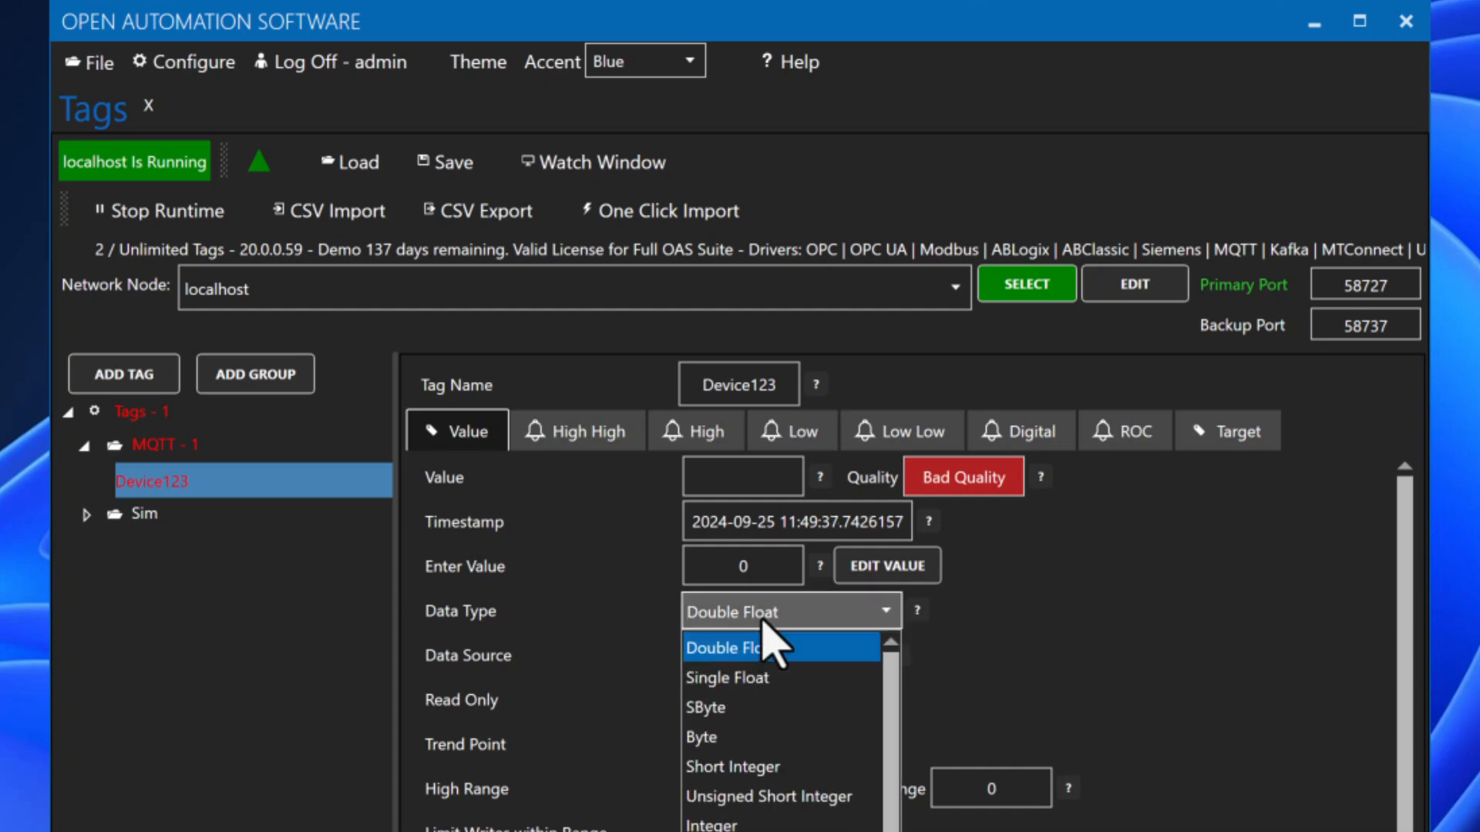
key("Escape")
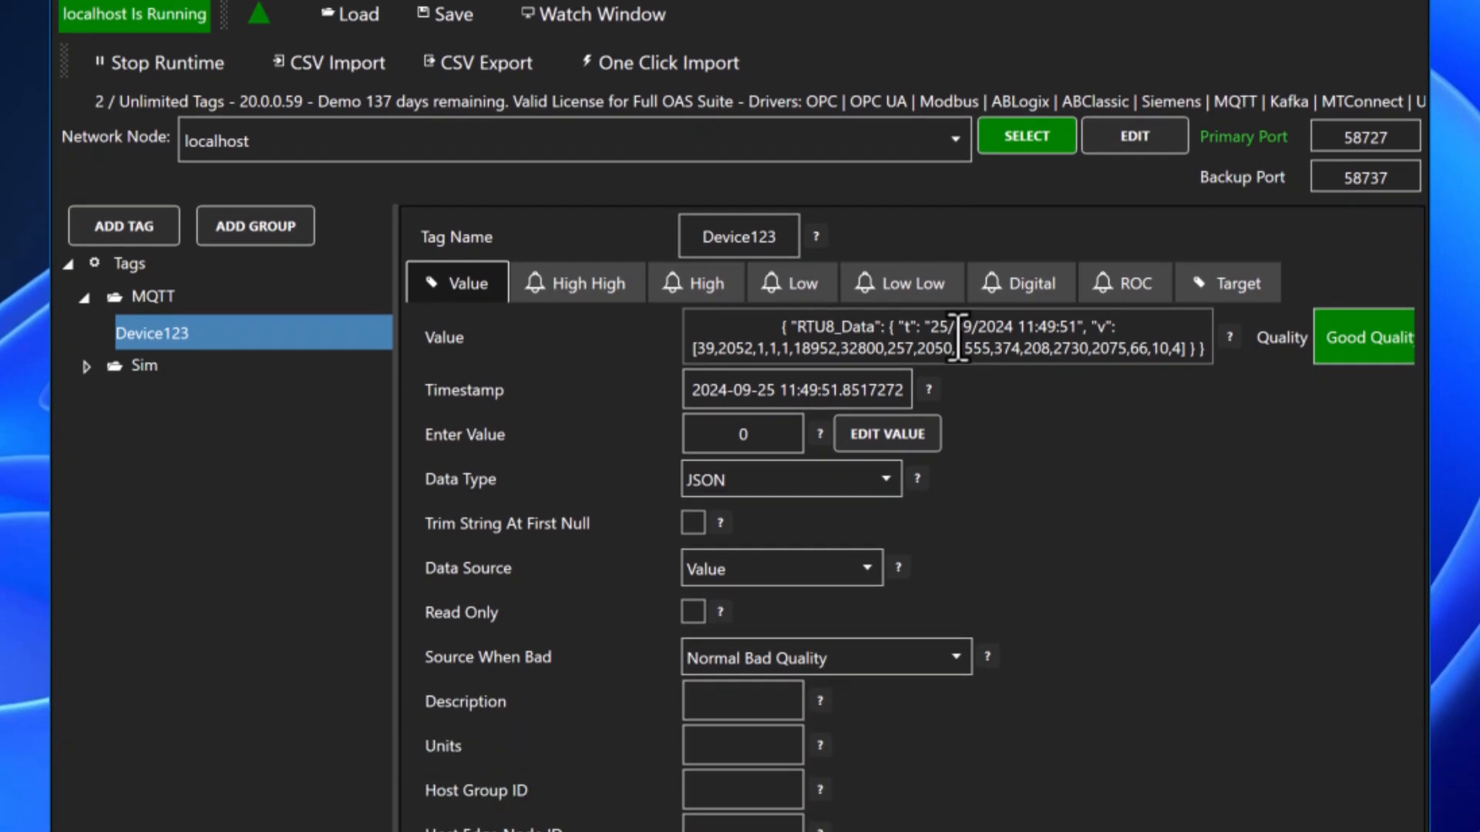
double_click(958, 486)
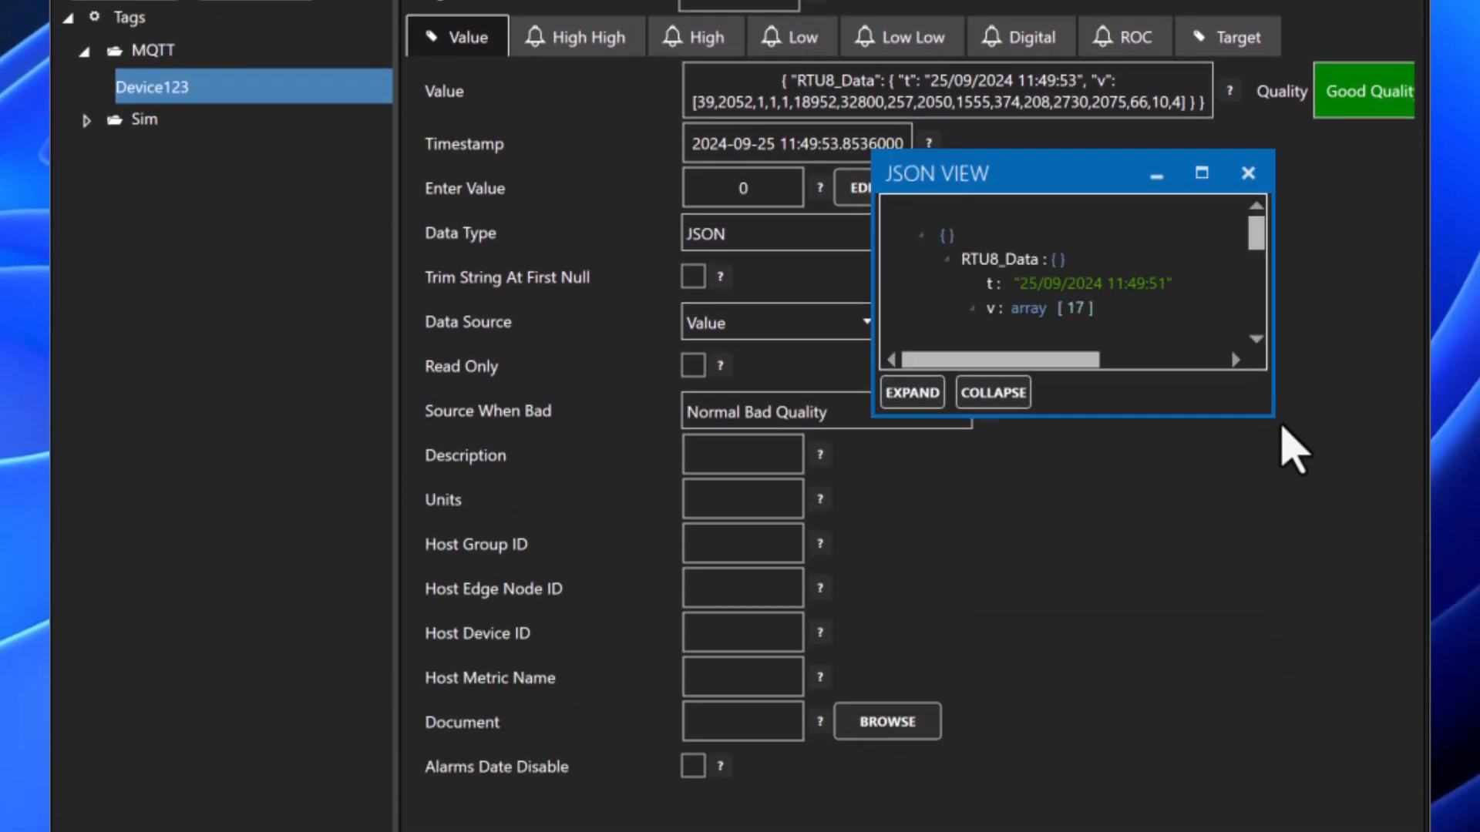
left_click_drag(1271, 417, 1377, 806)
left_click(1019, 333)
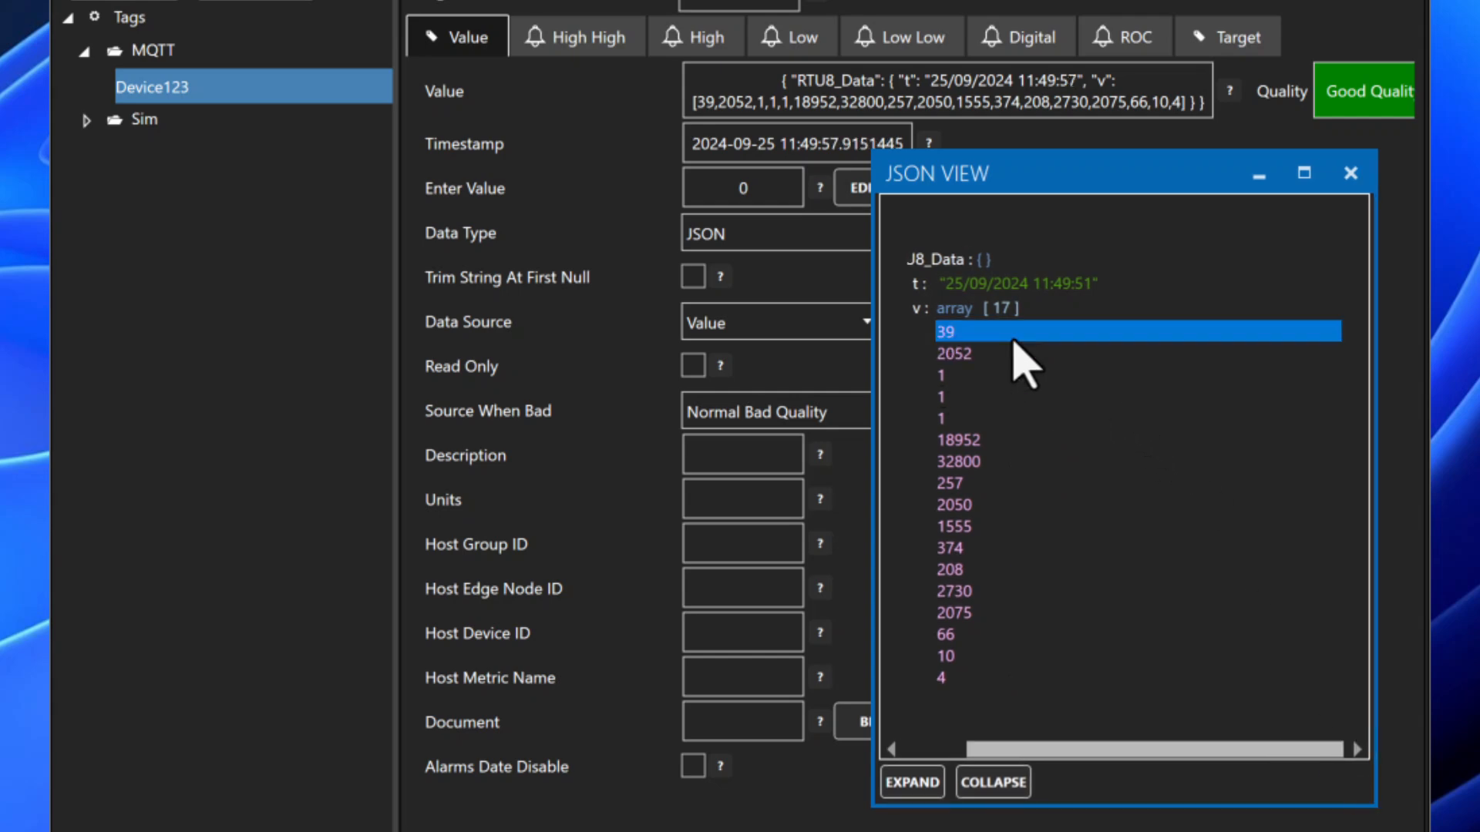
left_click(973, 359)
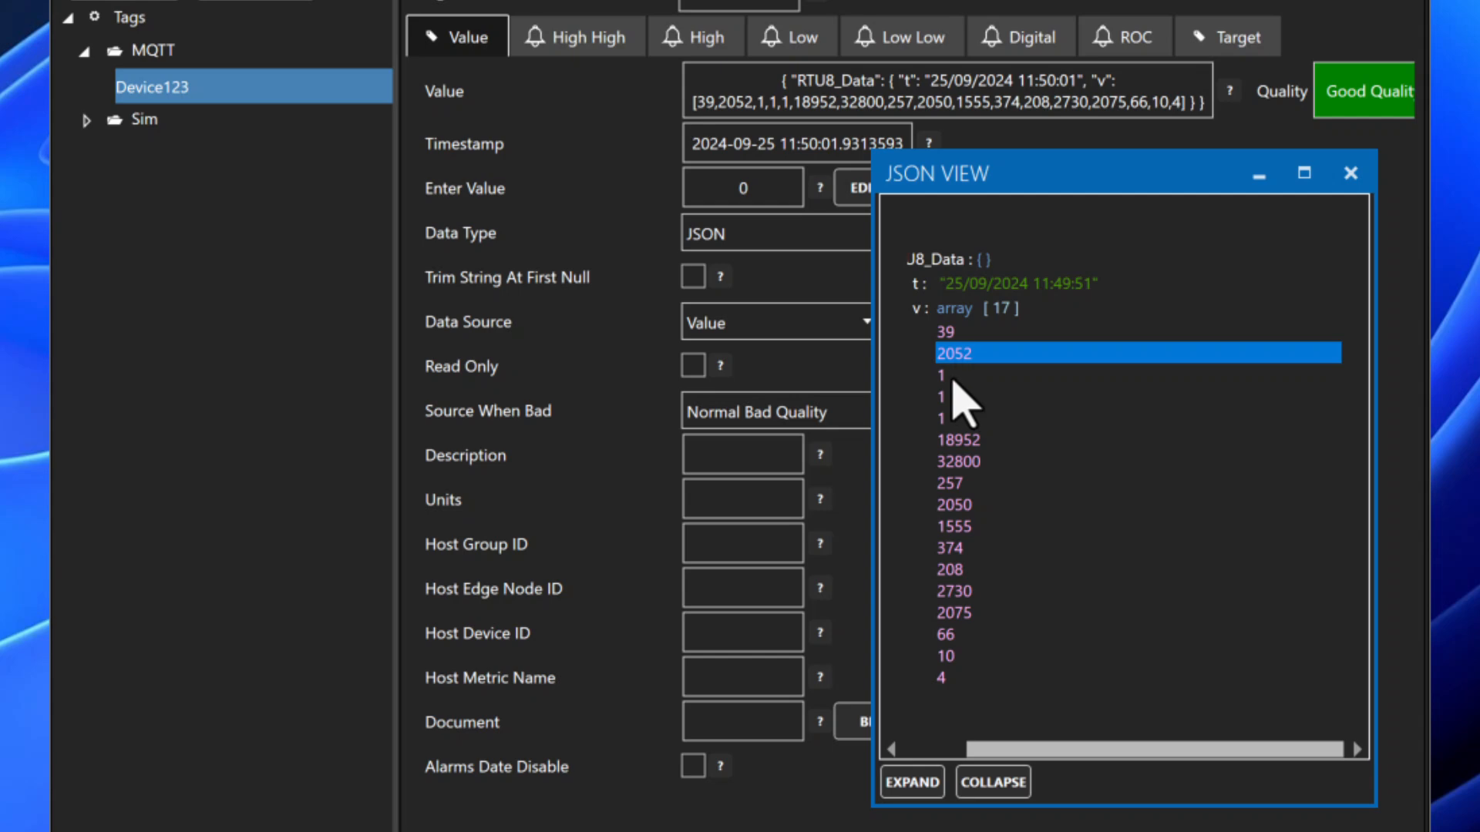
left_click(953, 376)
left_click(956, 398)
left_click(959, 423)
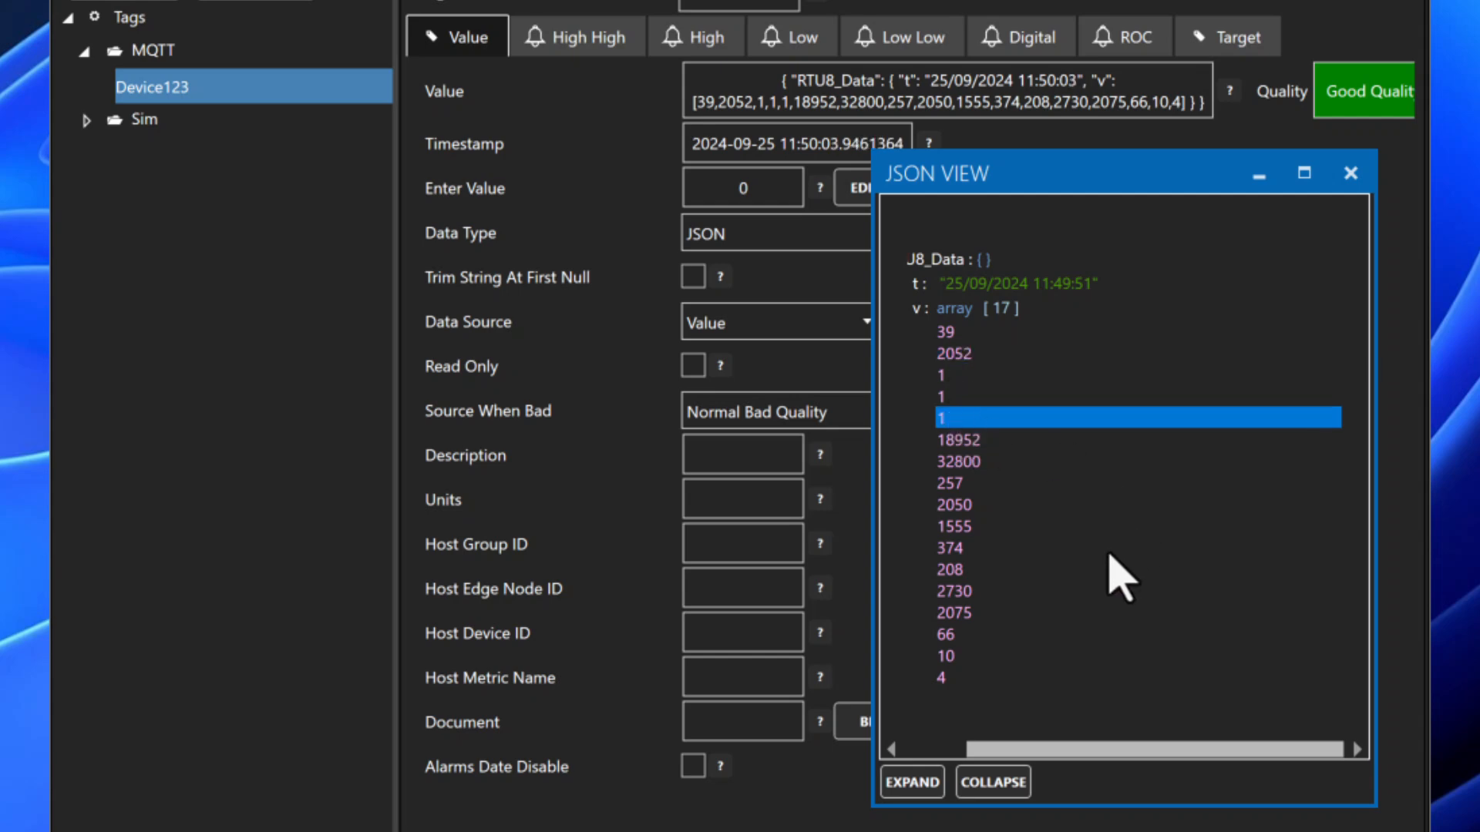
left_click(953, 570)
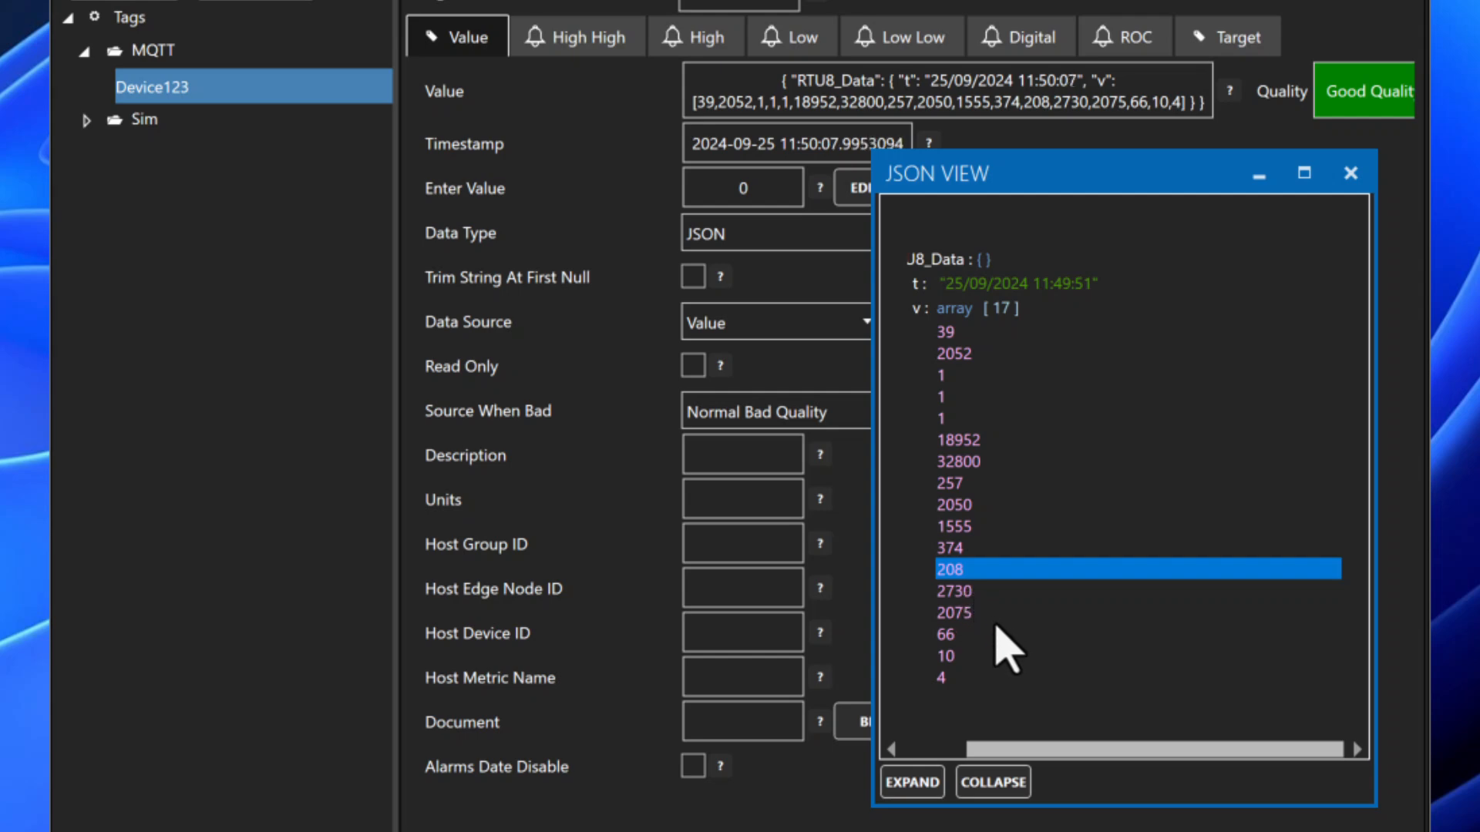
left_click(951, 638)
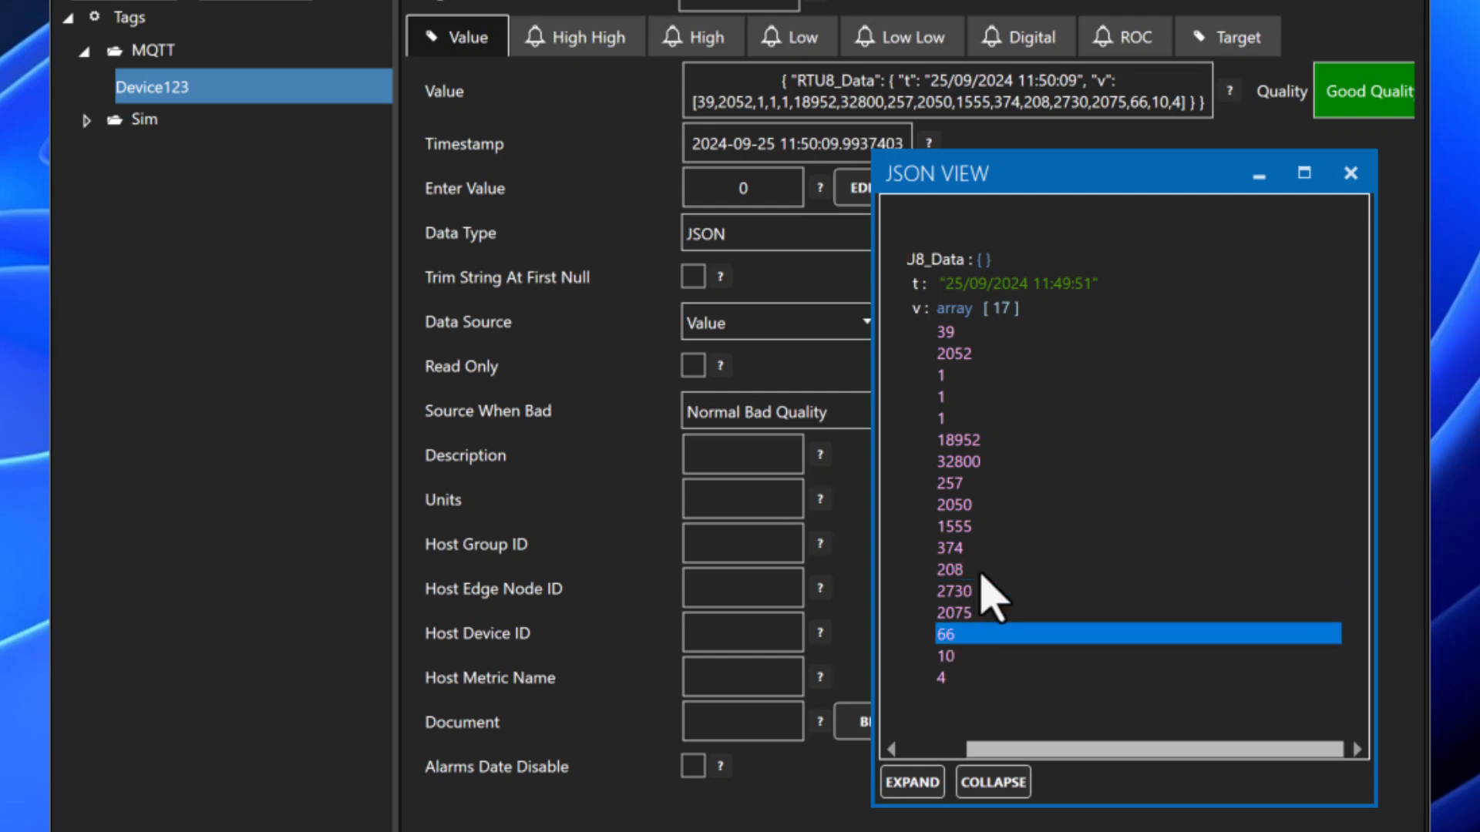
left_click(975, 288)
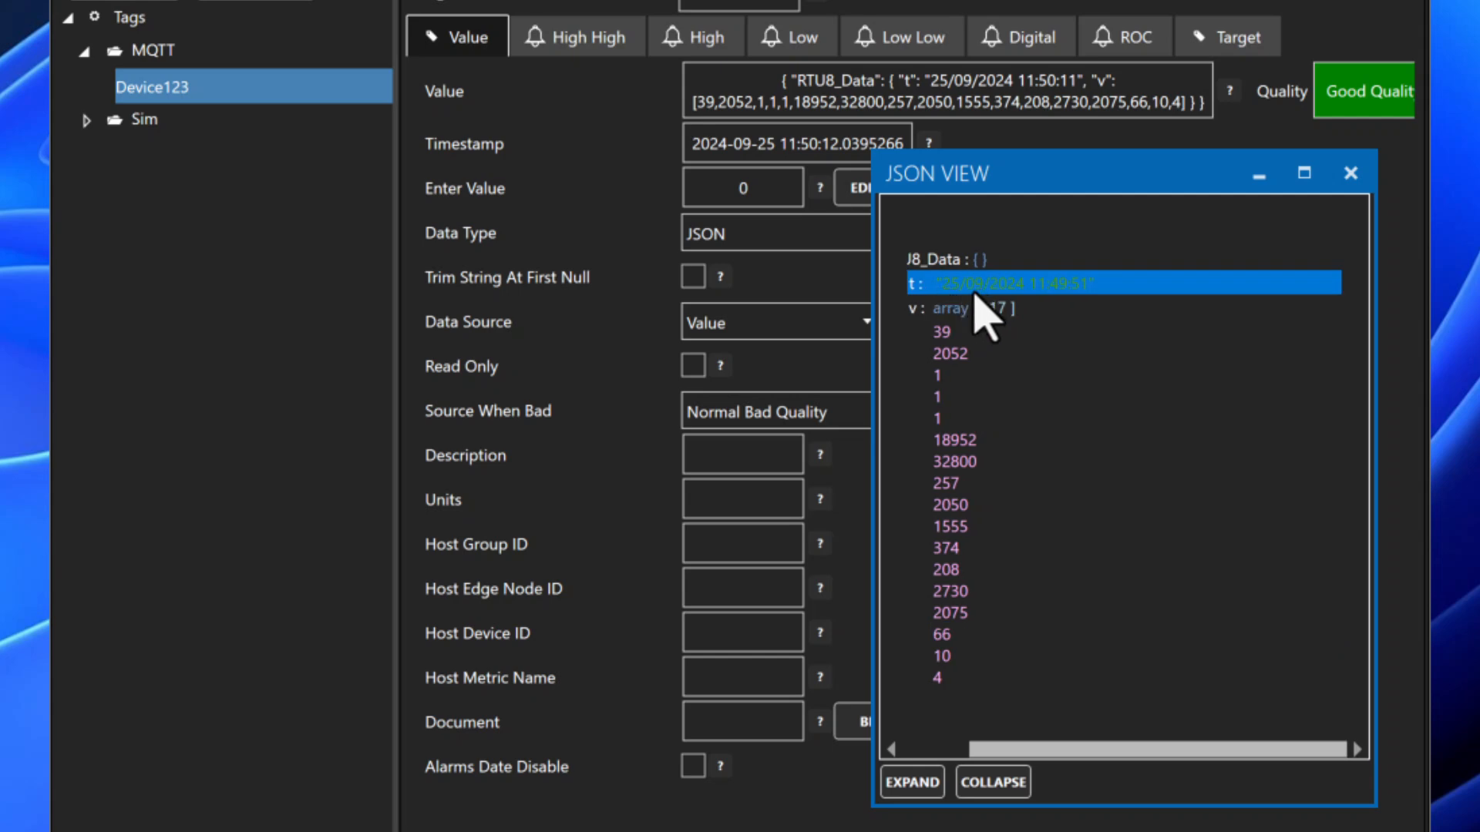
left_click(968, 262)
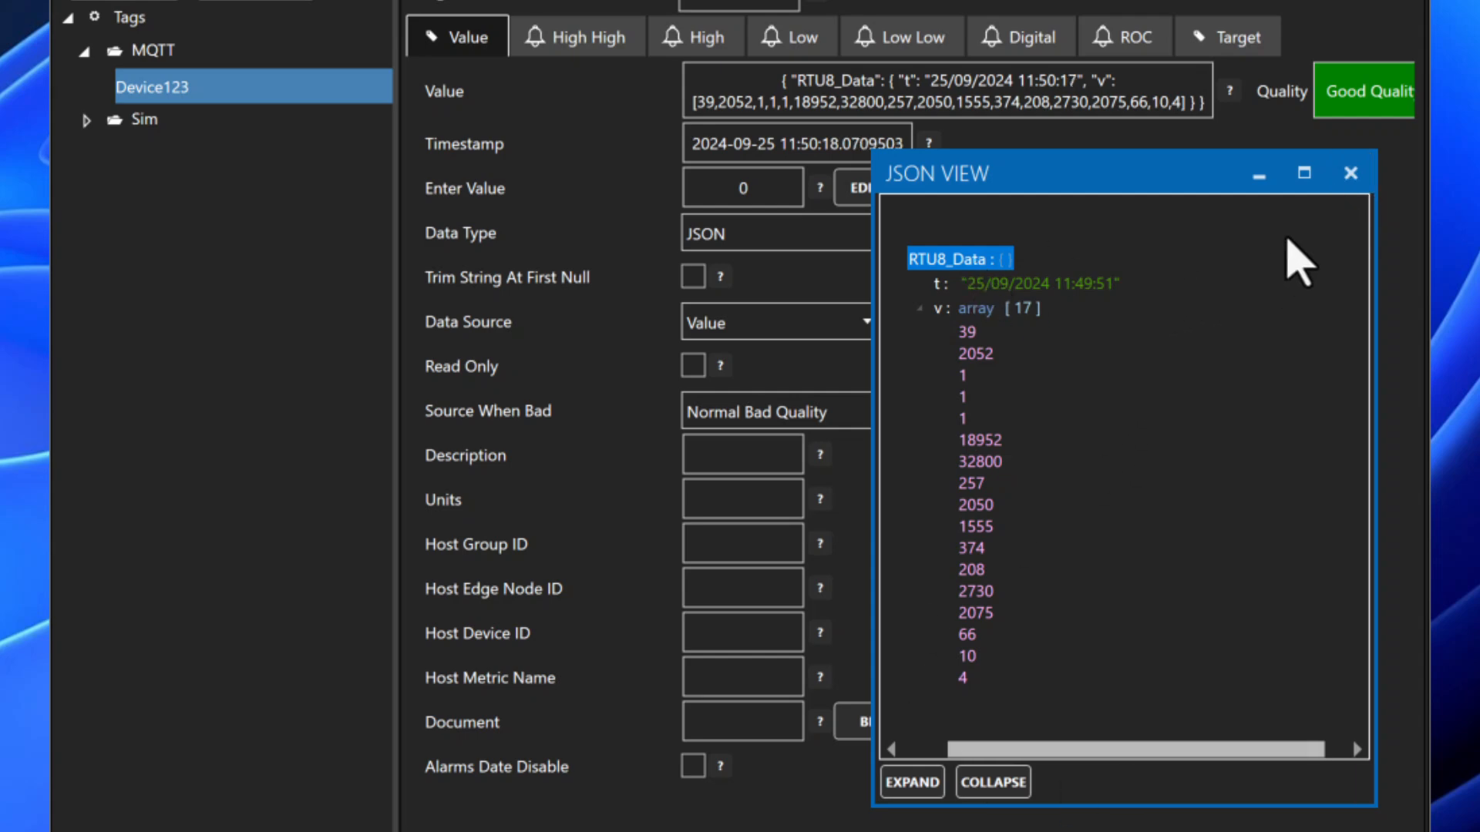
left_click(1350, 172)
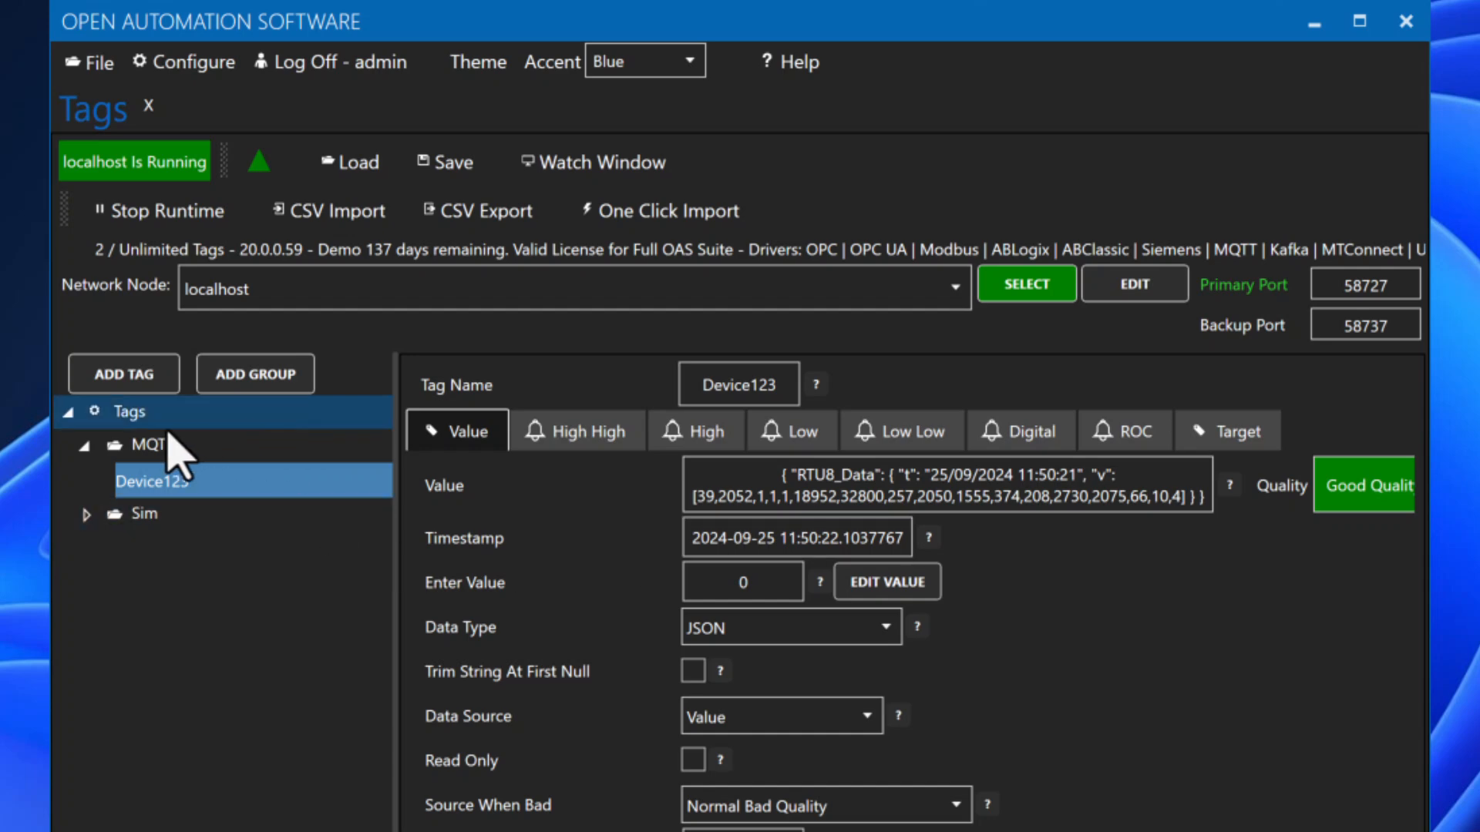
Step: Create a new top-level tag group named Device123
left_click(141, 416)
left_click(231, 385)
type("D")
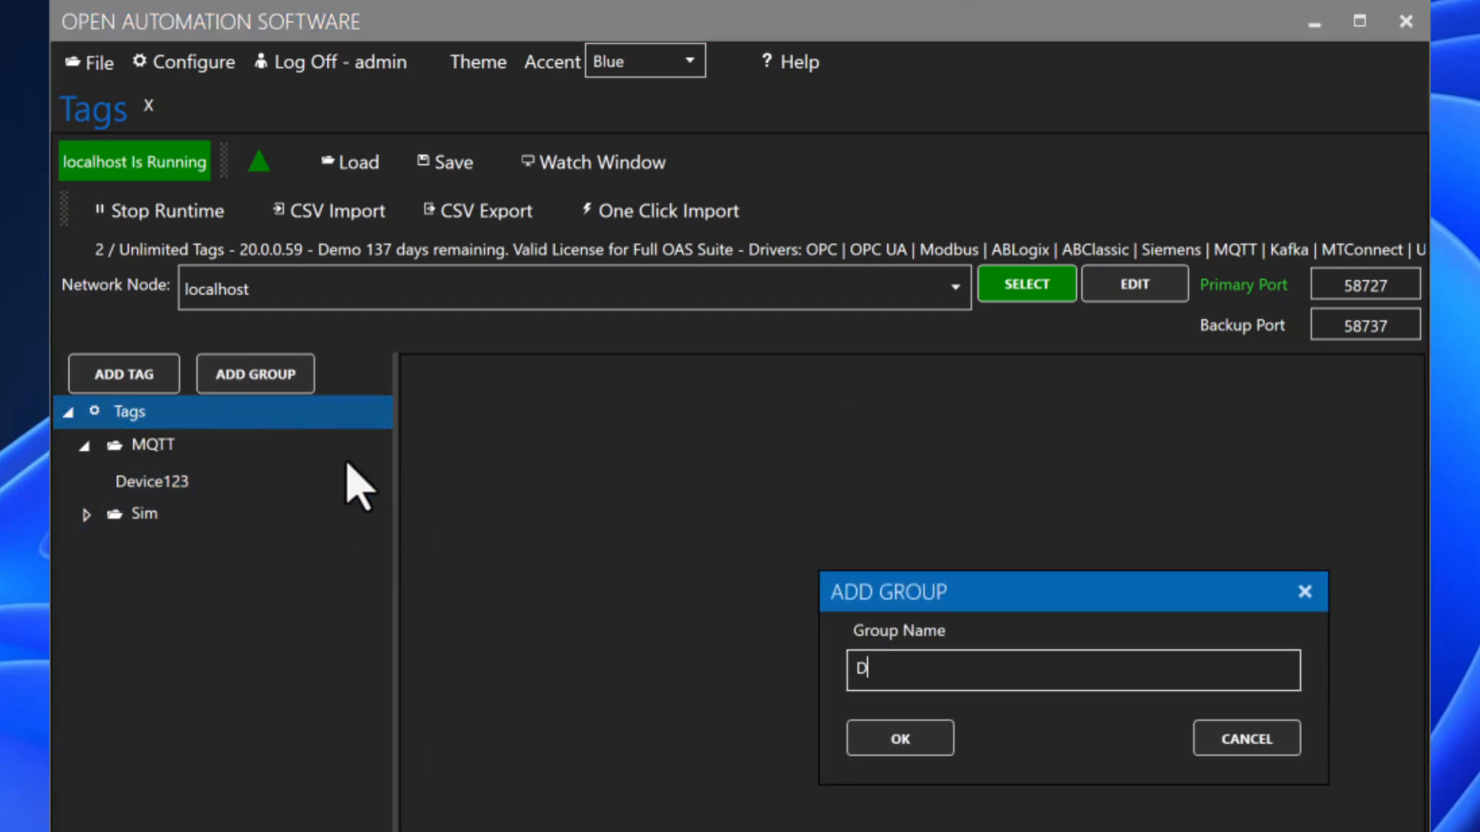
type("evice123")
left_click(904, 738)
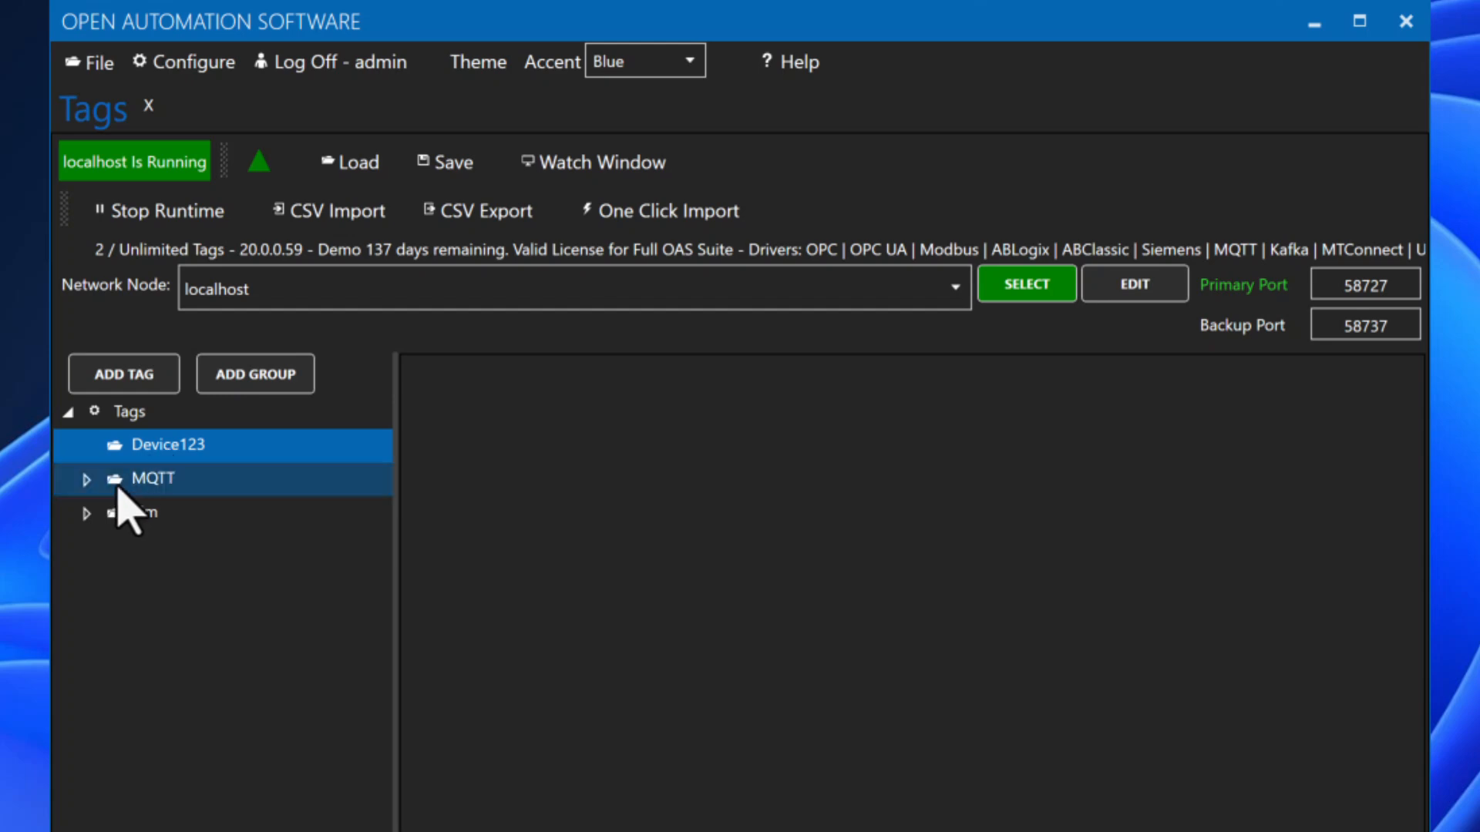
Step: Start adding a new tag to the Device123 group, named SiteID
left_click(87, 479)
right_click(165, 455)
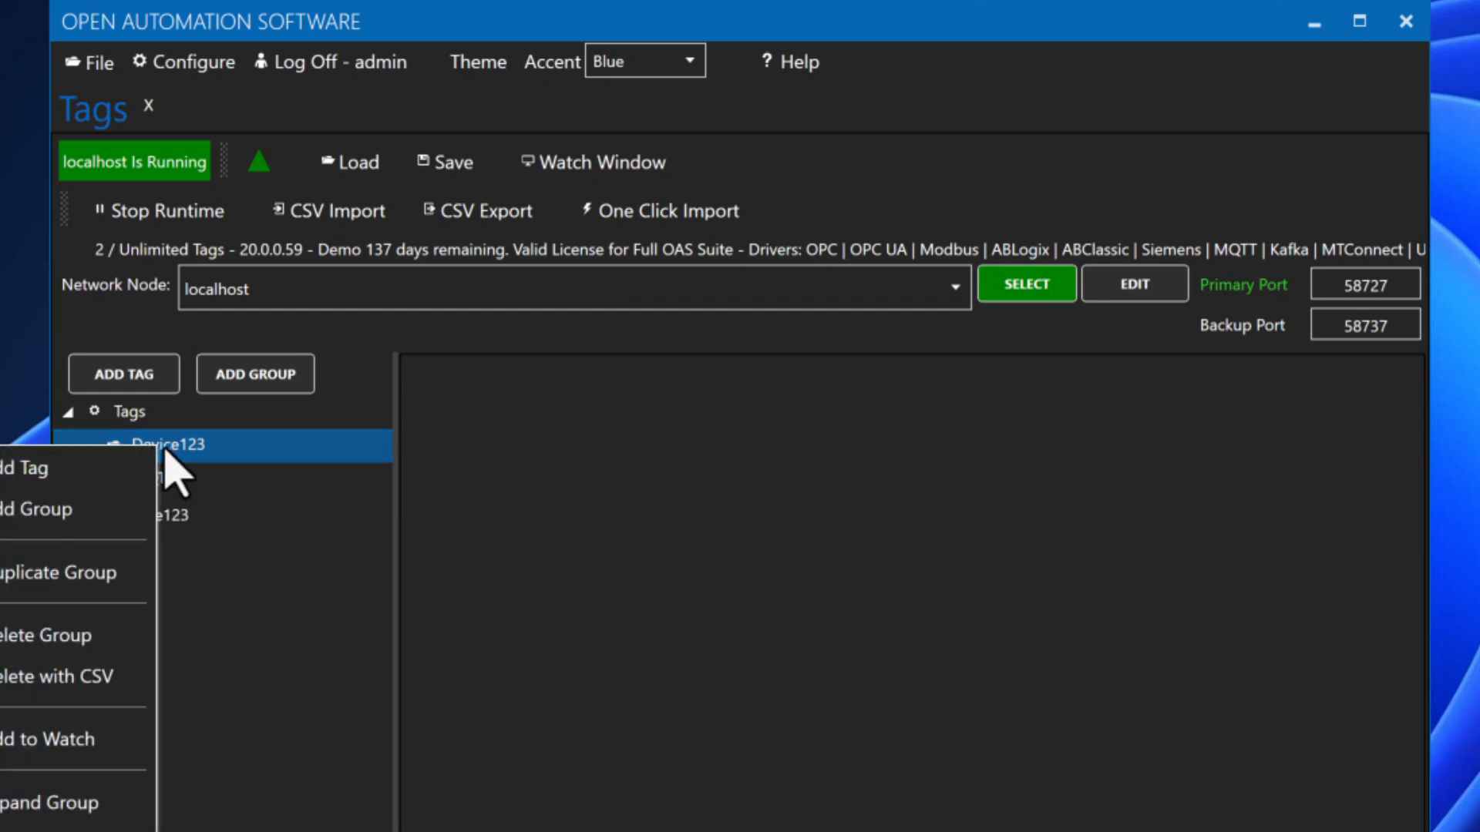
left_click(108, 468)
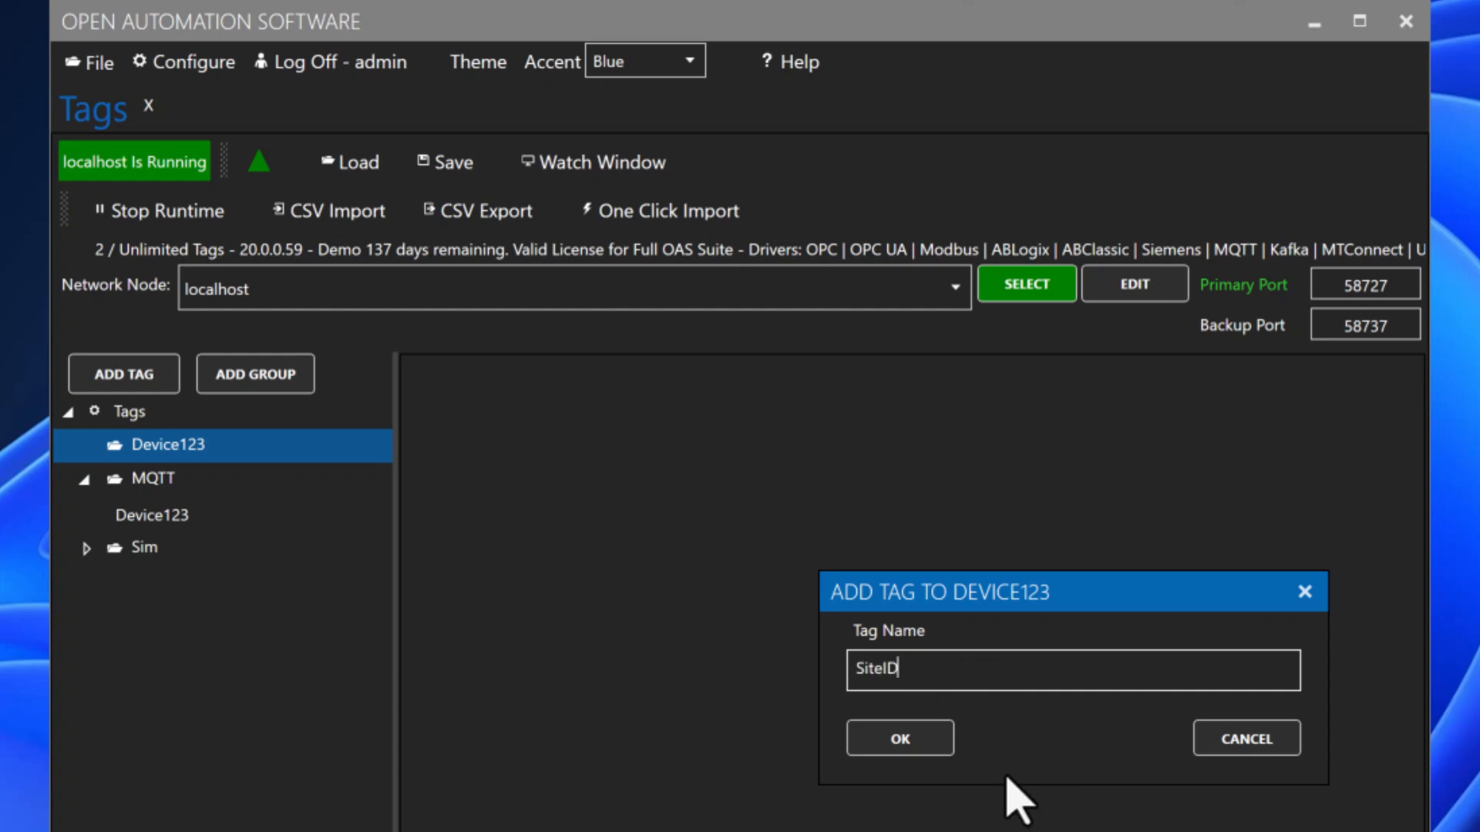
Step: Create the SiteID tag as an Unsigned Short Integer with a Calculation data source
left_click(925, 742)
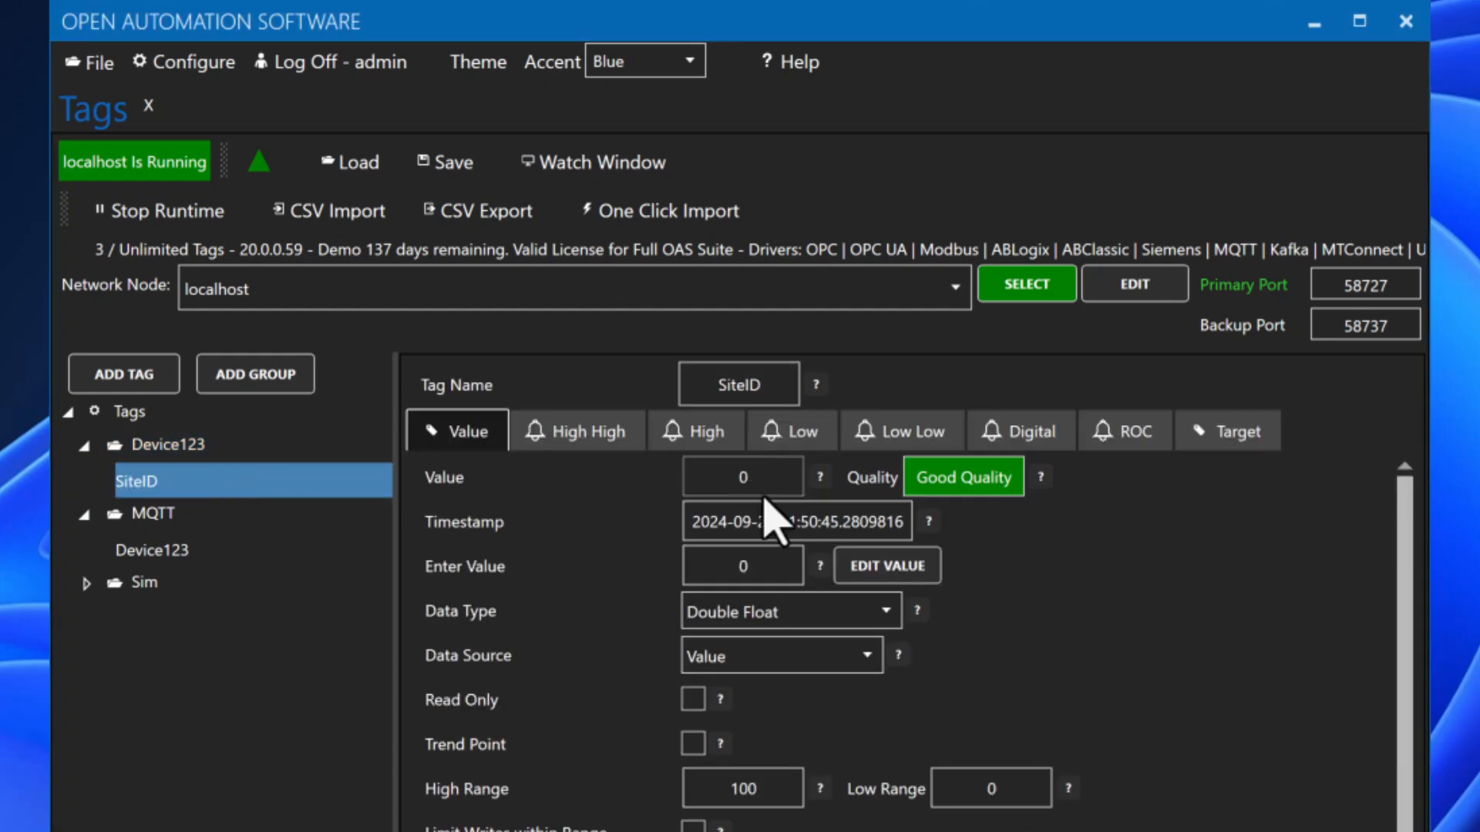
left_click(779, 613)
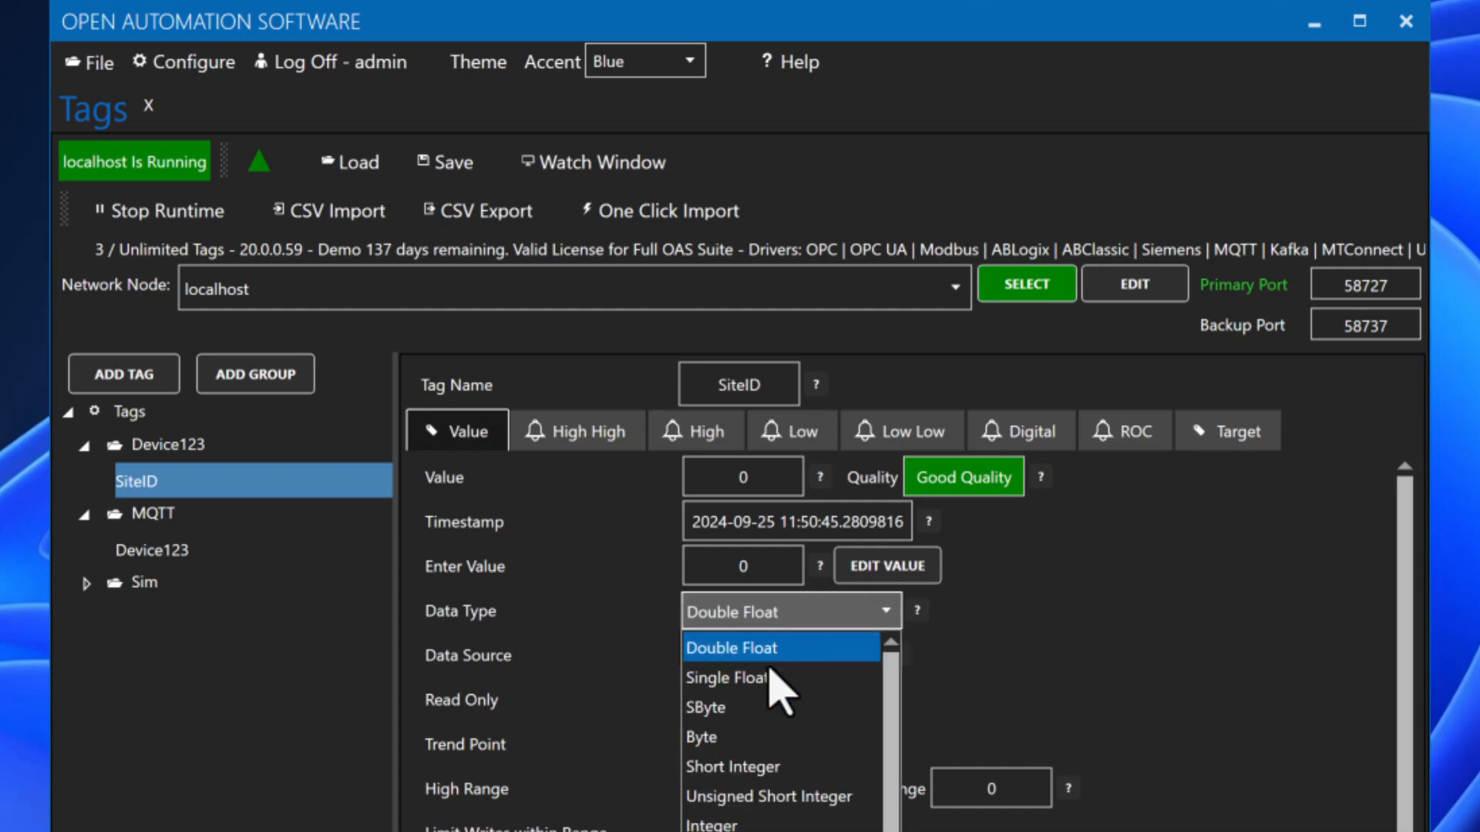
left_click(769, 796)
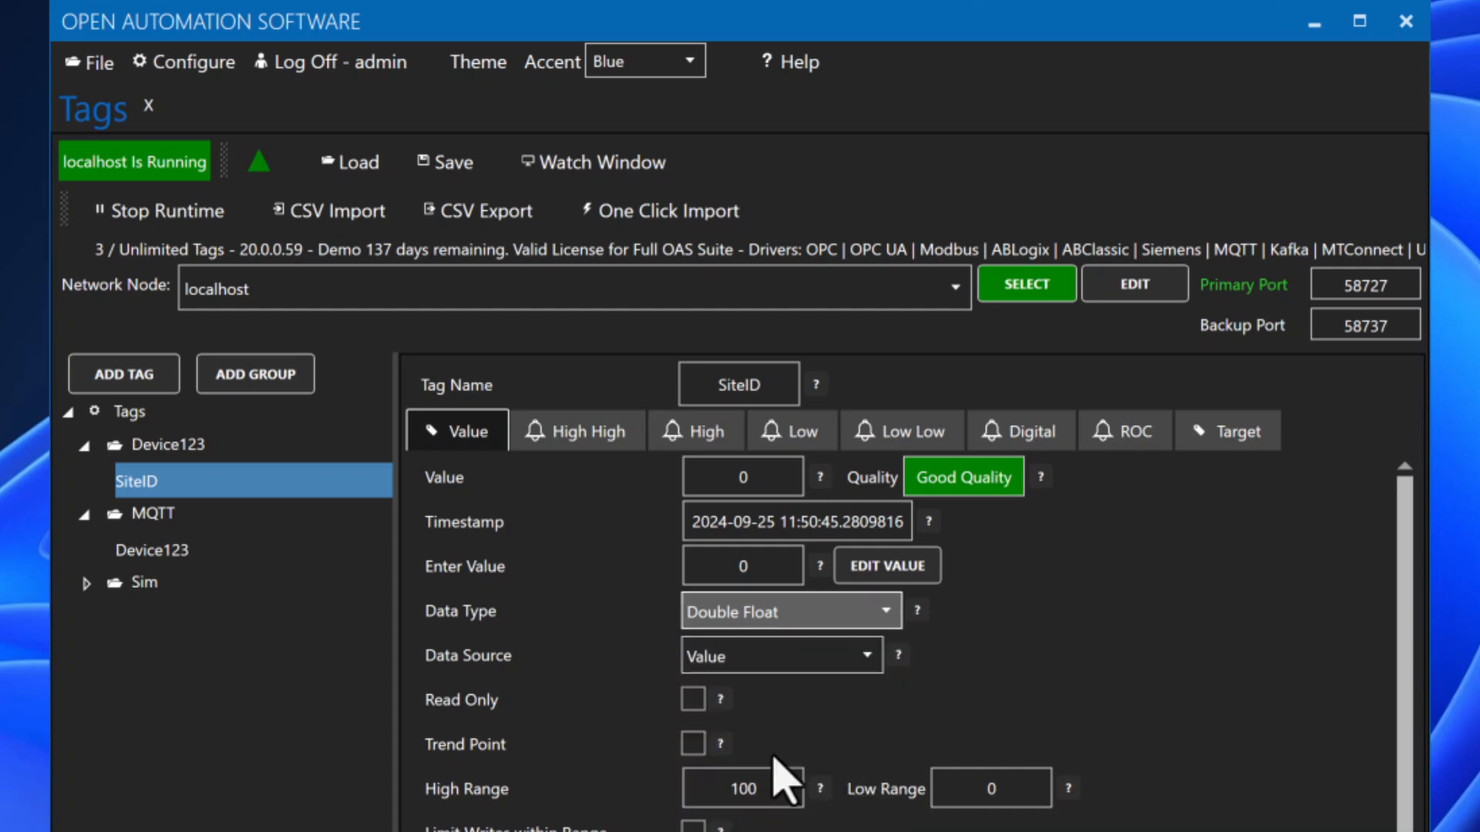
left_click(745, 656)
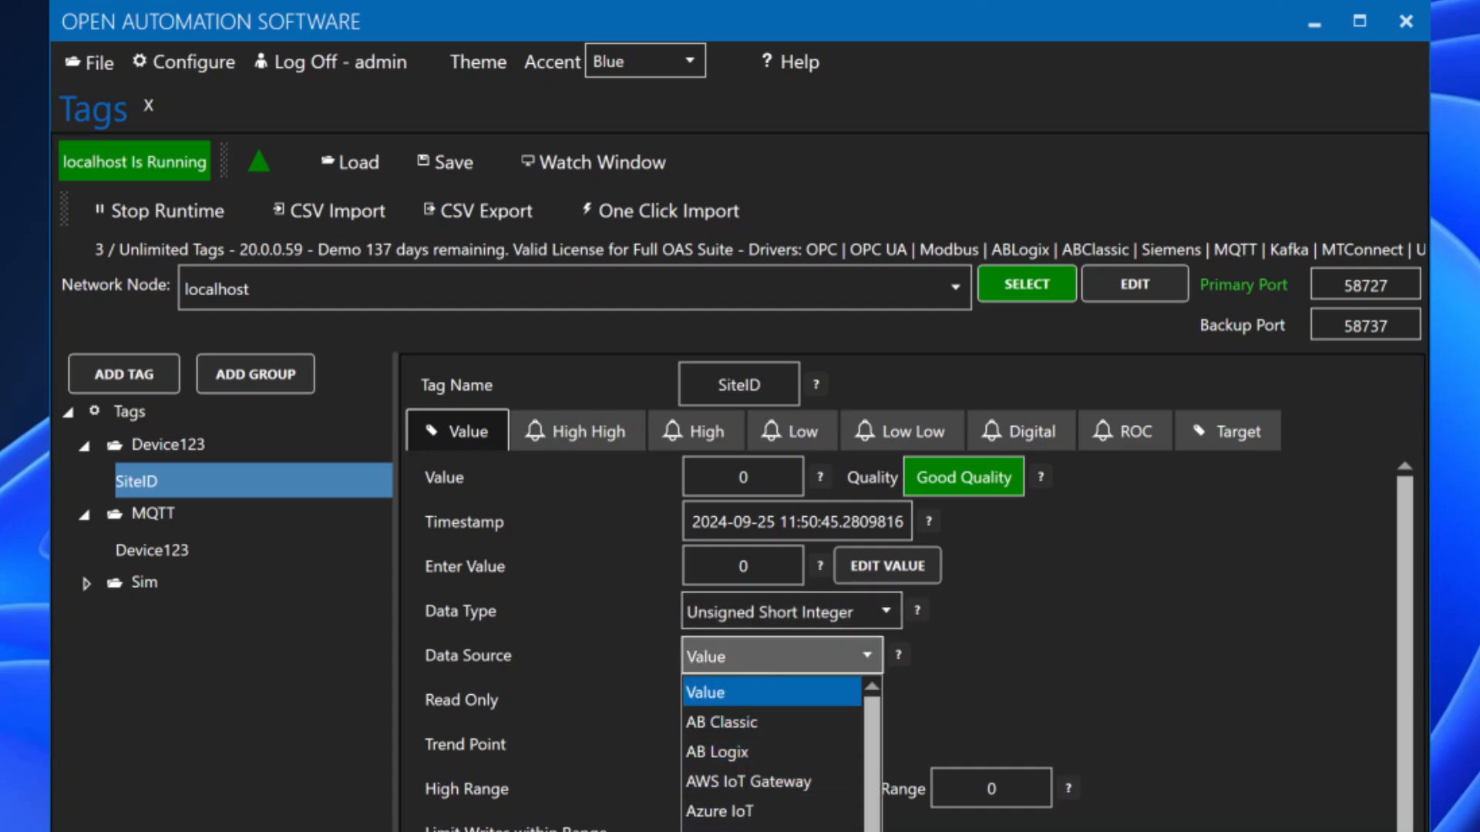
left_click(740, 828)
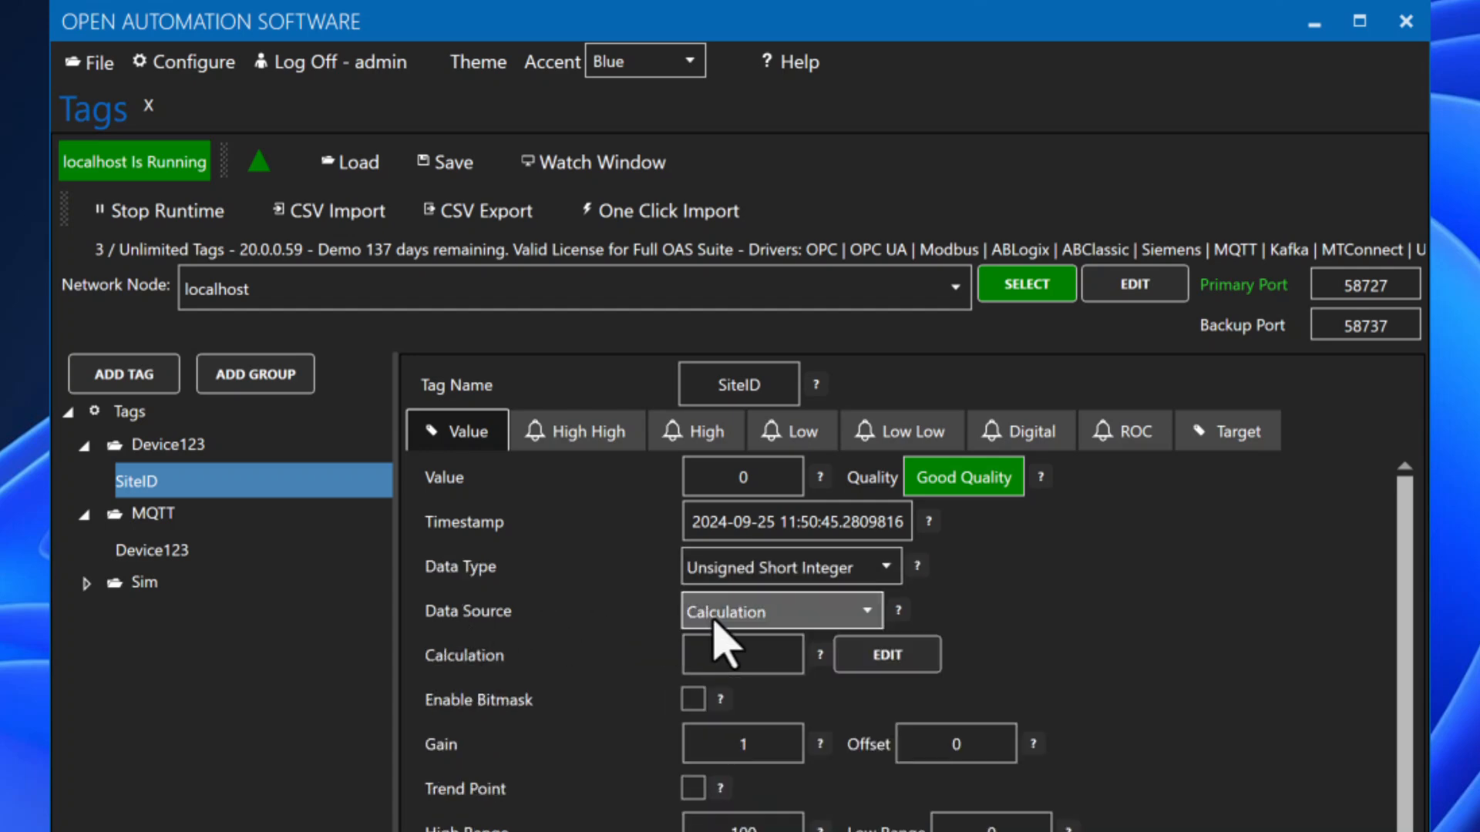
Step: Set SiteID's calculation to JSONQUERY([MQTT.Device123.Value], "$.RTU8_Data.v[11]")
left_click(857, 659)
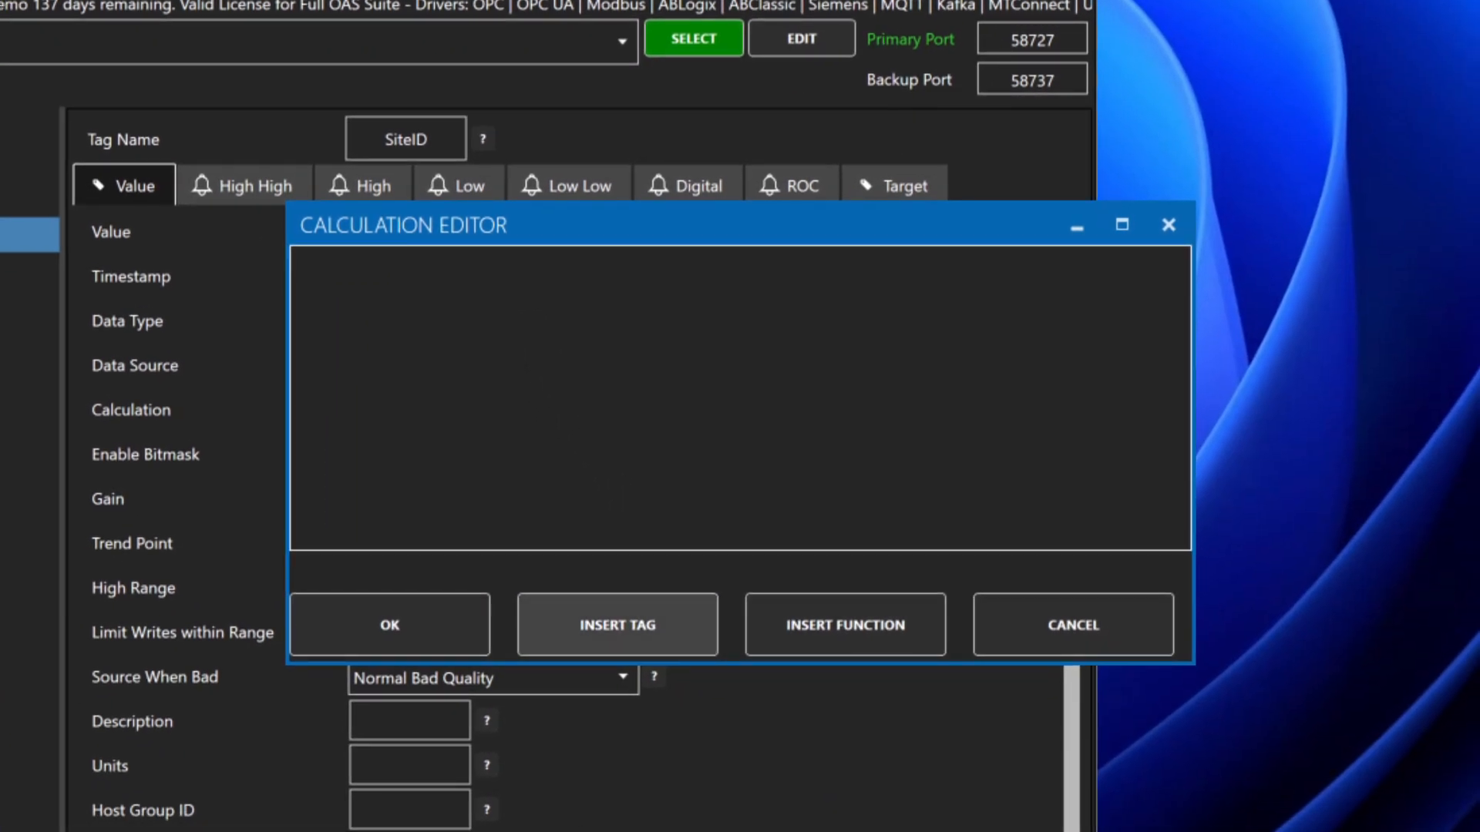
left_click(618, 626)
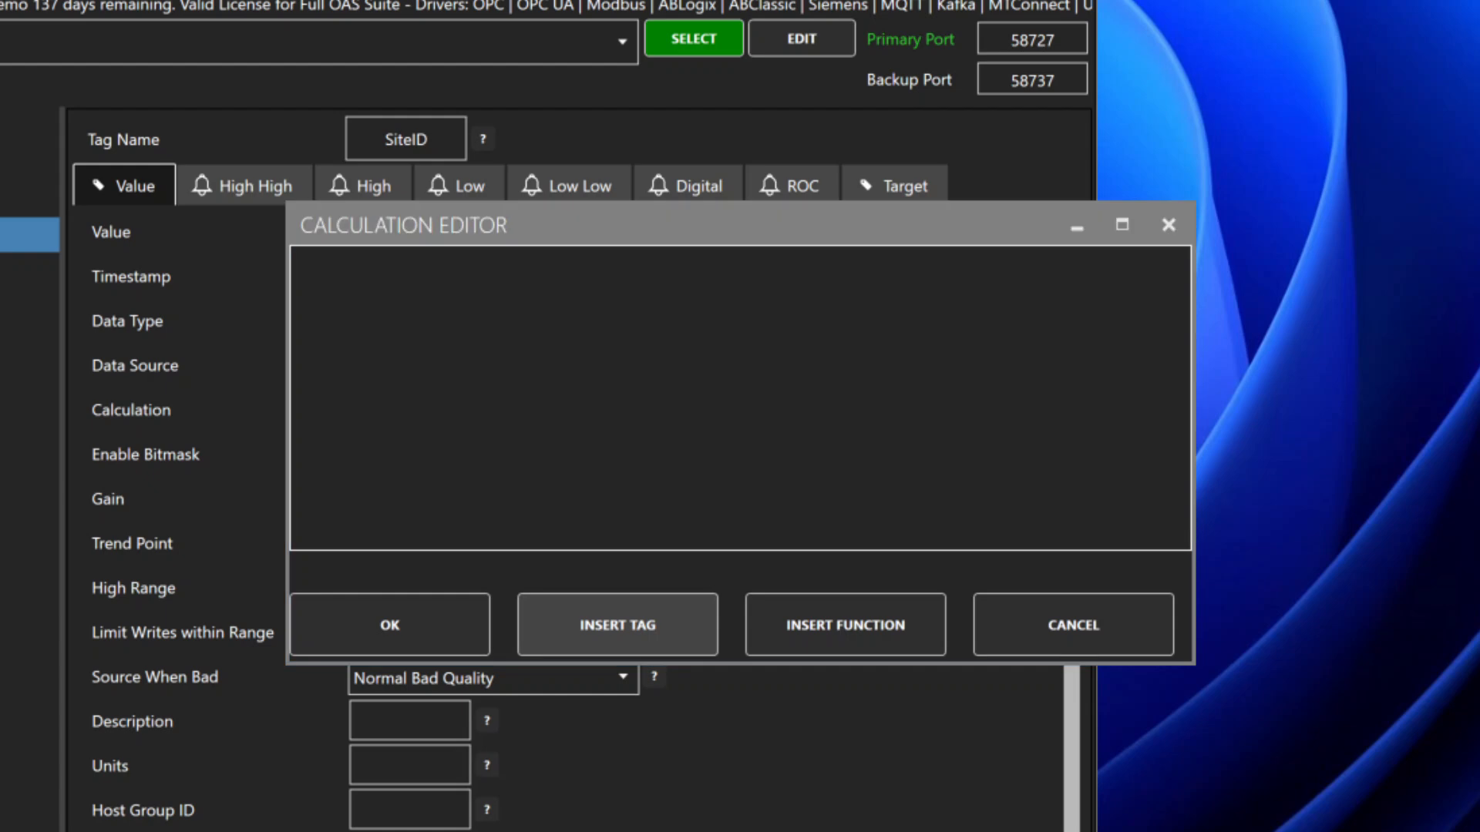
left_click(544, 385)
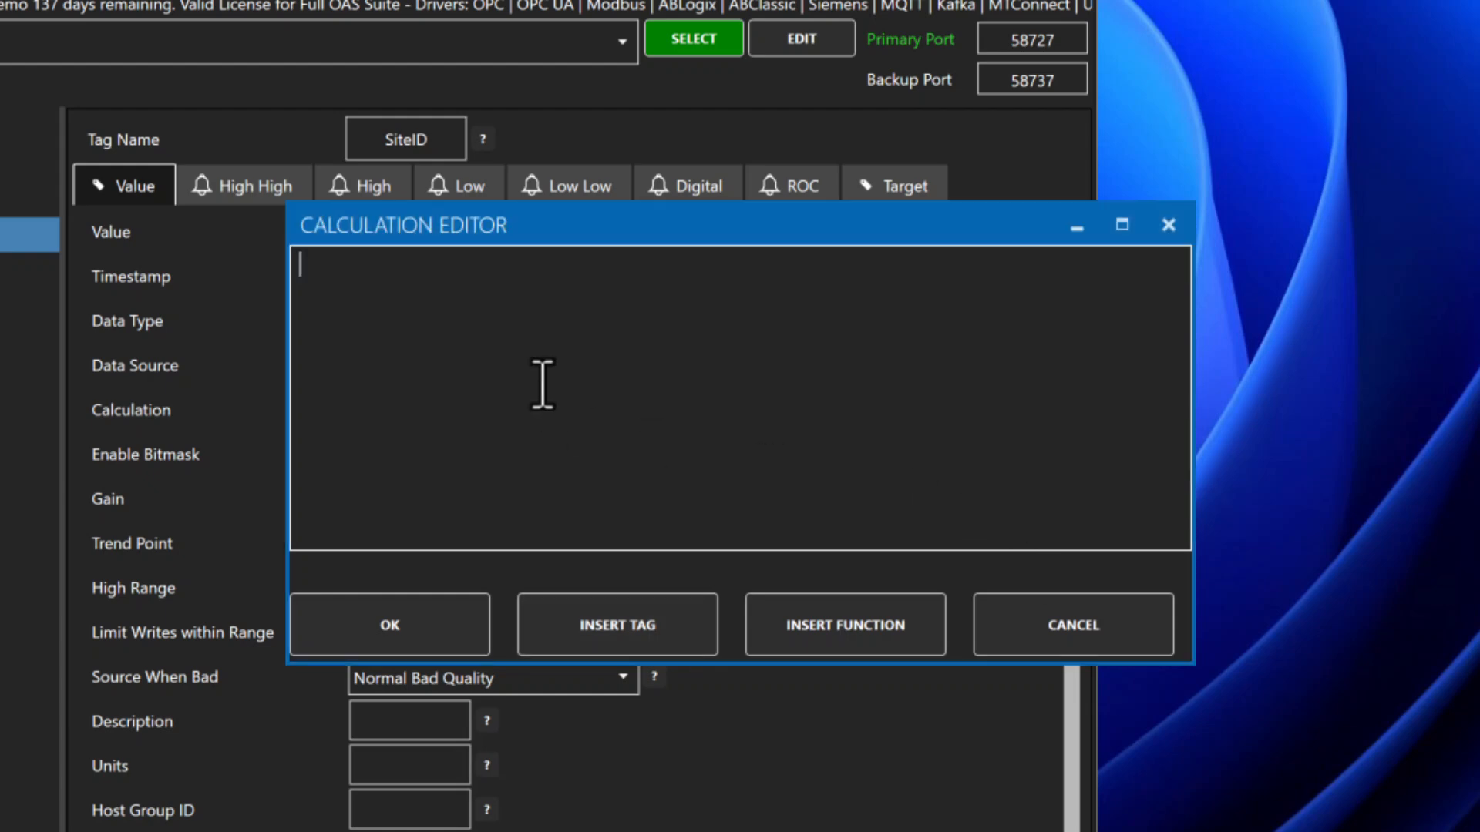
type("JSONQUERY([MQTT.Device123.Value], \"$.RTU8_Data.v[11]\")")
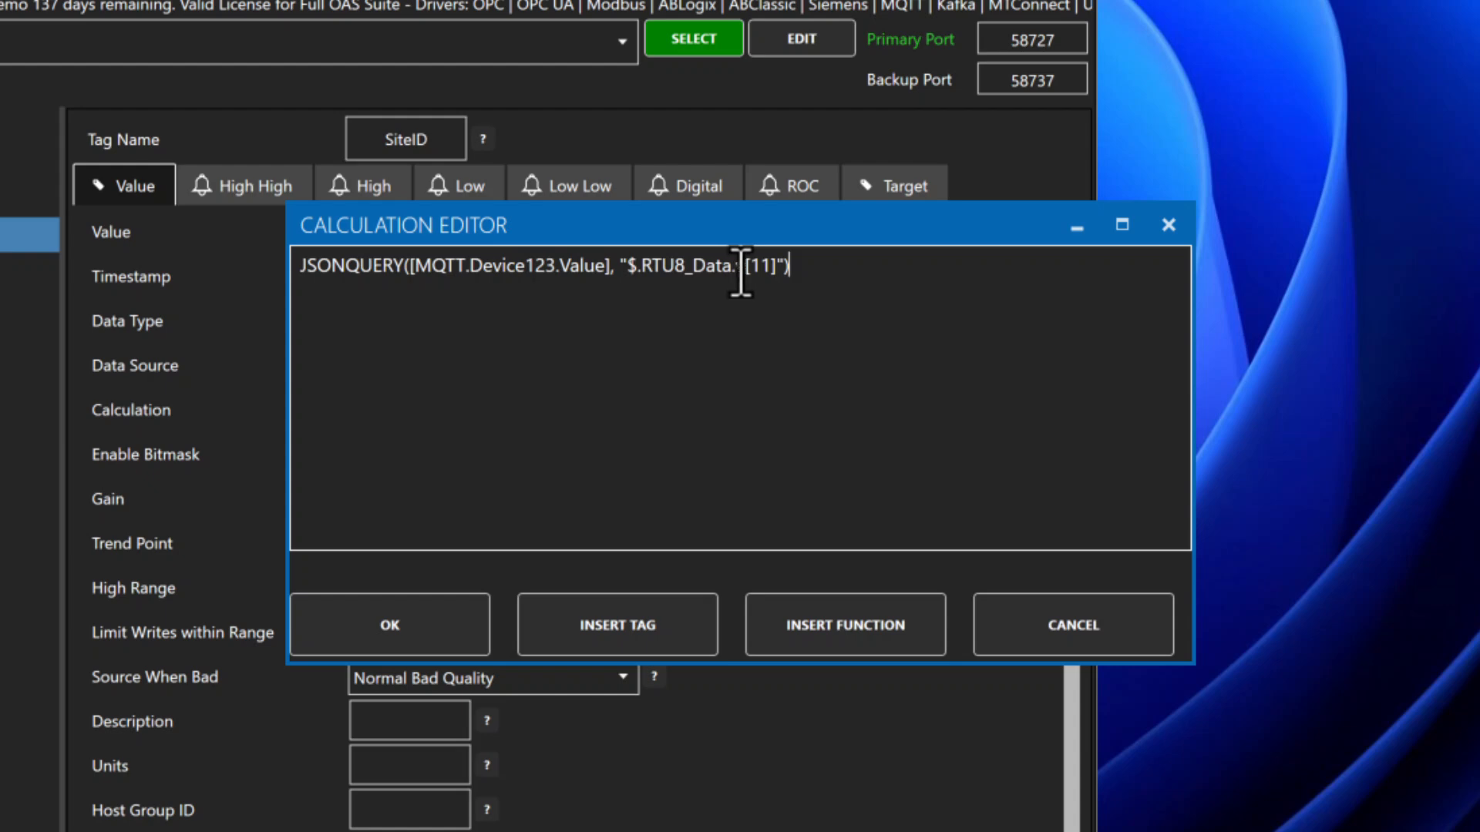
left_click(420, 616)
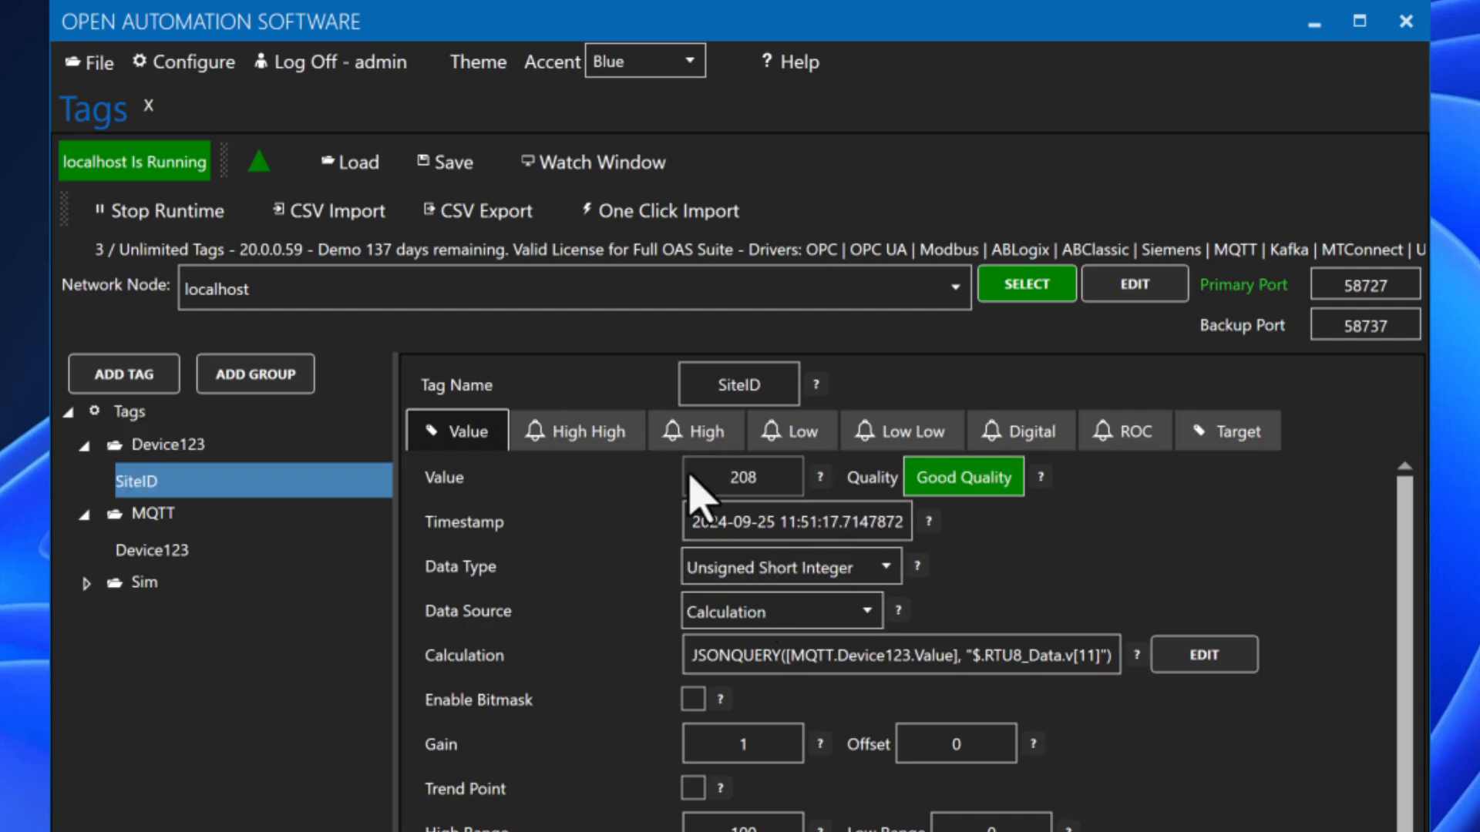
Step: Add a DigitalInput1 tag under Device123 as a Boolean with a Calculation data source
left_click(170, 445)
left_click(129, 373)
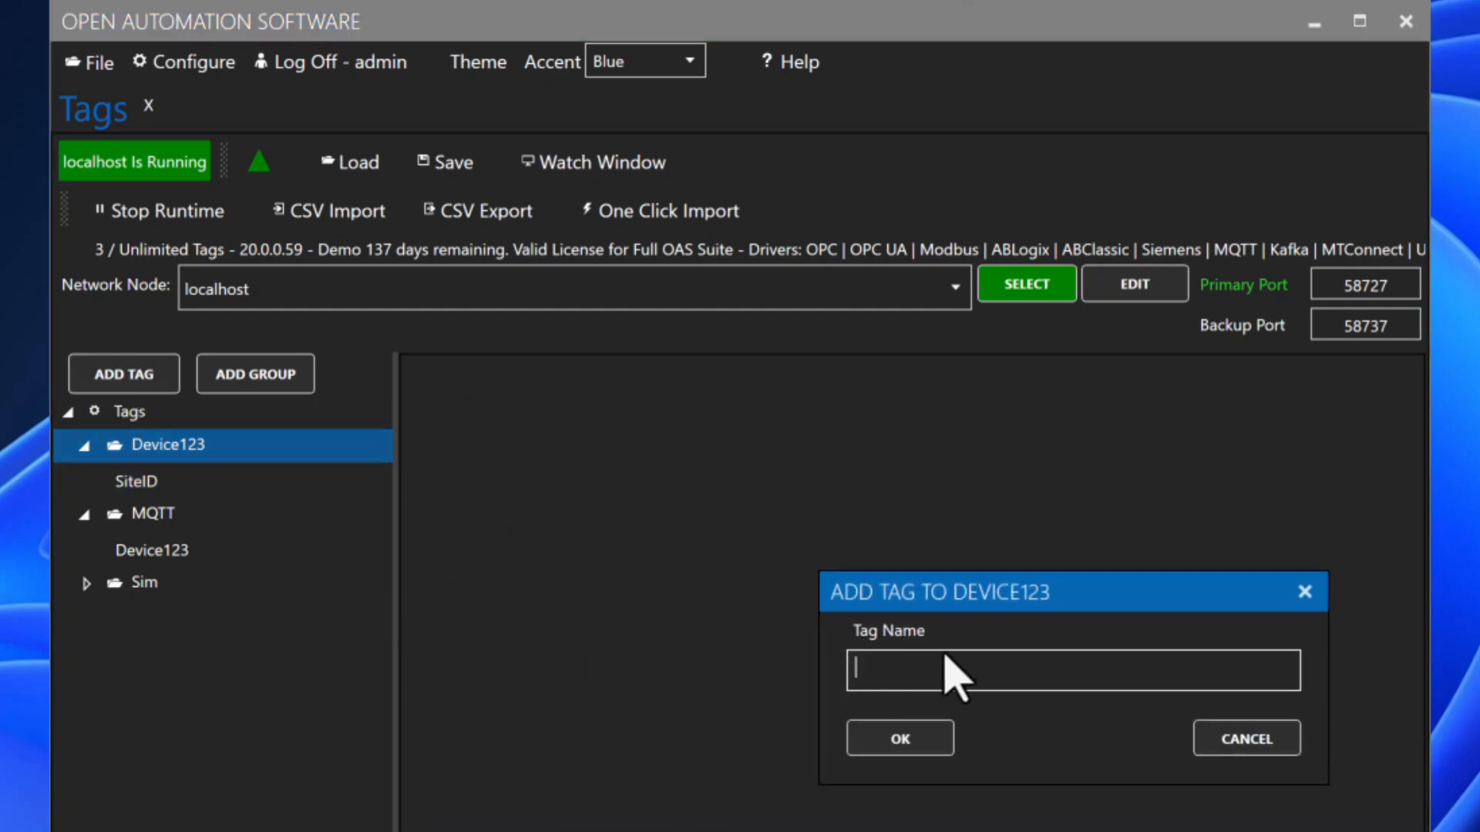
type("DigitalInput1")
left_click(921, 744)
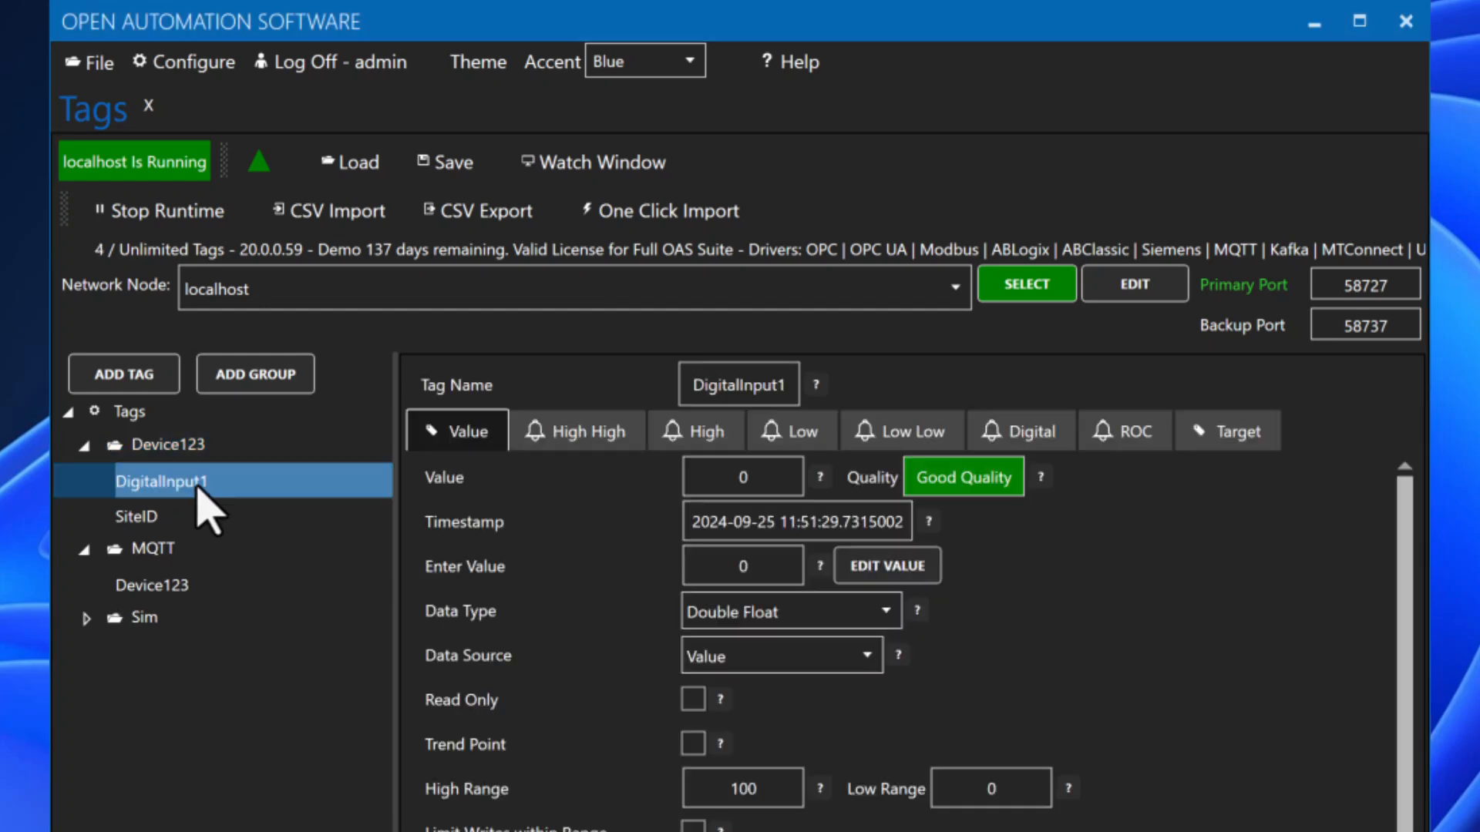
left_click(753, 613)
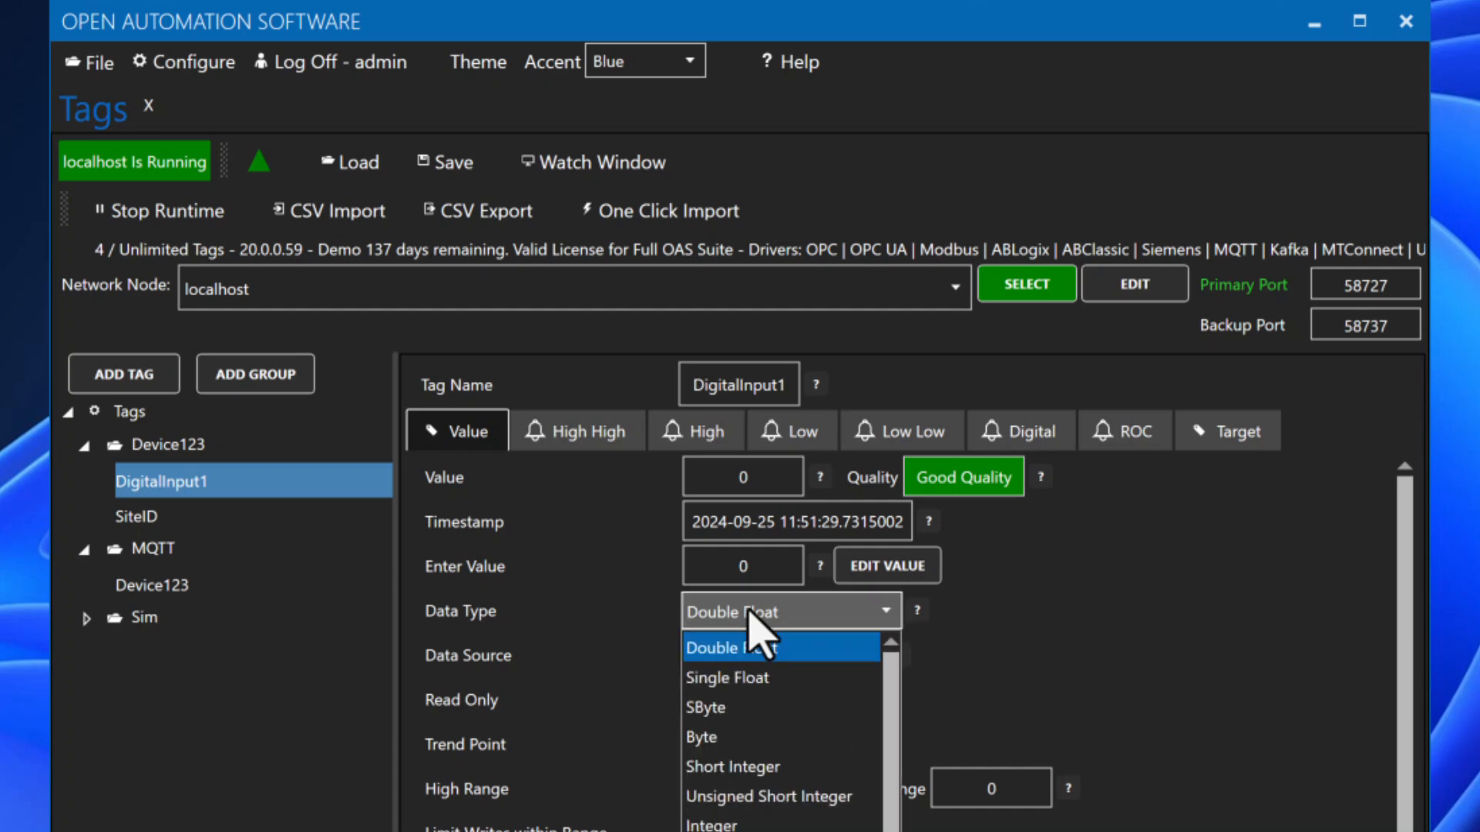
left_click(740, 830)
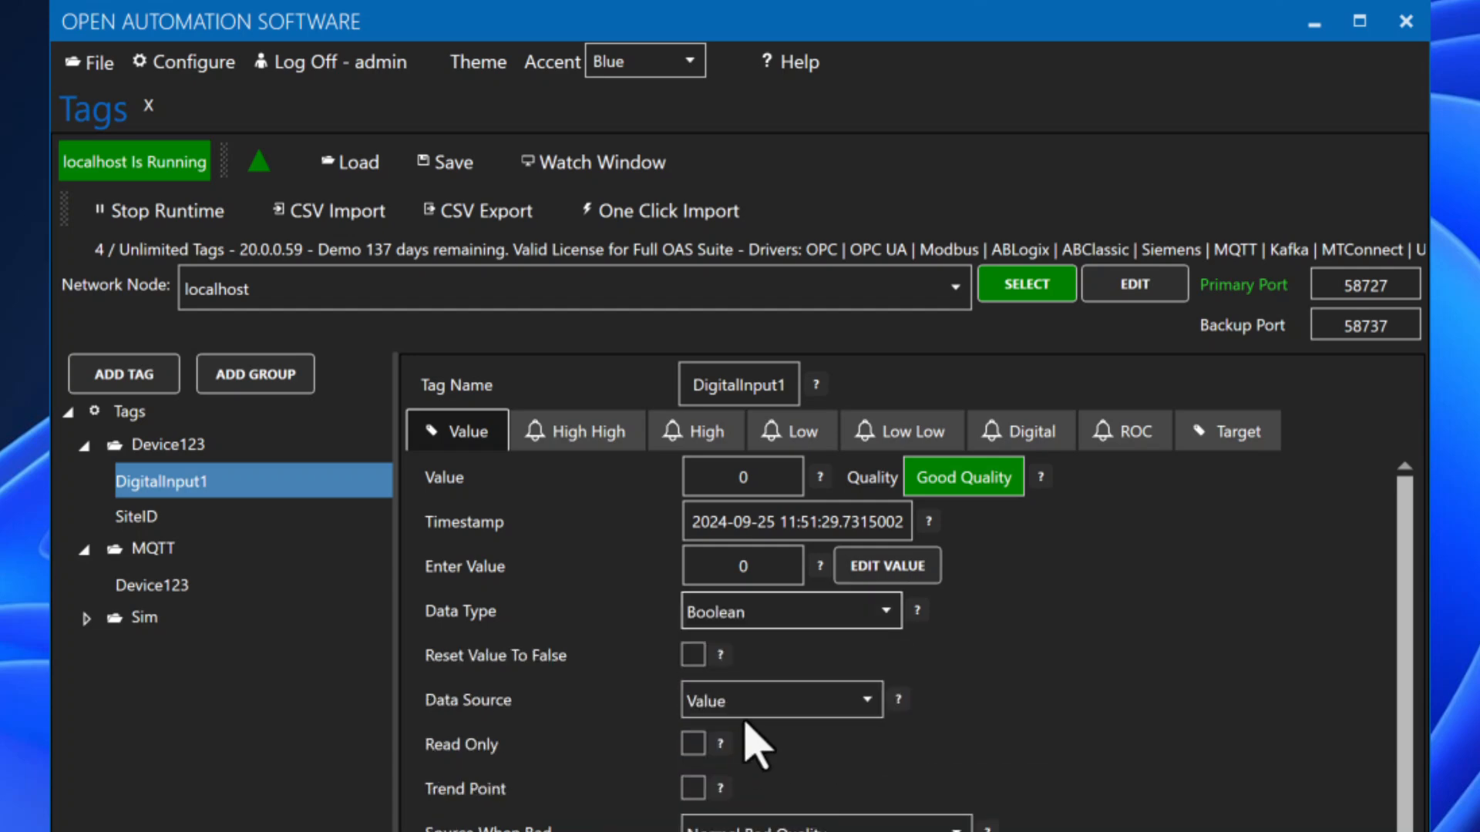
left_click(720, 703)
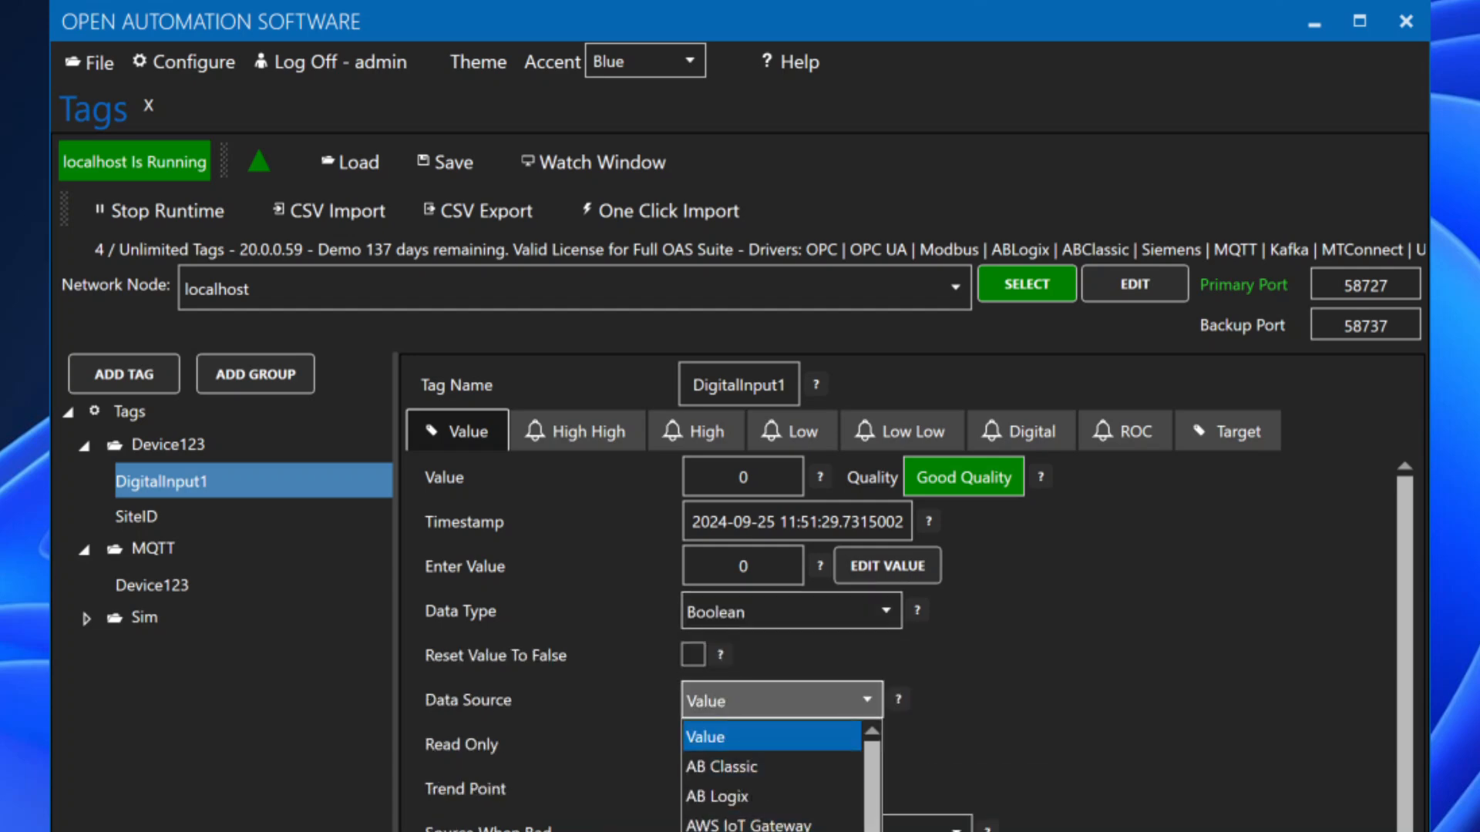
left_click(733, 831)
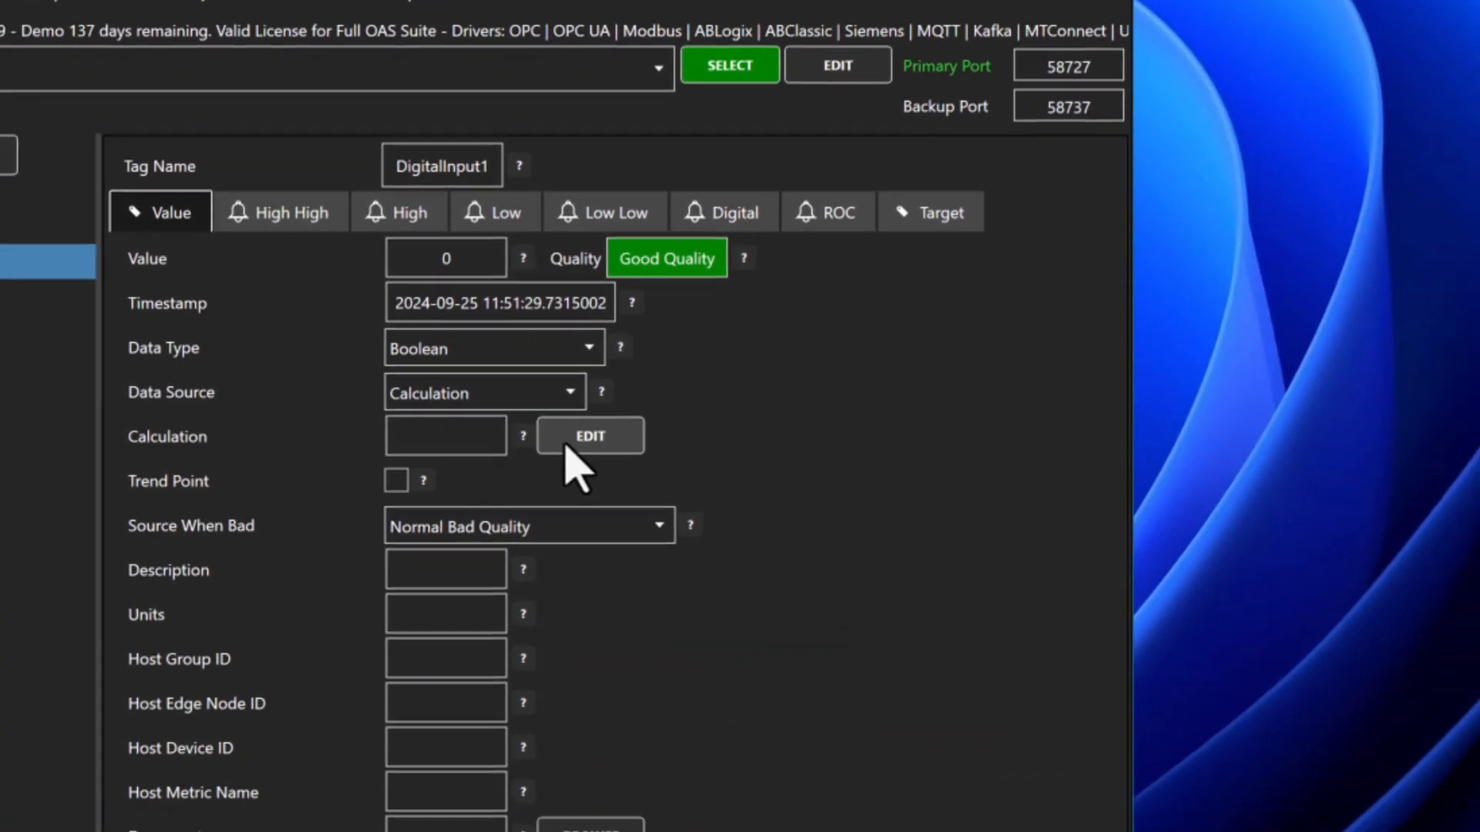
Step: Give DigitalInput1 the BITWISEAND calculation testing bit 0 of RTU8_Data.v[0]
left_click(570, 451)
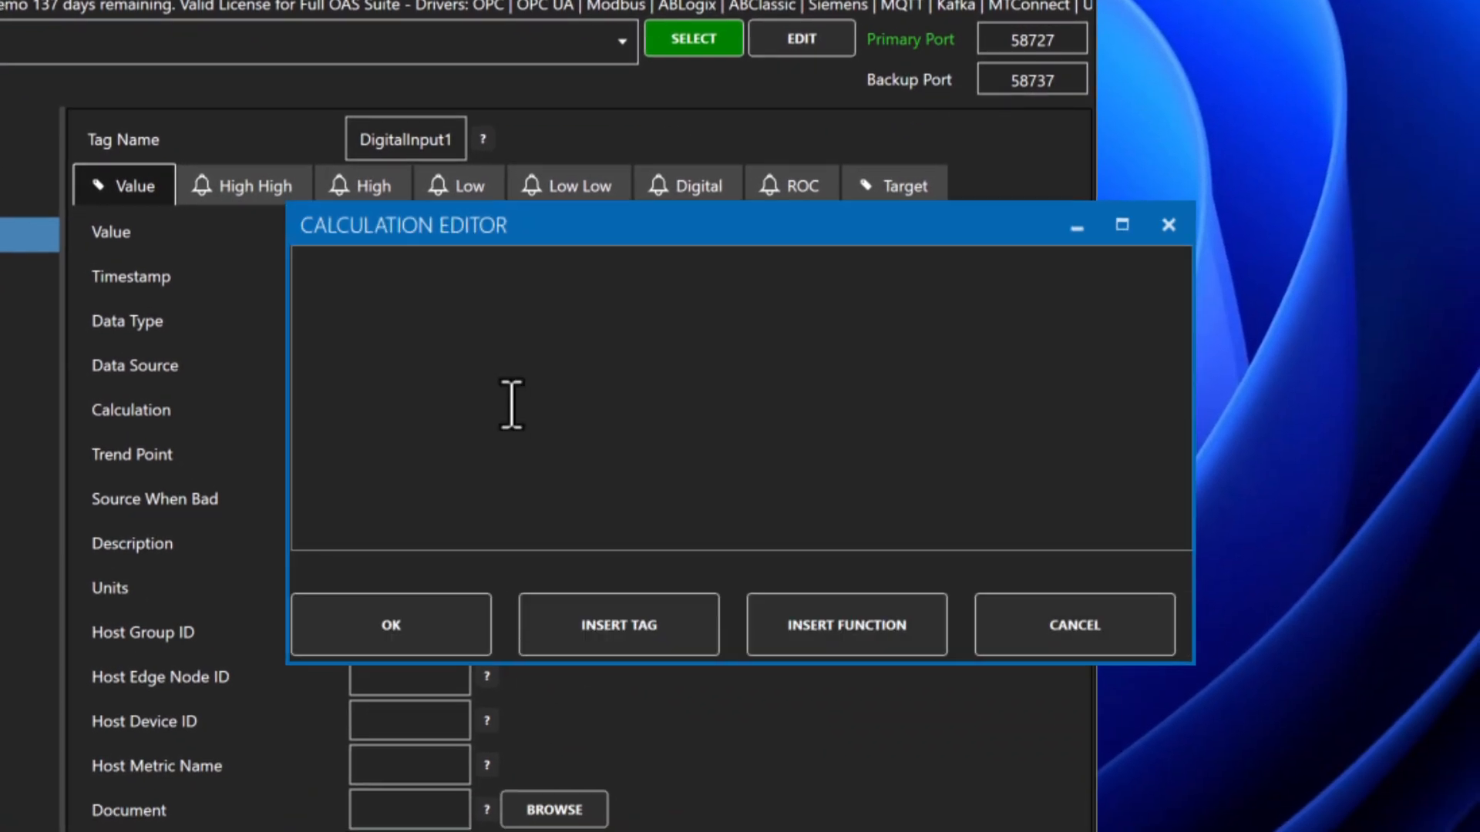
type("BITWISEAND(JSONQUERY([MQTT.Device123.Value], \"$.RTU8_Data.v[0]\"), BITSHIFTLEFT(1,0)) <> 0")
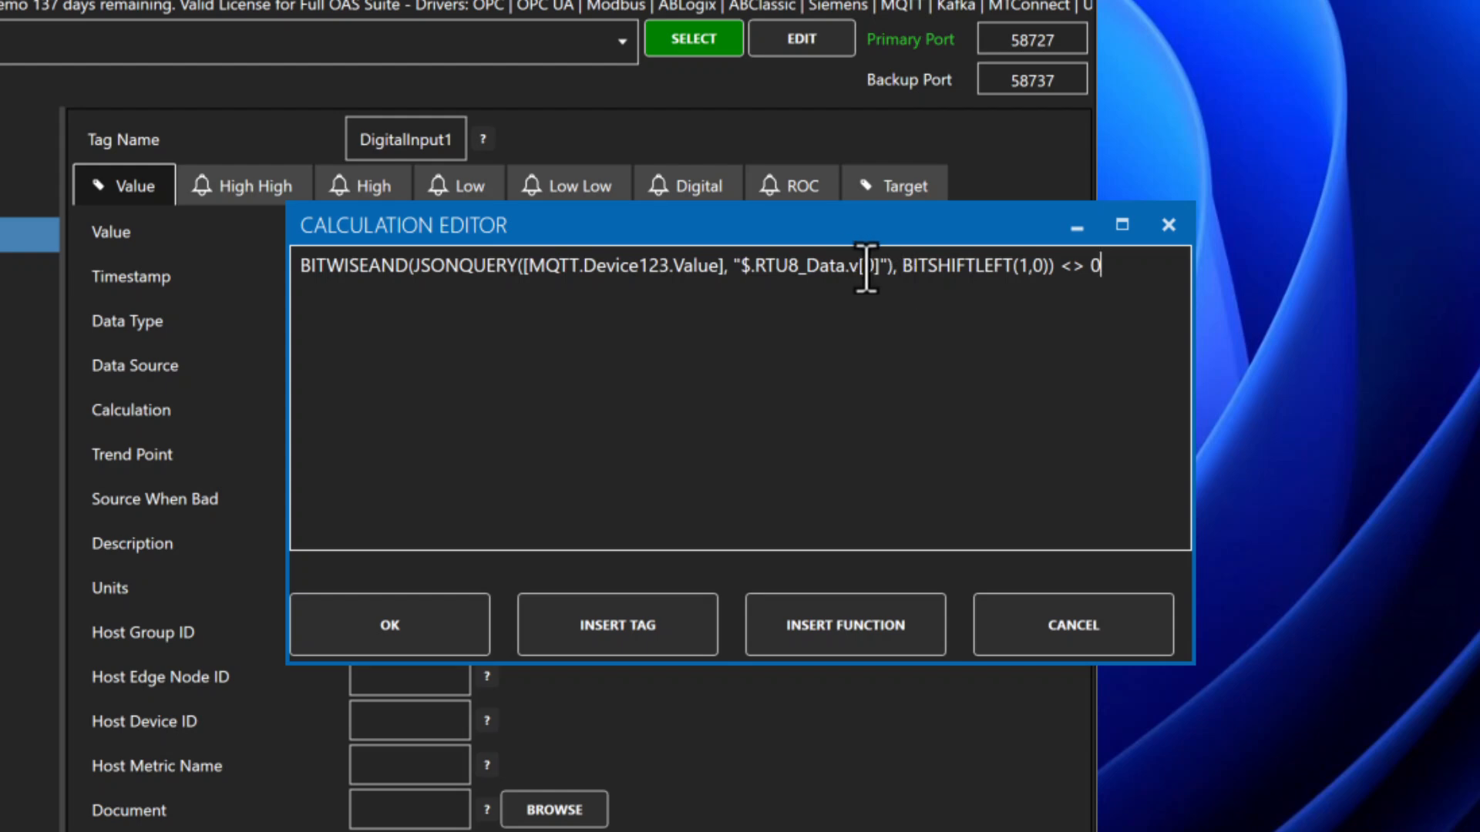
double_click(1037, 265)
type("0")
left_click(424, 628)
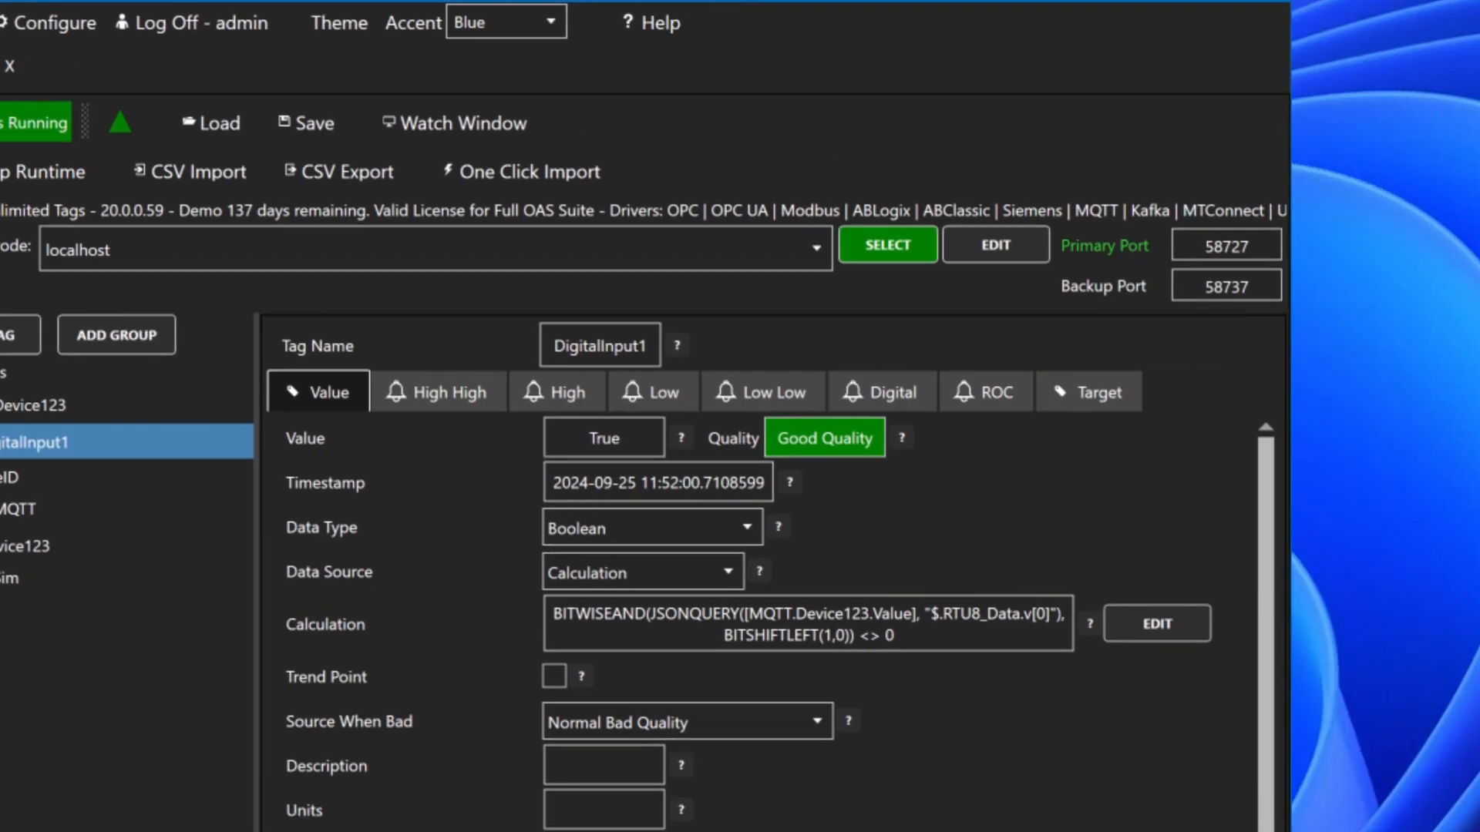
Step: In akYtecToolPro, turn off the lowest digital output (...1110) and write it to the device
key("alt+Tab")
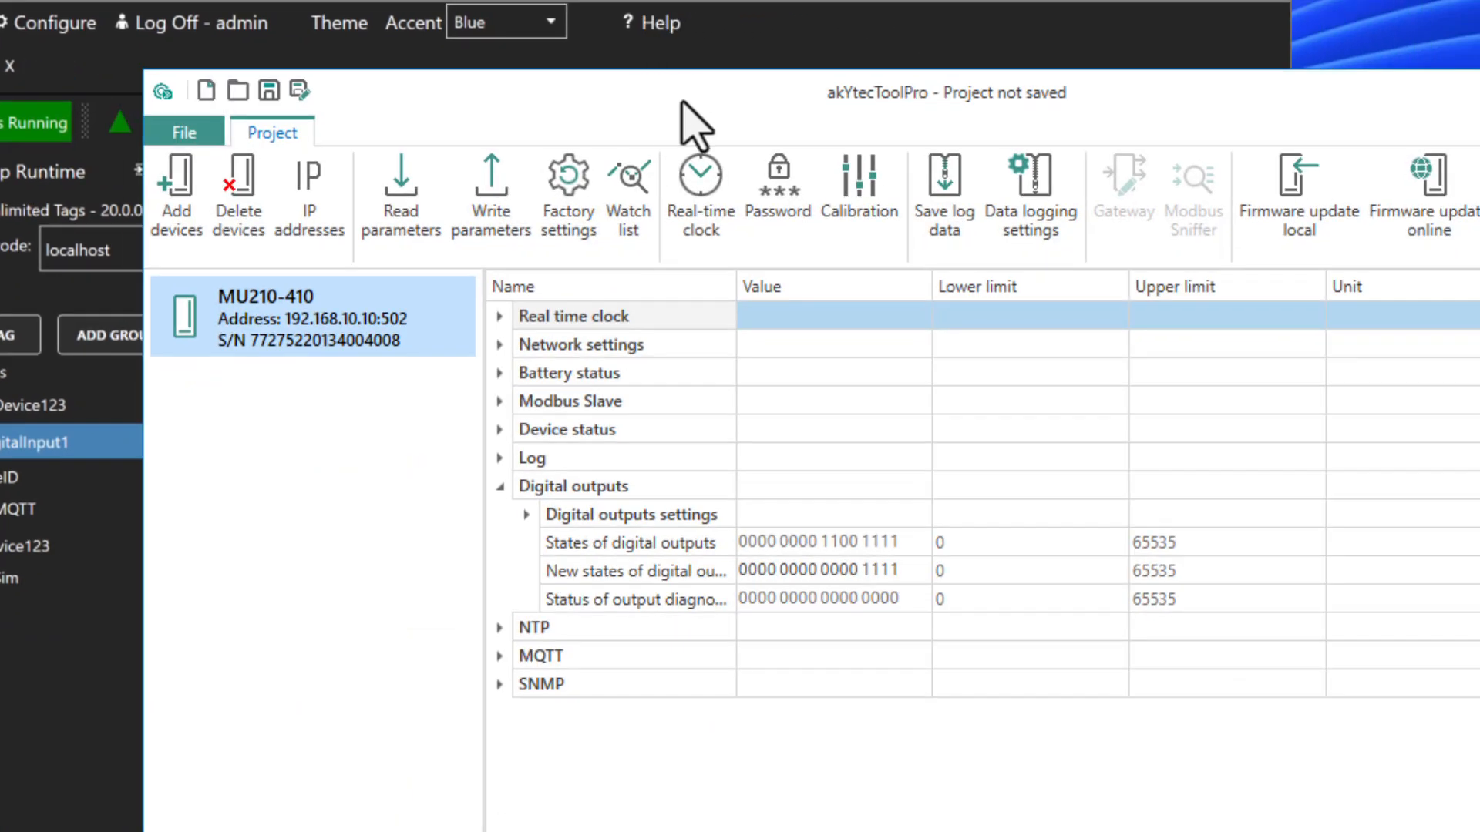
left_click_drag(685, 101, 1134, 44)
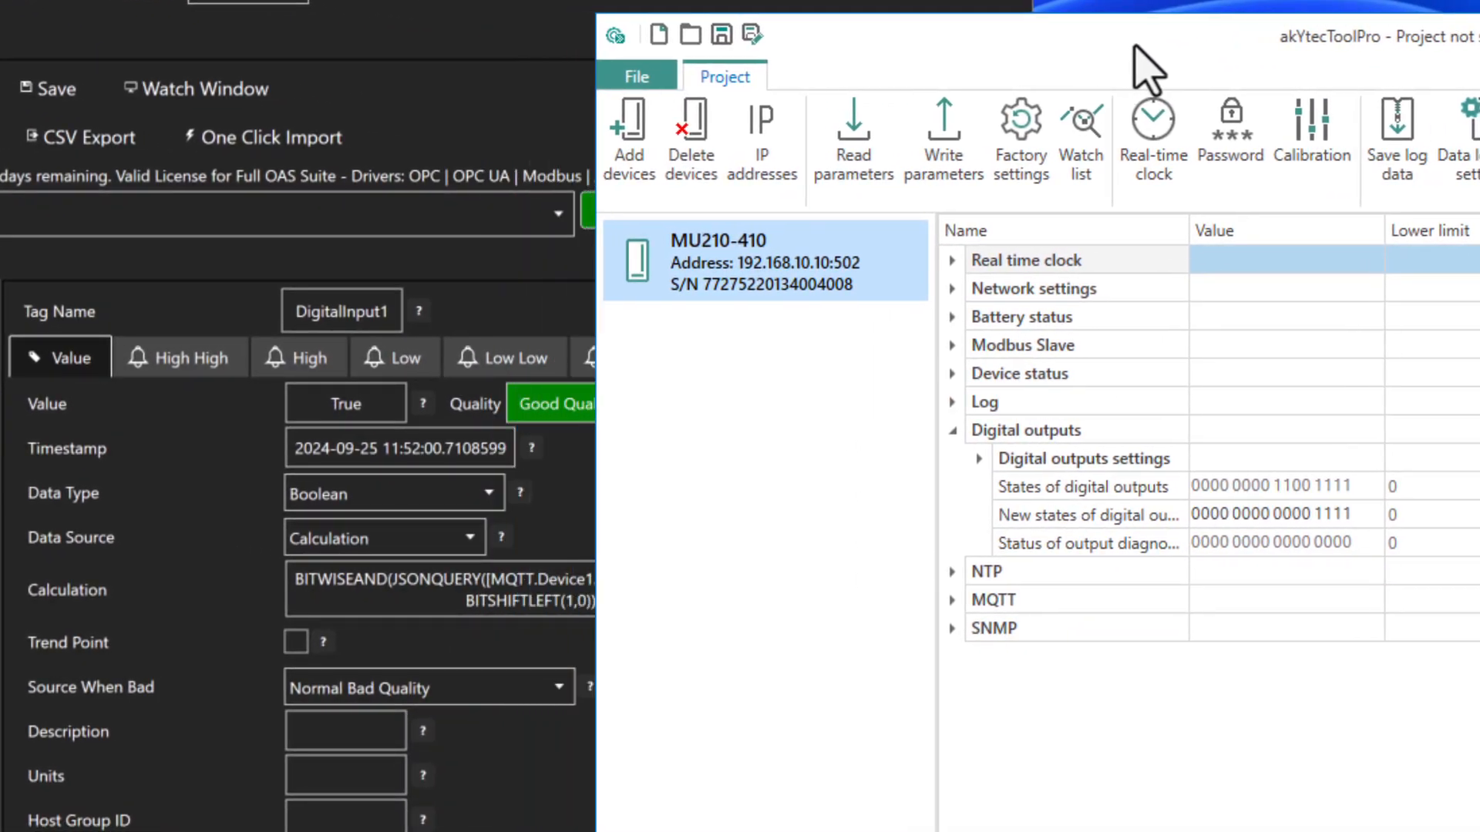
left_click(1348, 515)
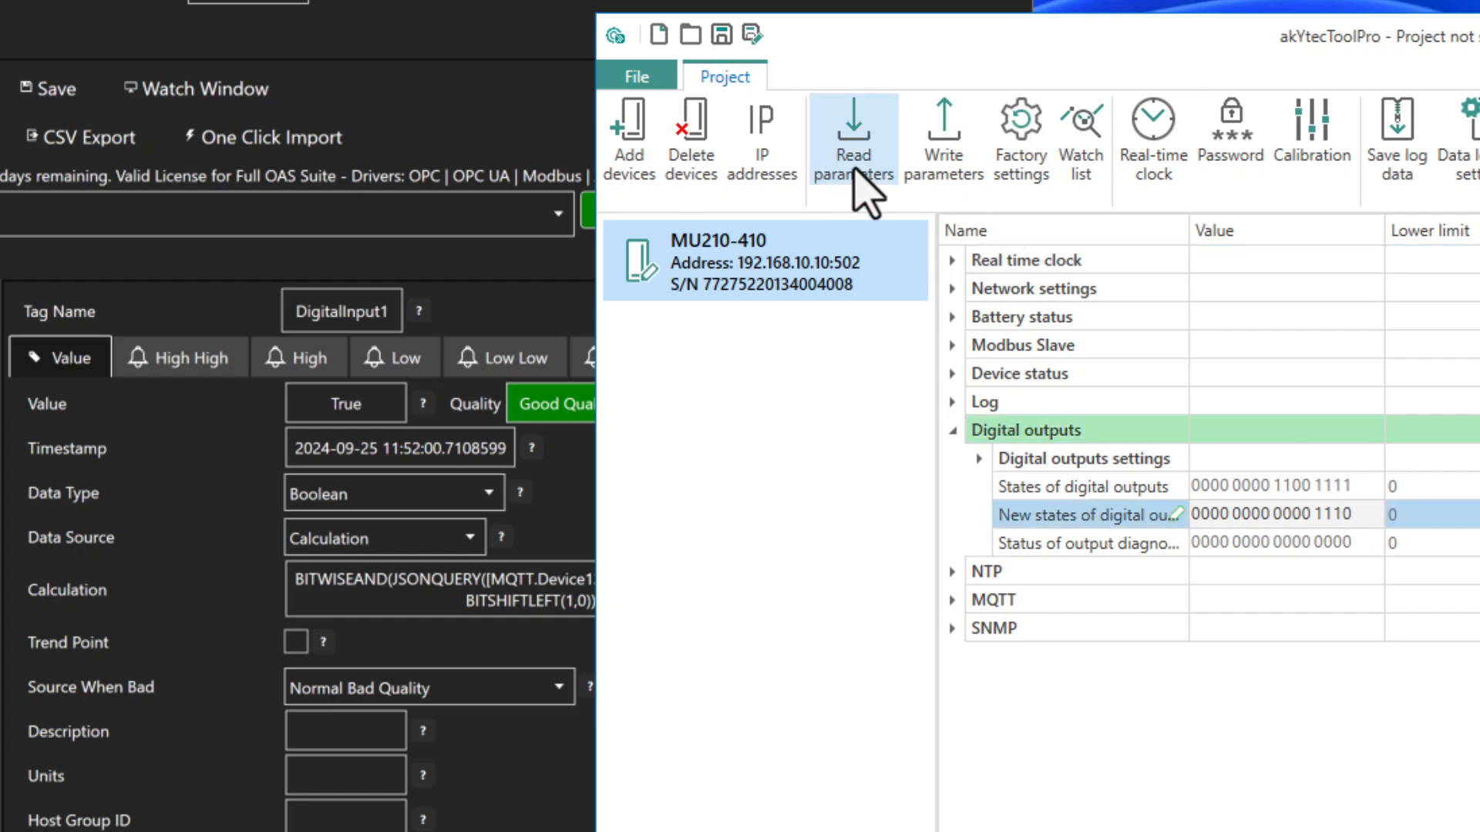
left_click(942, 177)
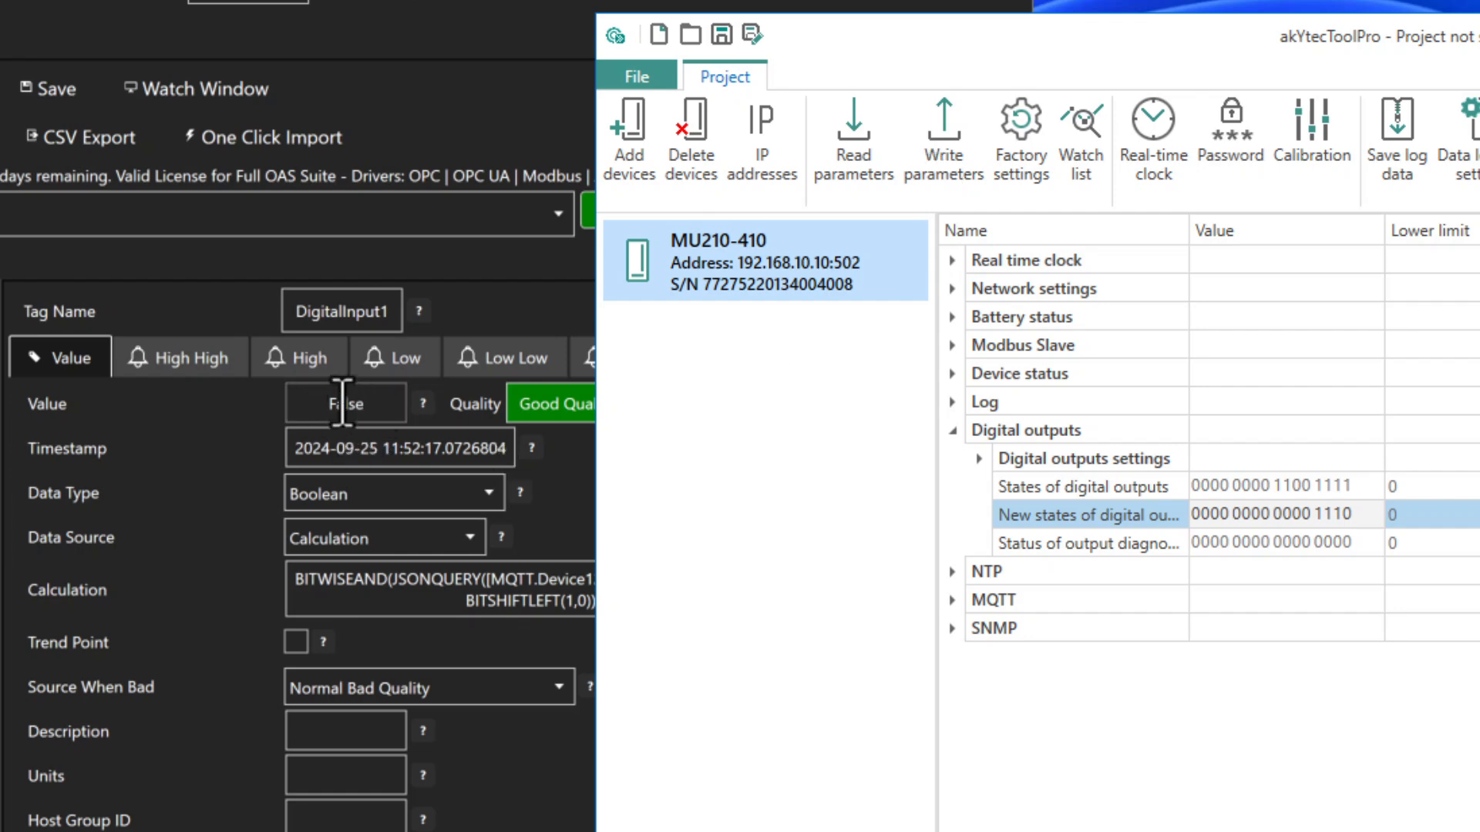
Step: Restore the lowest output to ...1111, write it, and view the MQTT Device123 payload
left_click(1347, 515)
left_click(937, 173)
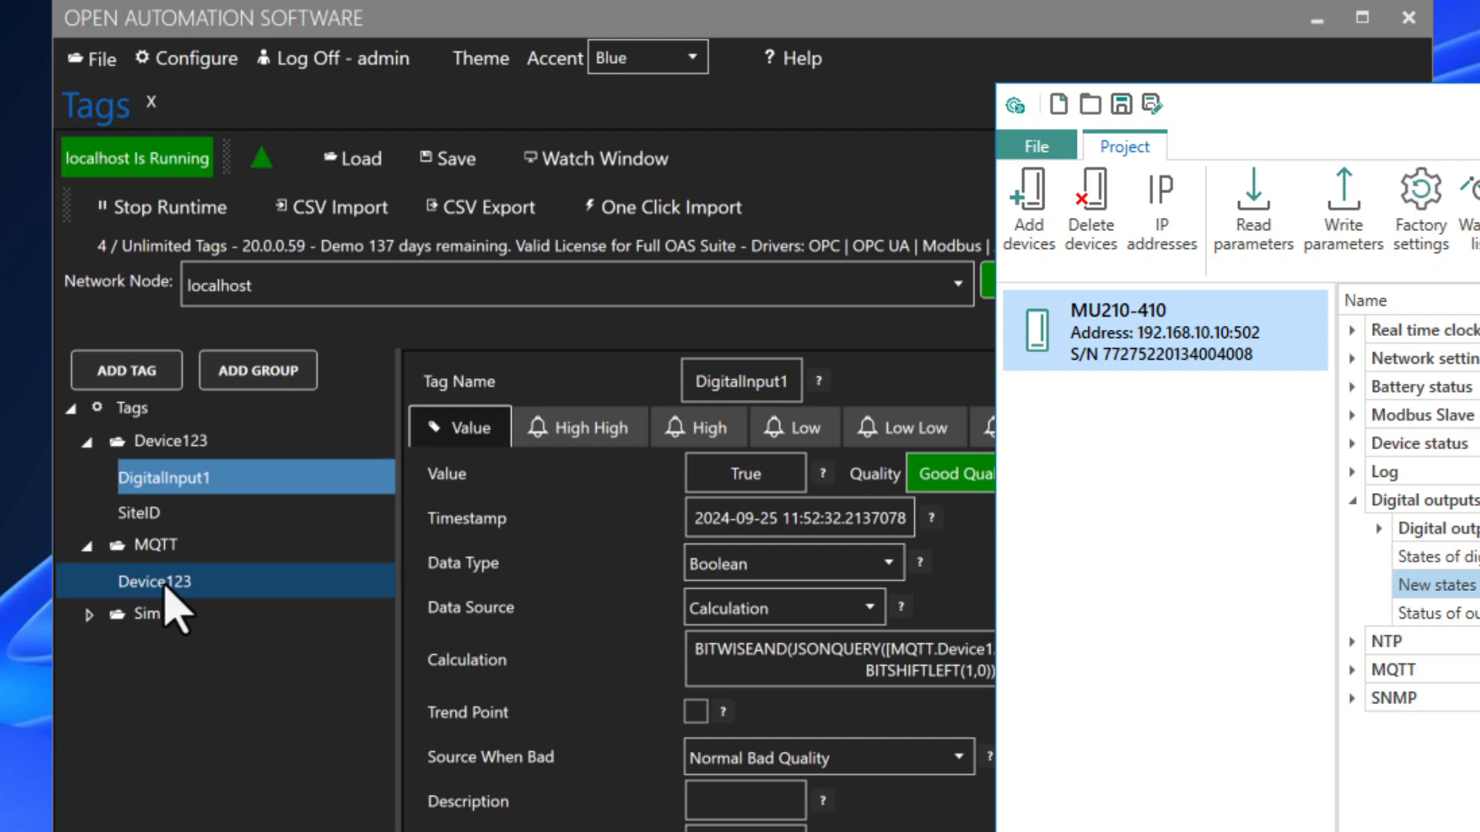
left_click(165, 592)
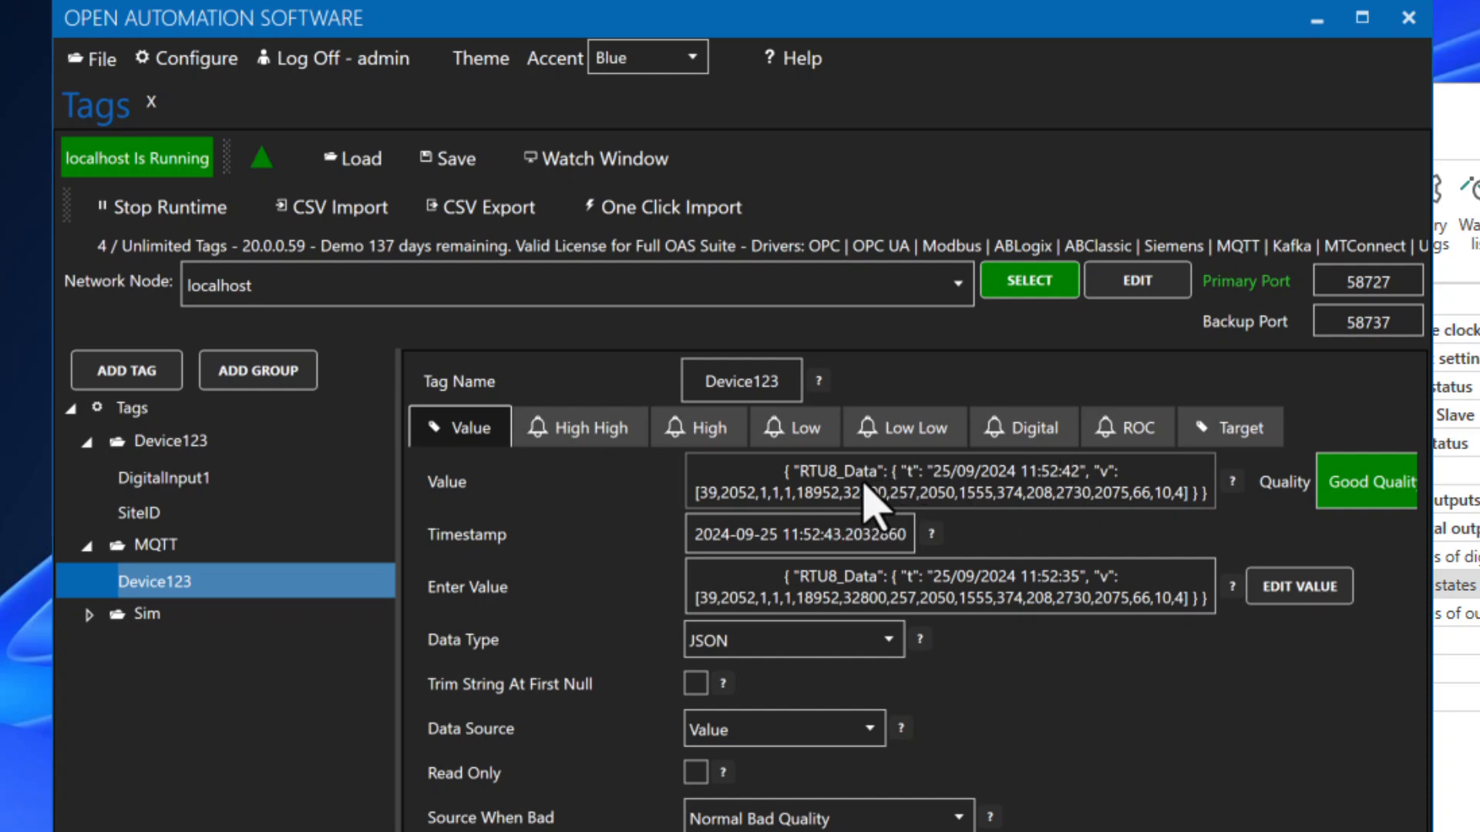
Step: Show DigitalInput1's properties, confirming it reads True with Good Quality
left_click(153, 484)
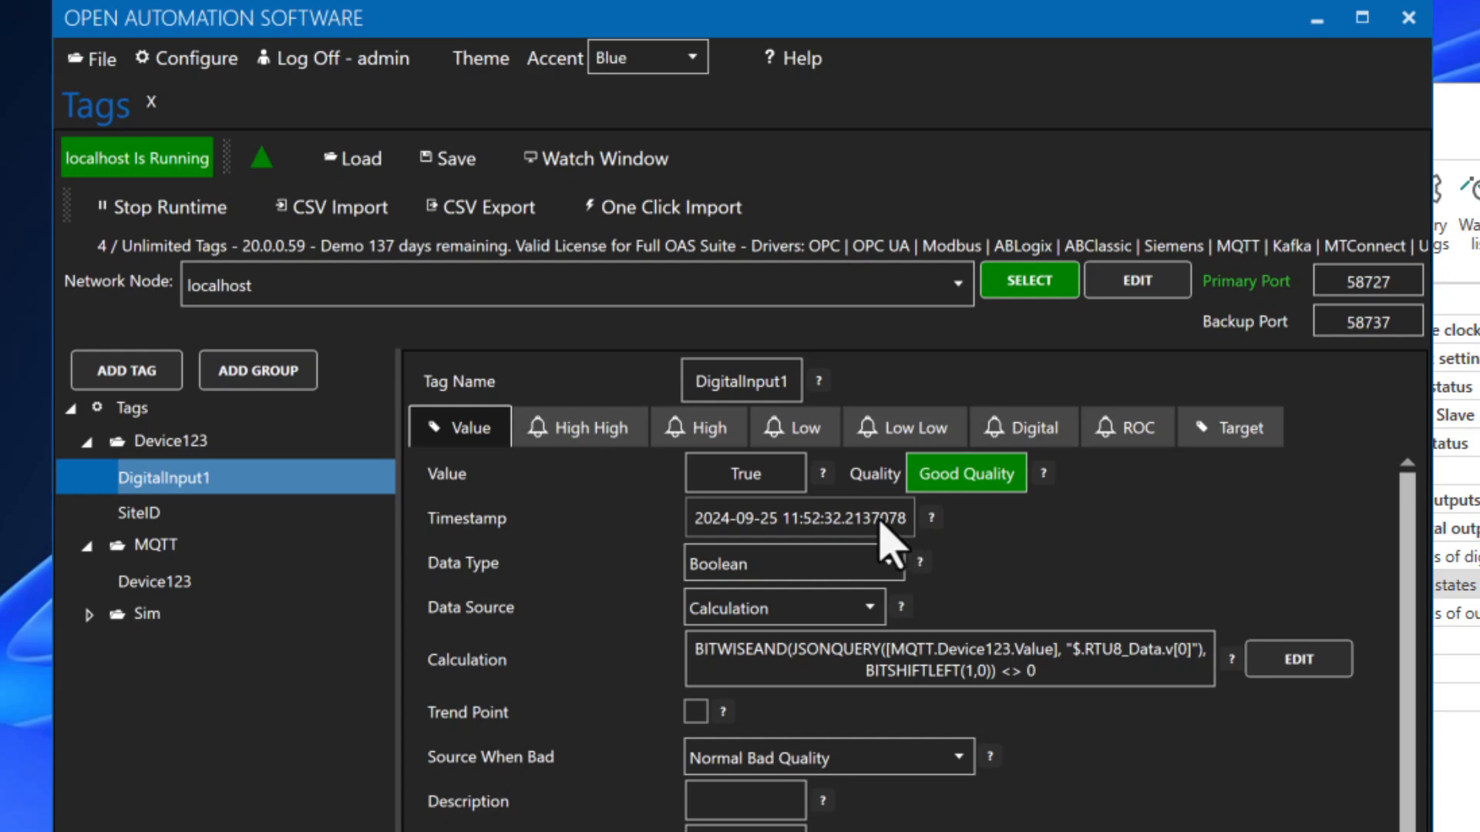
Step: Add a new AnalogInput1 tag under the Device123 group
right_click(166, 447)
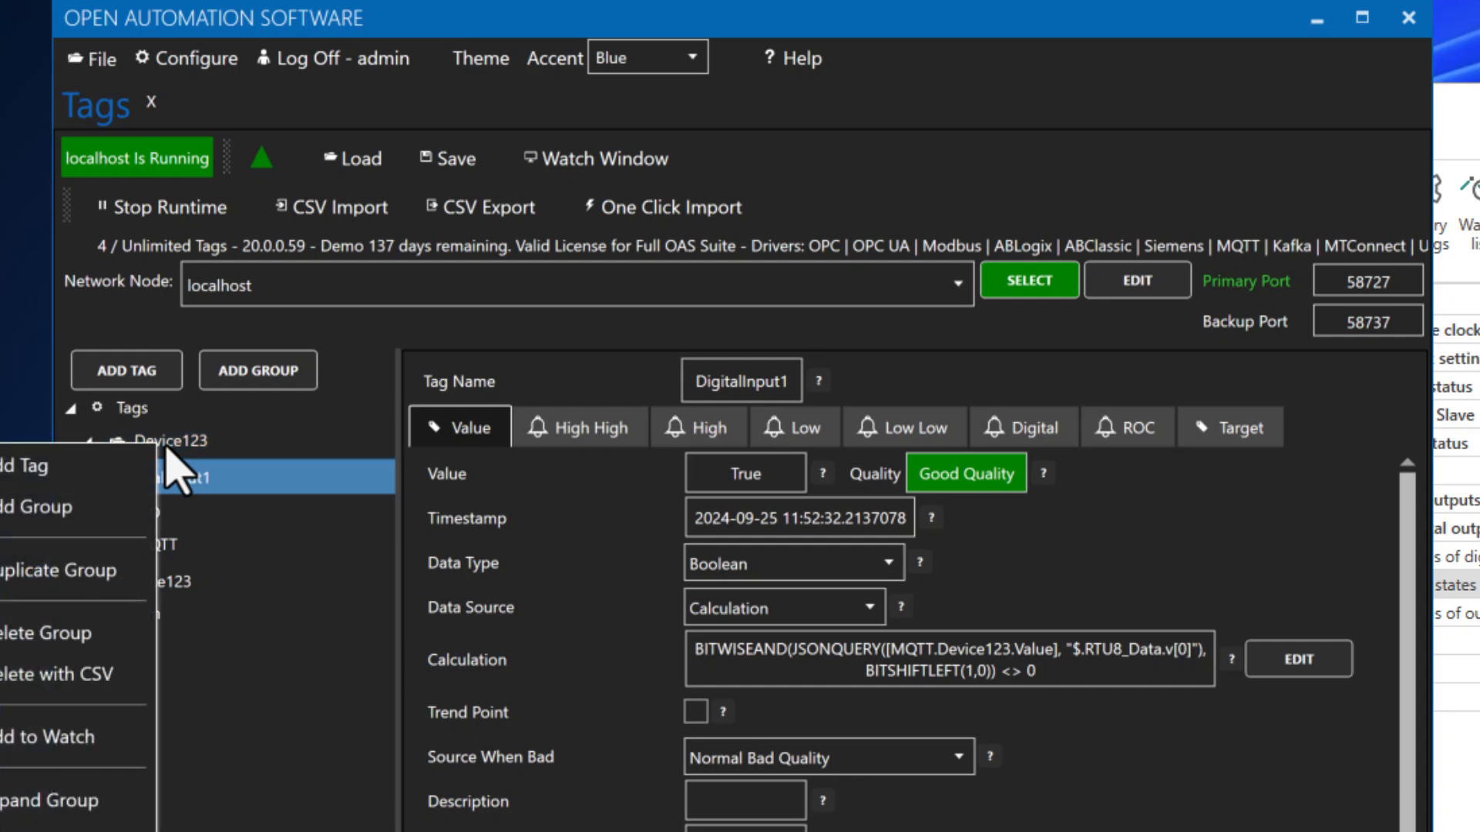
left_click(146, 443)
right_click(146, 443)
left_click(132, 373)
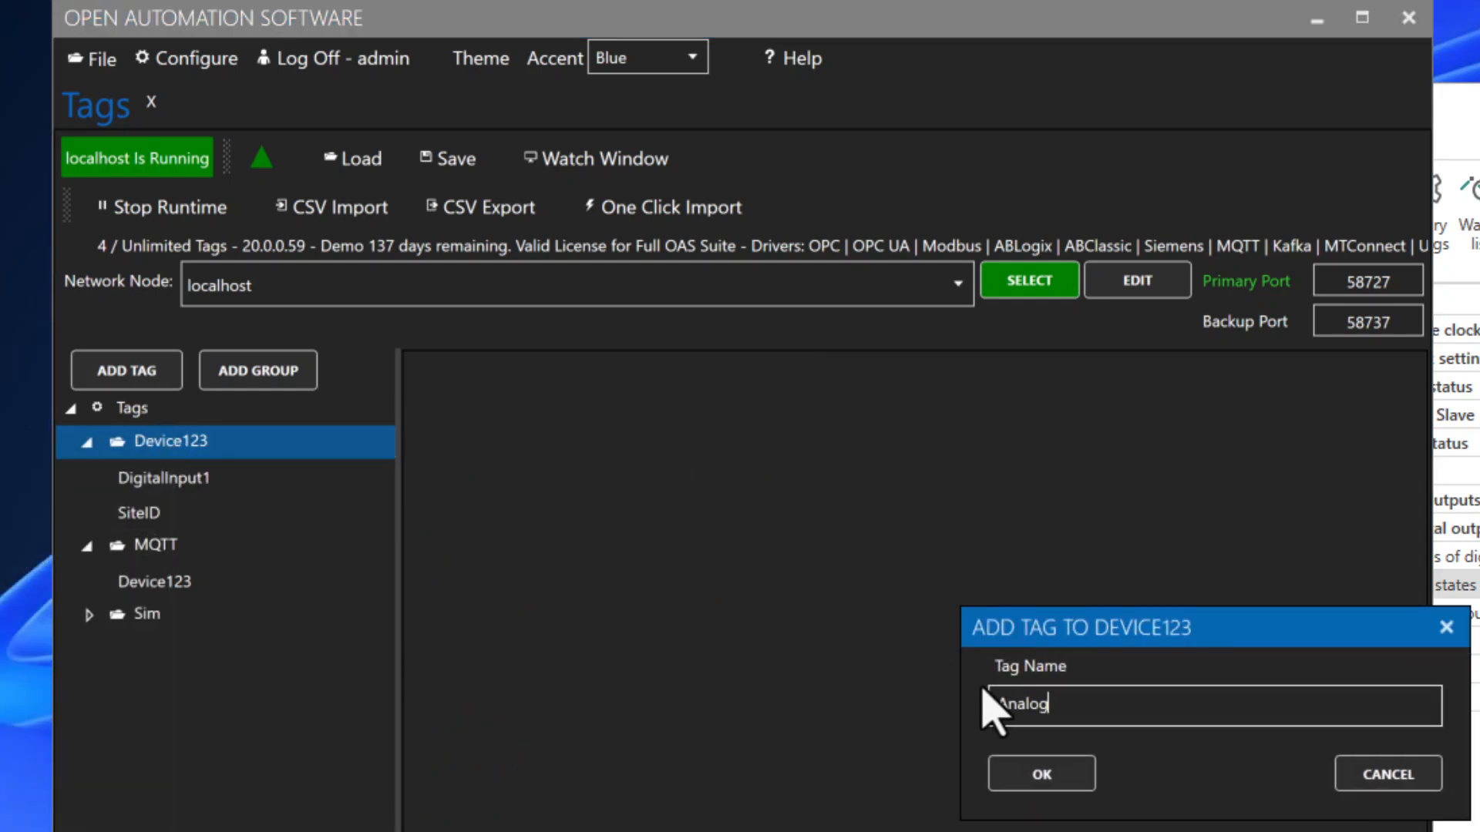
left_click(1042, 773)
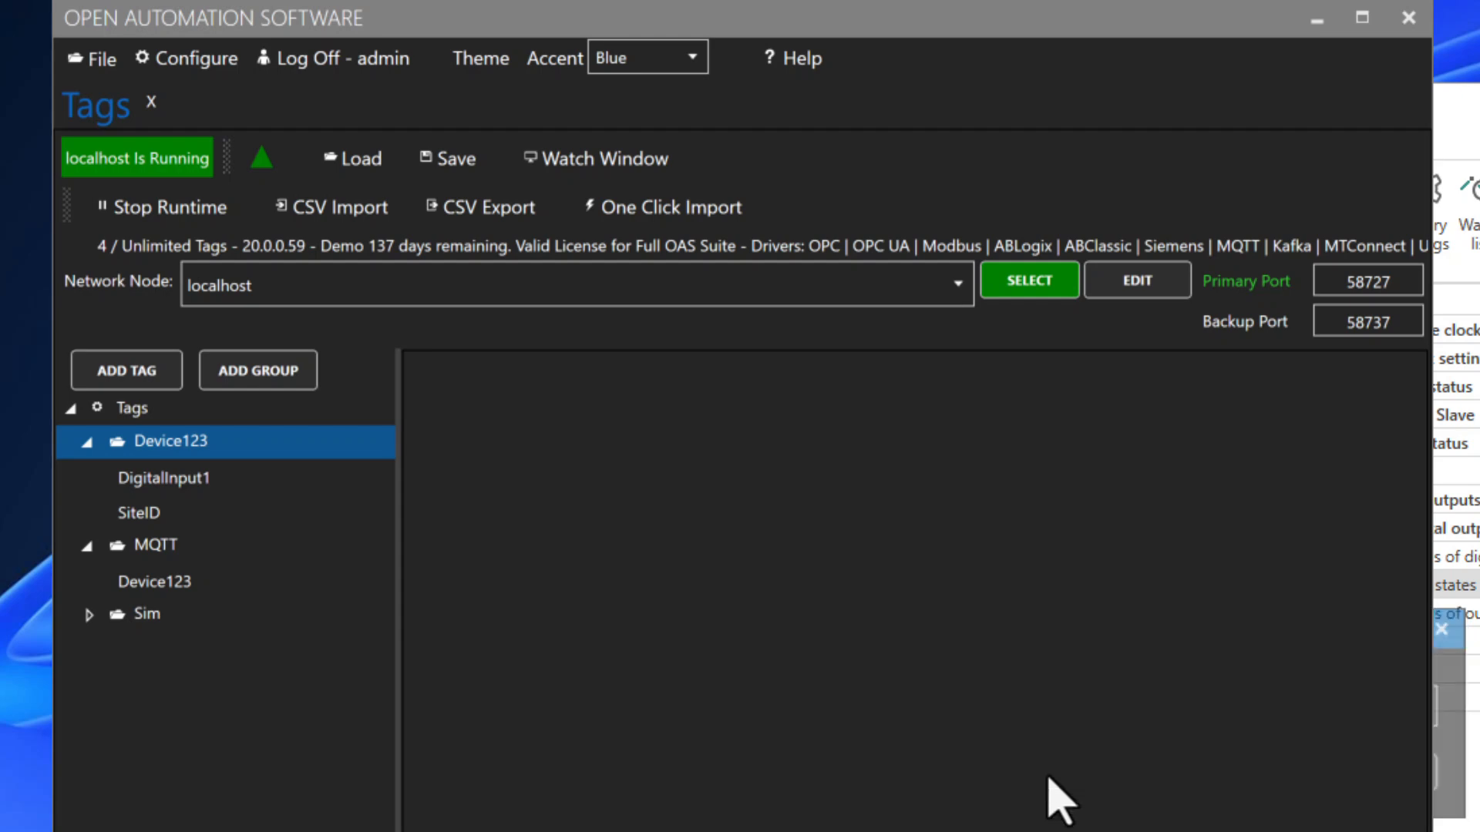
left_click(235, 493)
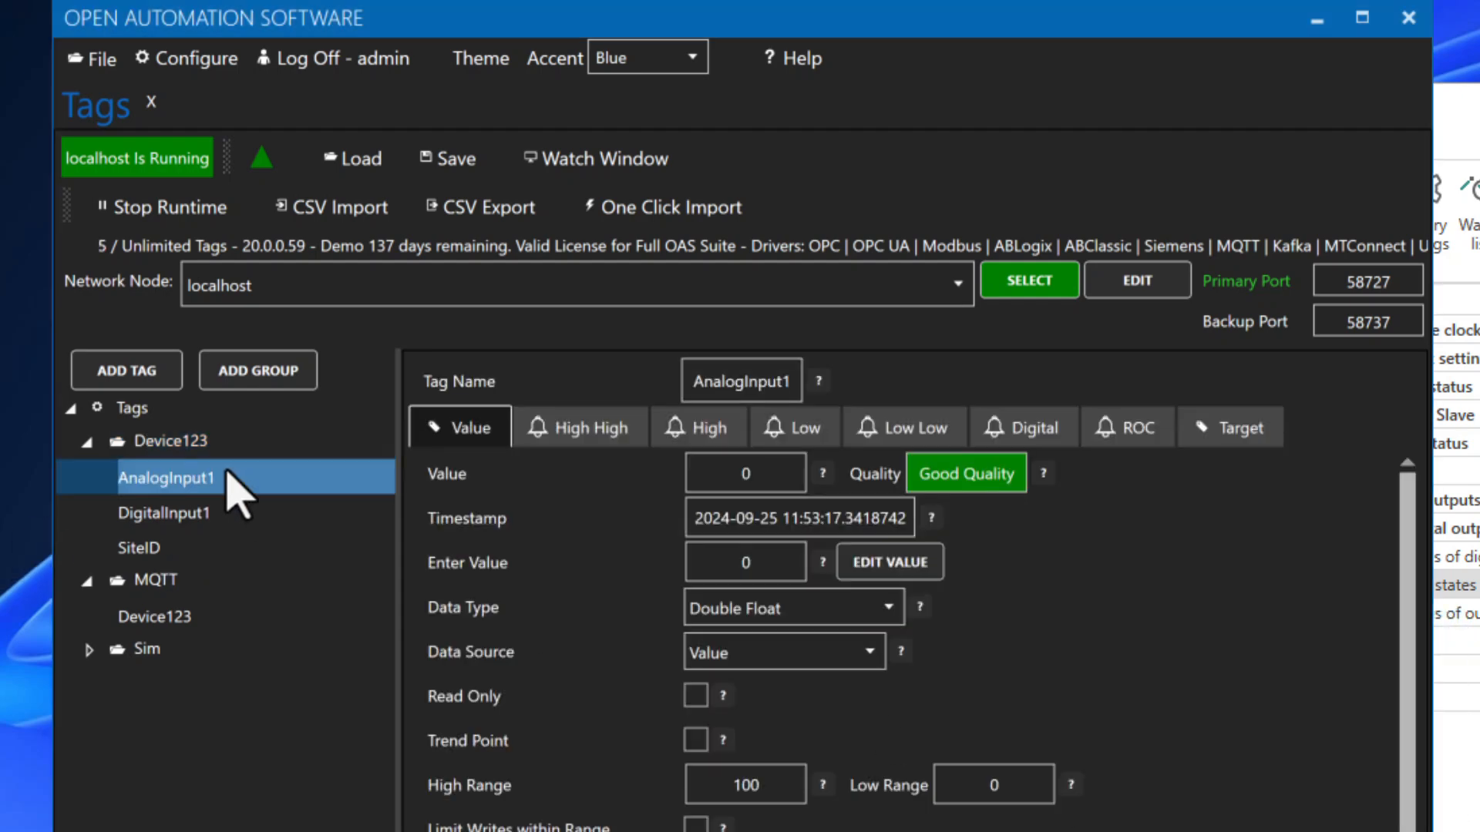
Step: Make AnalogInput1 an unsigned short calculated as JSONQUERY(..."$.RTU8_Data.v[1]")/4095*10
left_click(738, 611)
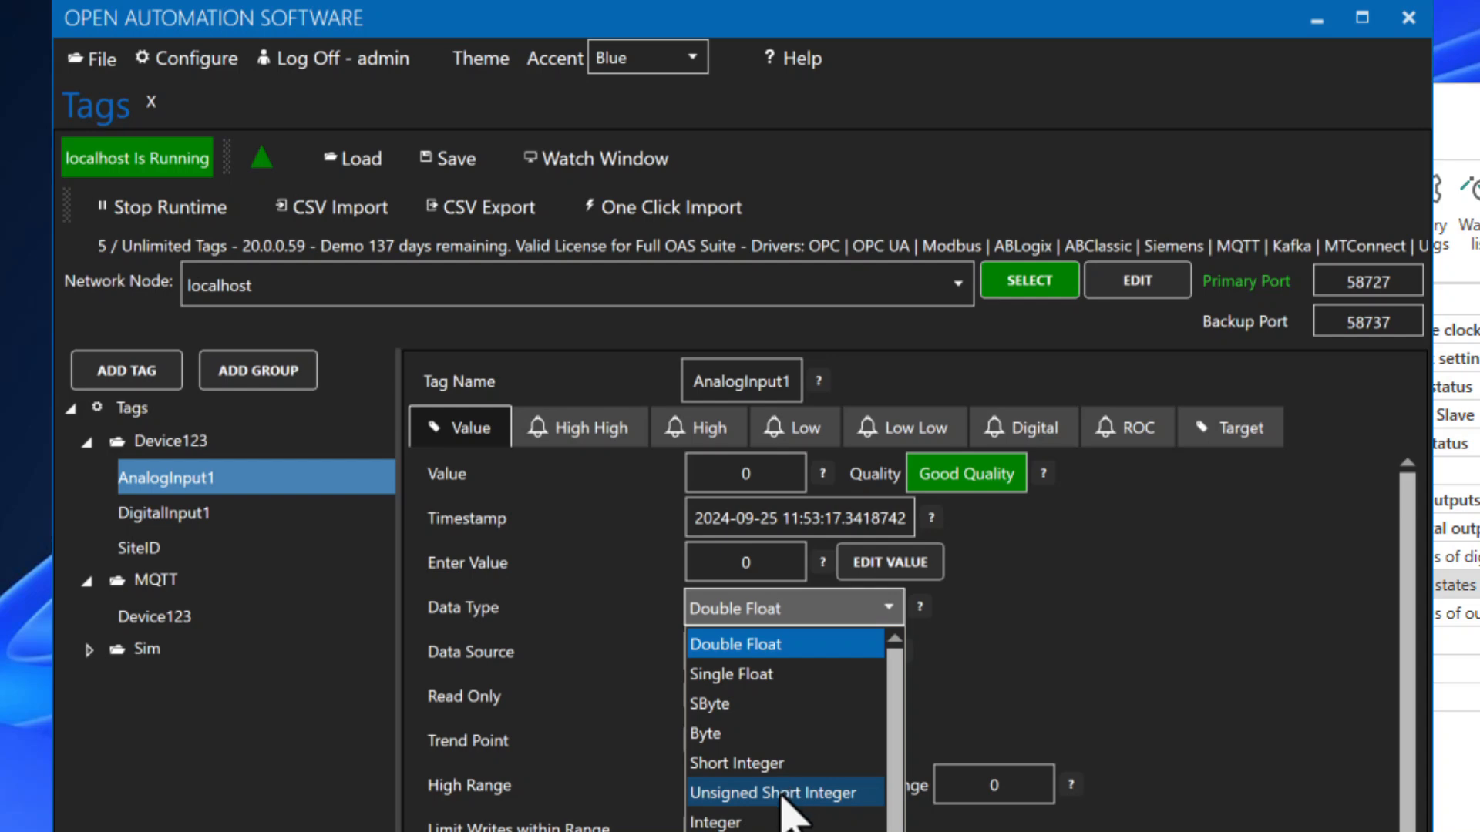
left_click(781, 794)
left_click(846, 657)
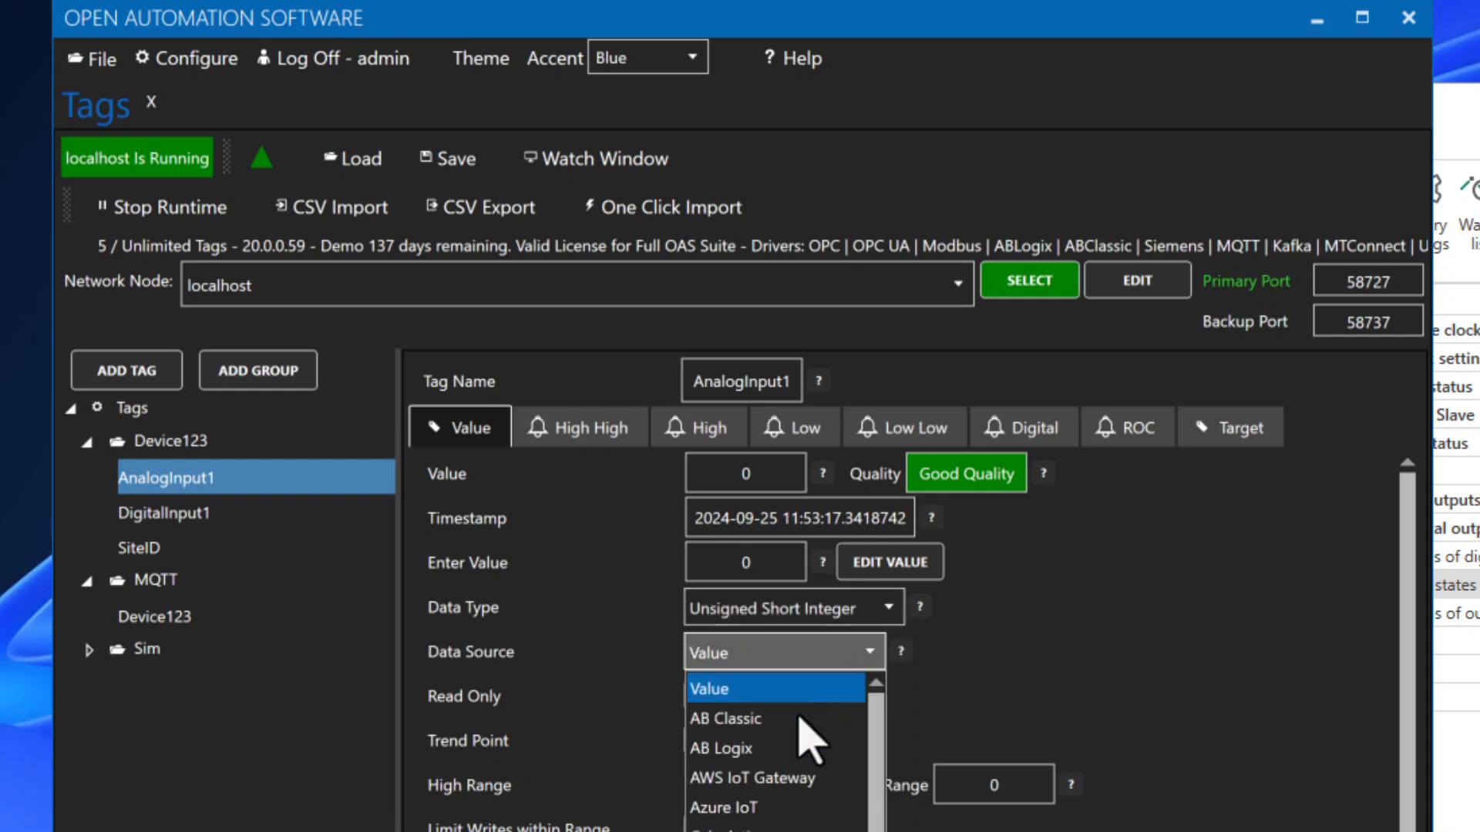
left_click(763, 830)
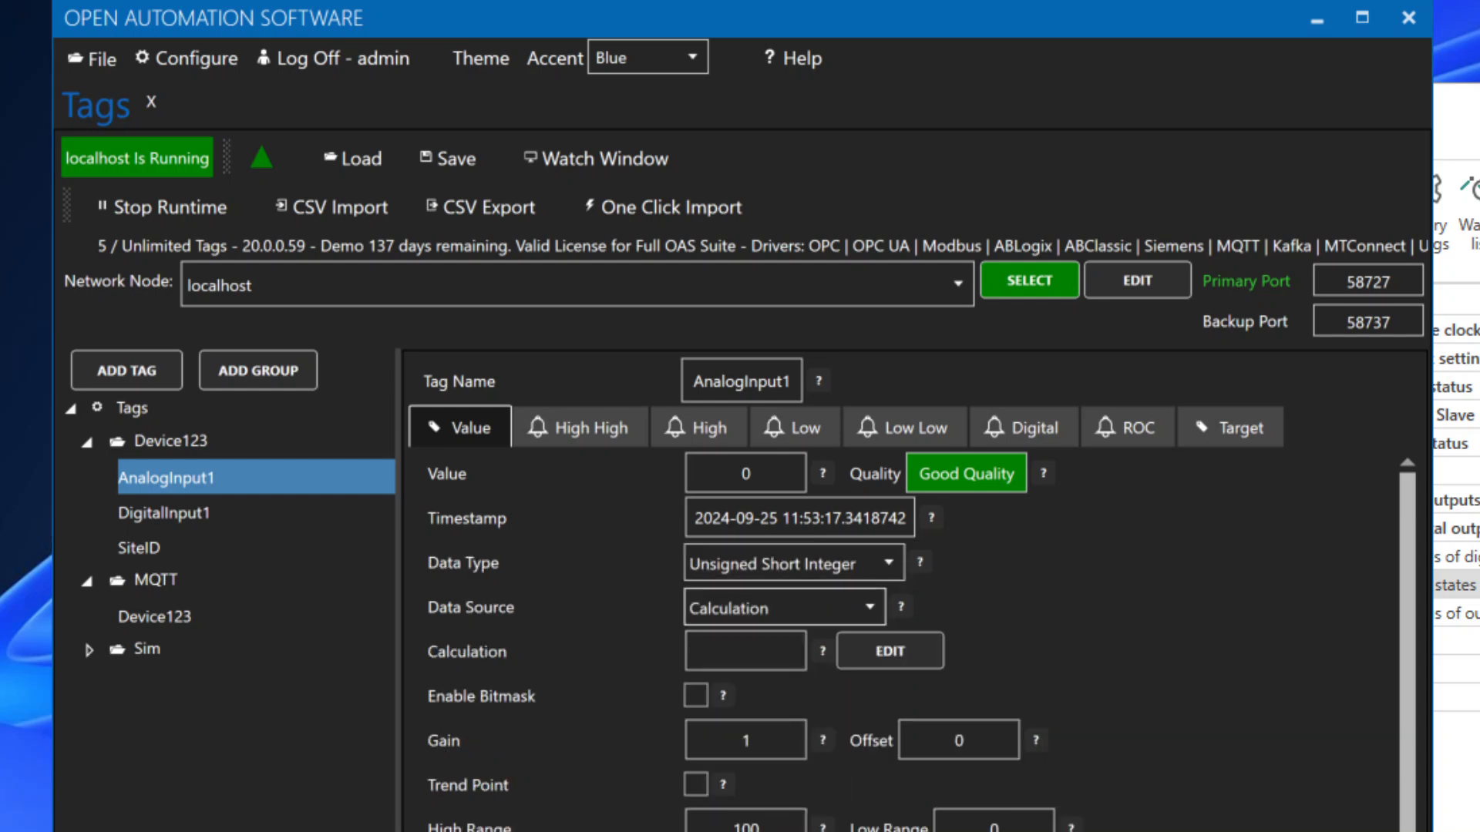
left_click(887, 651)
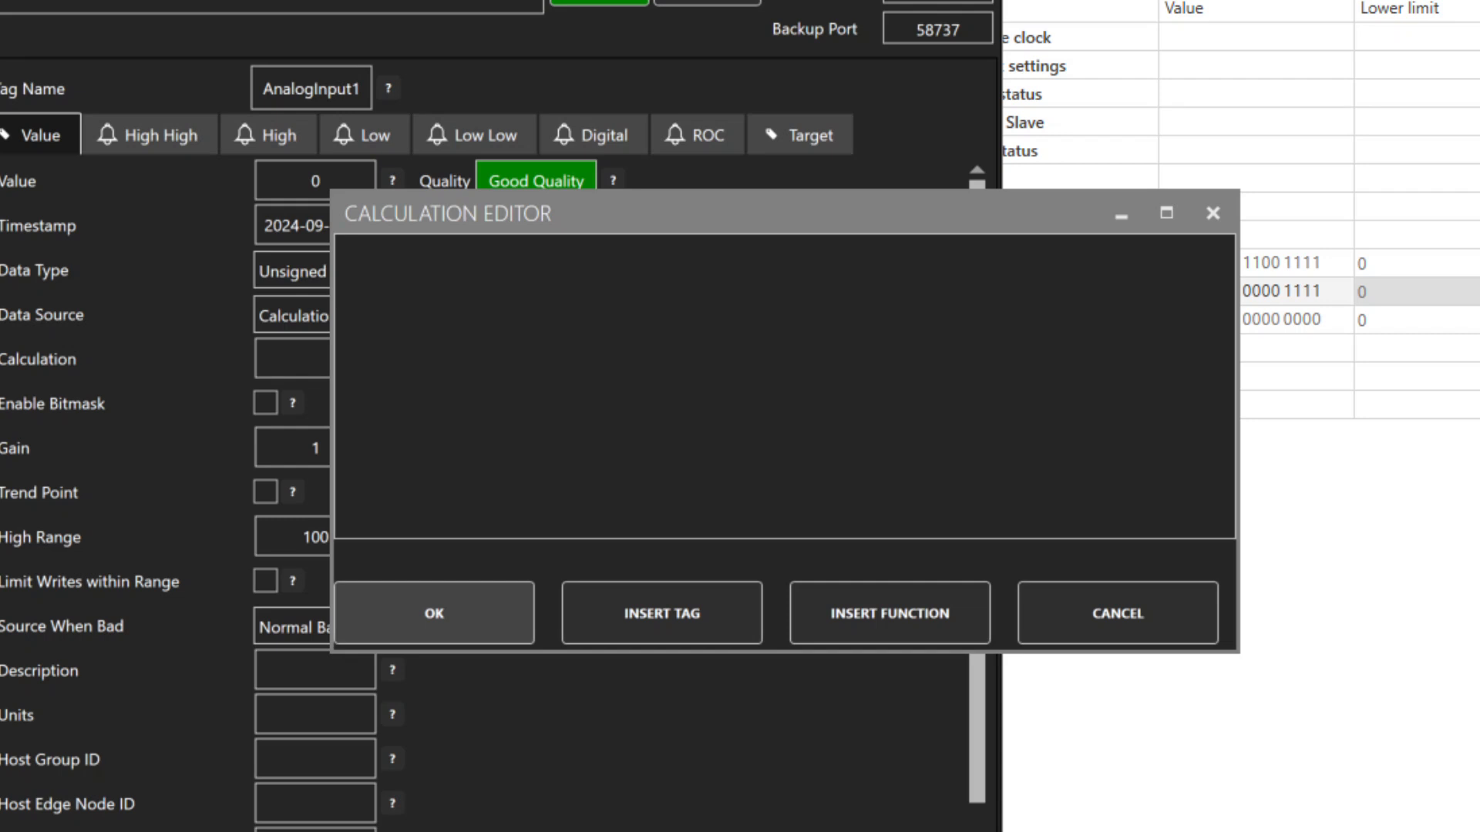
left_click(516, 339)
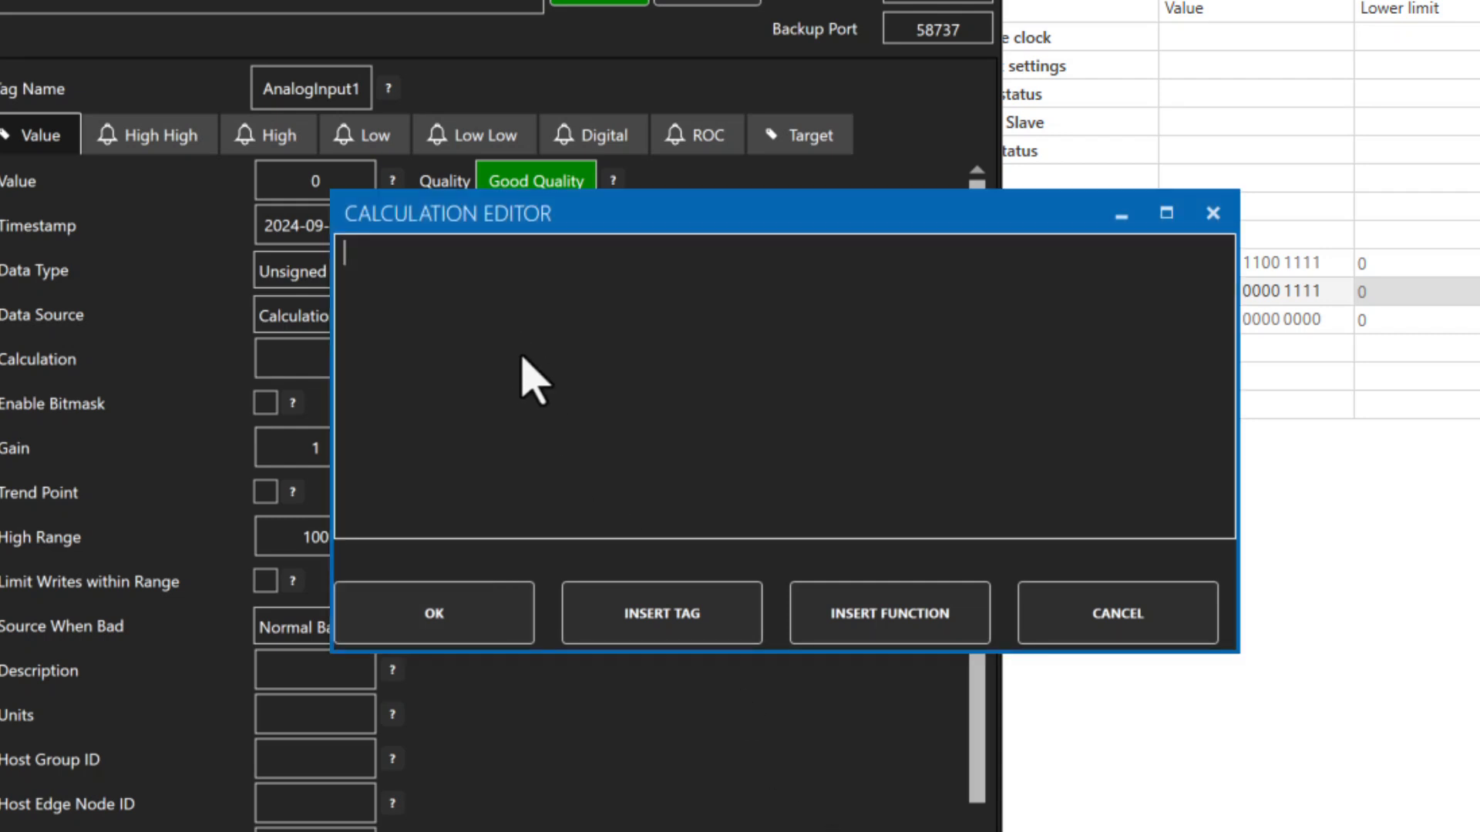
type("JSONQUERY([MQTT.Device123.Value], \"$.RTU8_Data.v[1]\")/4095*10")
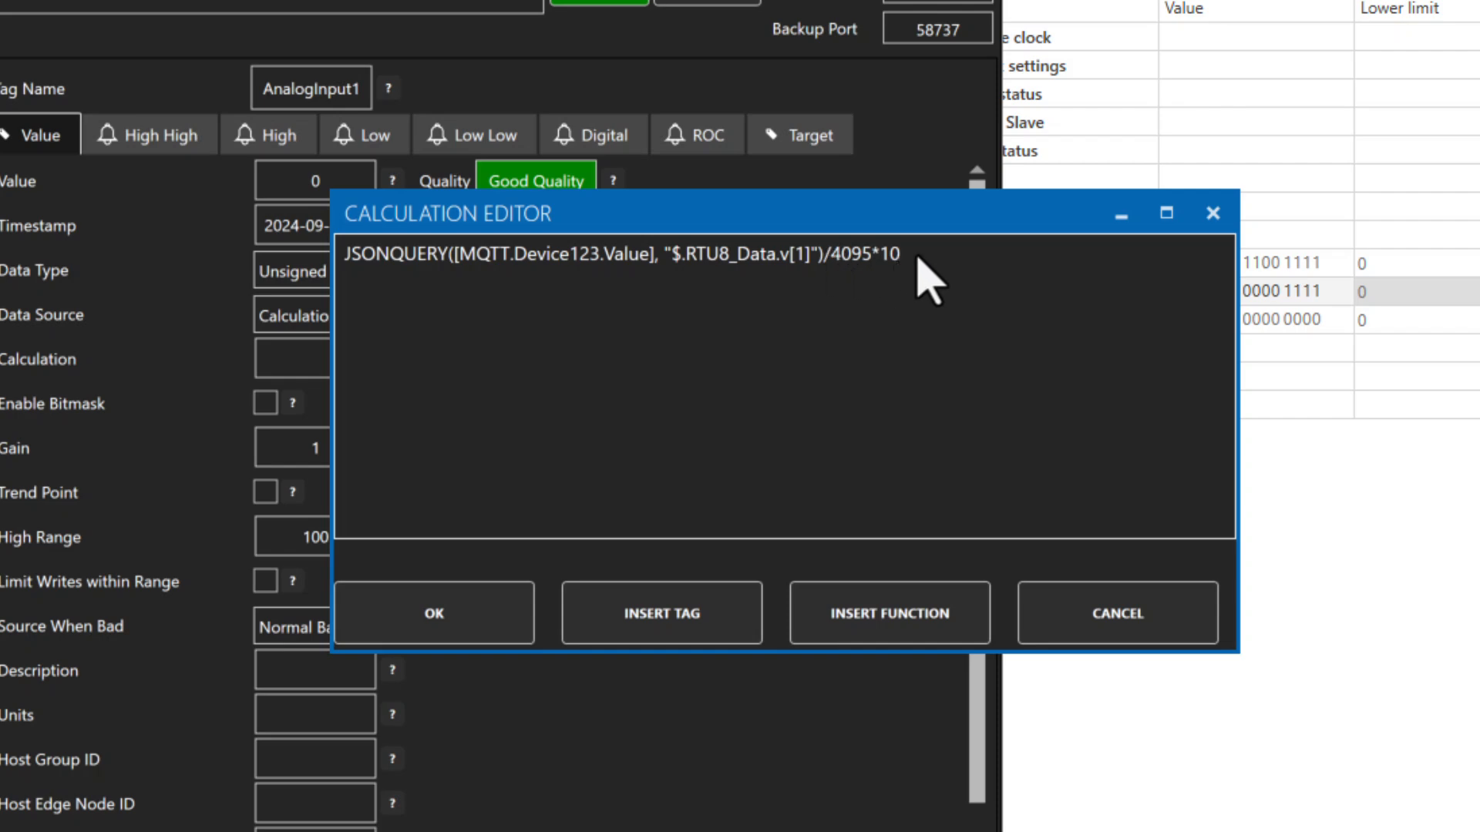
left_click(510, 626)
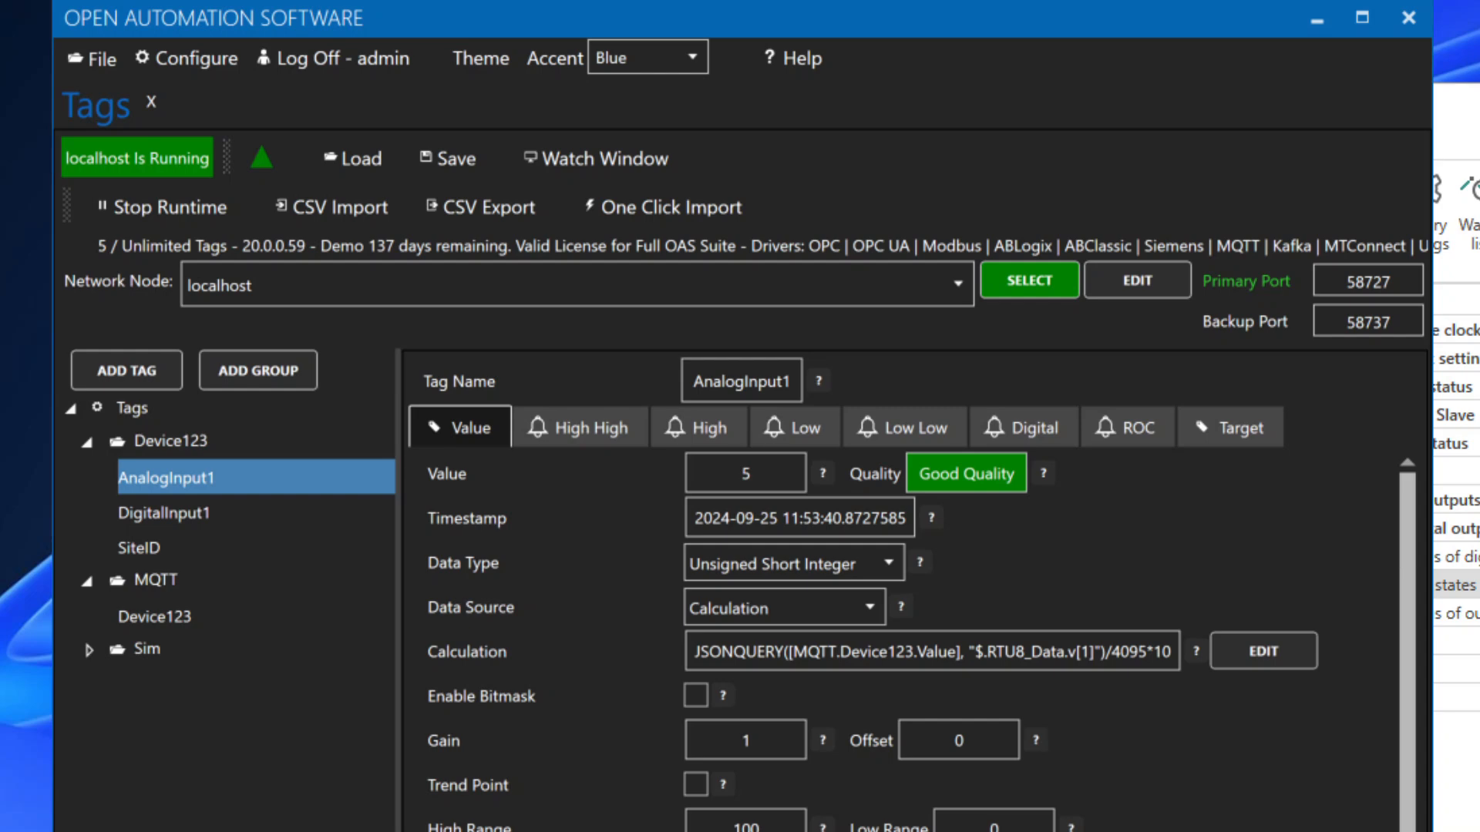
Step: Write 250 to the Sim AnalogInput1 tag, replacing its value of 500
left_click(90, 650)
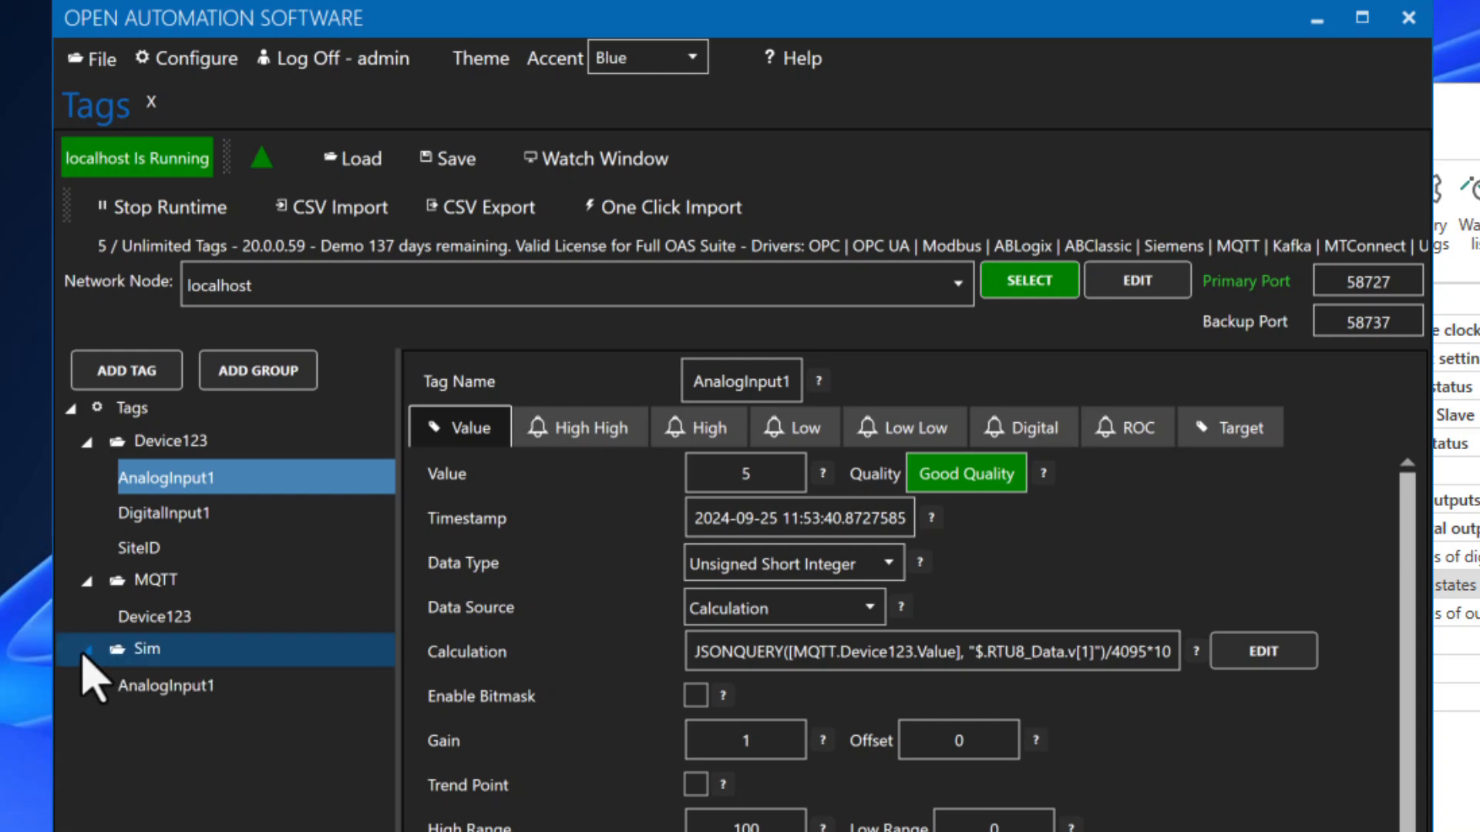
left_click(188, 686)
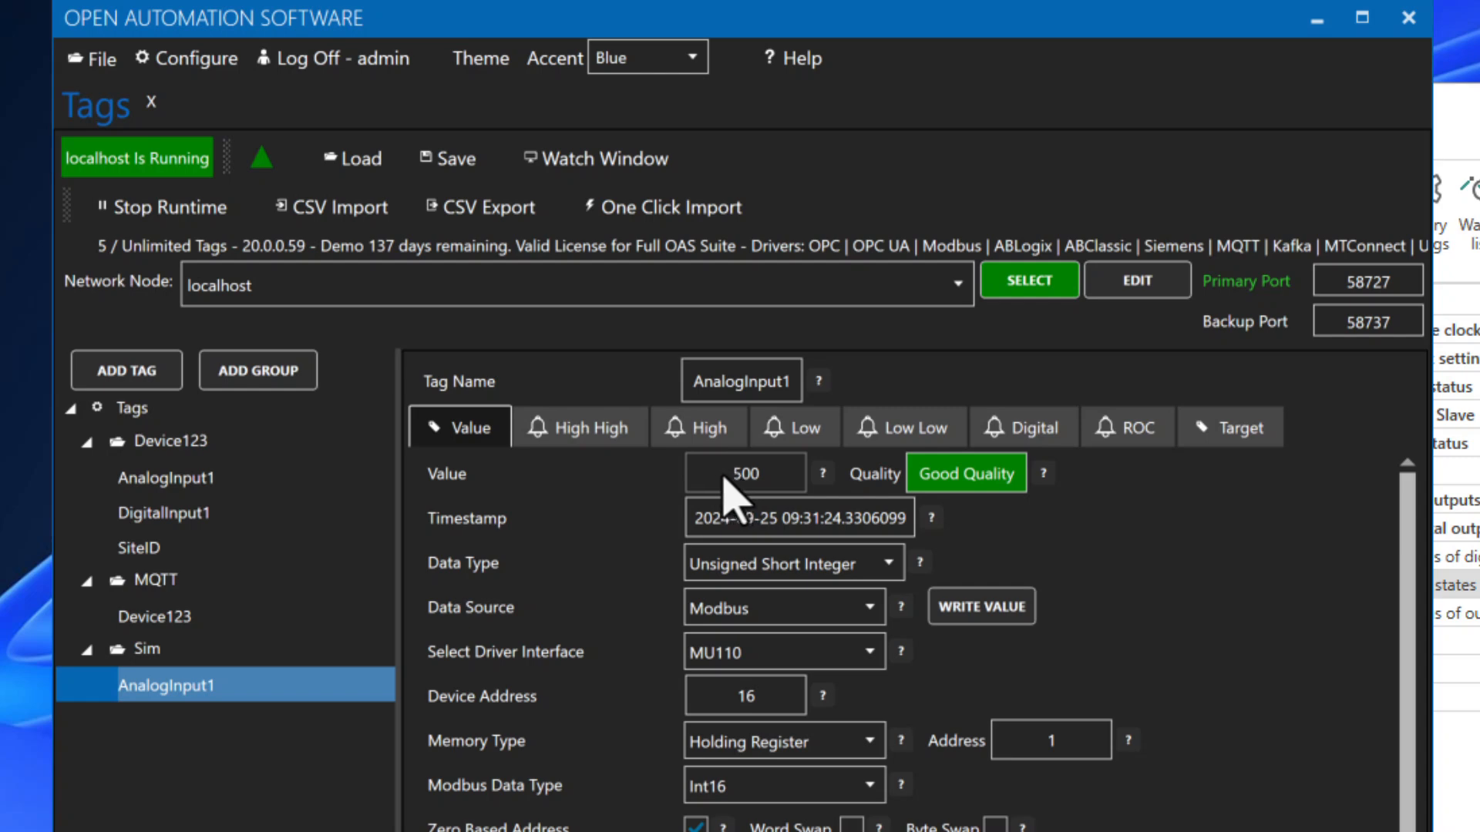
double_click(724, 477)
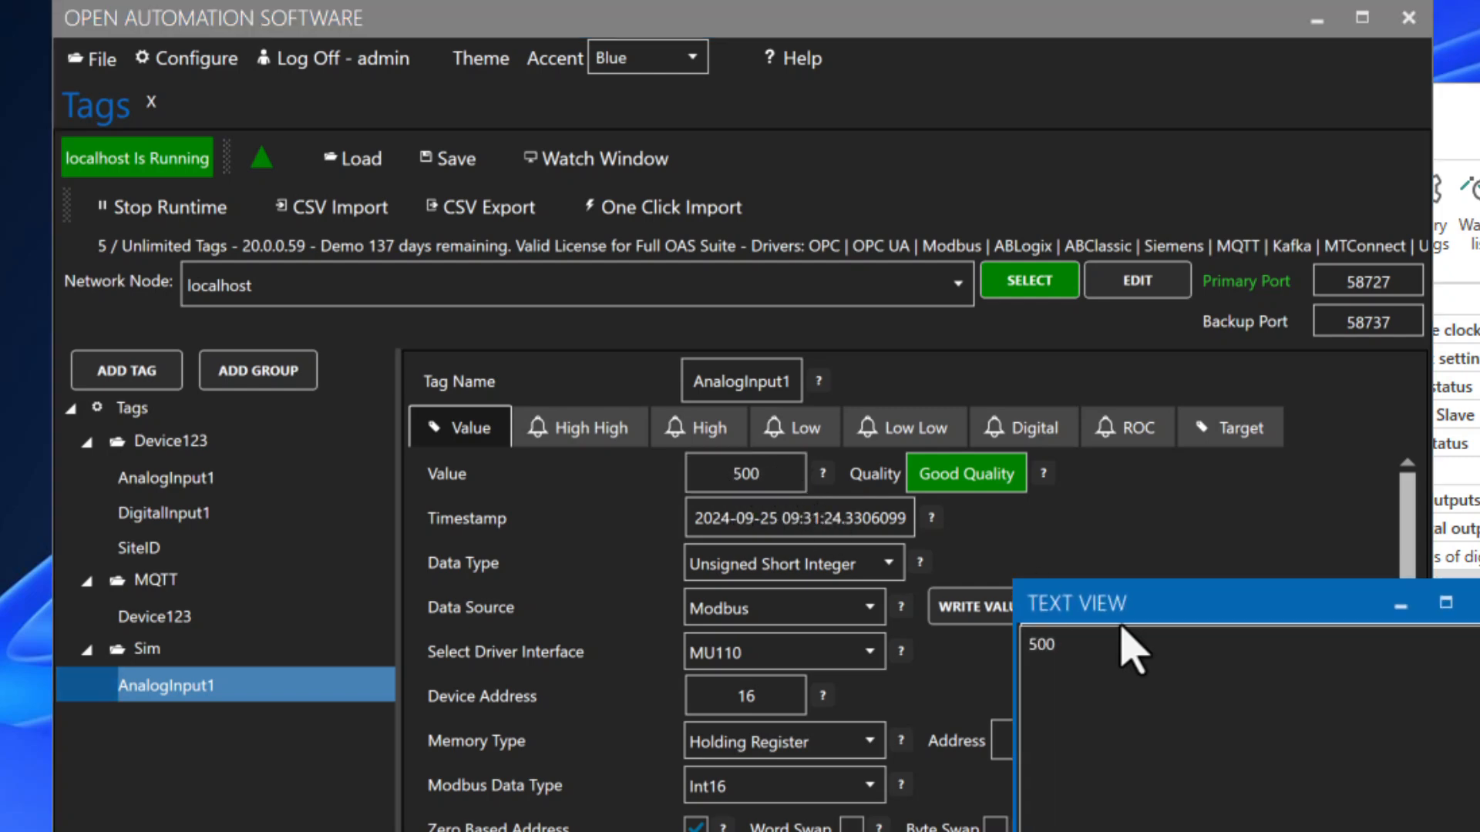
key("Escape")
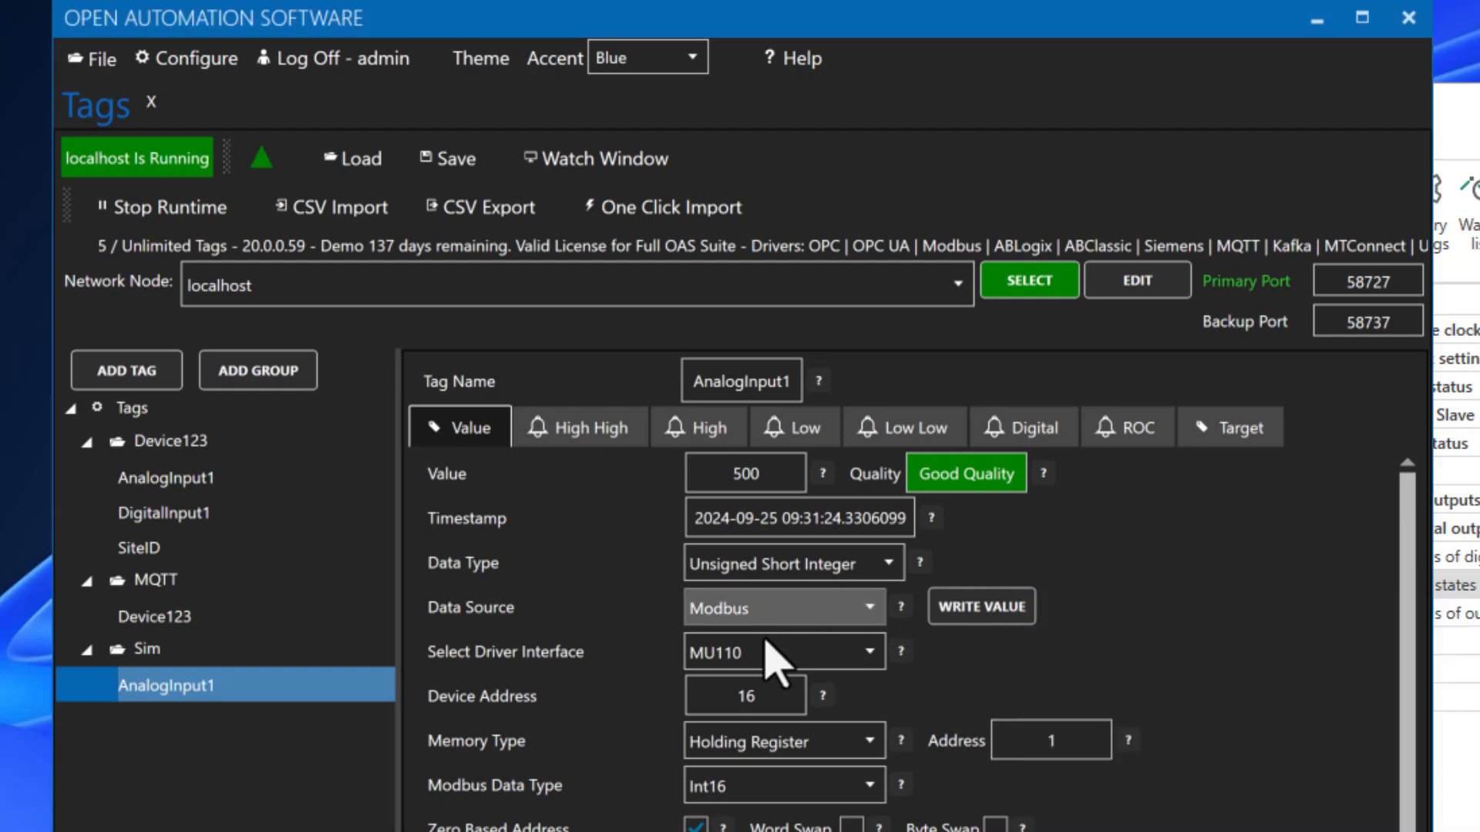
left_click(989, 617)
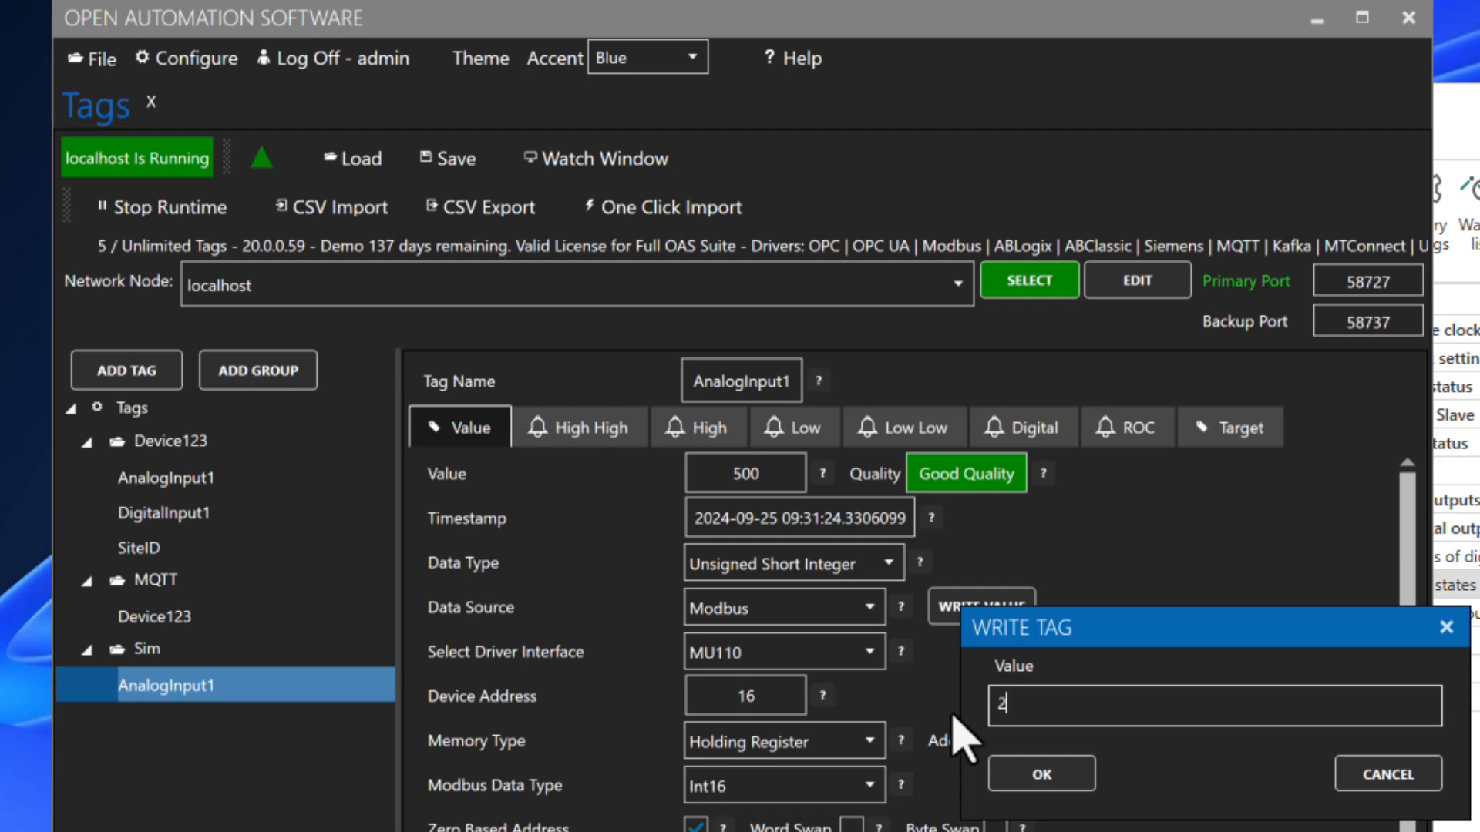
left_click(1076, 781)
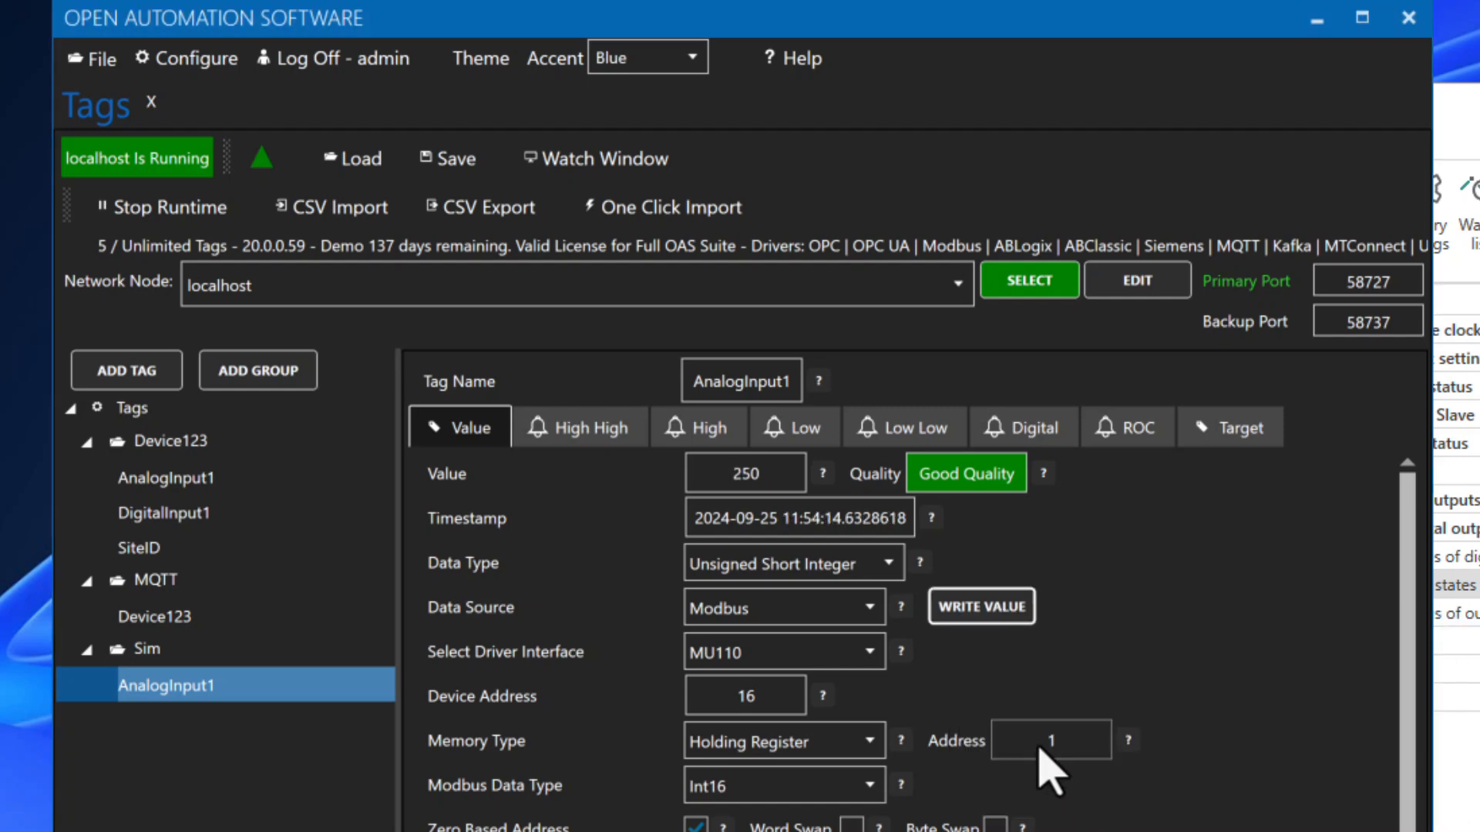
Step: Check that Device123's AnalogInput1 now reads 2
left_click(170, 486)
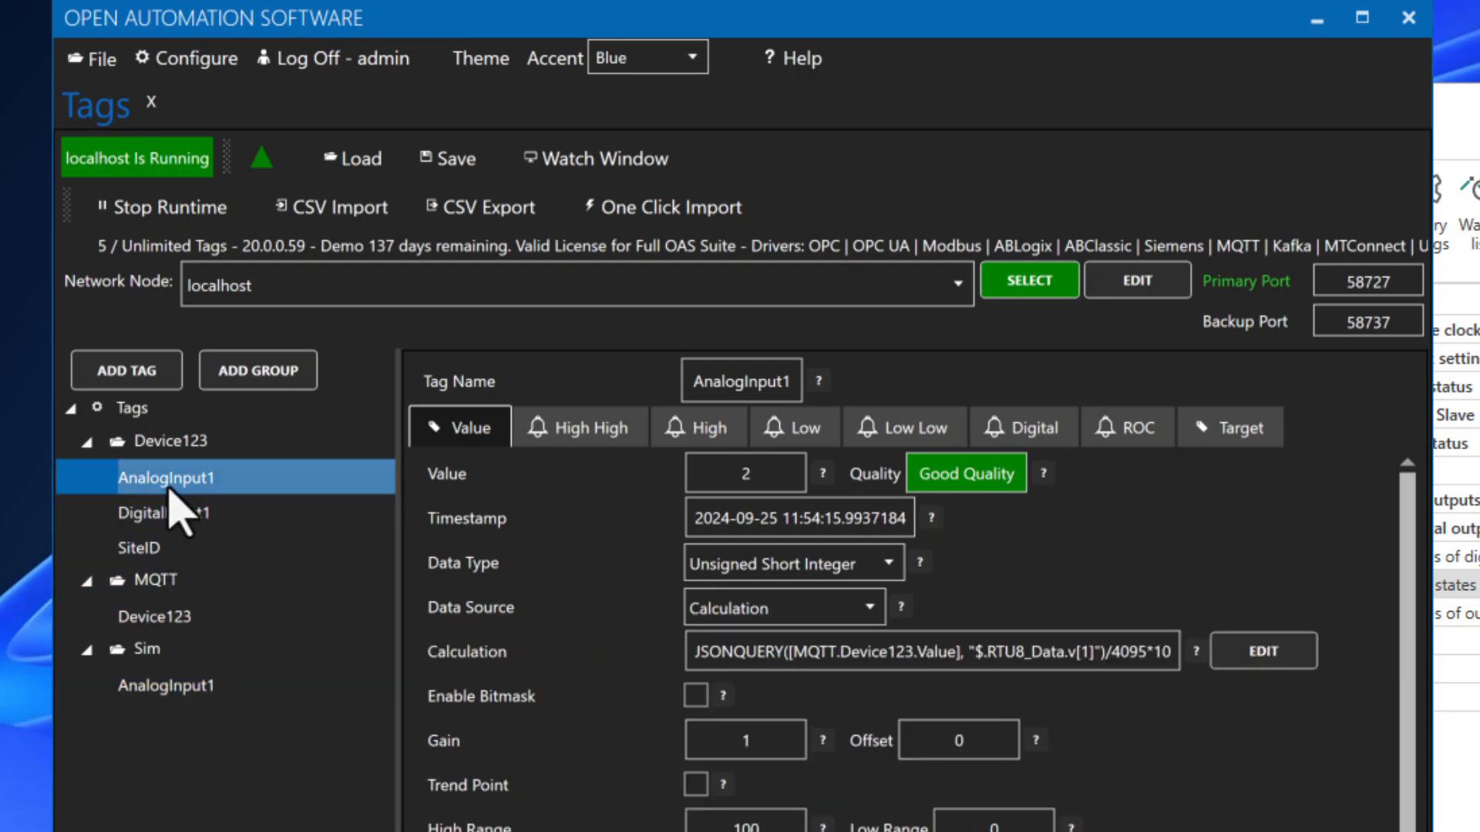
double_click(763, 472)
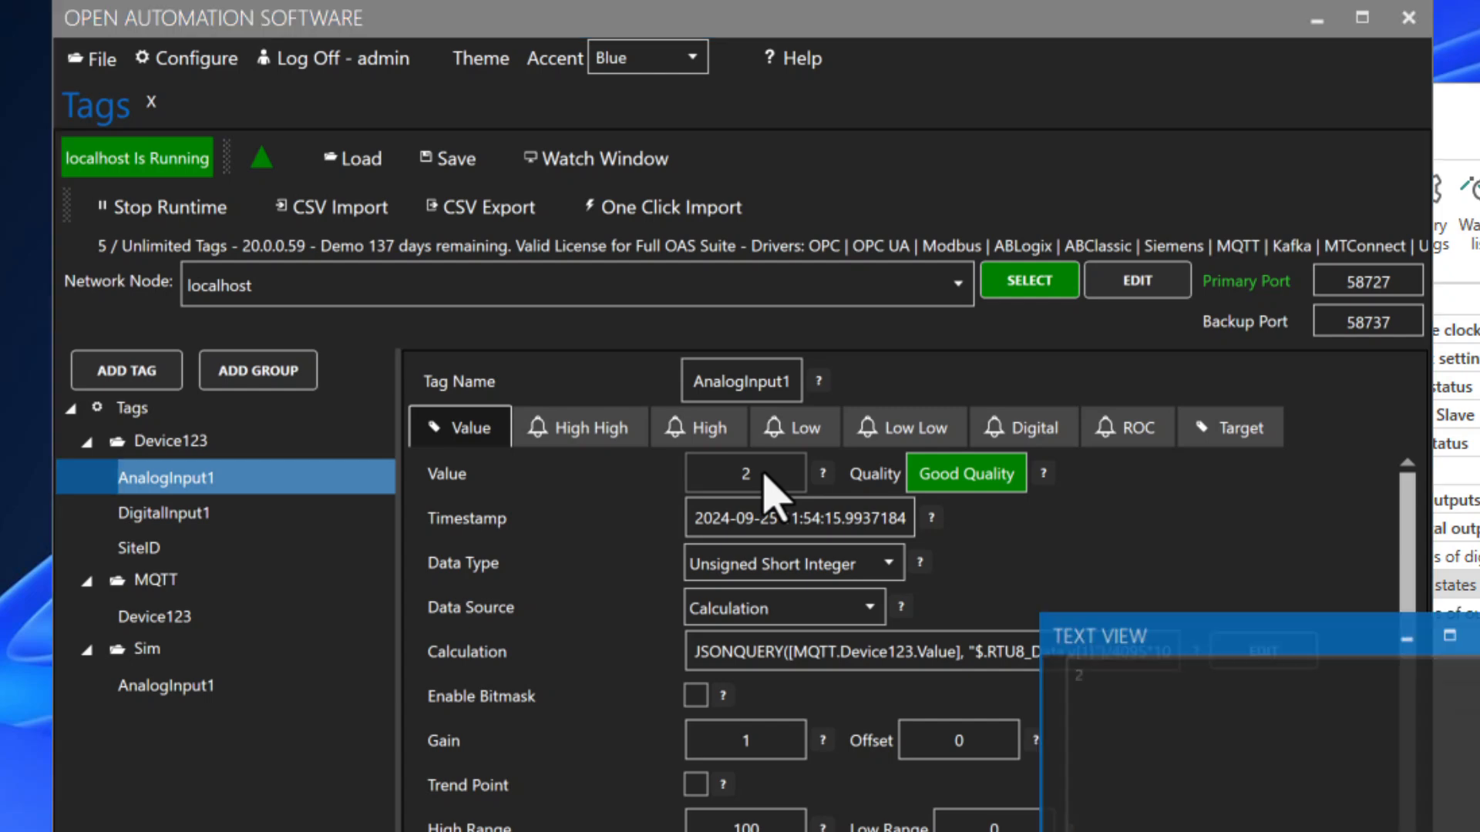
left_click(1479, 603)
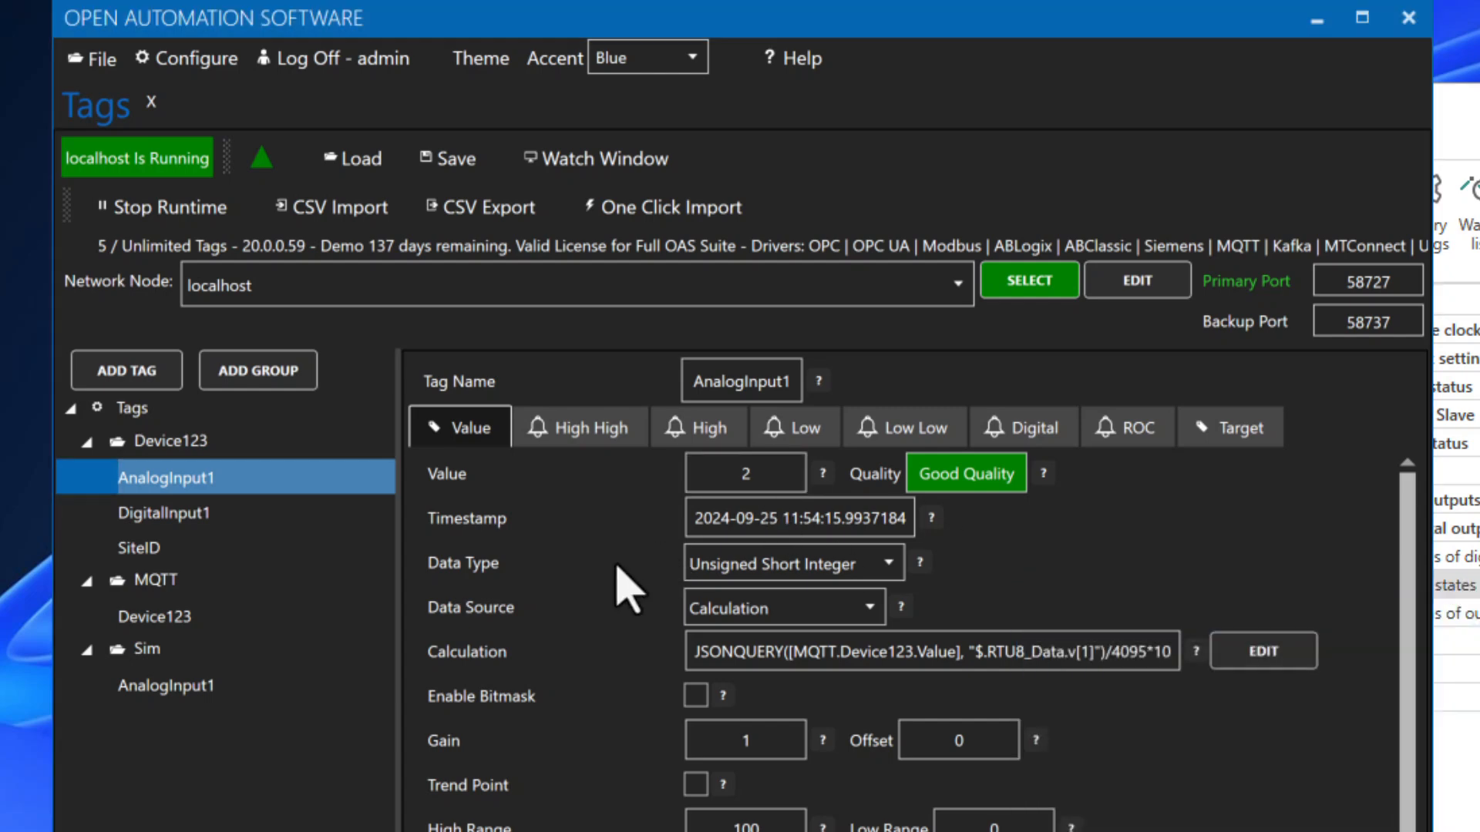
Step: Switch AnalogInput1's data type to Single Float so it shows about 2.49
left_click(698, 569)
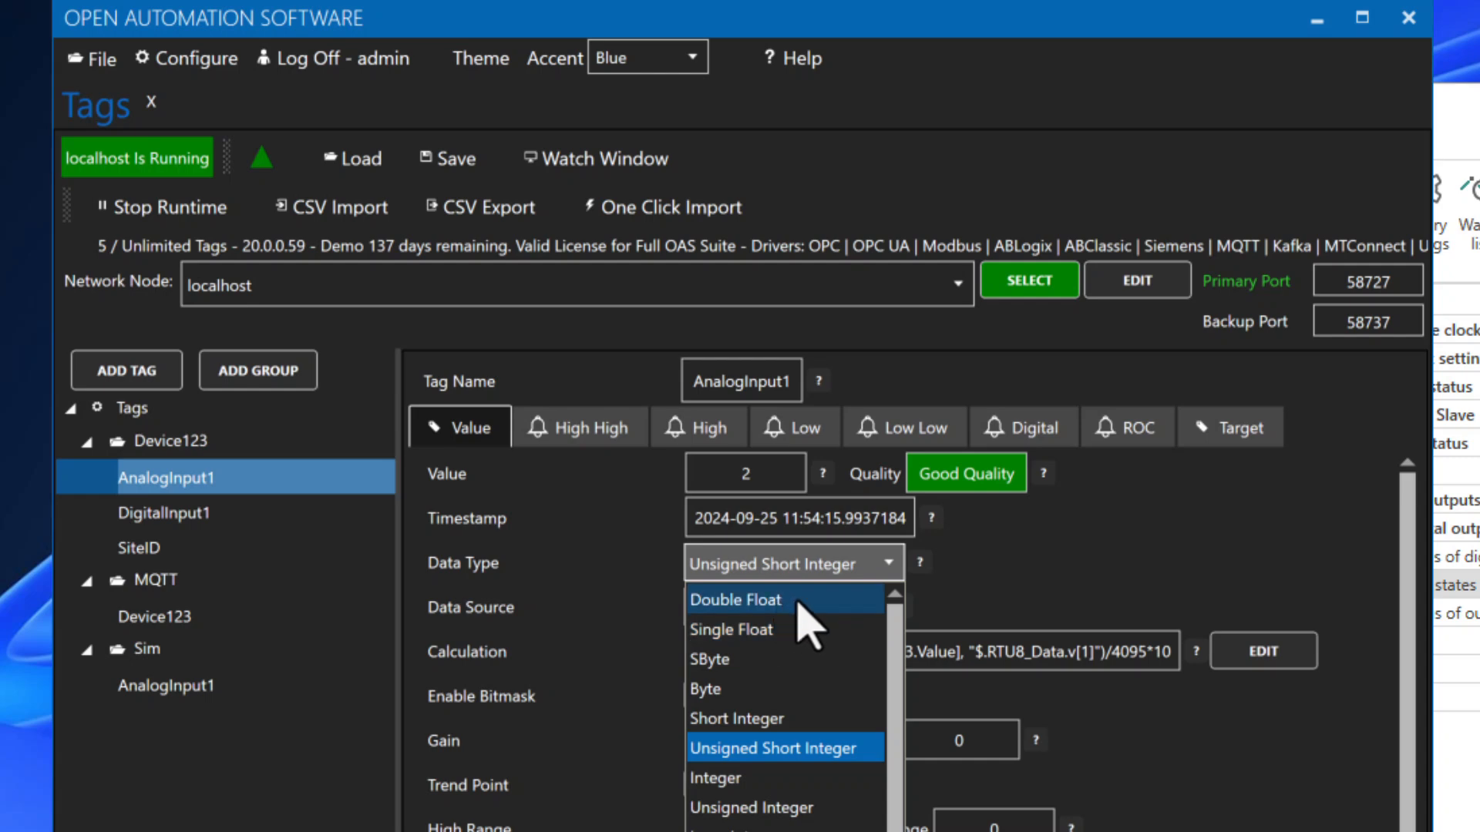
left_click(798, 630)
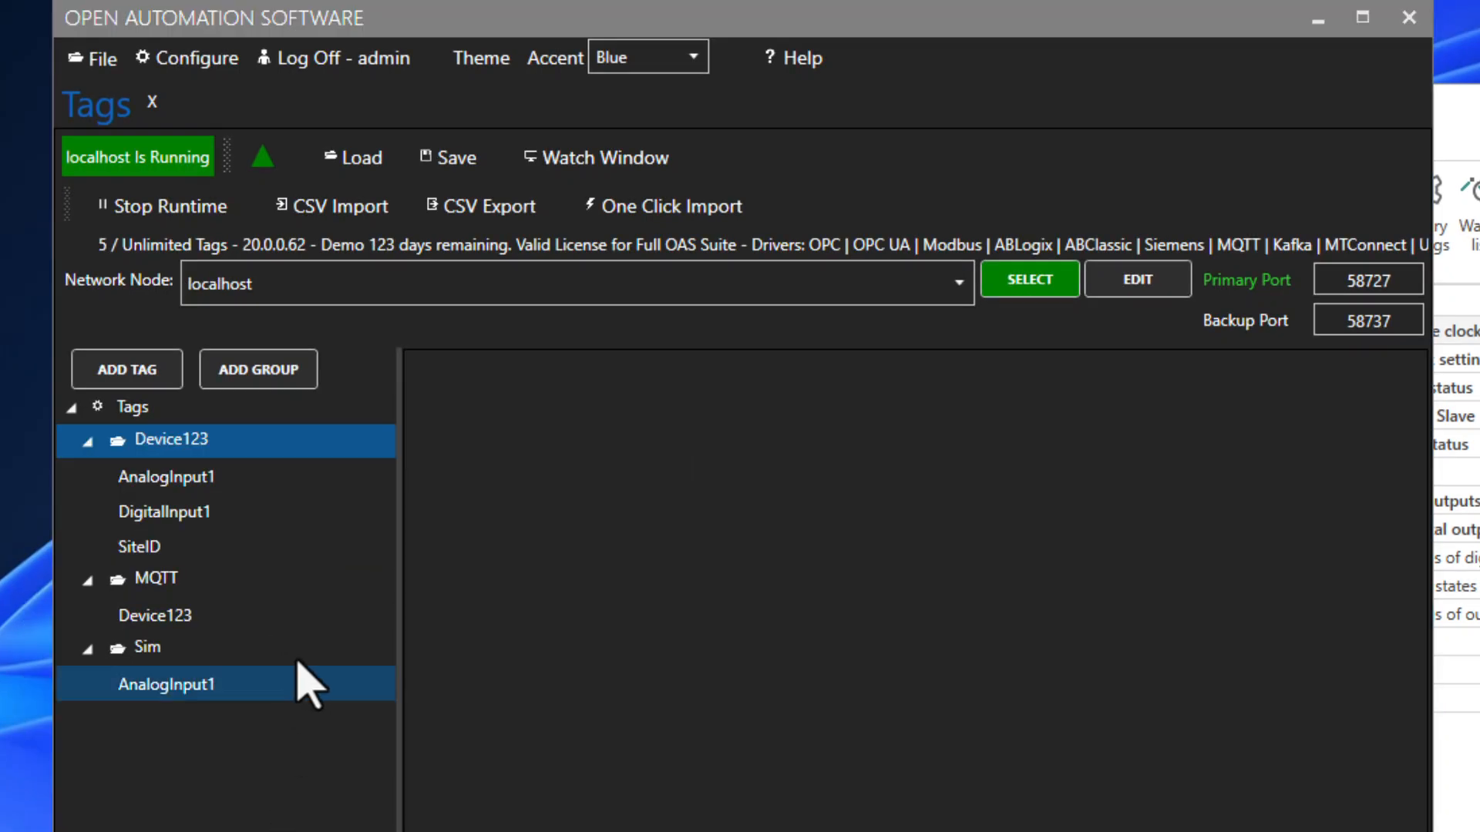
Step: Add a DigitalOutput7 tag under Device123 as a Boolean with a Calculation data source
right_click(173, 444)
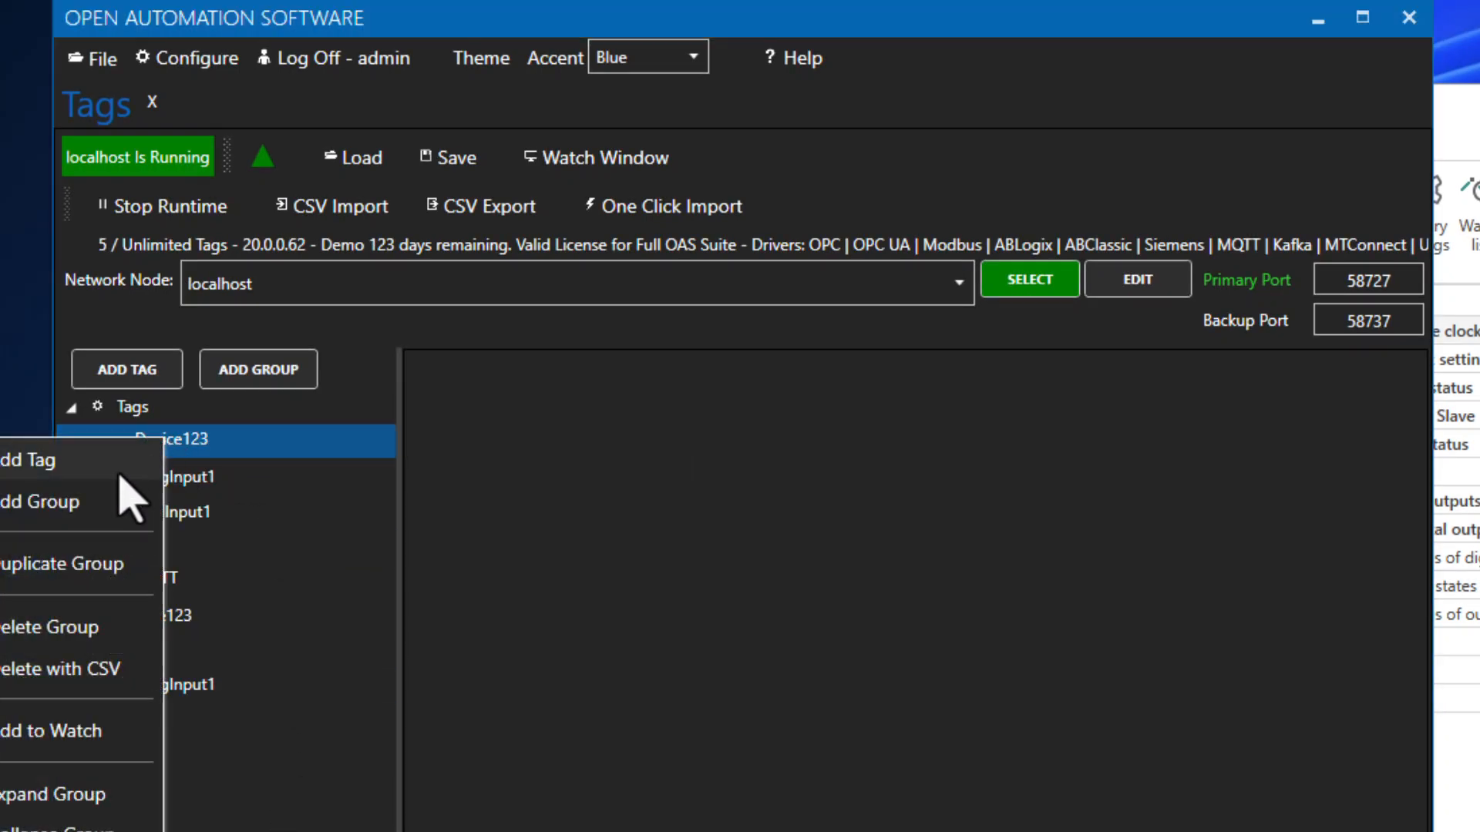
left_click(93, 465)
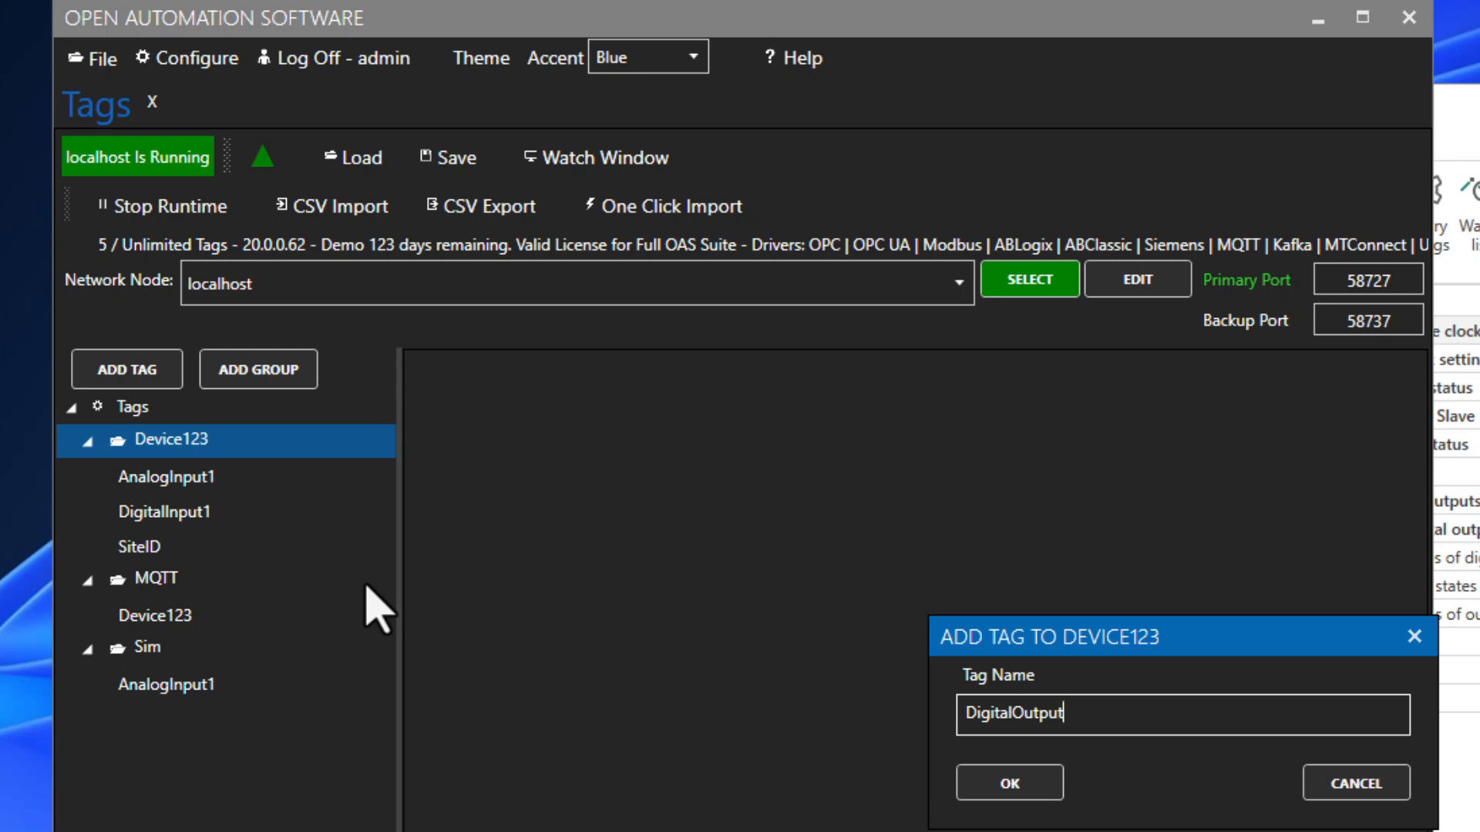
type("DigitalOutput7")
left_click(1042, 786)
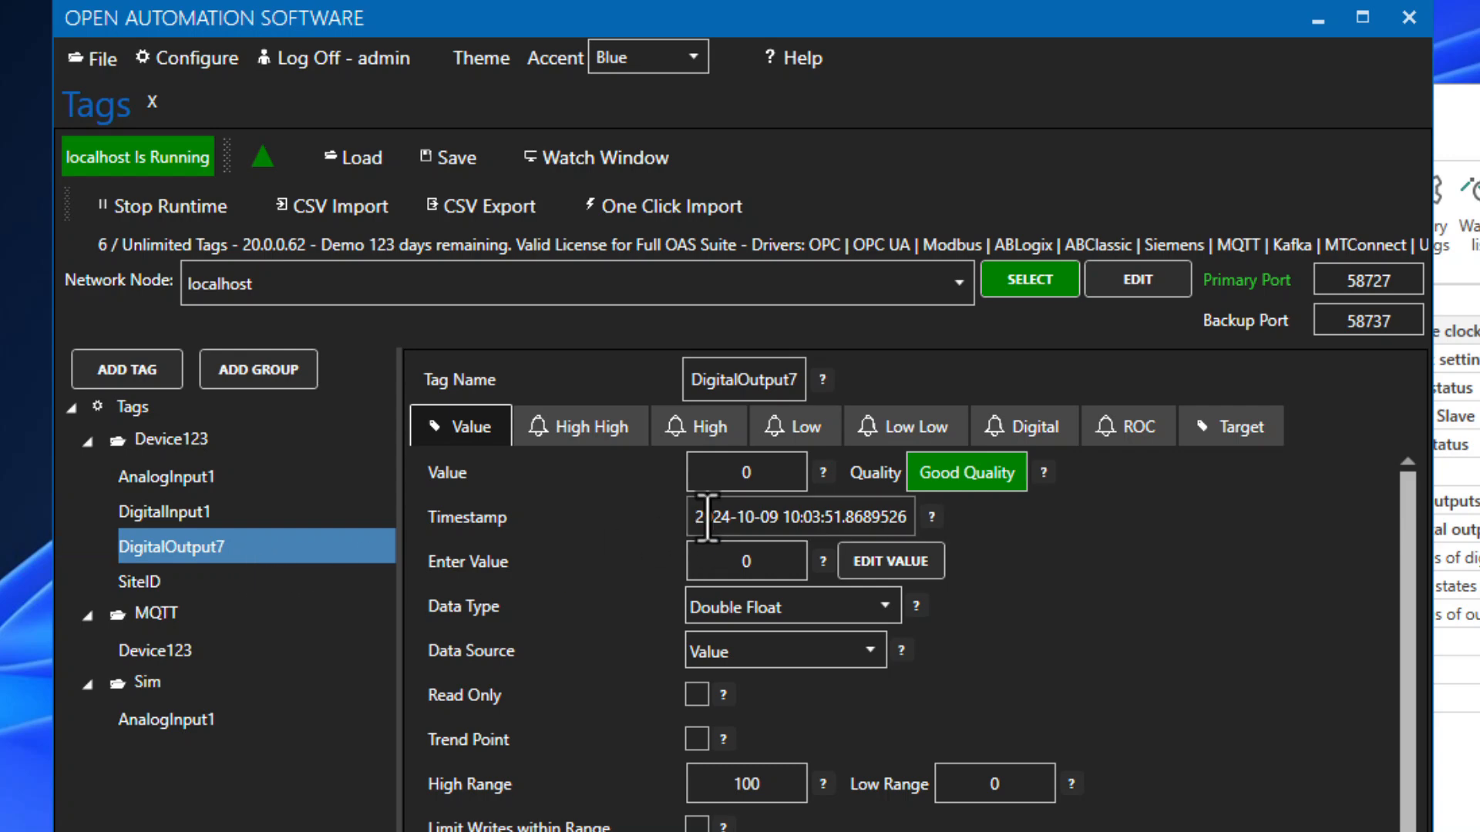
left_click(758, 595)
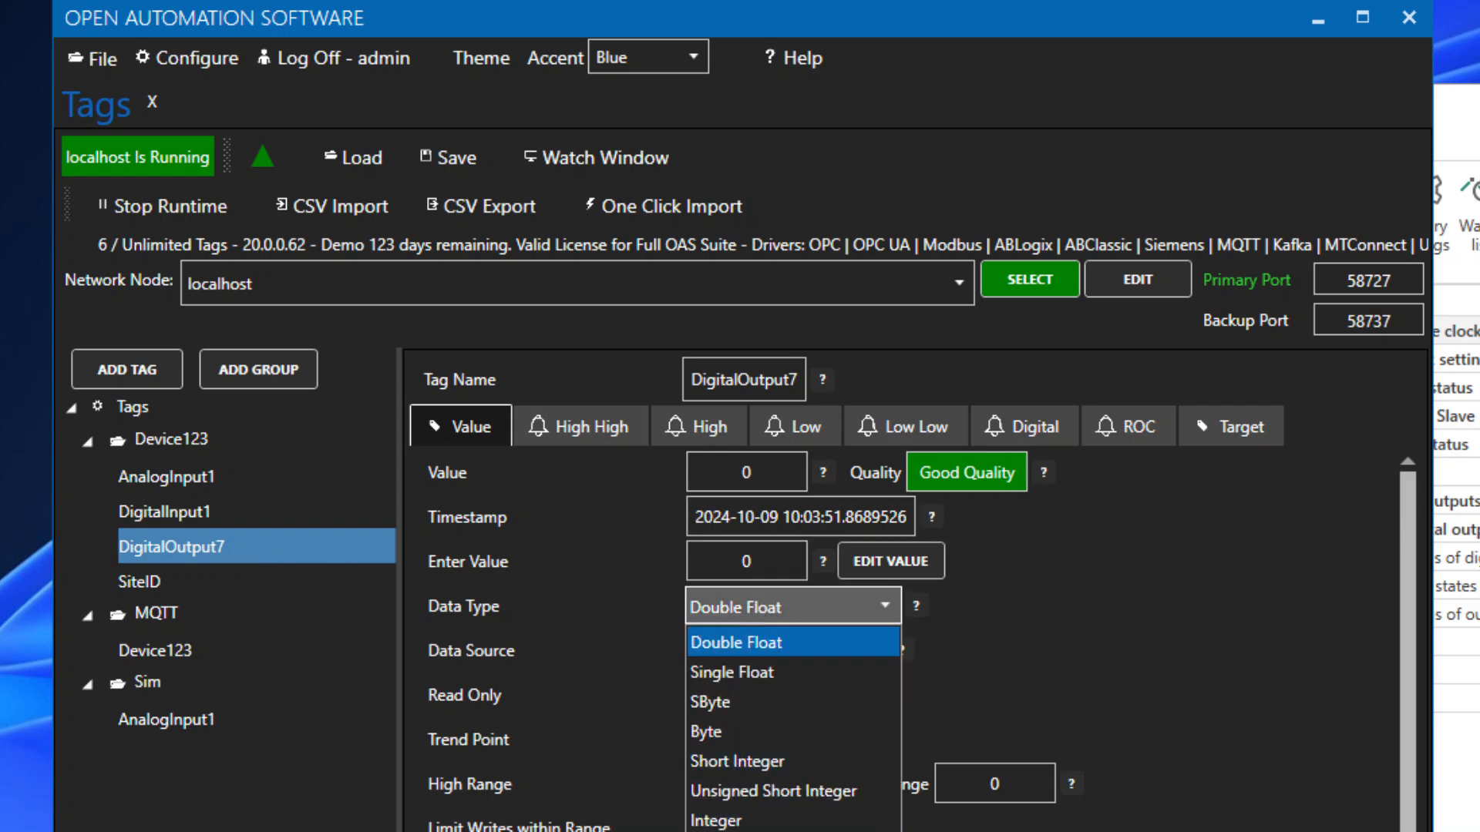
left_click(754, 831)
left_click(747, 699)
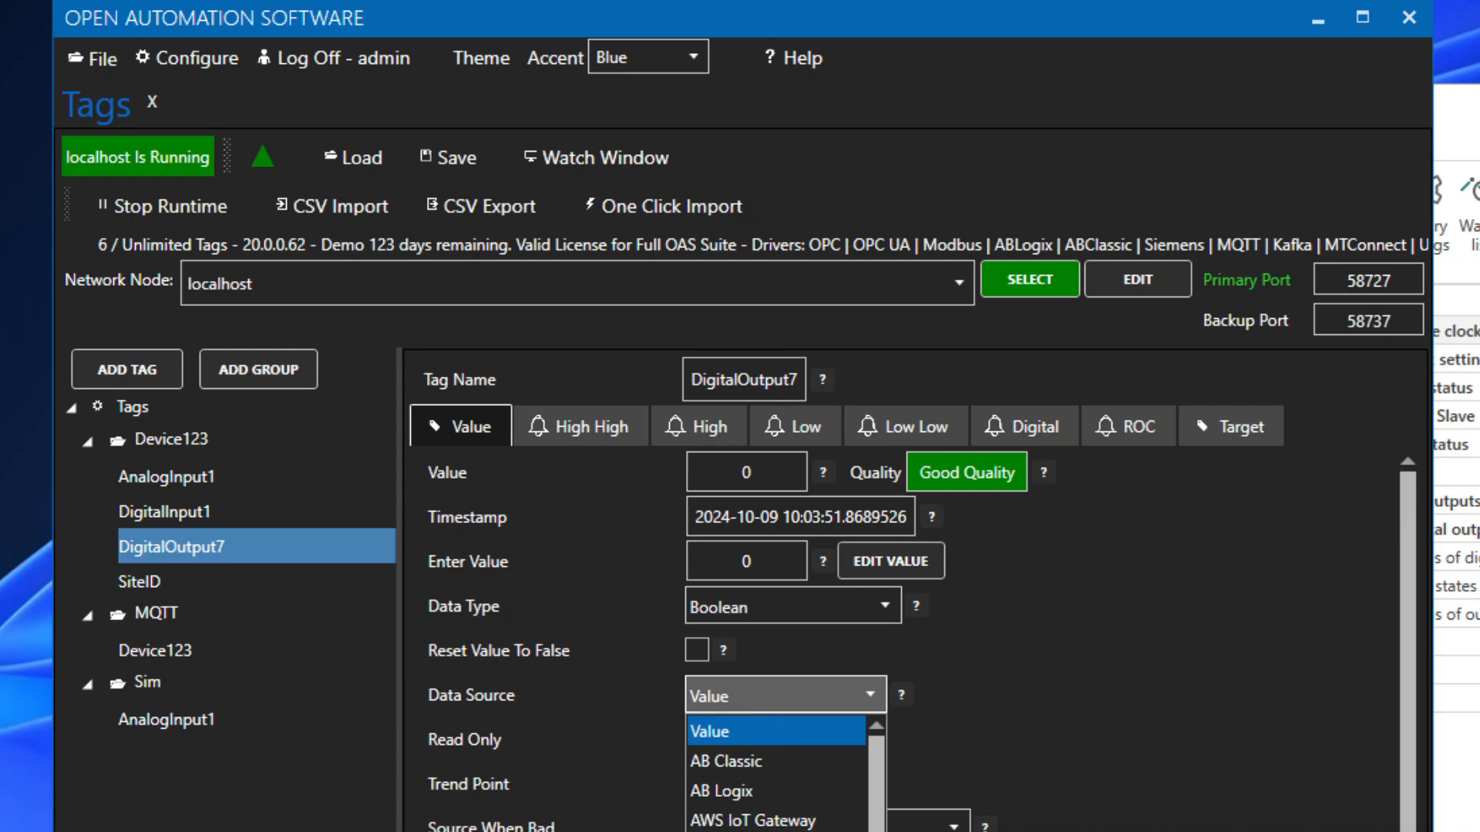
left_click(770, 779)
Step: Give DigitalOutput7 the BITWISEAND calculation testing bit 6 of RTU8_Data.v[14]
left_click(871, 653)
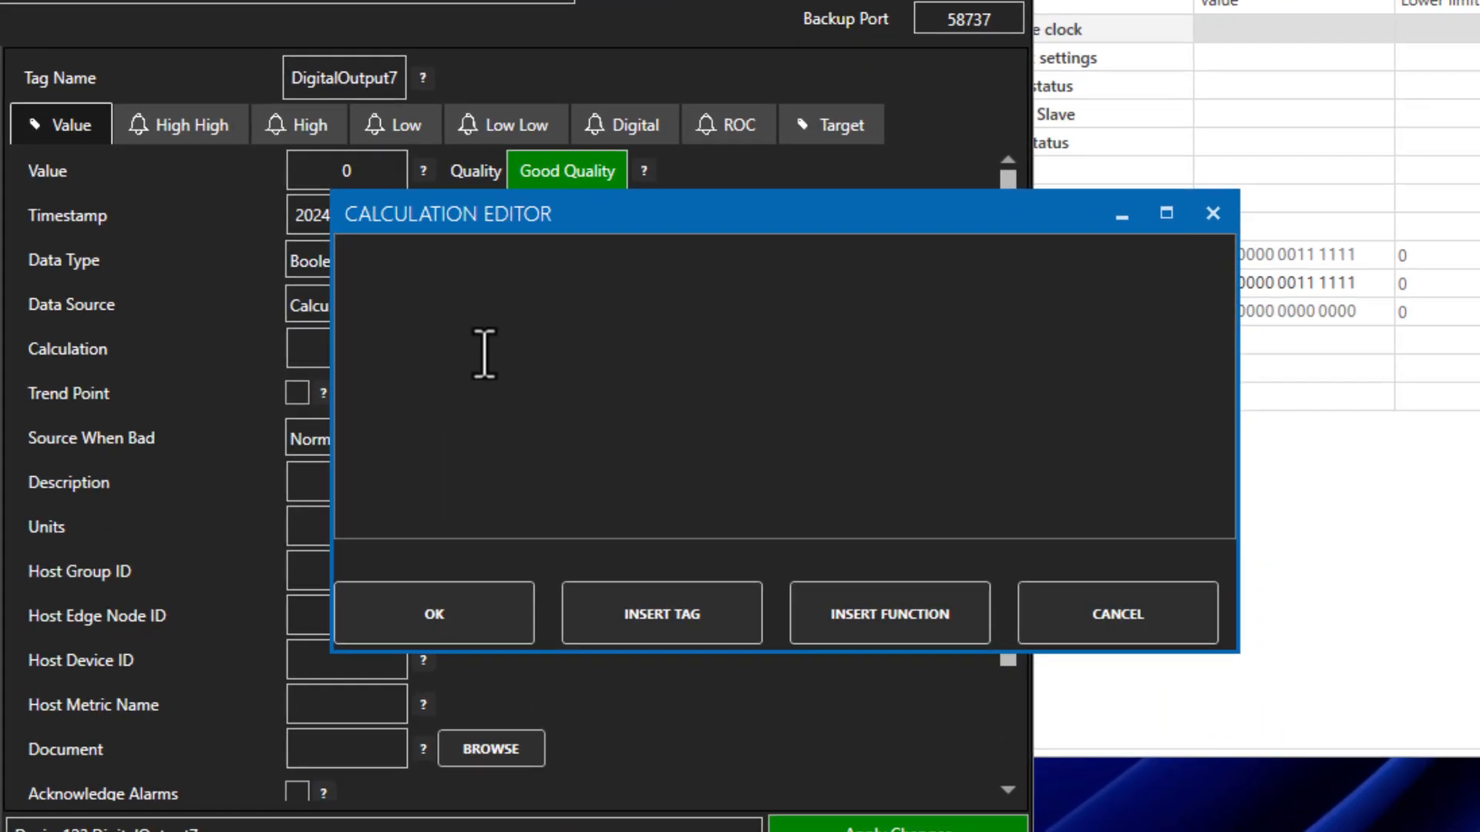
left_click(484, 355)
type("BITWISEAND(JSONQUERY([MQTT.Device123.Value], \"$.RTU8_Data.v[14]\"), BITSHIFTLEFT(1,6)) <> 0")
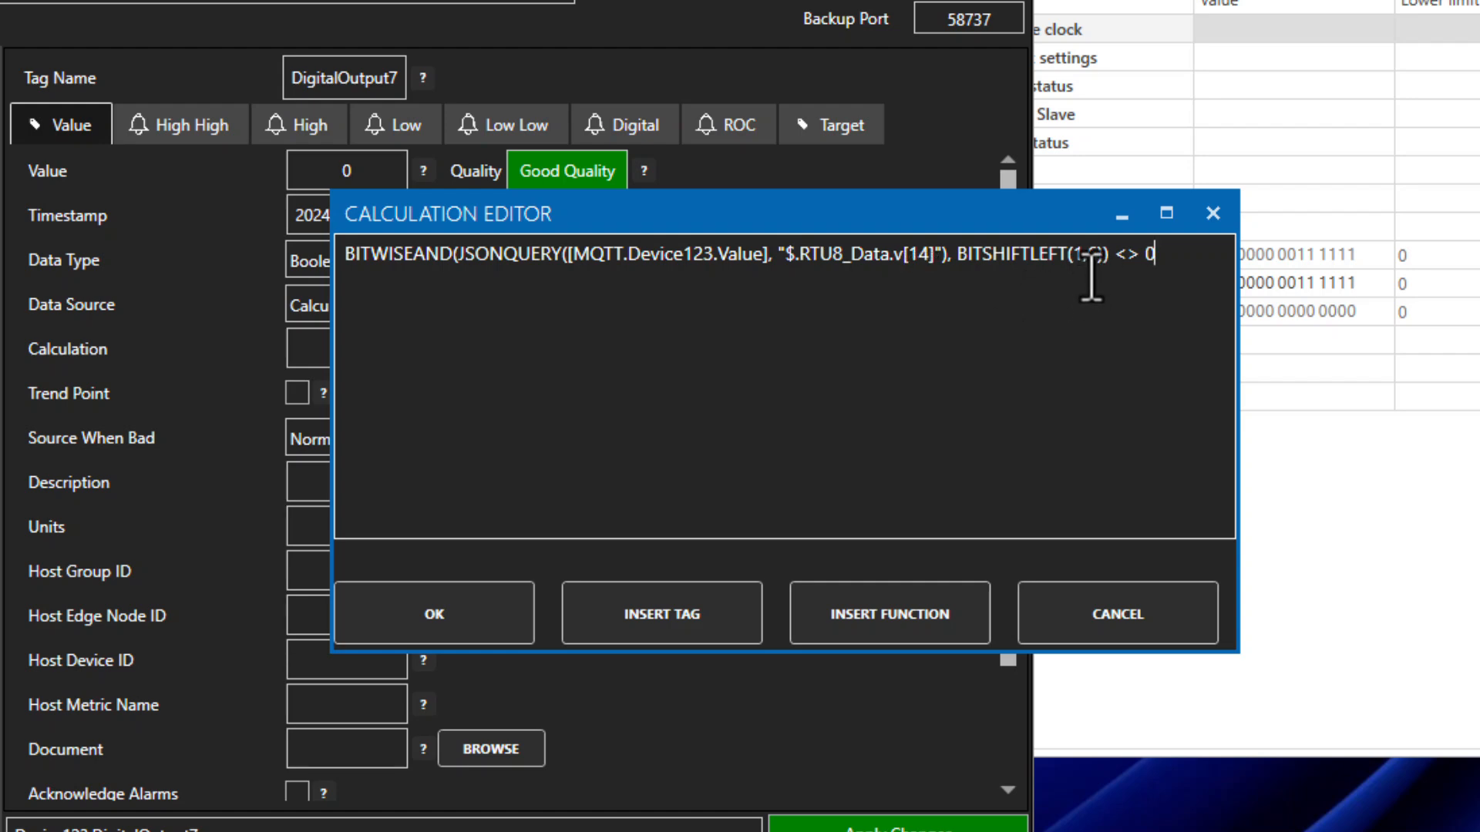
left_click(484, 609)
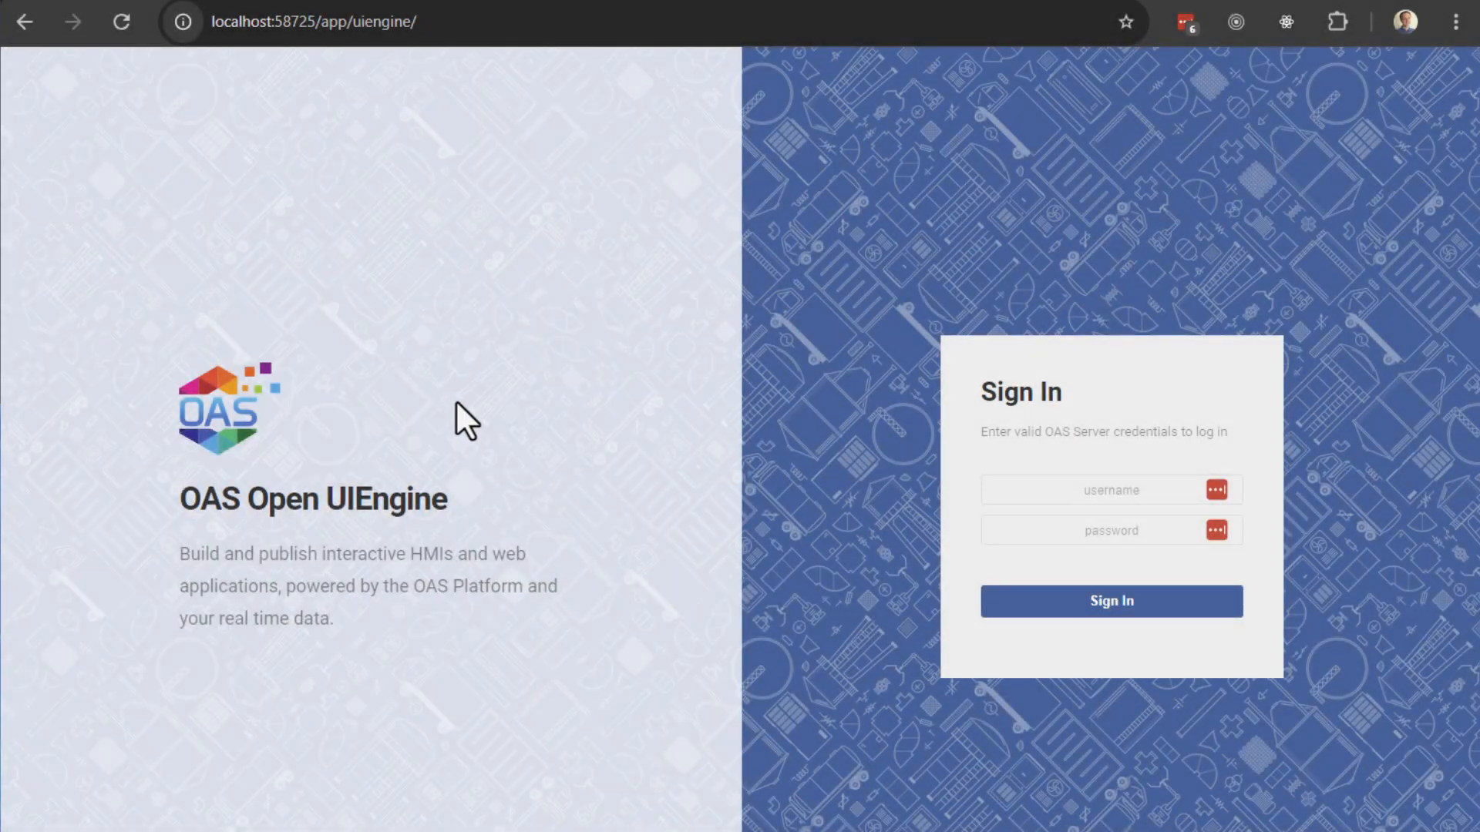
Step: Sign in to OAS Open UIEngine with the admin username and the server password
left_click(1067, 497)
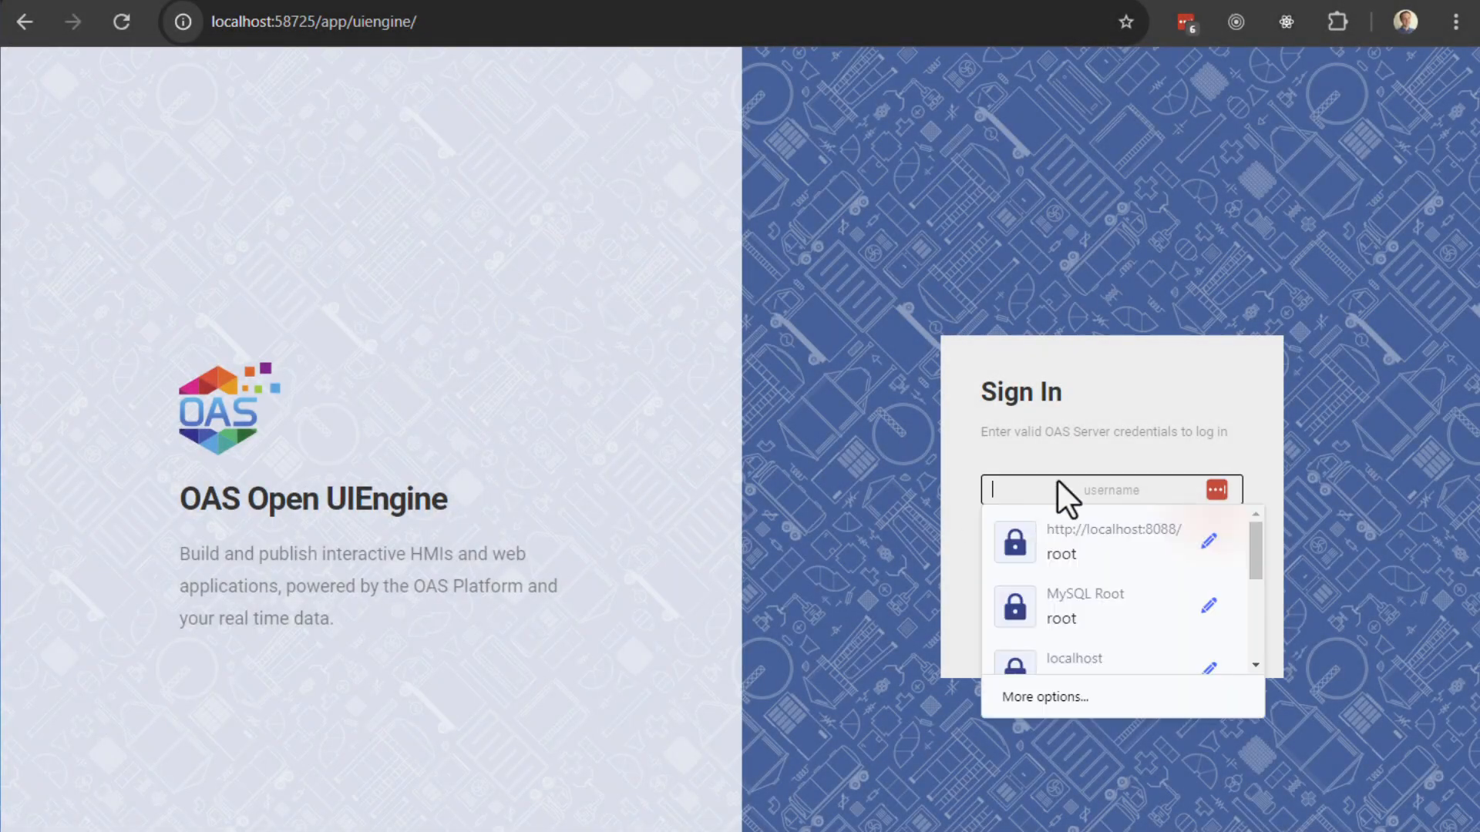
type("admin")
key("Tab")
type("password")
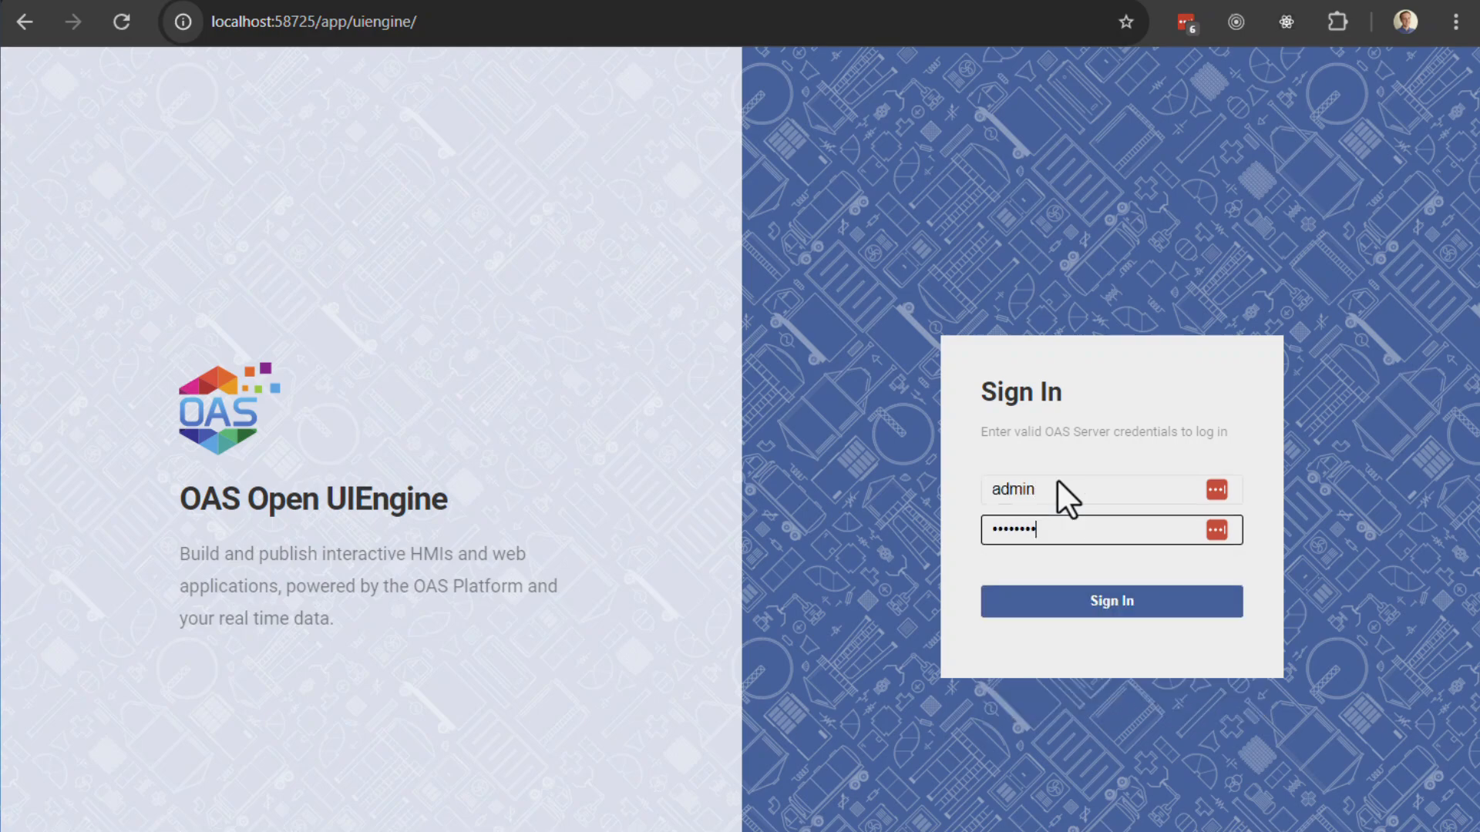
key("Return")
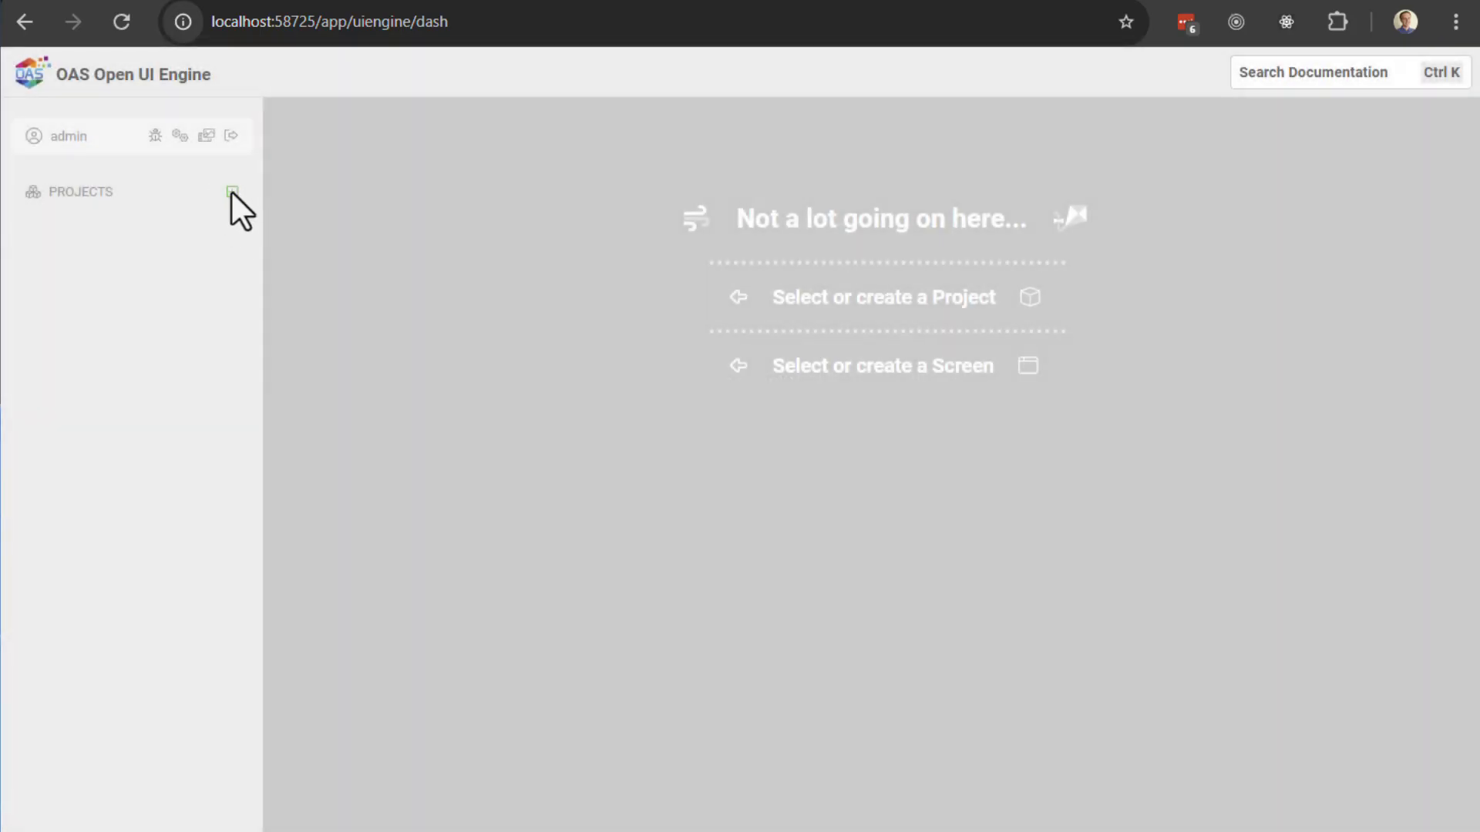
Step: Create a new project named Dashboards and dismiss the browser's password-saving prompt
left_click(231, 192)
type("Dasg")
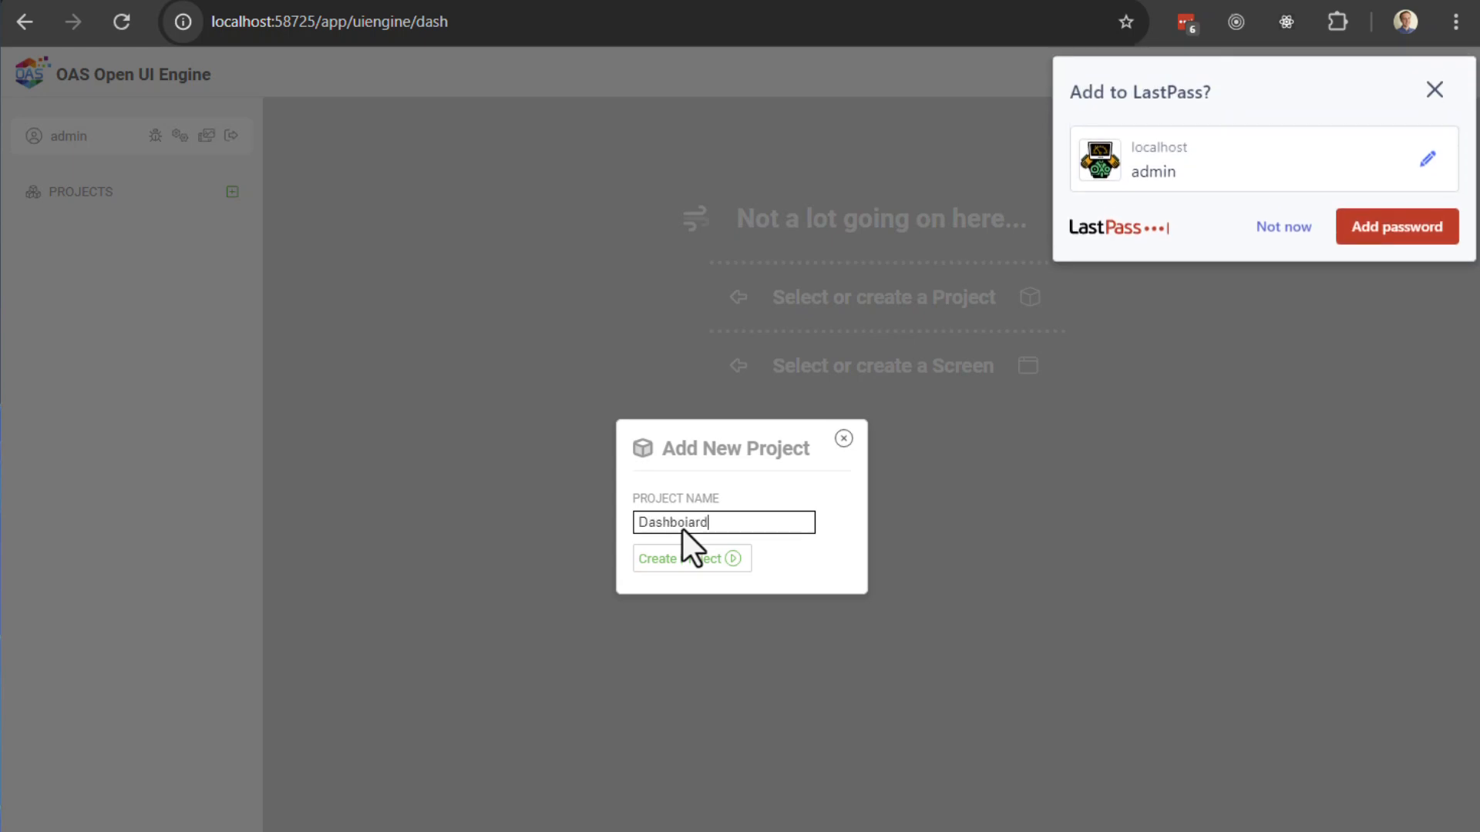
type("boiards")
left_click(672, 557)
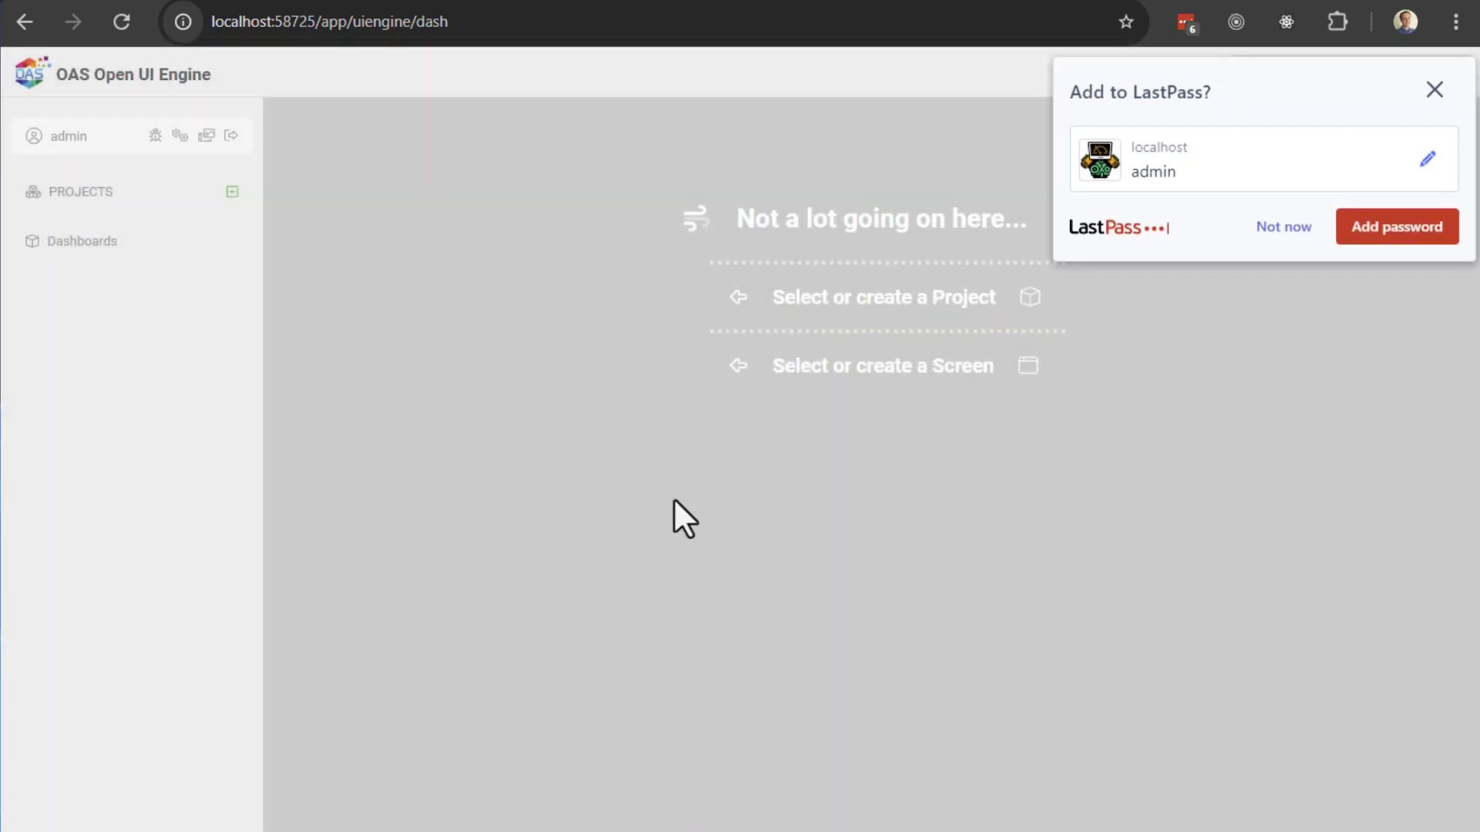
left_click(1434, 90)
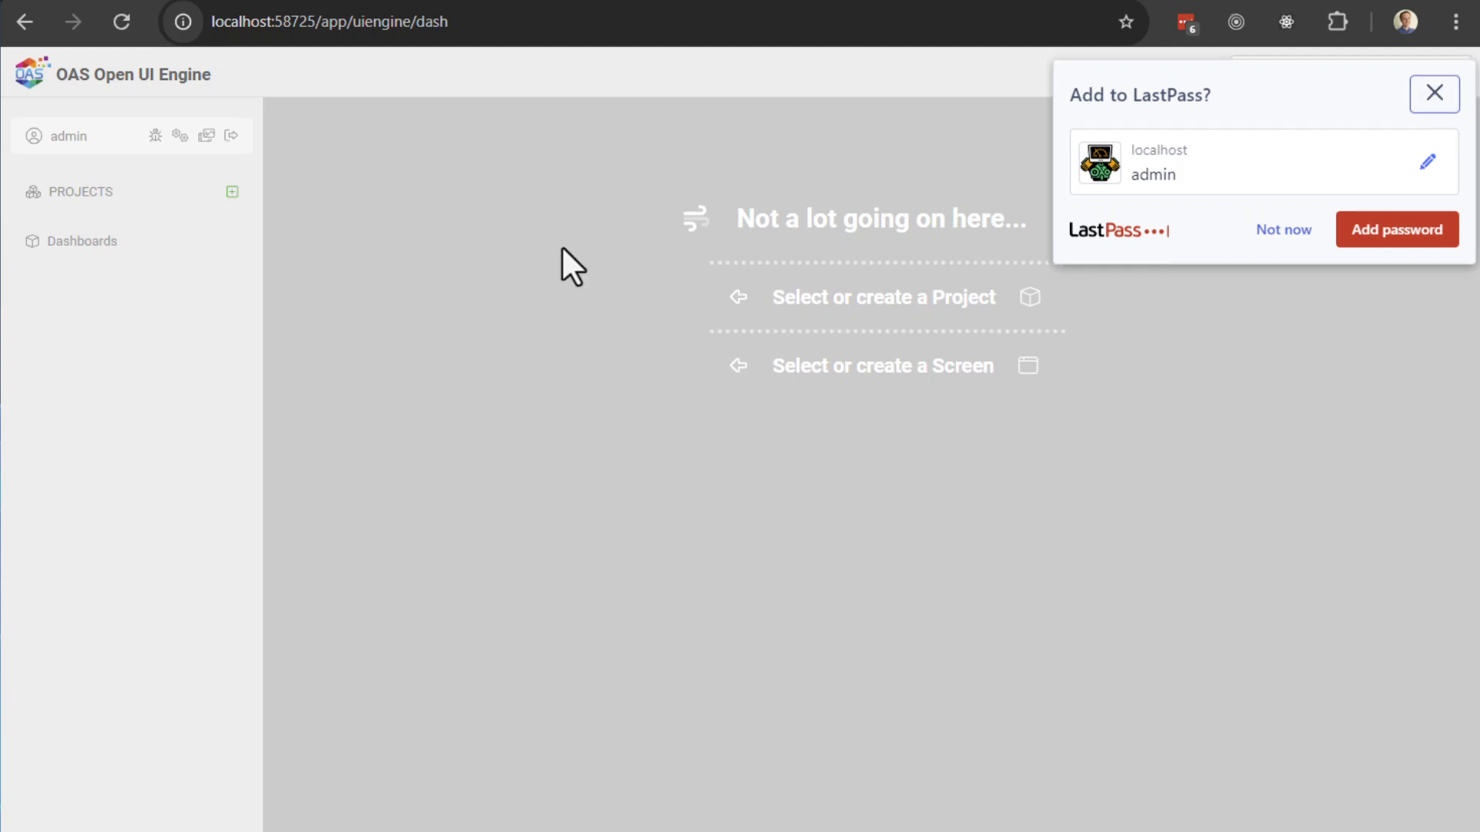
Step: Add a Device123 screen to the Dashboards project, then check and close the project settings
left_click(75, 242)
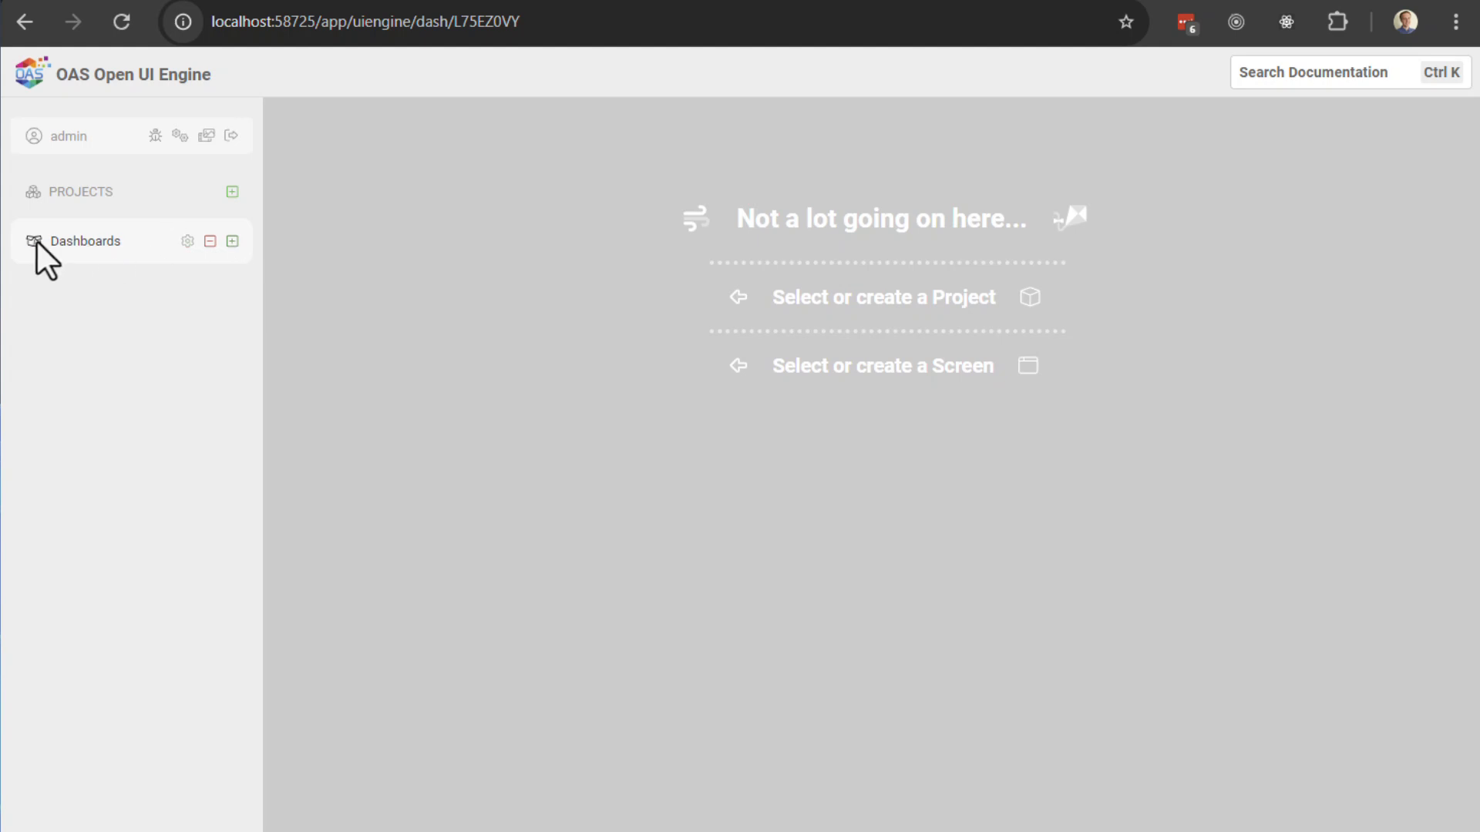
left_click(232, 242)
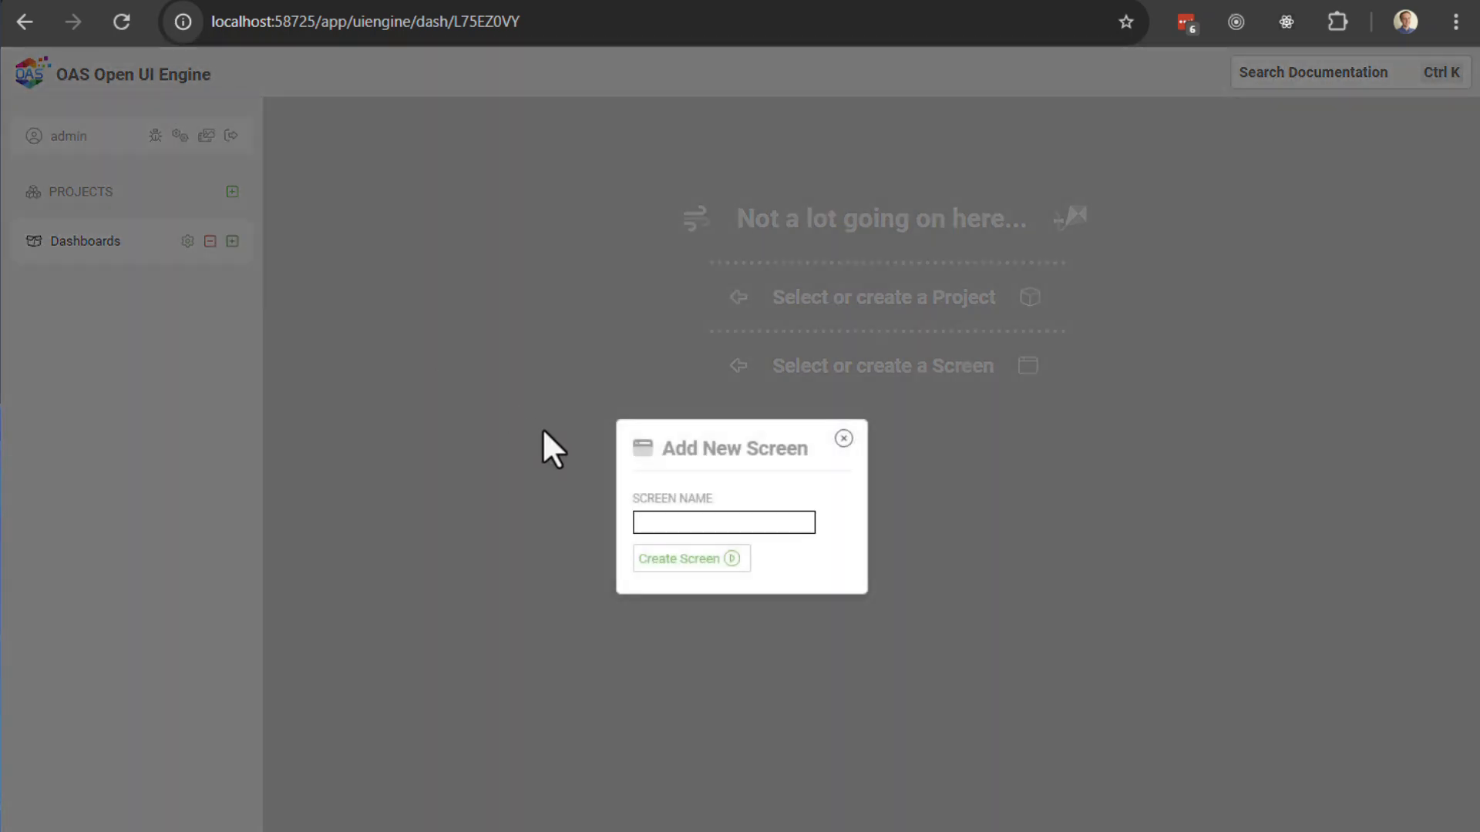
type("Device123")
left_click(681, 556)
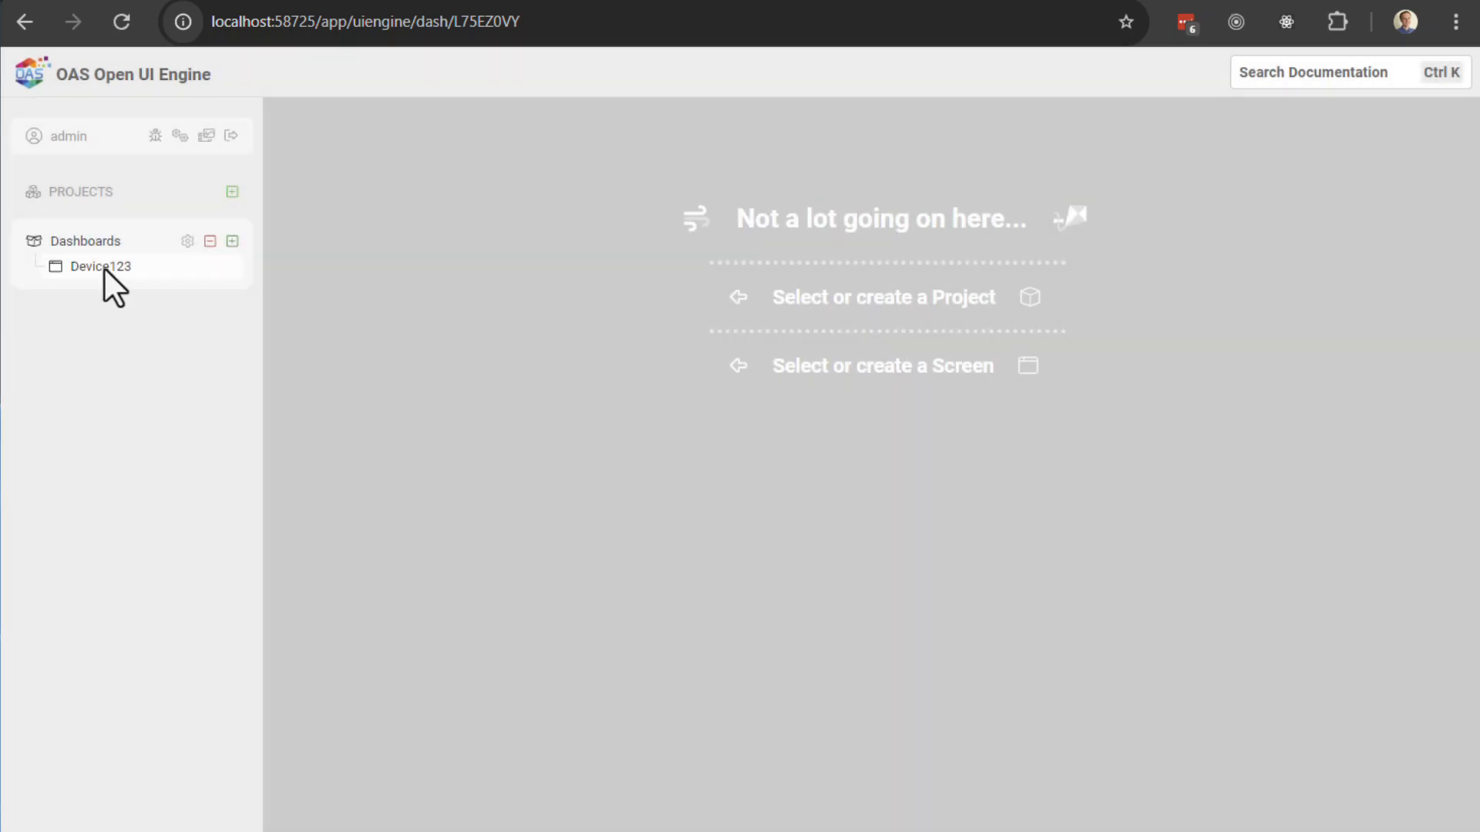
left_click(186, 242)
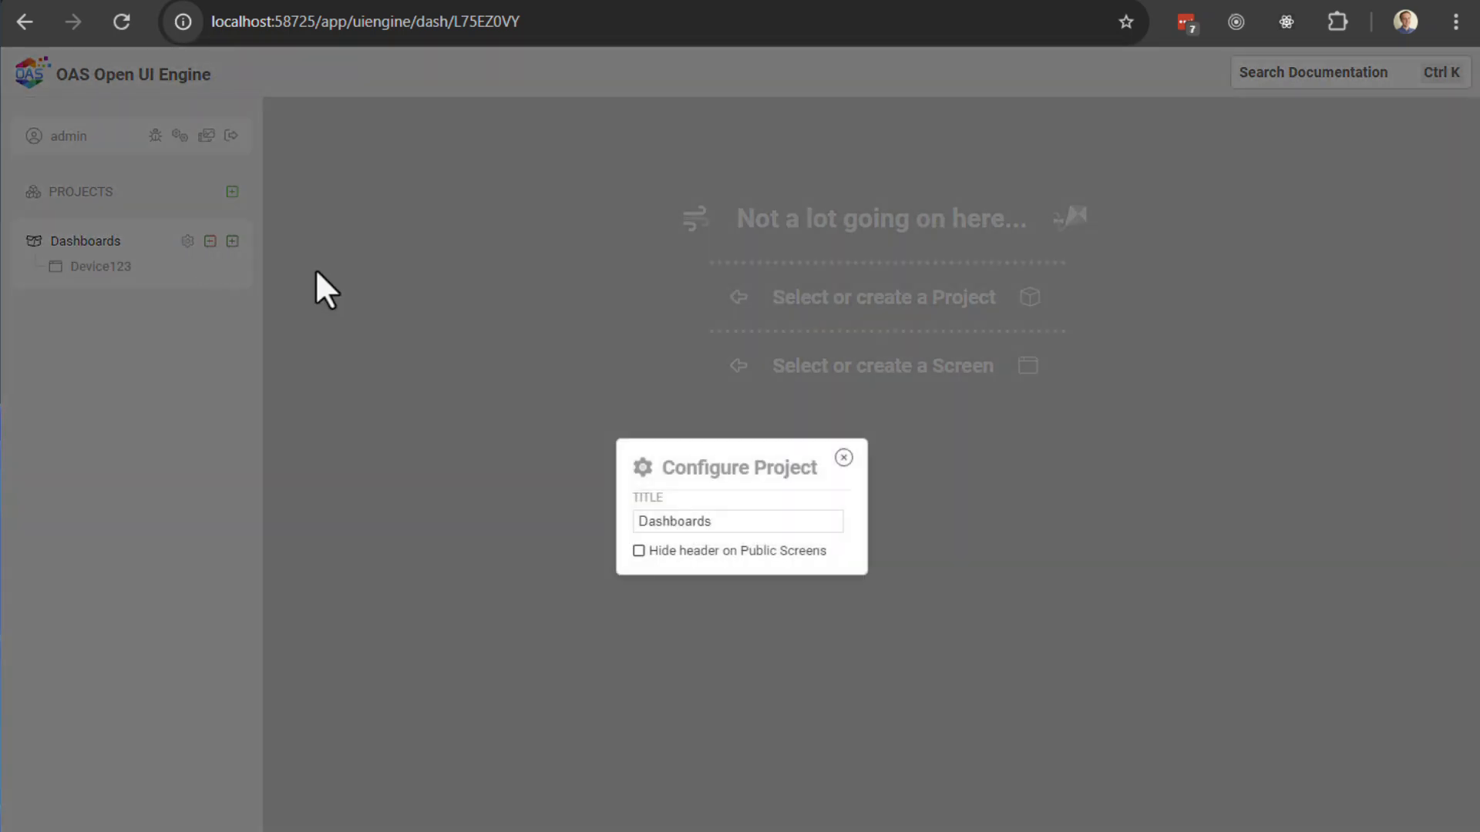
left_click(844, 457)
Step: Open Device123 in edit mode, set its tag prefix to Device and make it the home screen
left_click(104, 267)
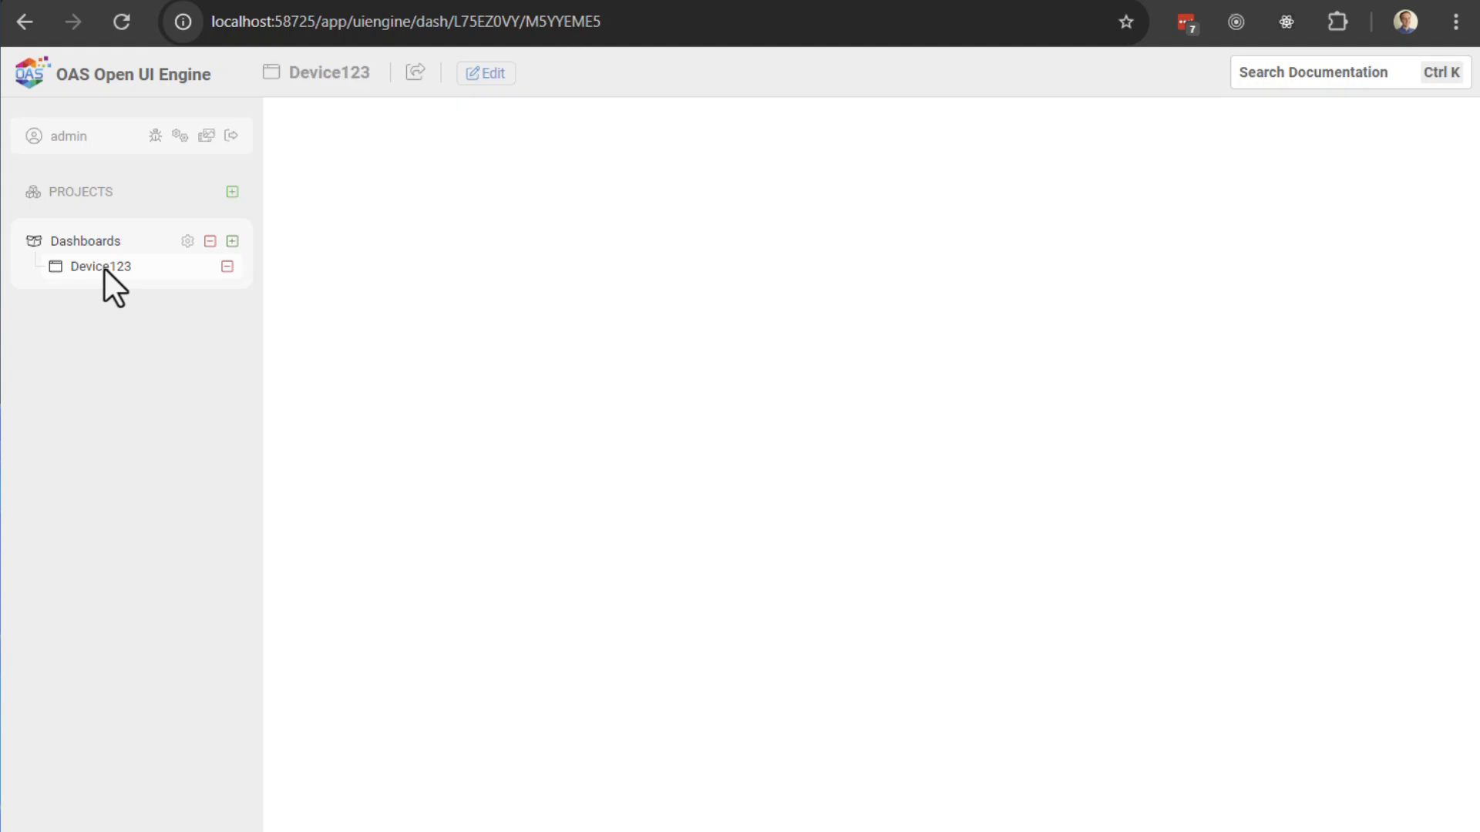
left_click(475, 73)
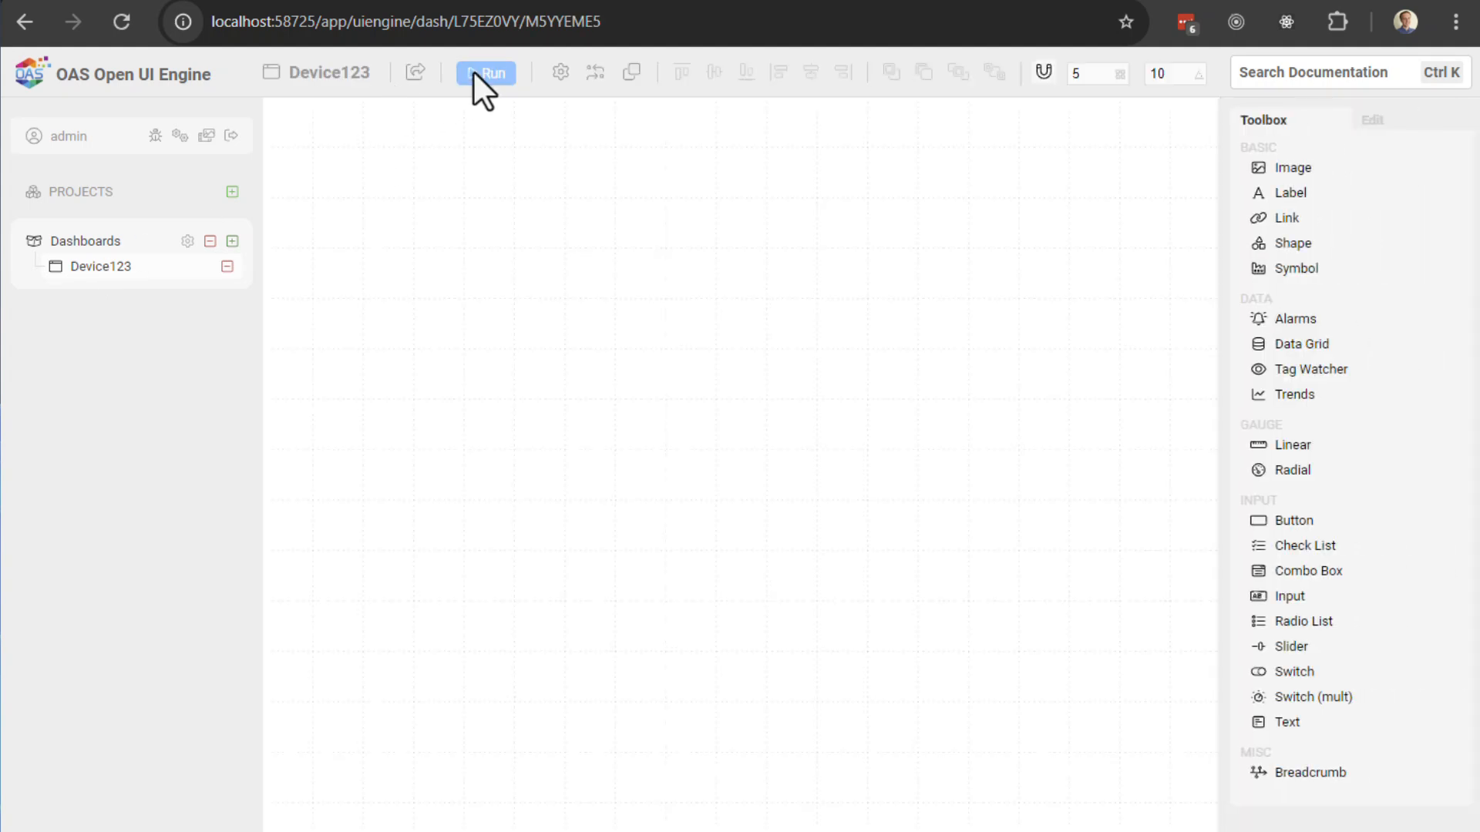
left_click(561, 71)
left_click(604, 492)
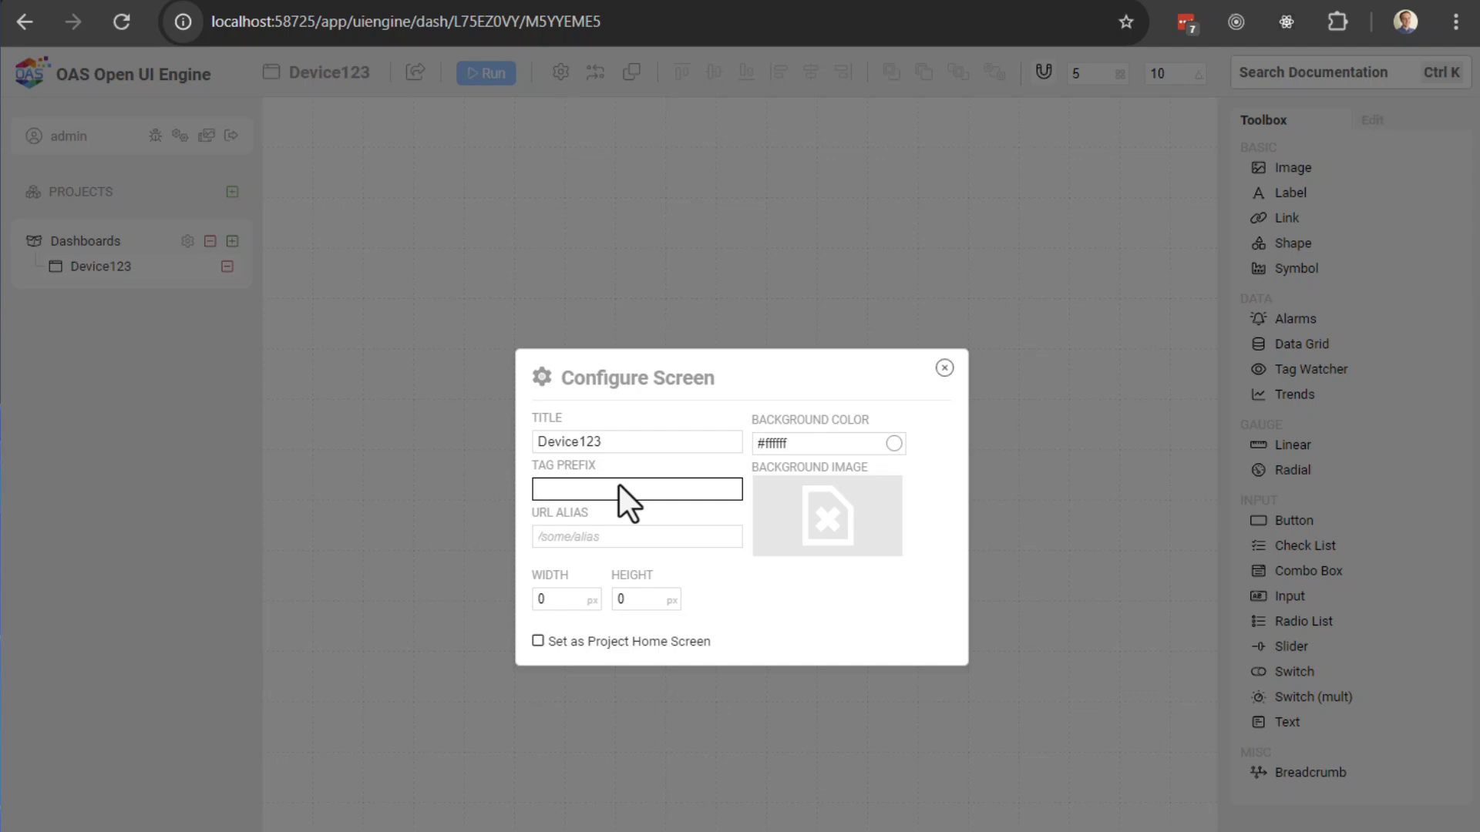
type("Device123.")
left_click(635, 641)
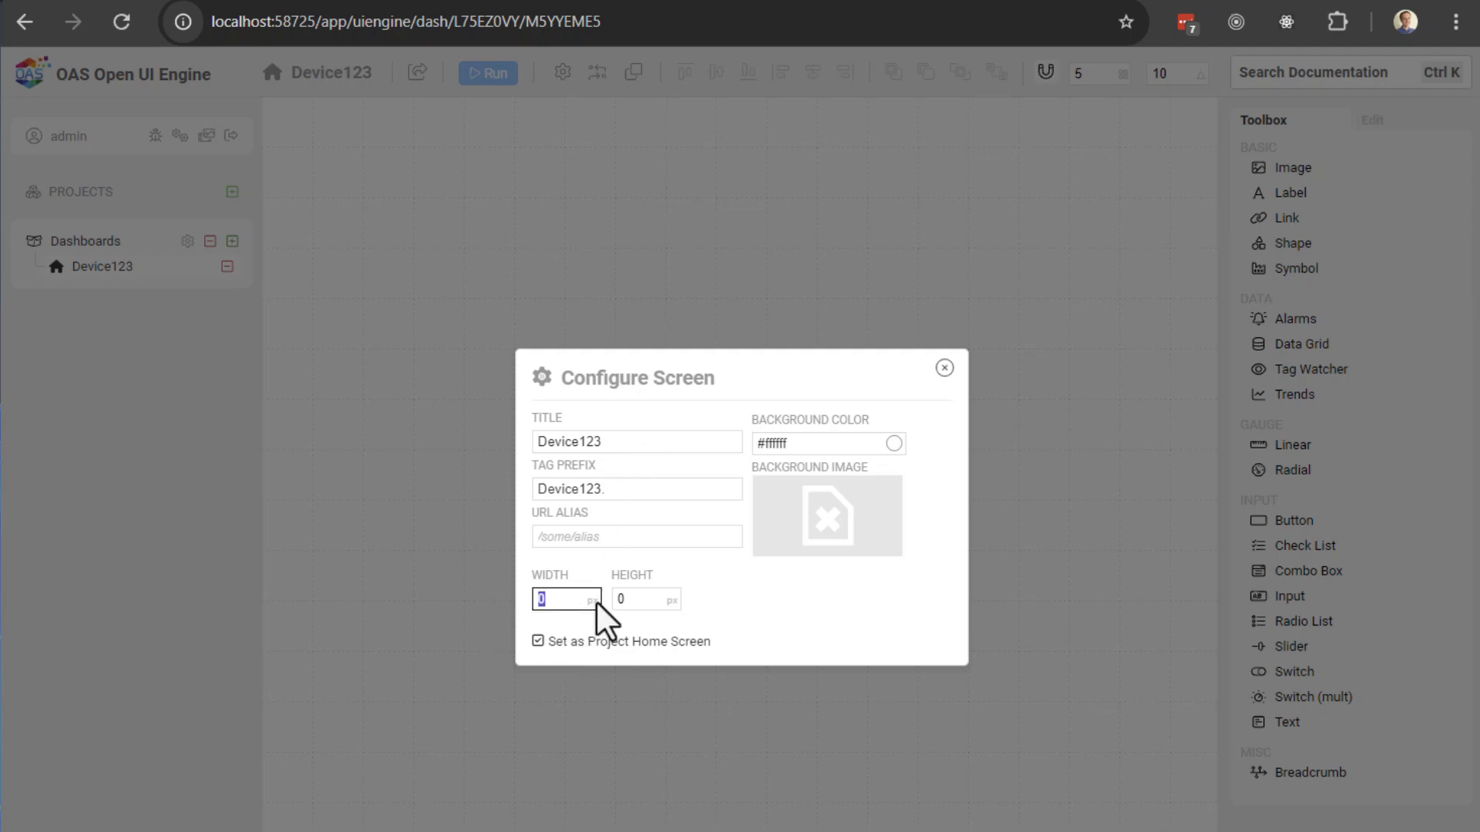
Step: Set the screen width to 1024 with a black #000000 background, then preview it running
type("1028")
key("Tab")
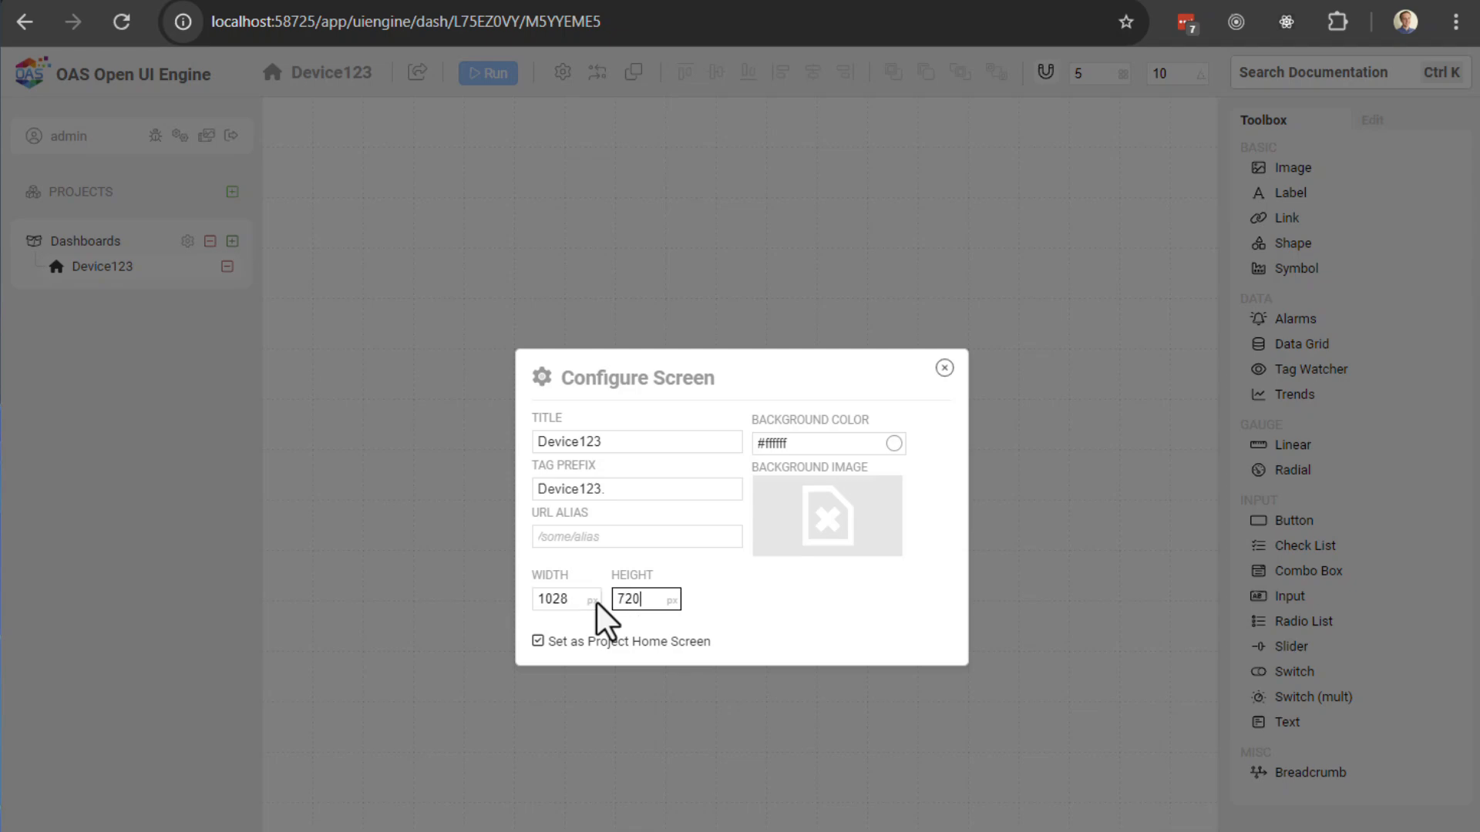
left_click(580, 603)
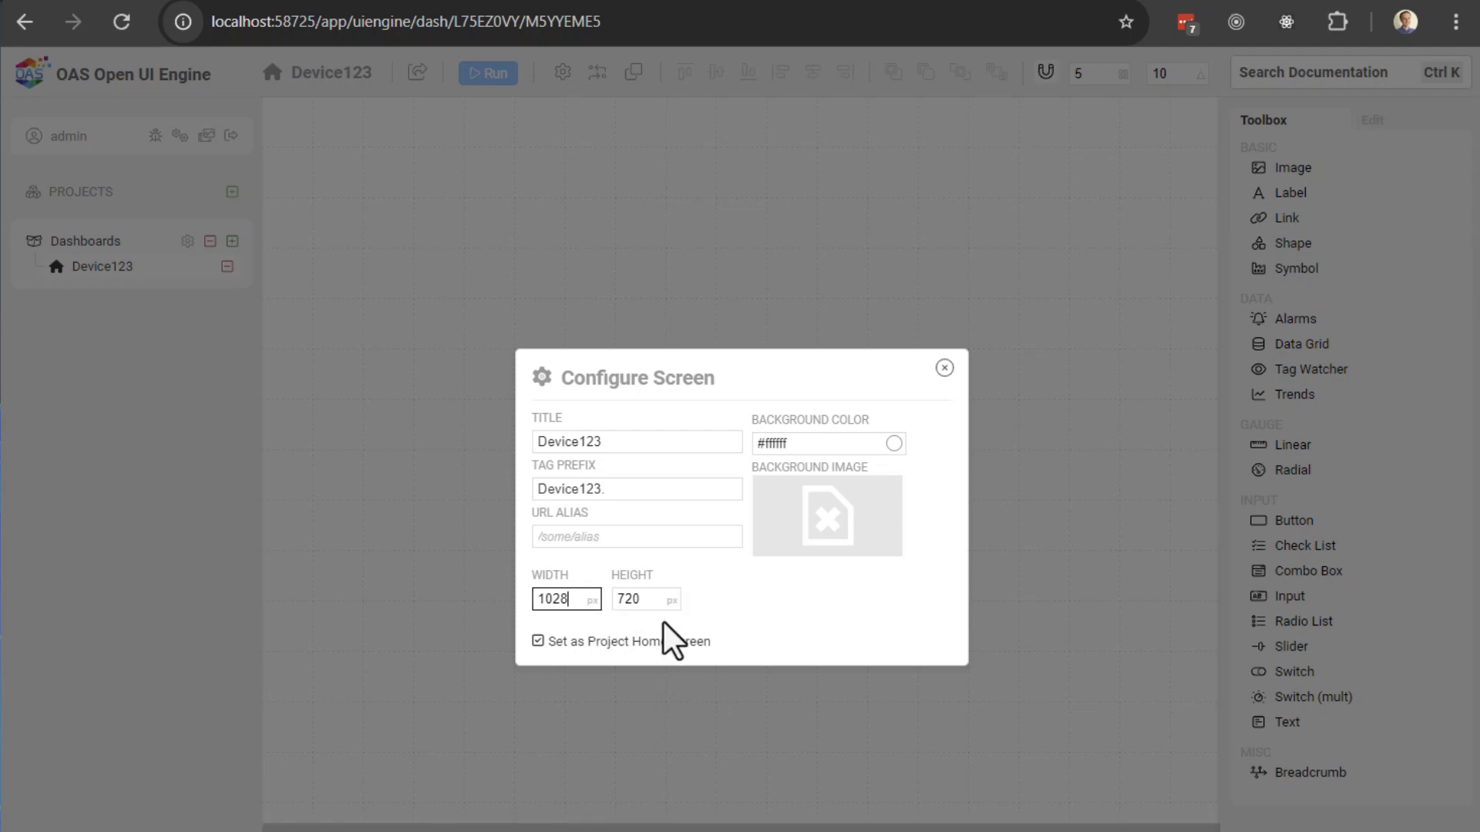
key("BackSpace")
type("4")
left_click(895, 445)
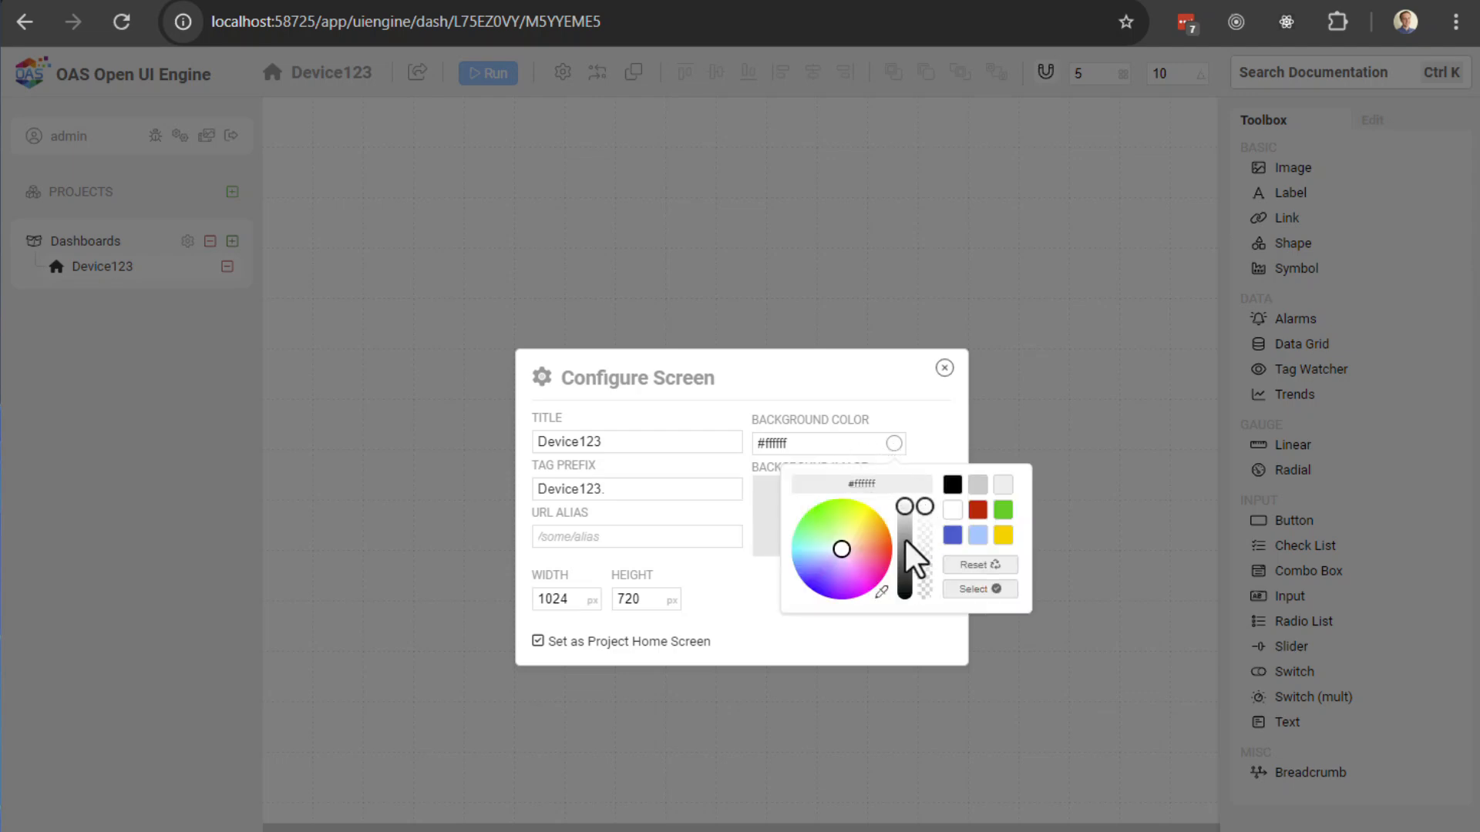
left_click(954, 483)
left_click(959, 590)
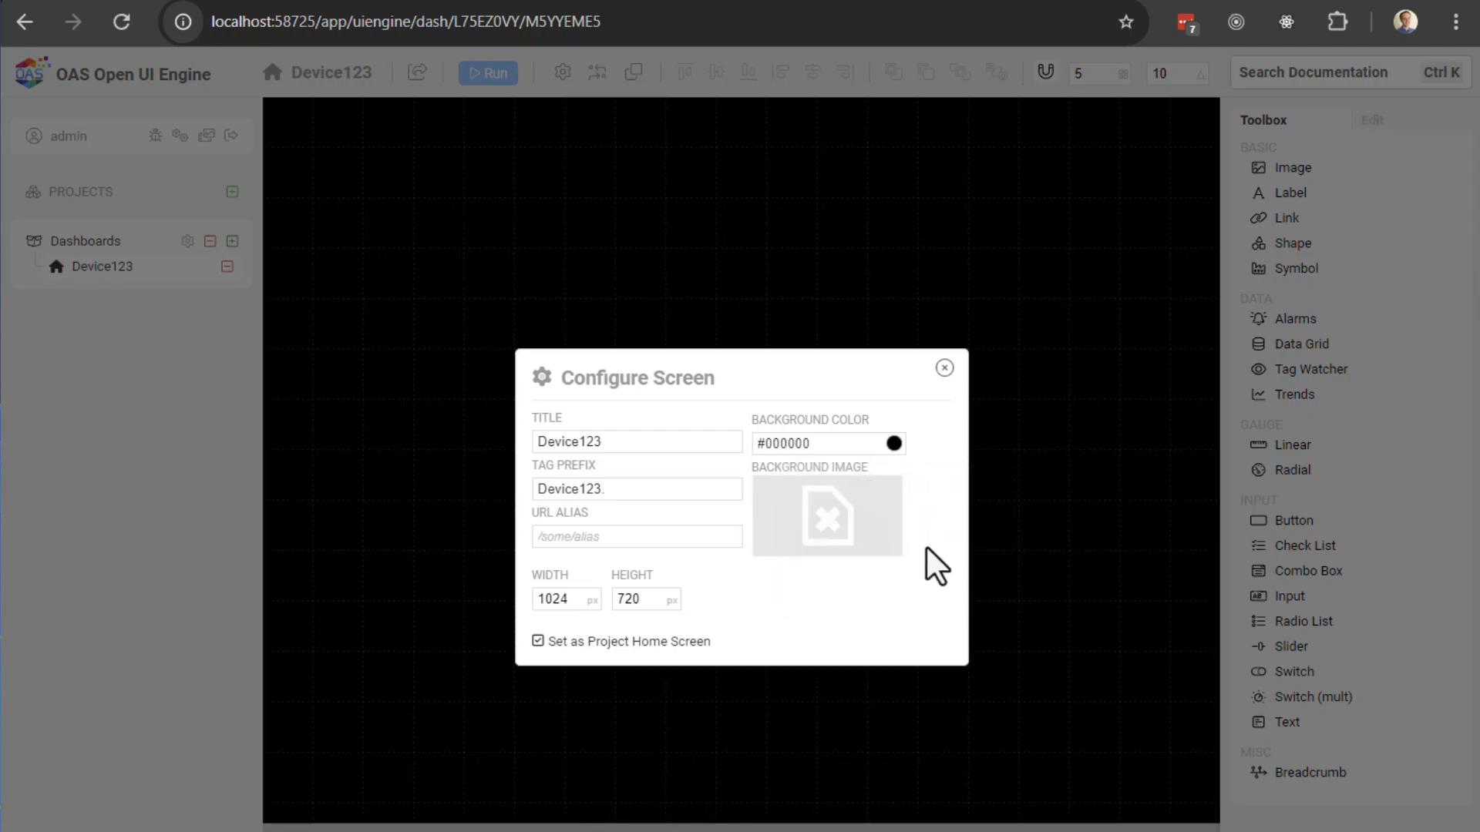
left_click(943, 368)
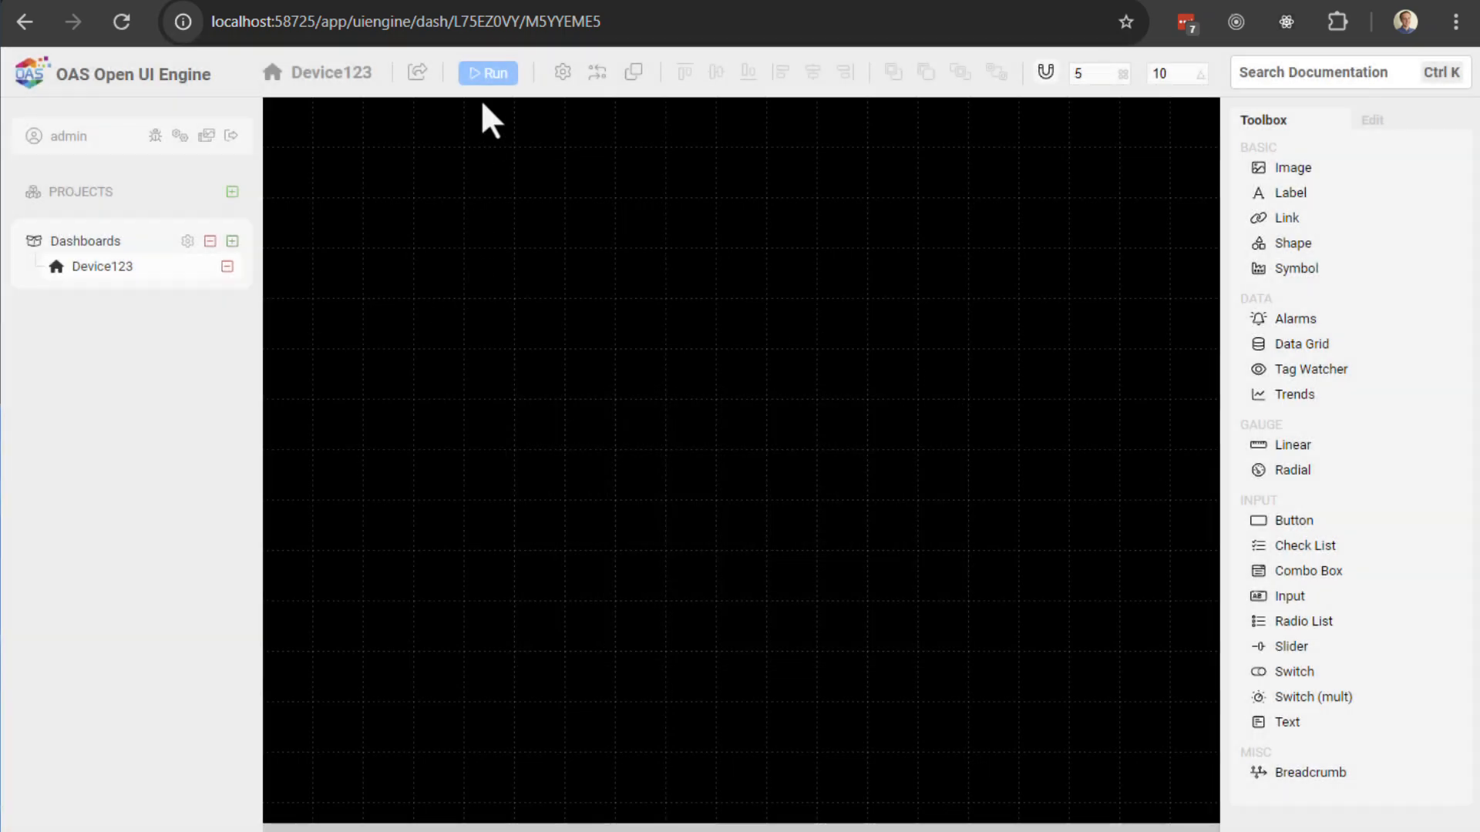
left_click(485, 74)
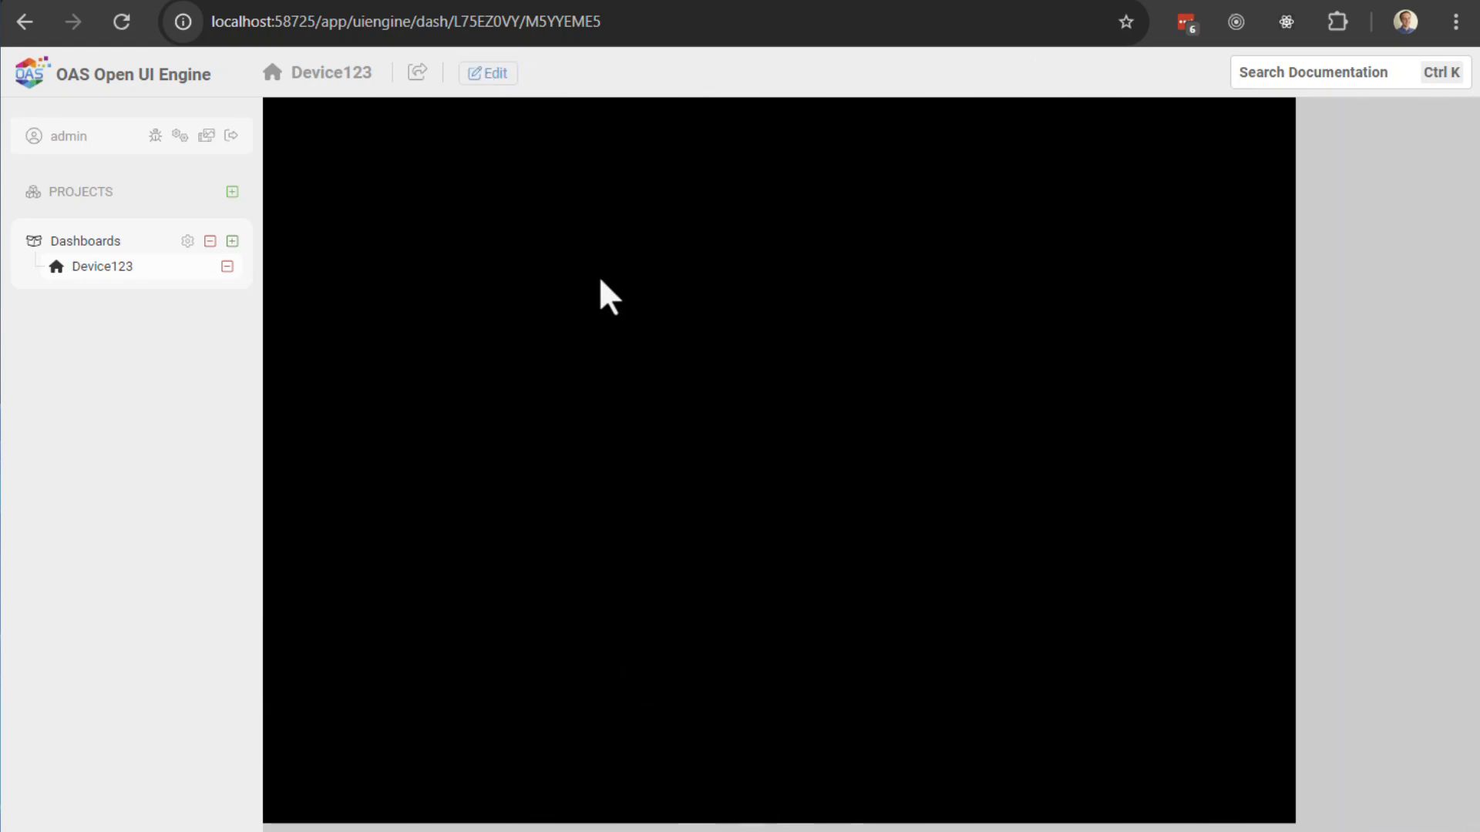
Step: Add a label with white #ffffff text reading 'Site ID:'
left_click(488, 73)
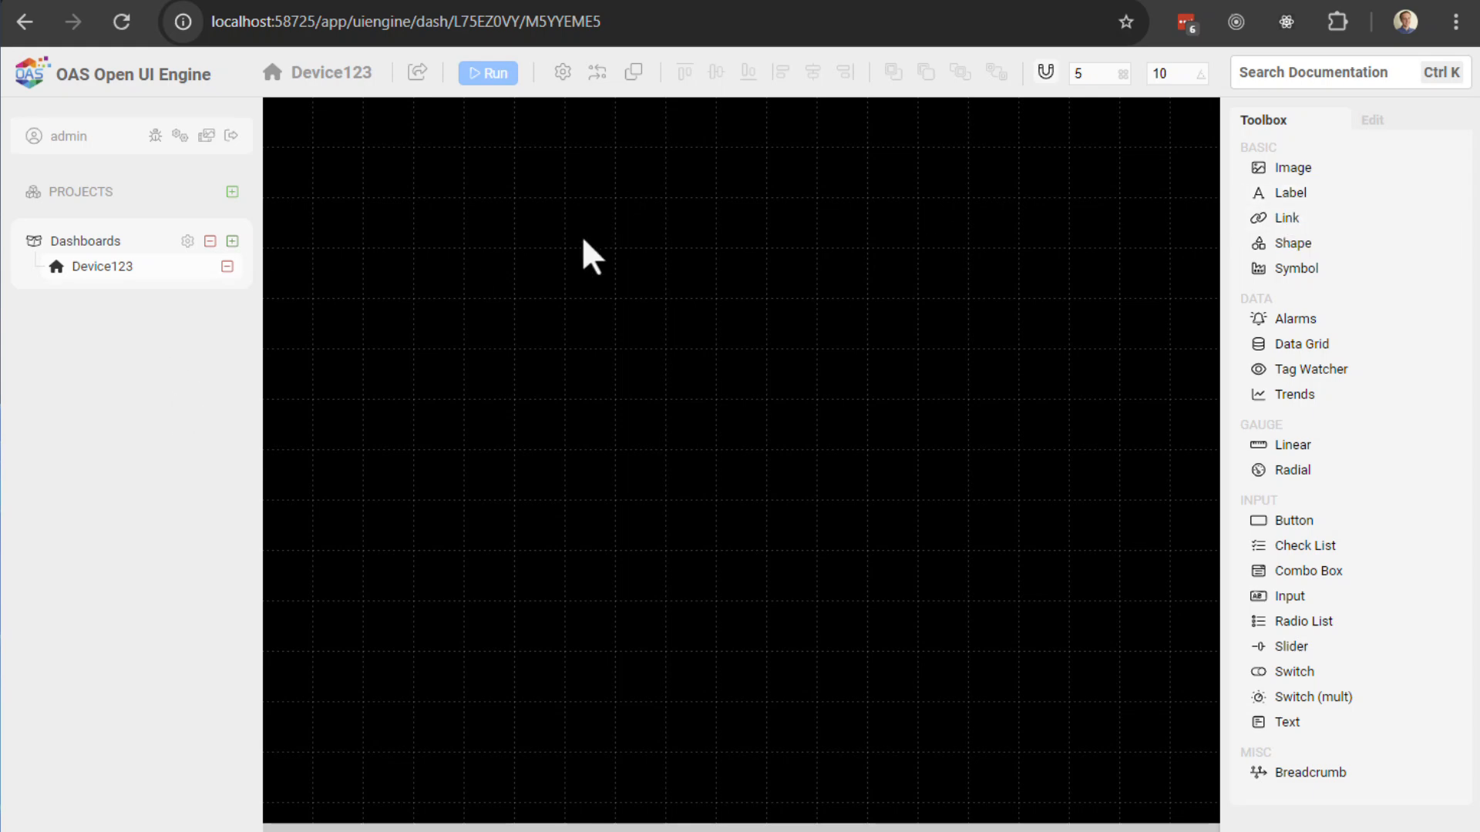
left_click(1292, 198)
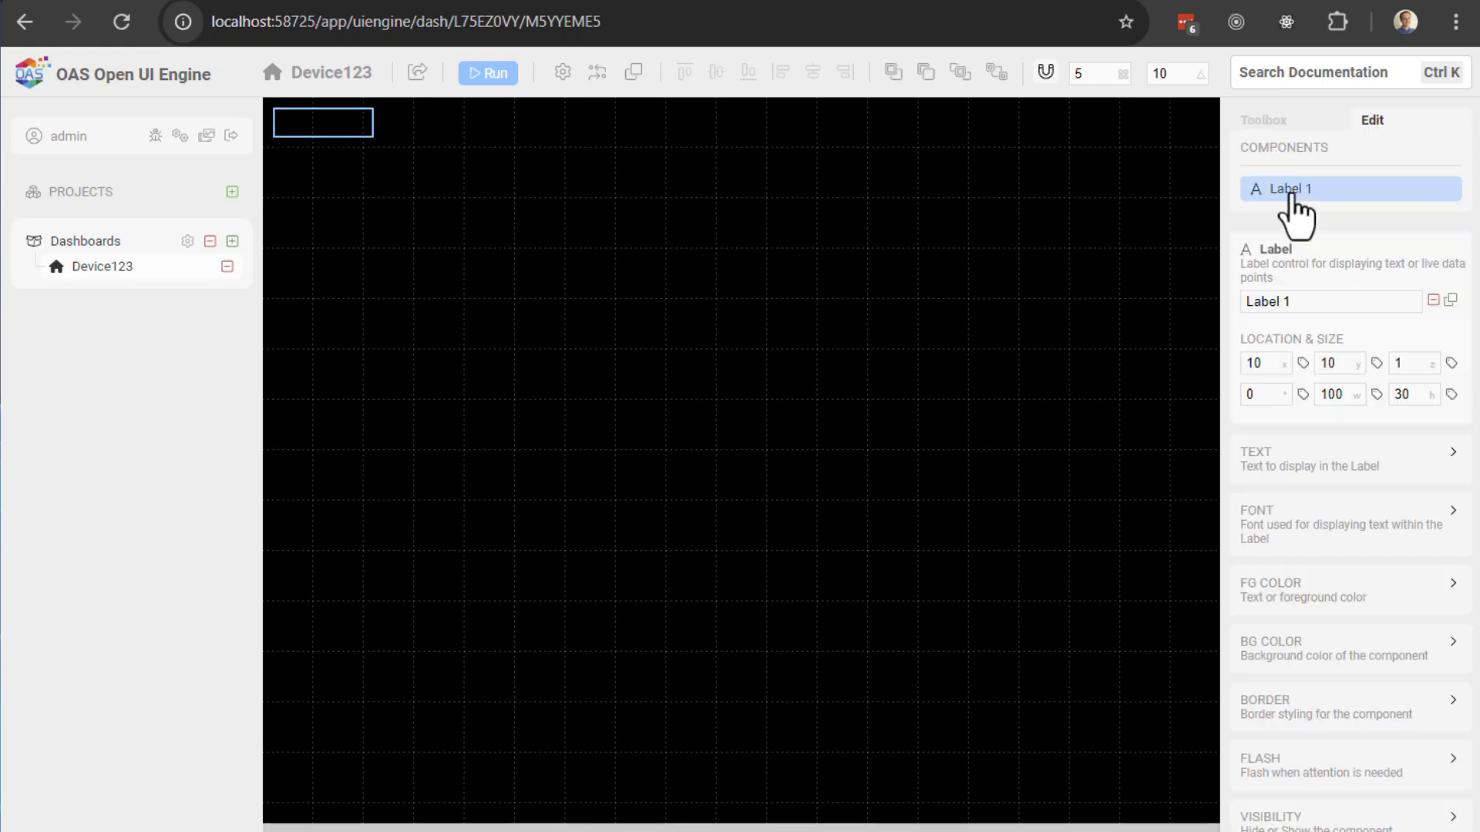
left_click(1284, 593)
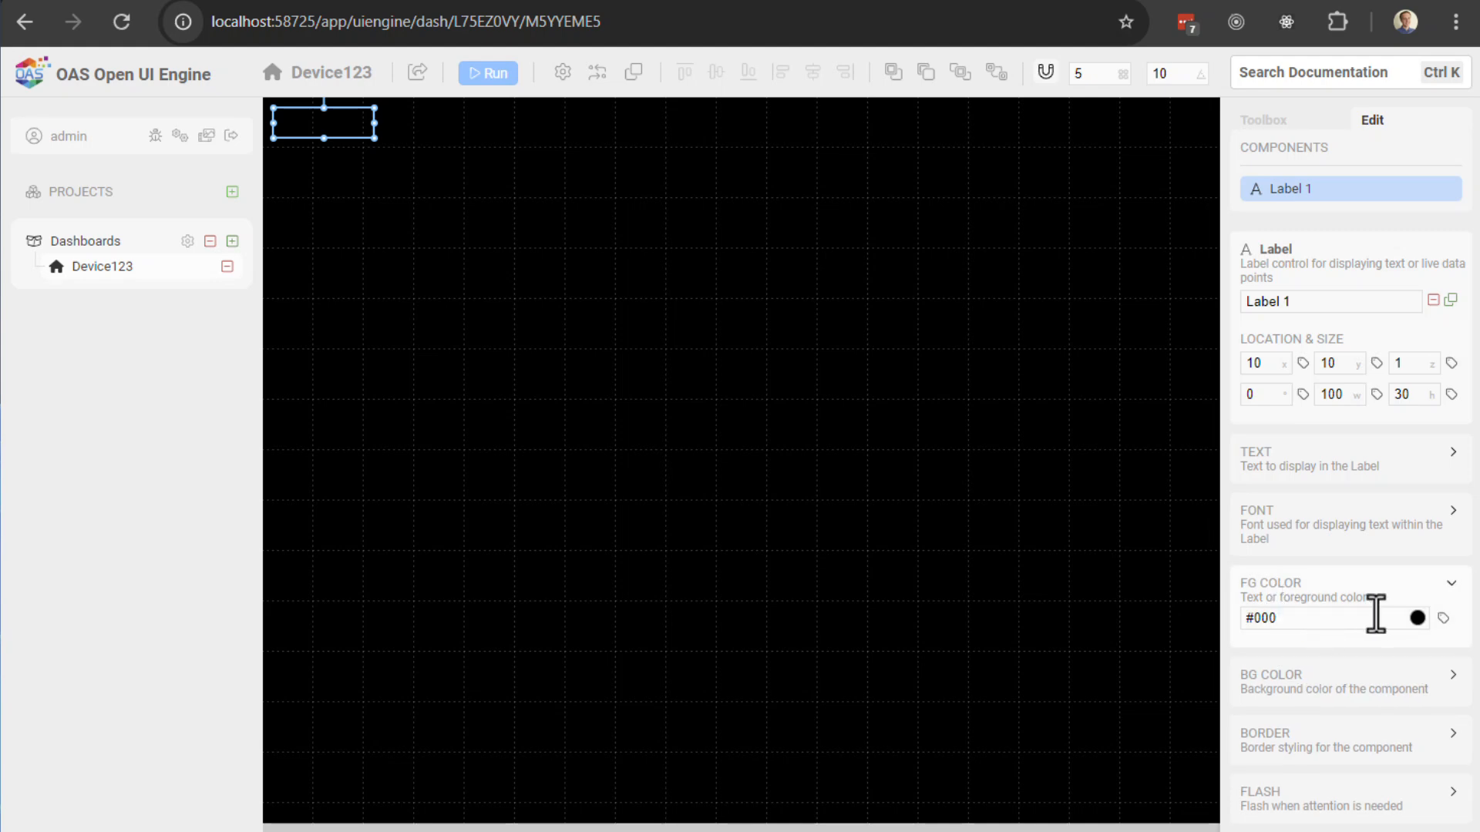
left_click(1418, 618)
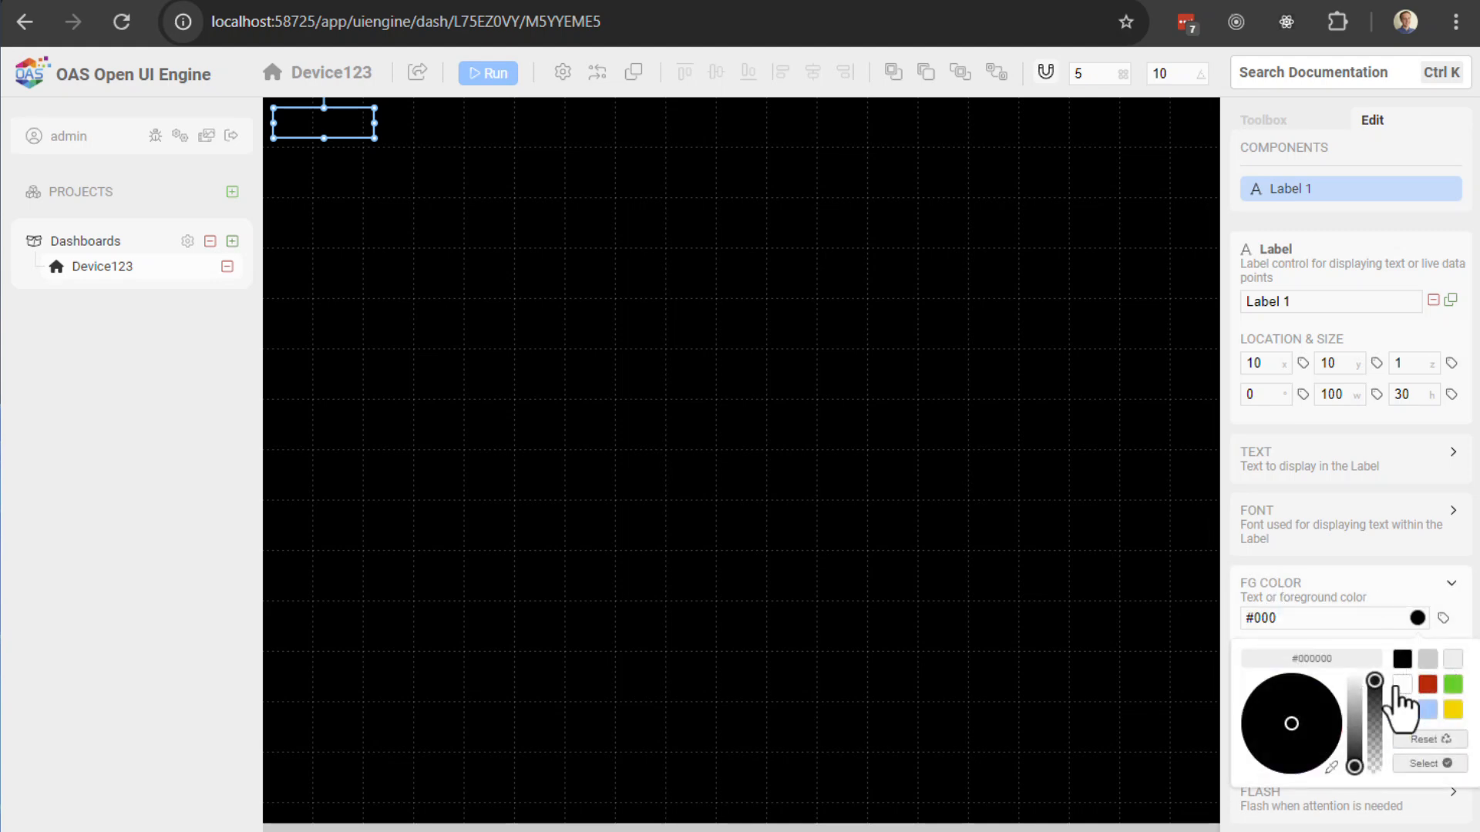
left_click(1429, 764)
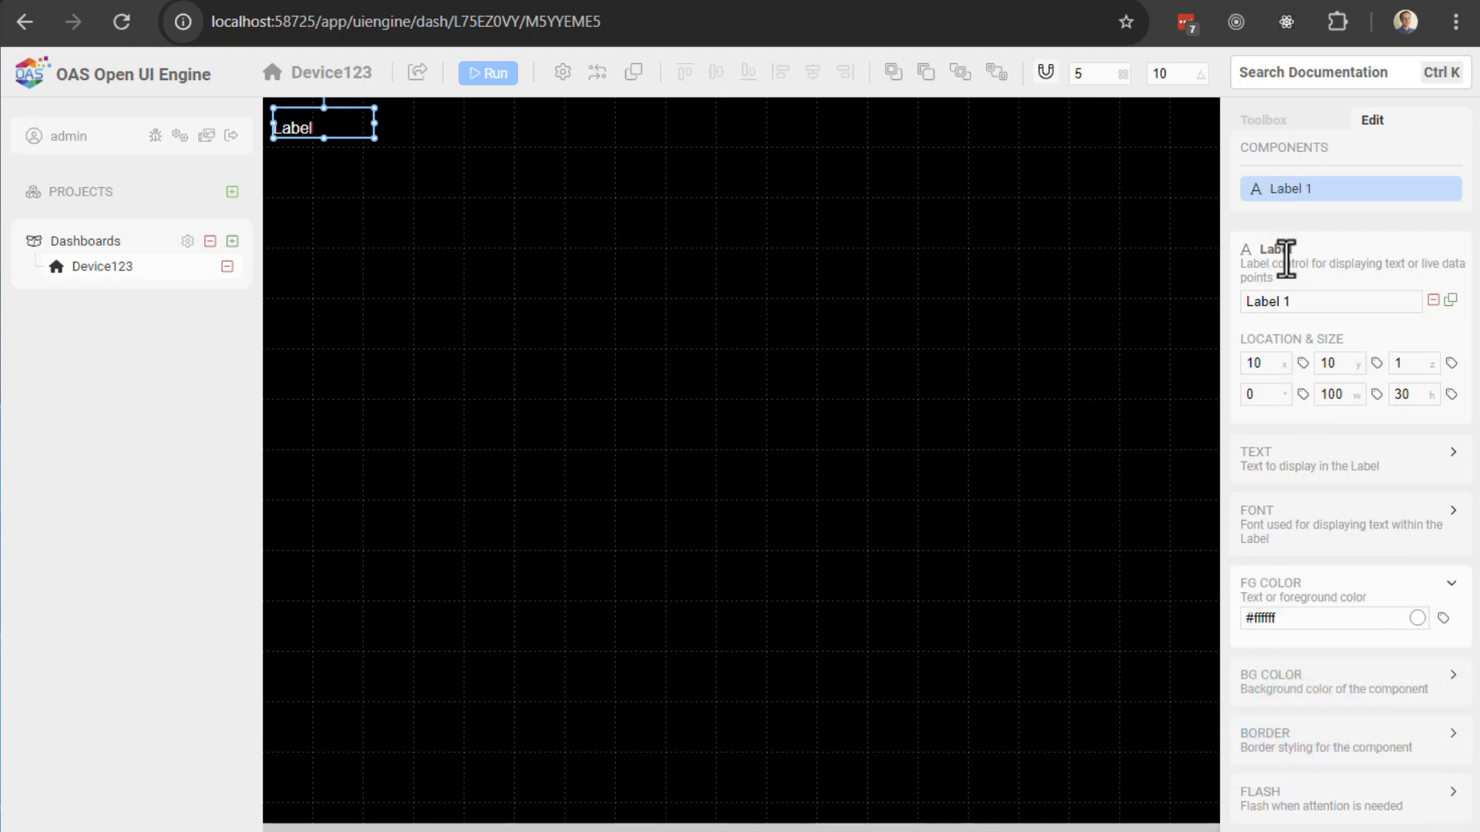
left_click(1279, 462)
double_click(1295, 515)
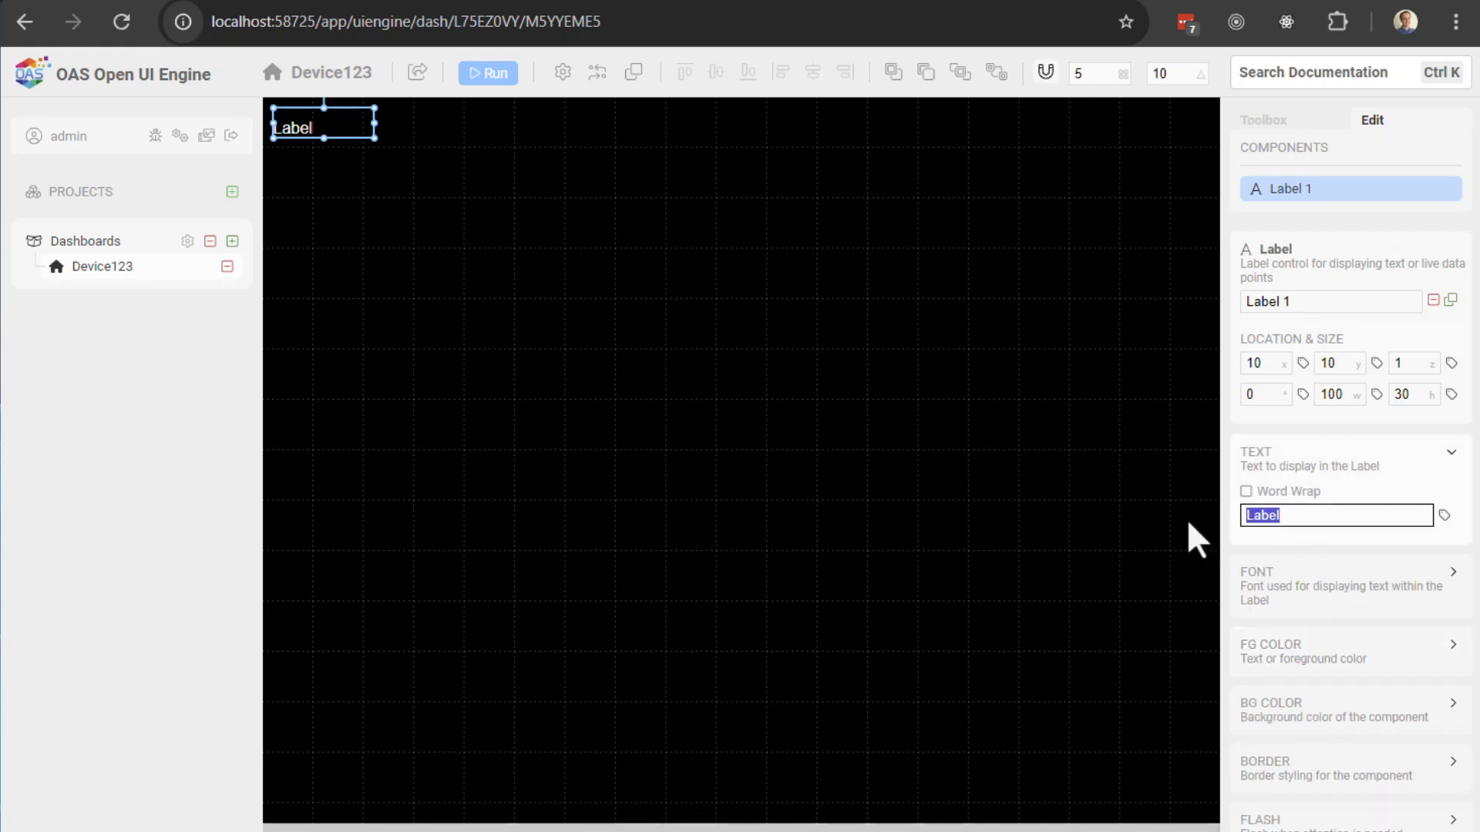
type("Site ID:")
Step: Right-align and vertically centre the Site ID: text and move the label to 50,50
left_click(1295, 595)
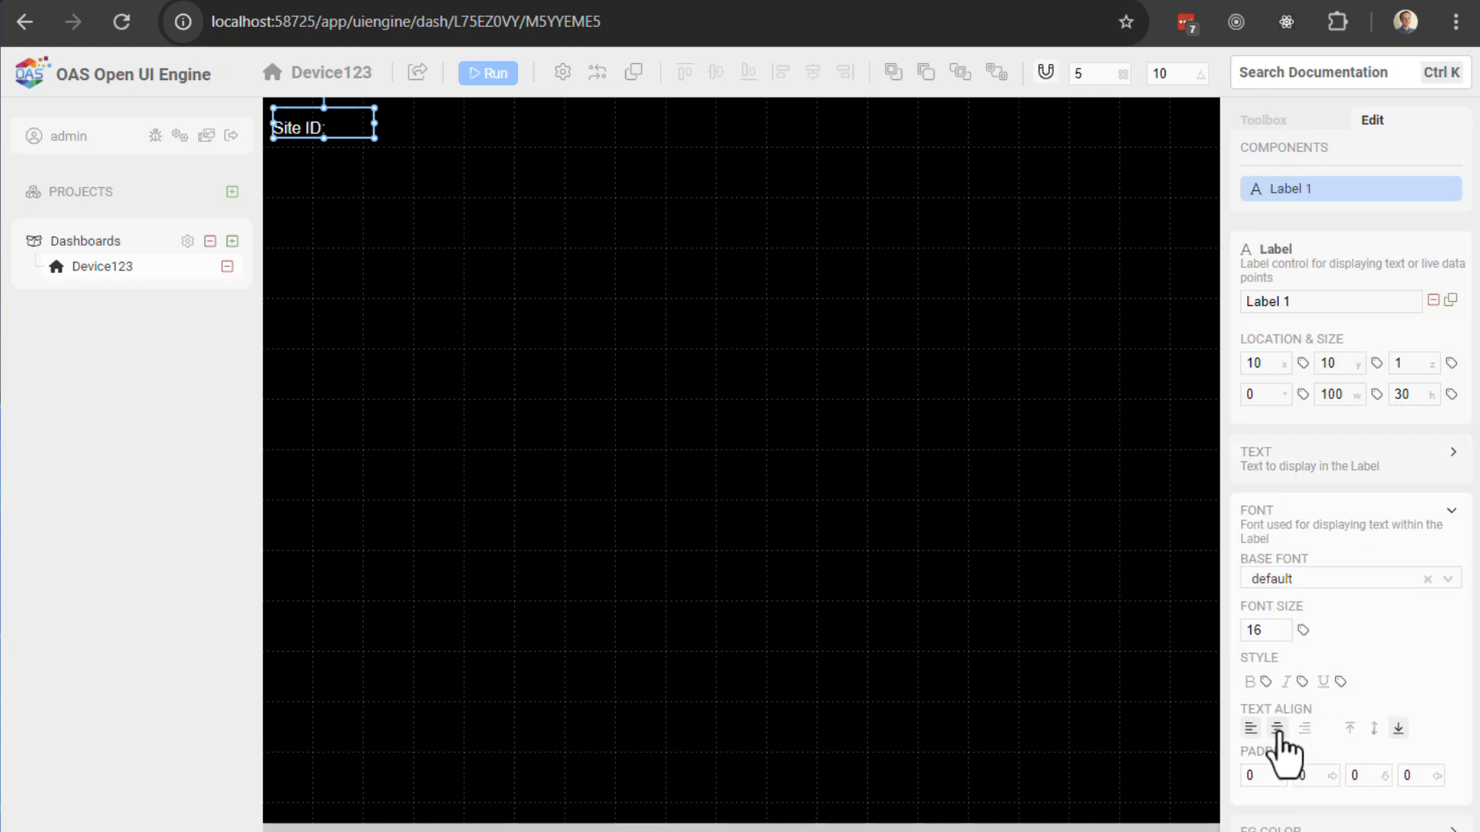
left_click(1277, 728)
left_click(1375, 731)
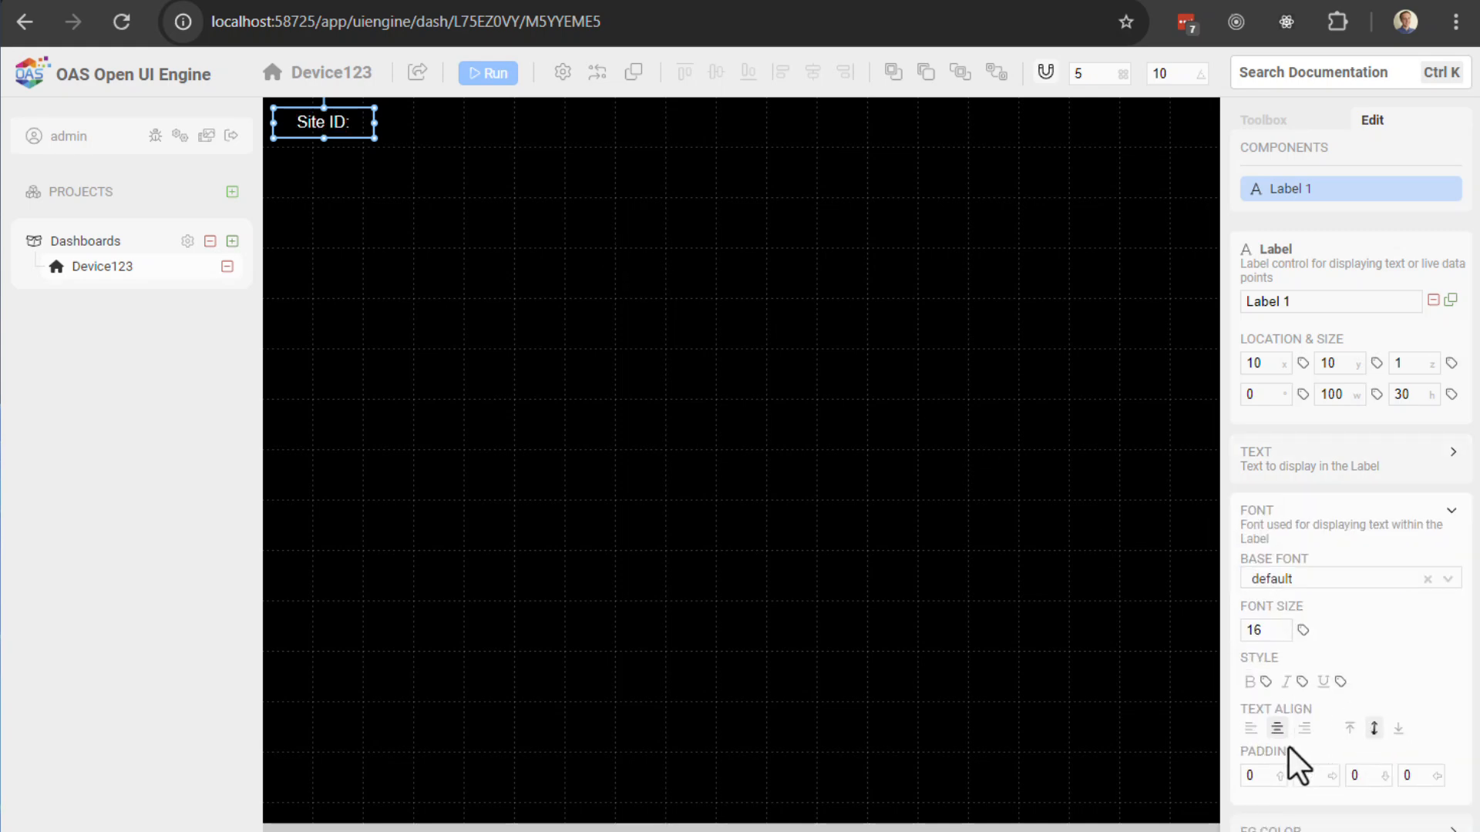
left_click(1304, 729)
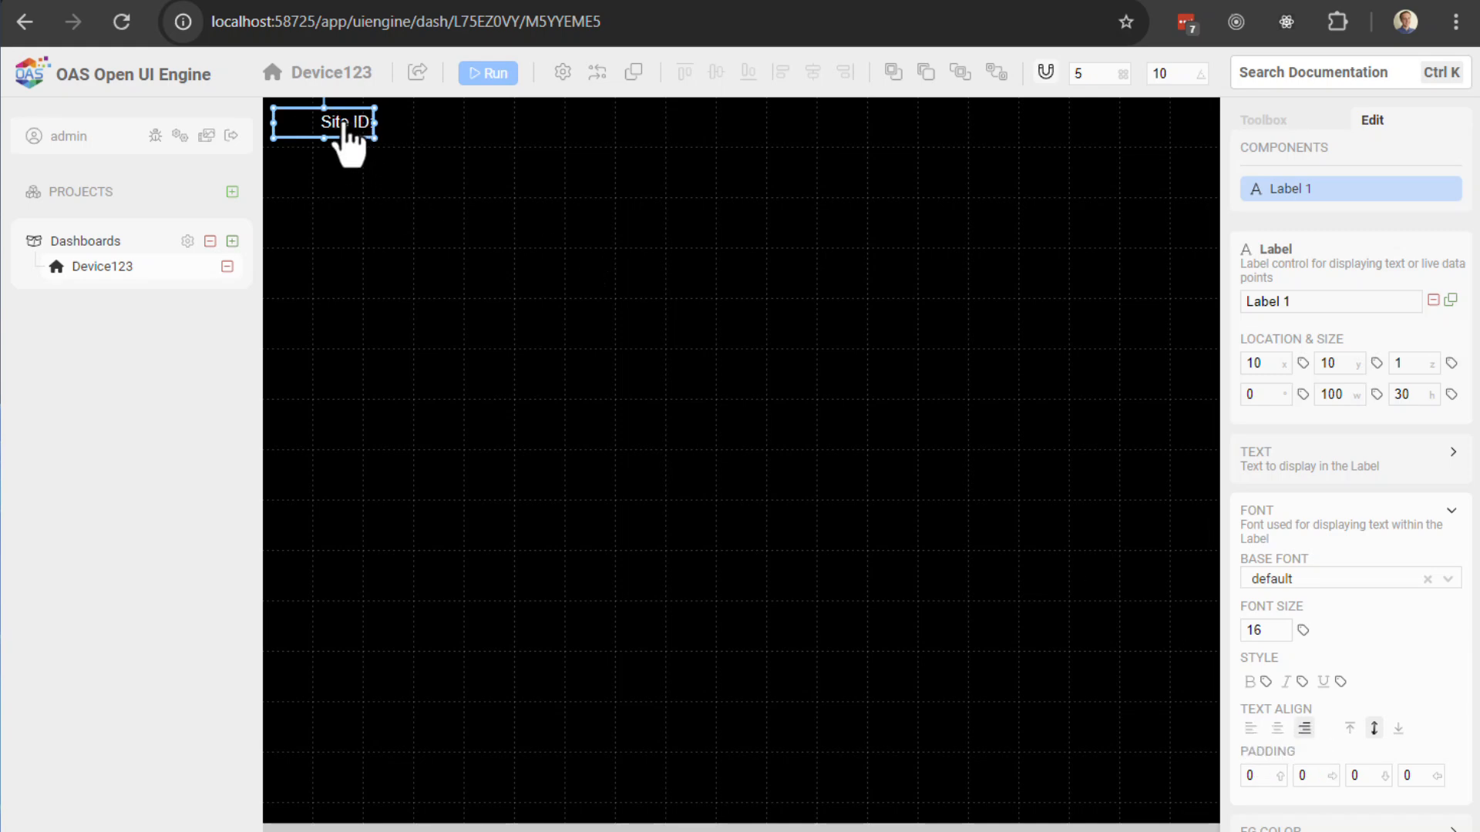
left_click_drag(345, 123, 363, 199)
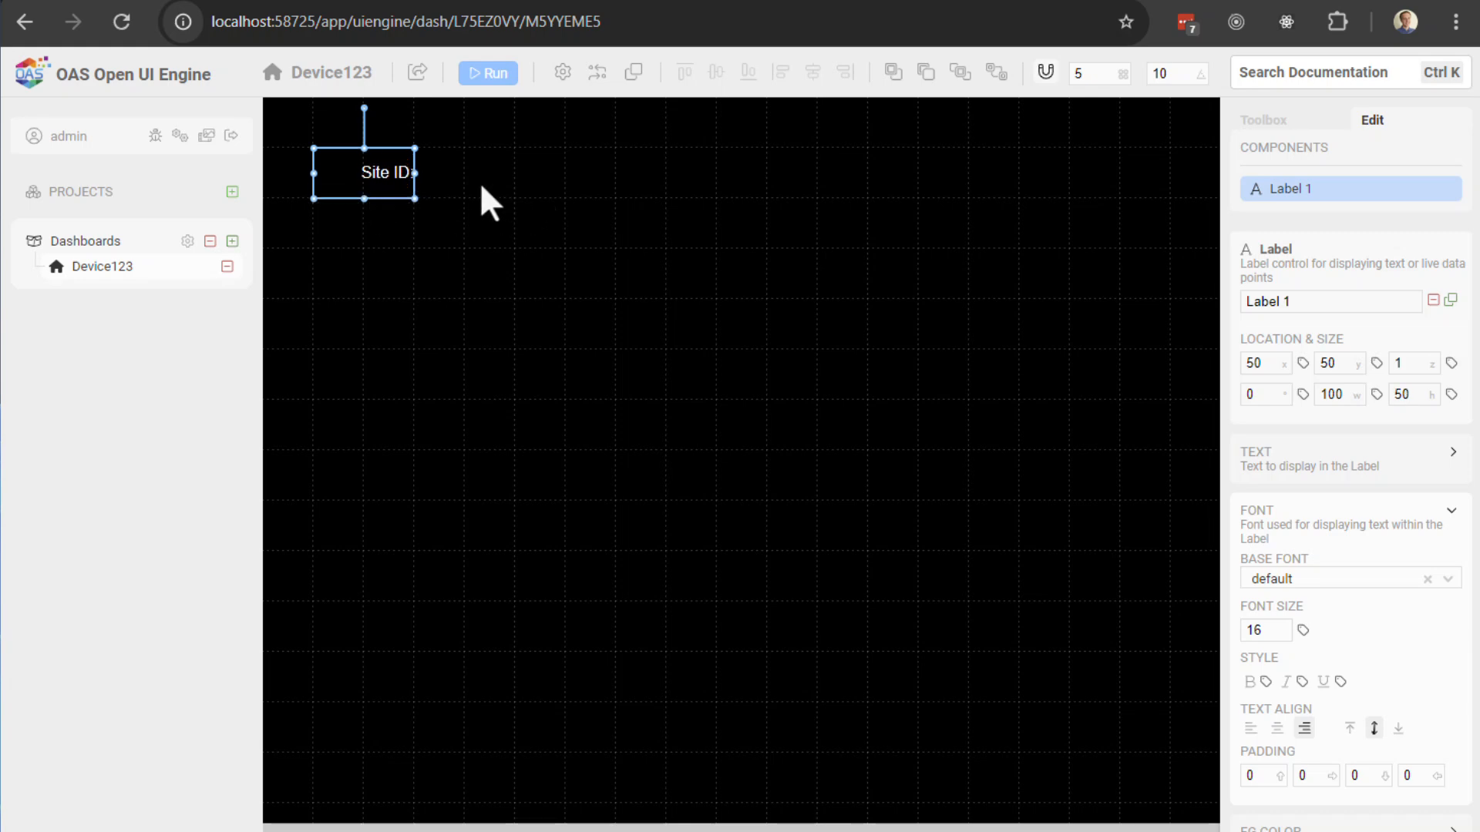
left_click(1264, 121)
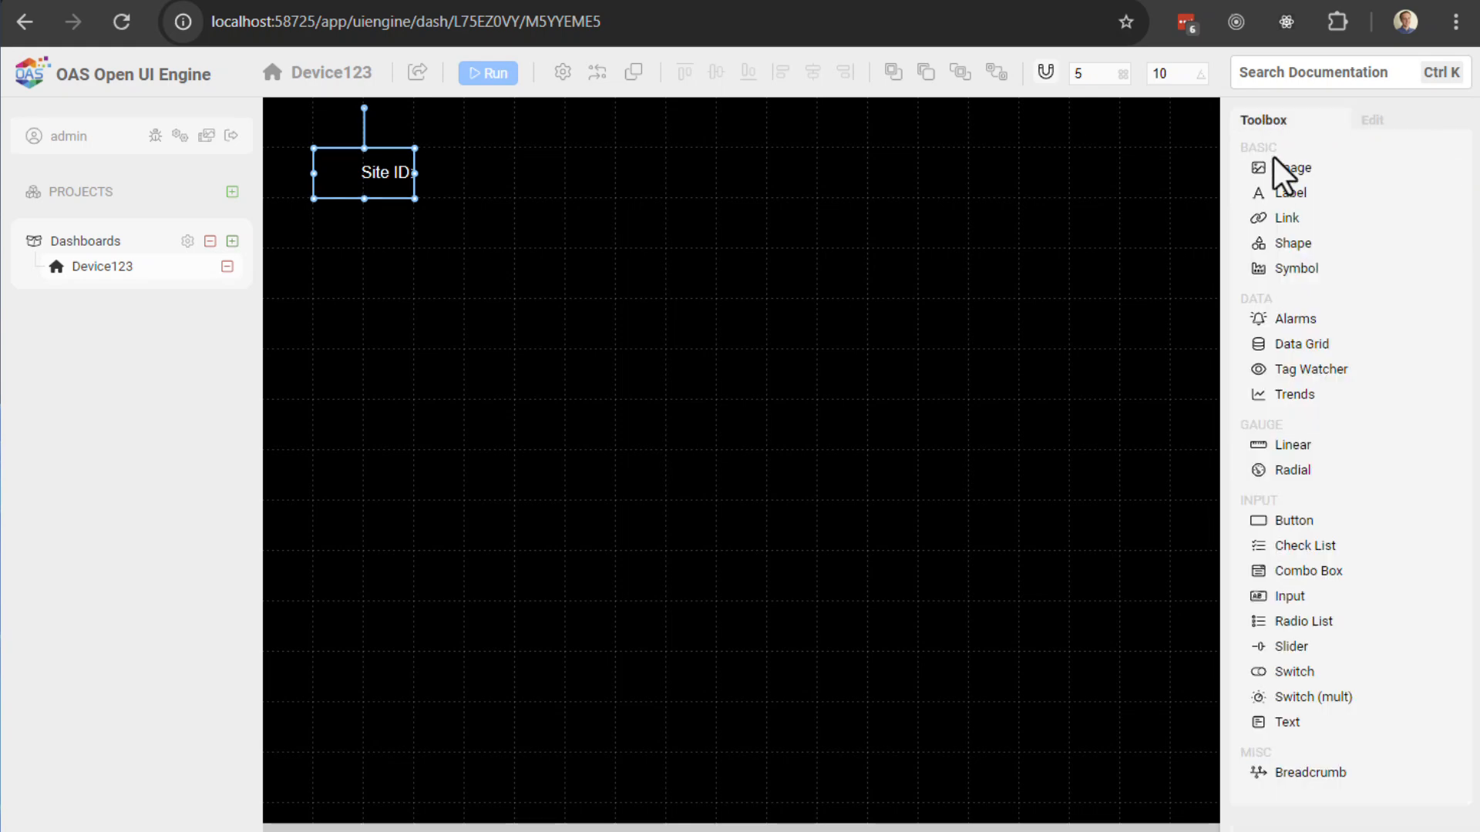
Step: Add a second label right of Site ID: with white, horizontally and vertically centred text
left_click(1296, 193)
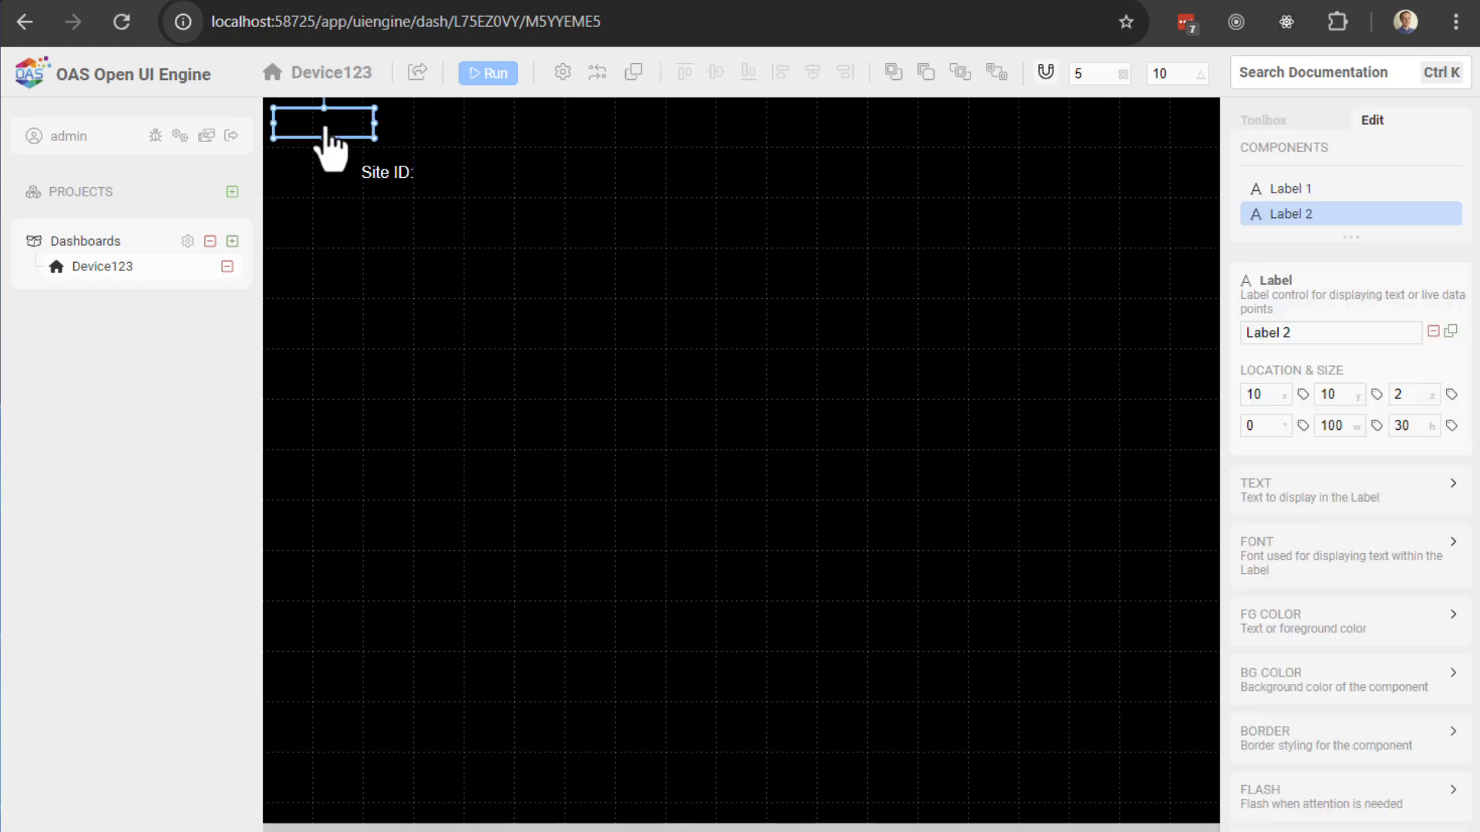
left_click_drag(326, 129, 568, 199)
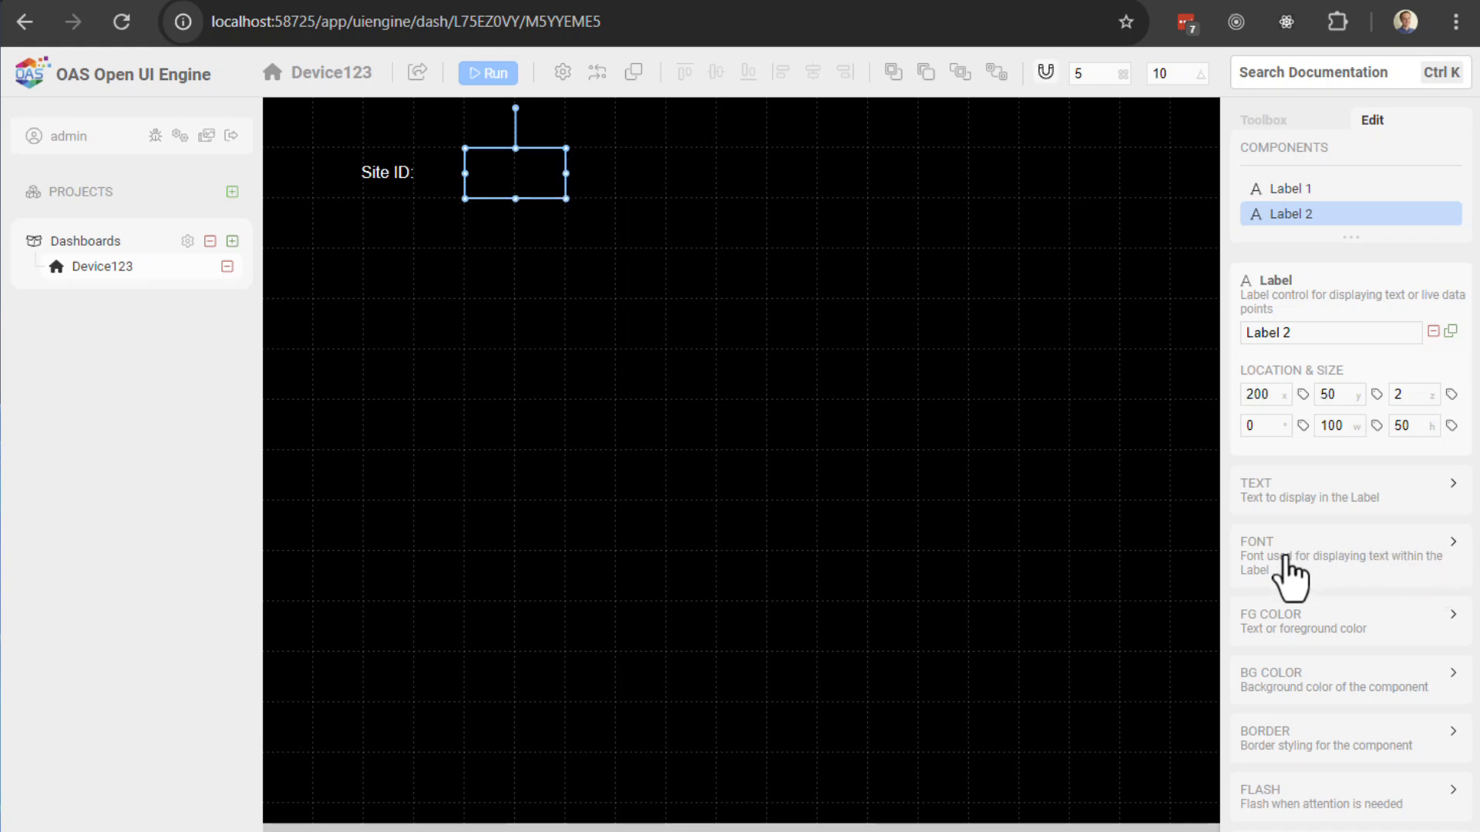
left_click(1298, 628)
left_click(1418, 649)
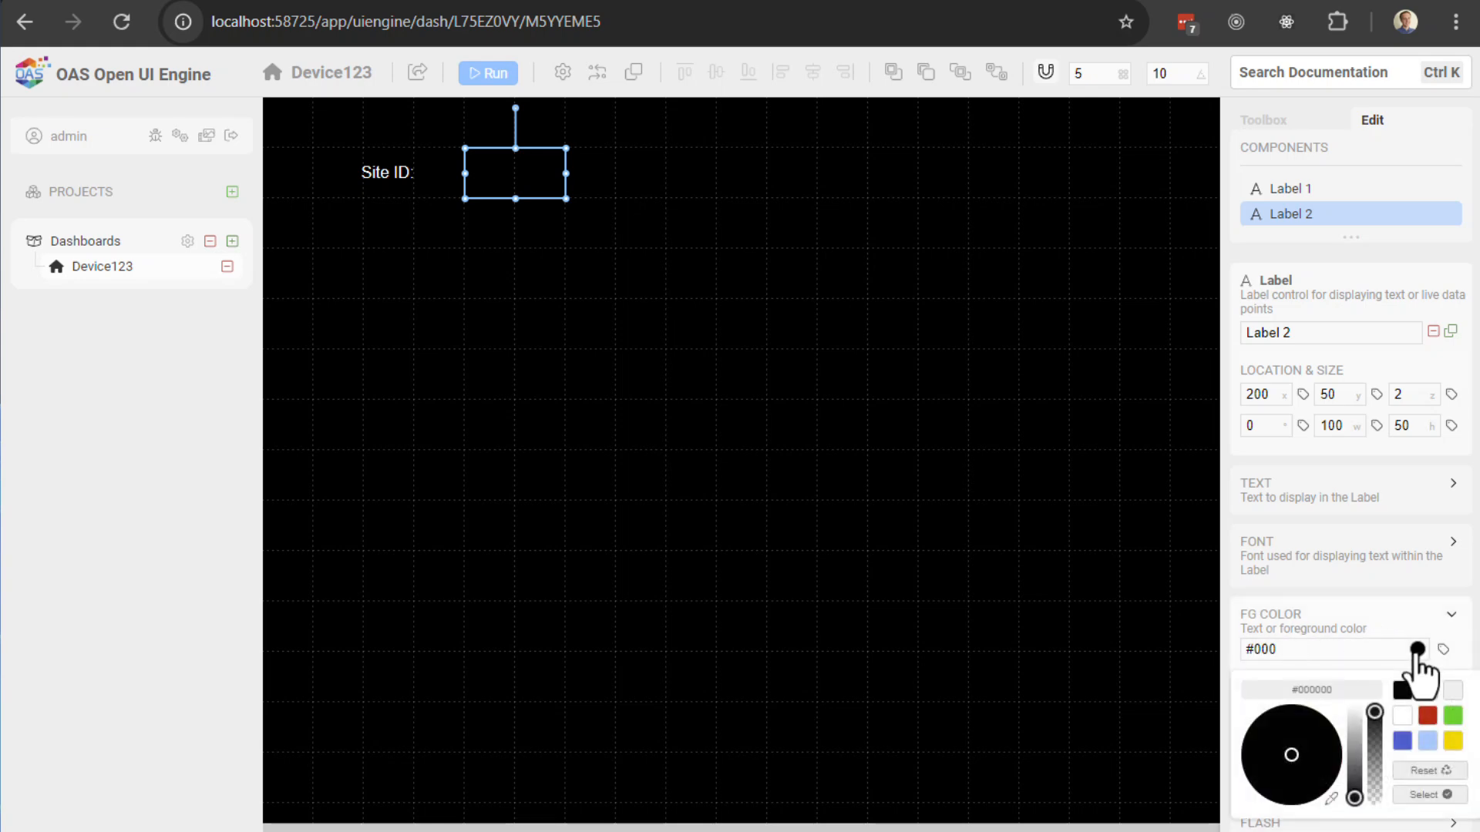
left_click(1403, 717)
left_click(1434, 794)
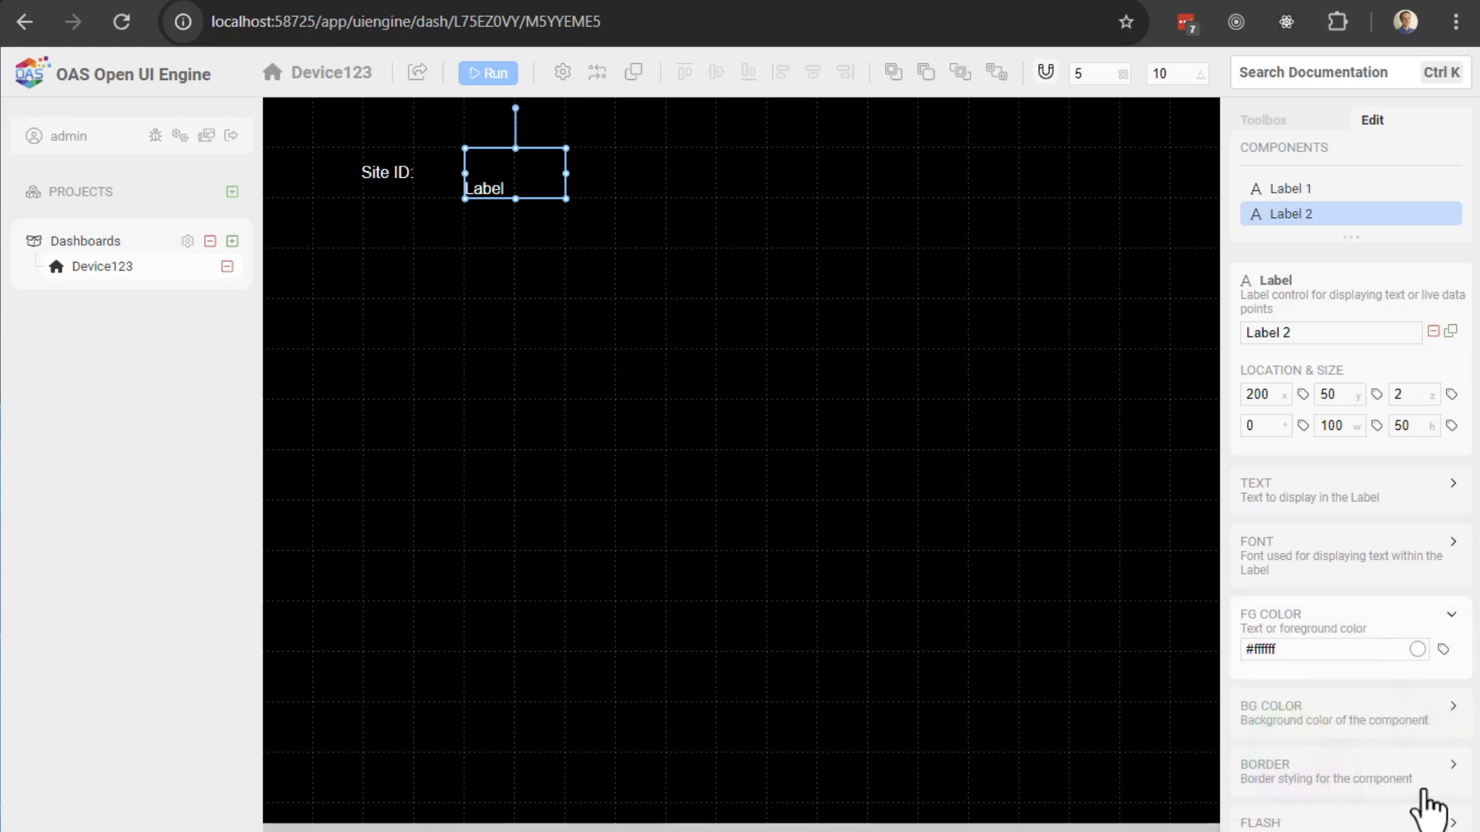
left_click(1294, 566)
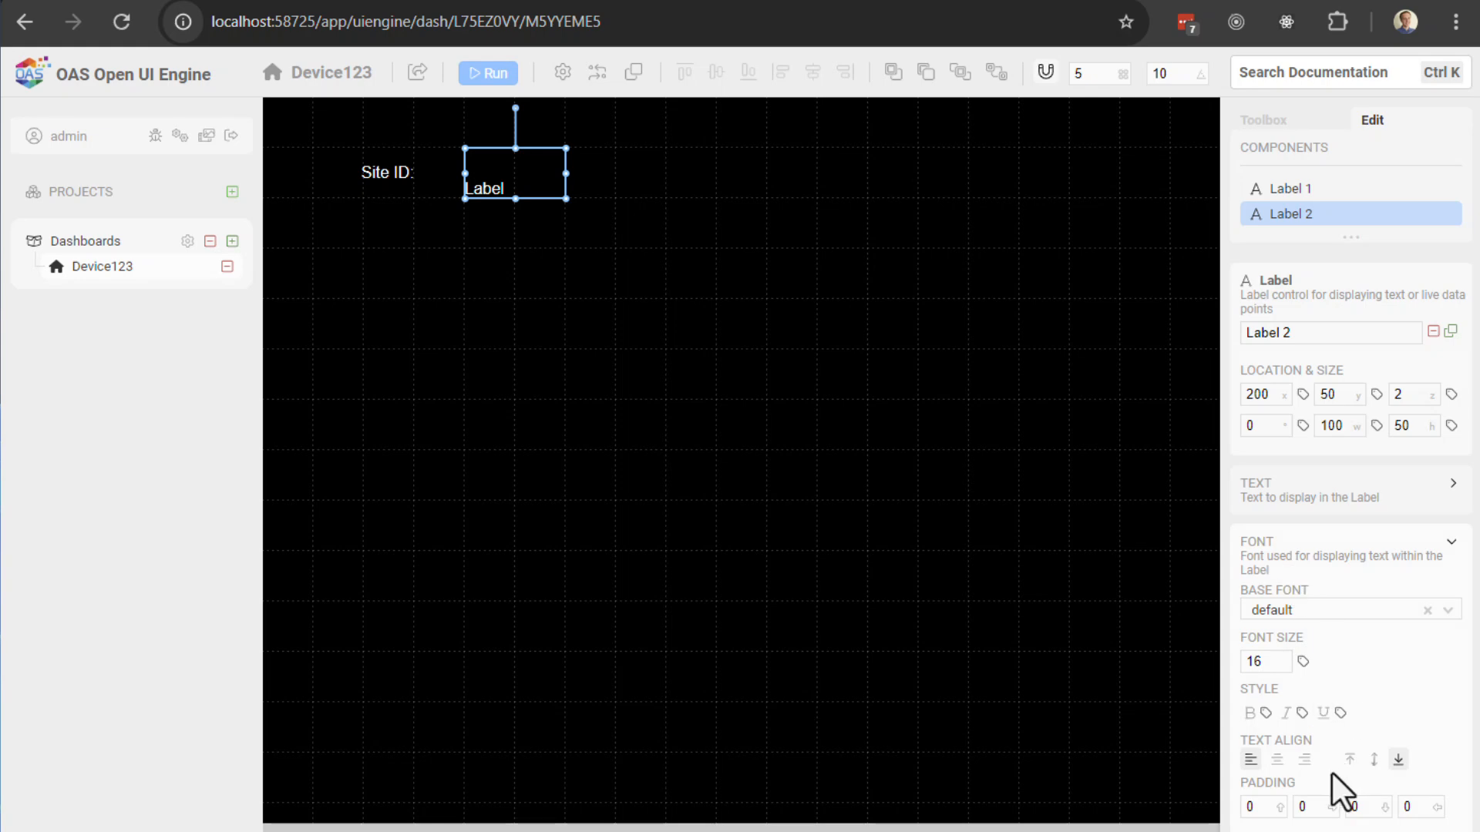
left_click(1277, 759)
left_click(1373, 760)
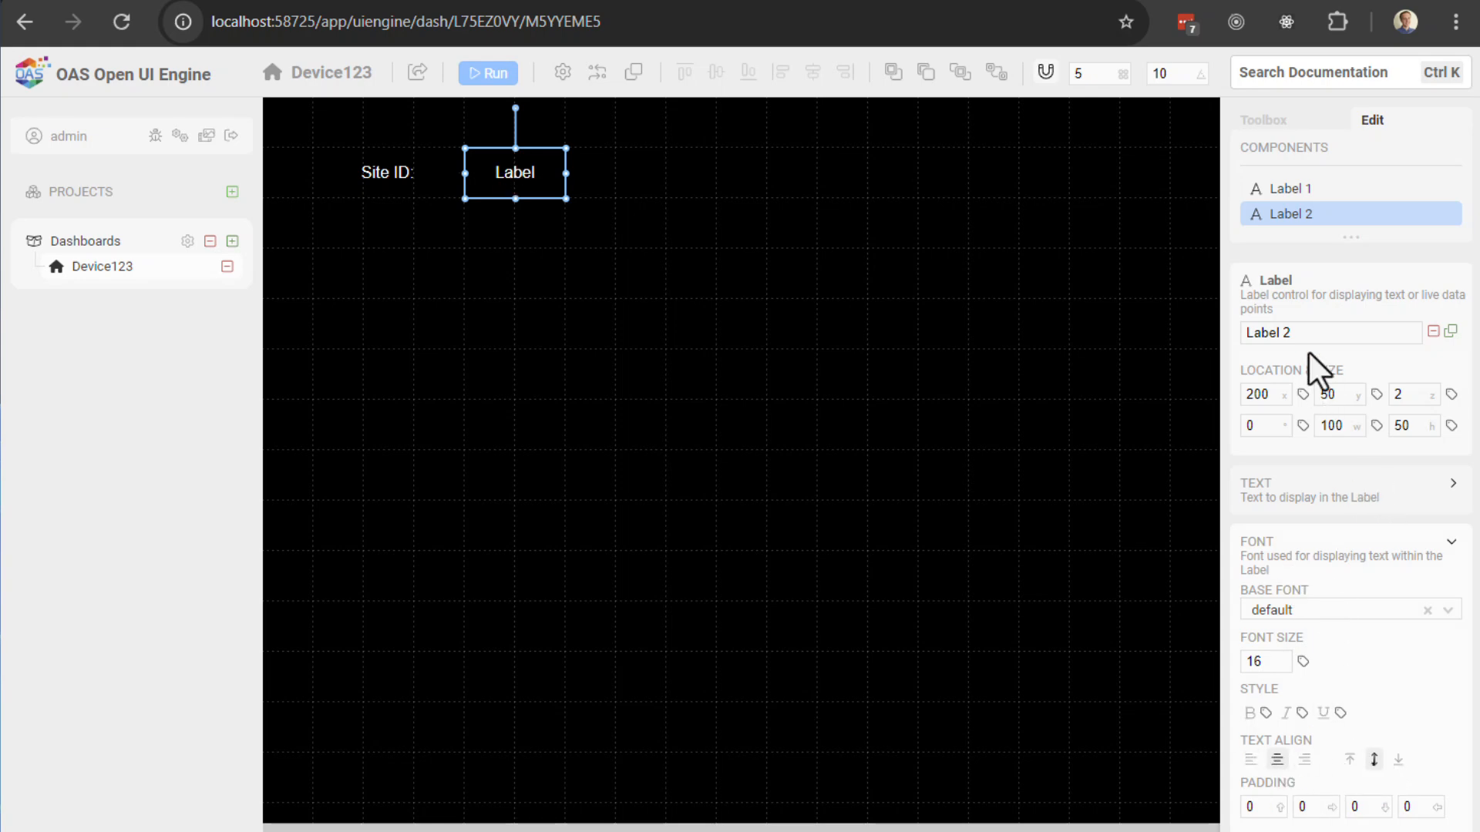
Step: Set the label text to '-', bind it to the SiteID.Value tag, and run to show 208
left_click(1287, 505)
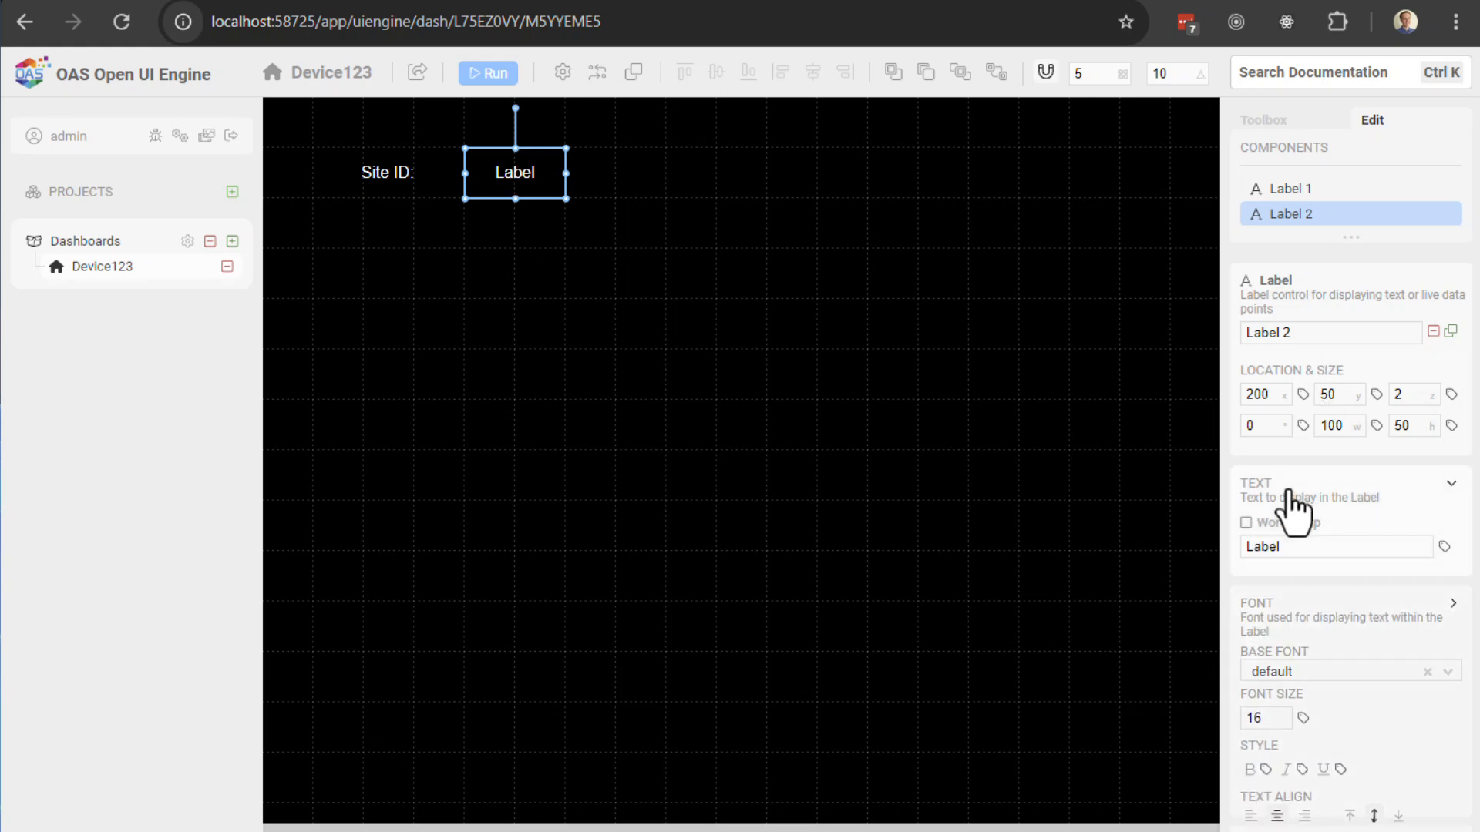
double_click(1298, 551)
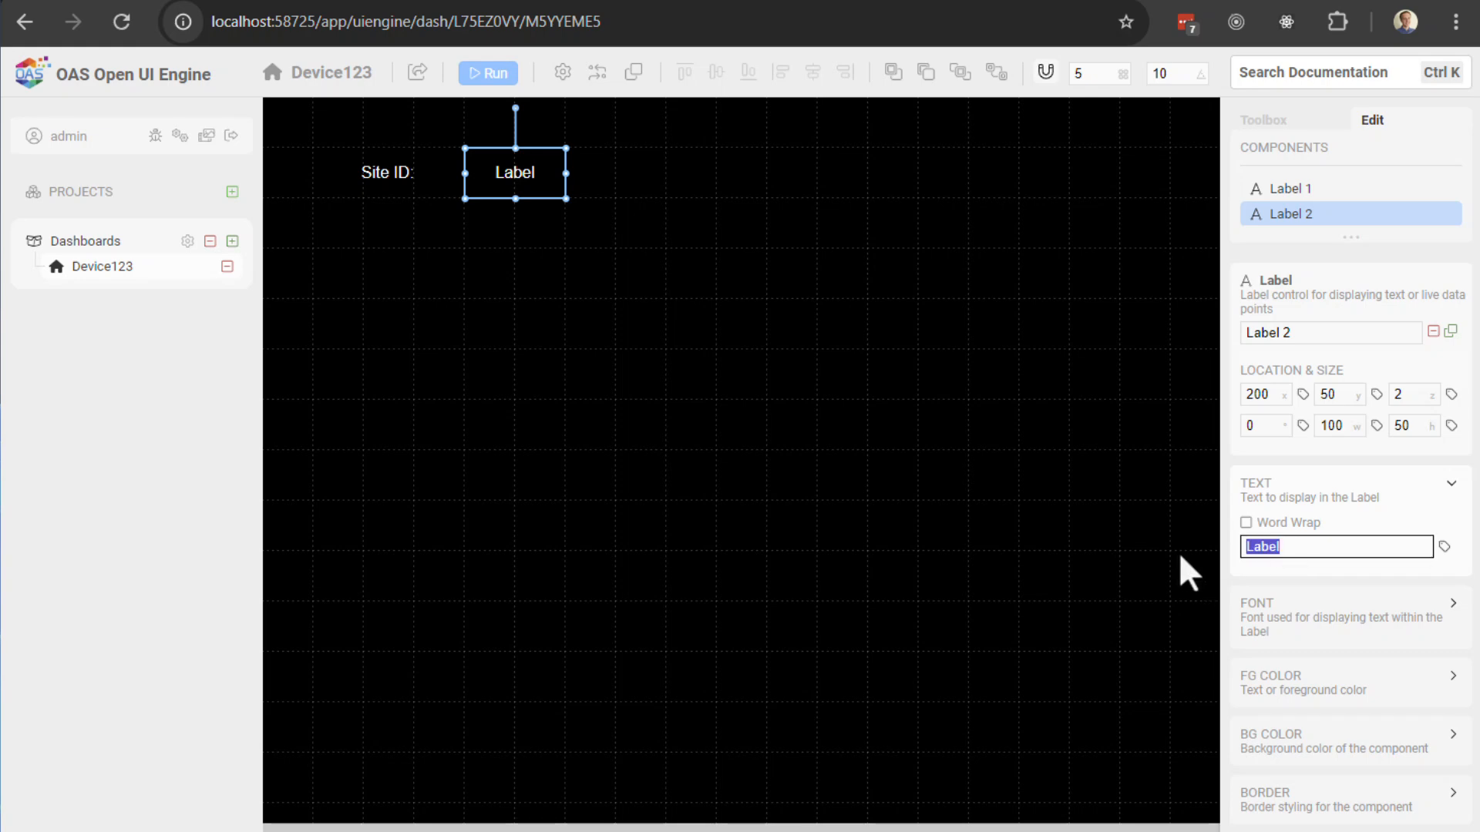
type("-")
left_click(1443, 549)
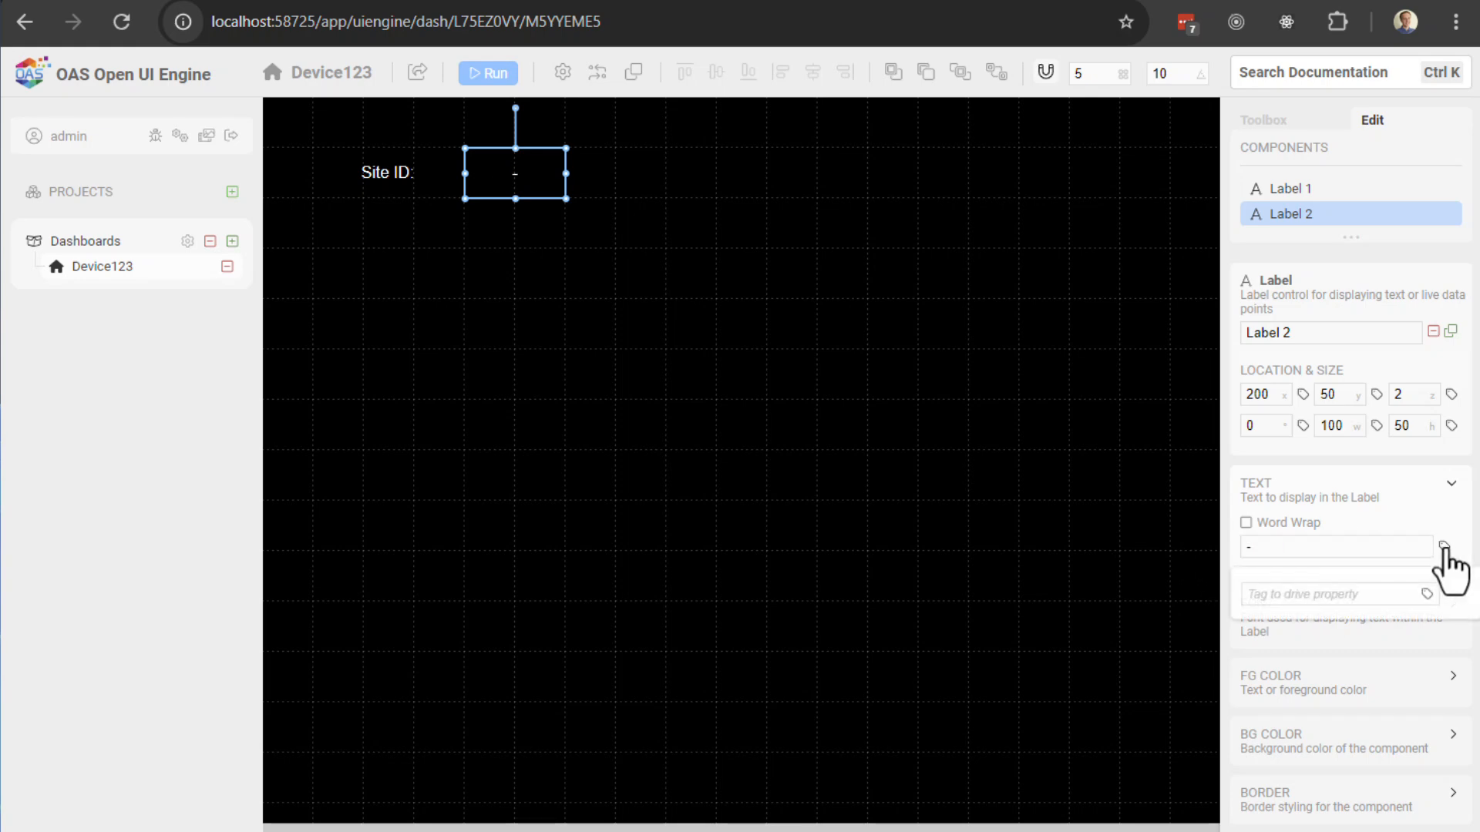
left_click(1360, 598)
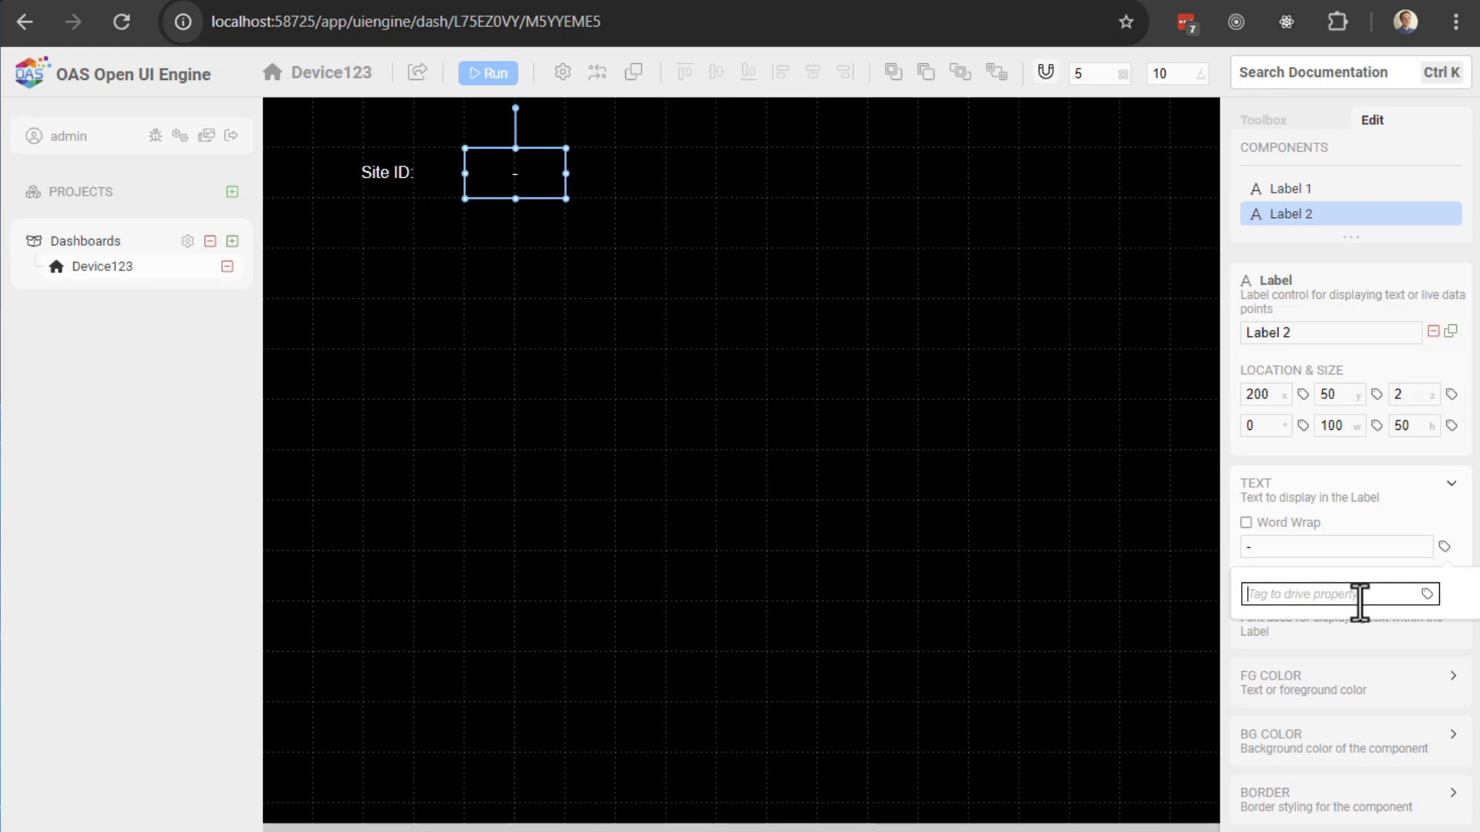
type("Devb")
type("ce123")
type(".")
key("ctrl+a")
type("SiteID.Value")
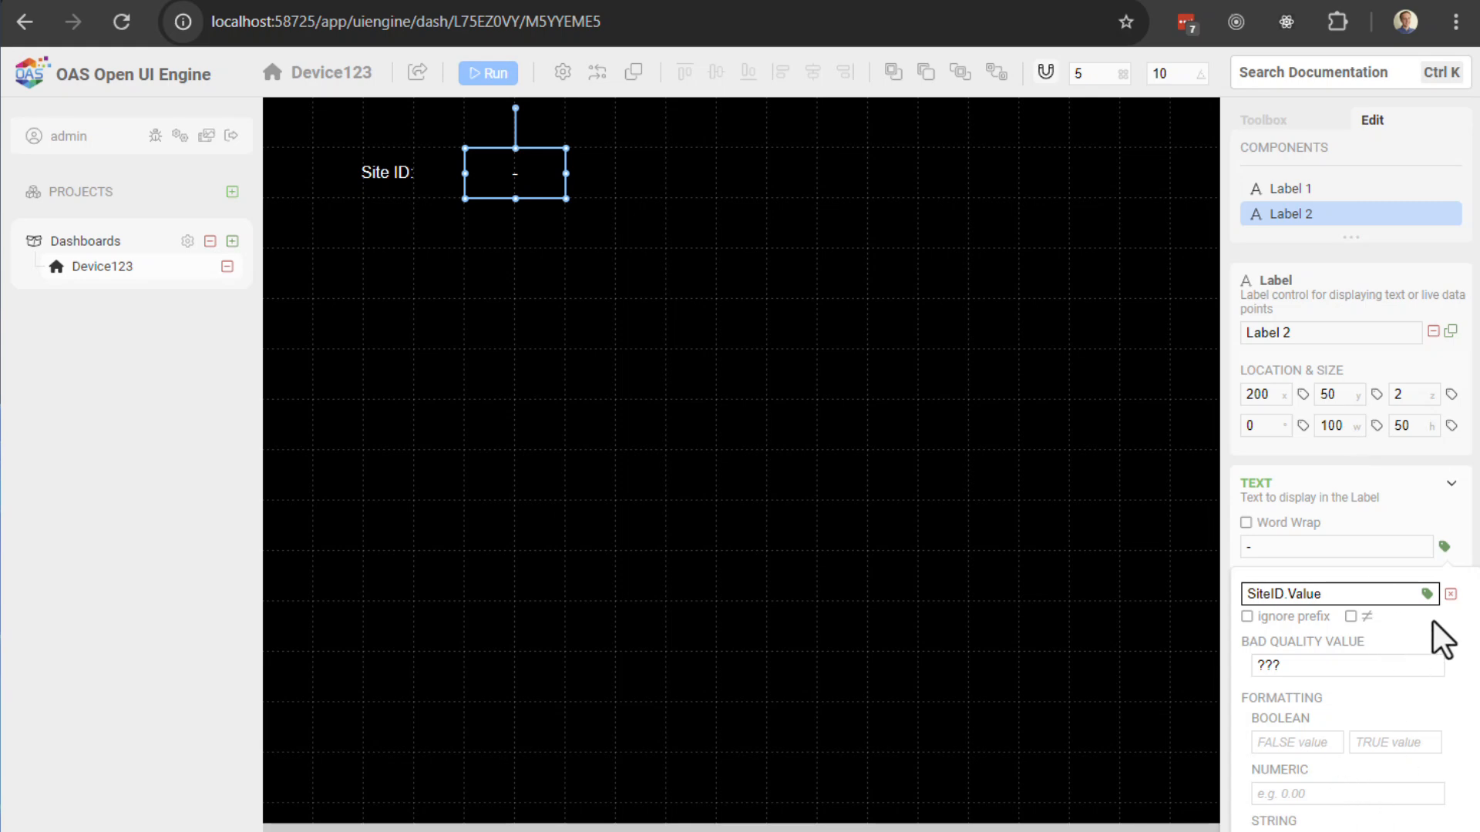
left_click(1444, 545)
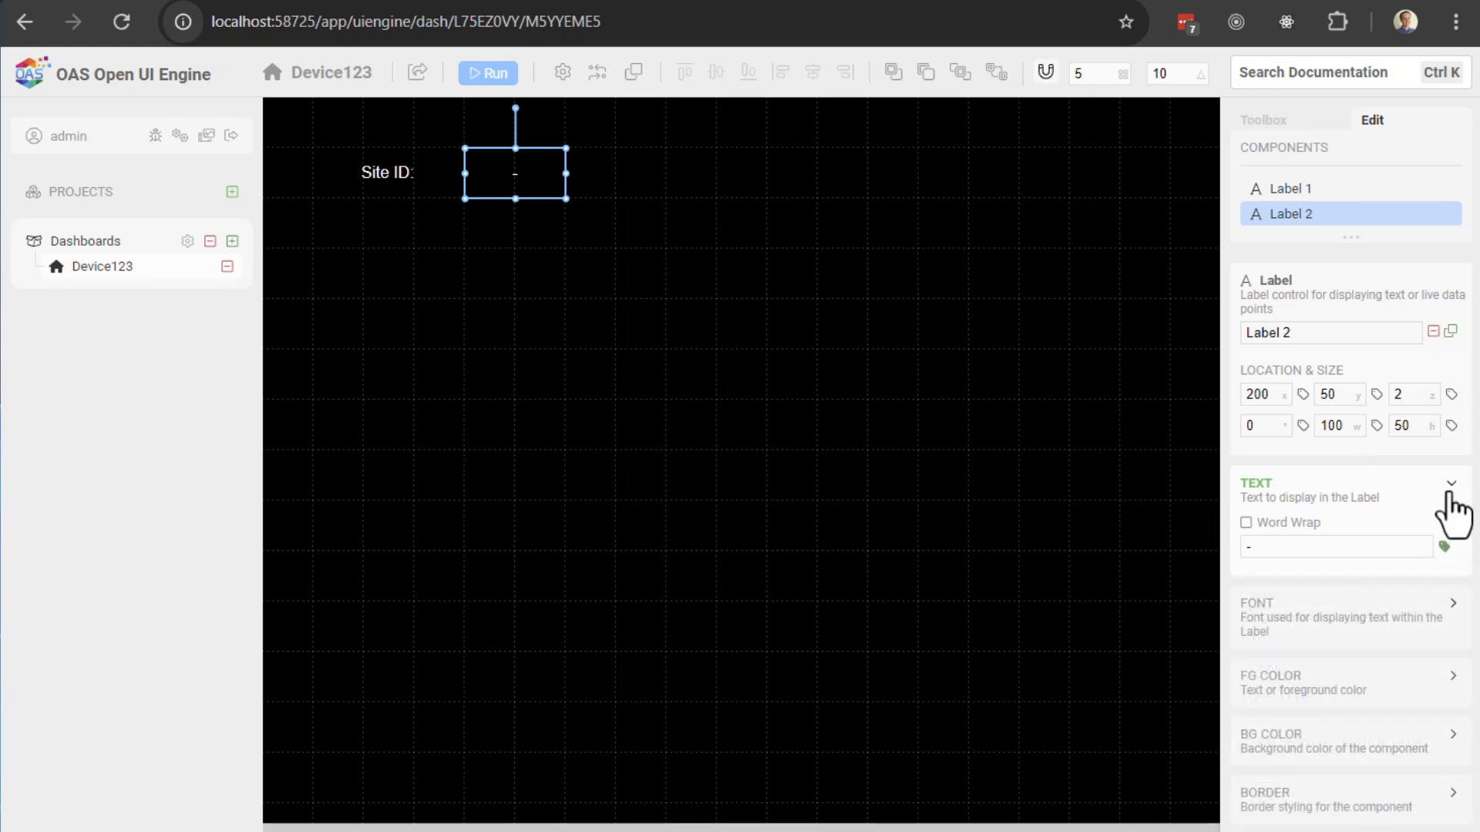
left_click(488, 73)
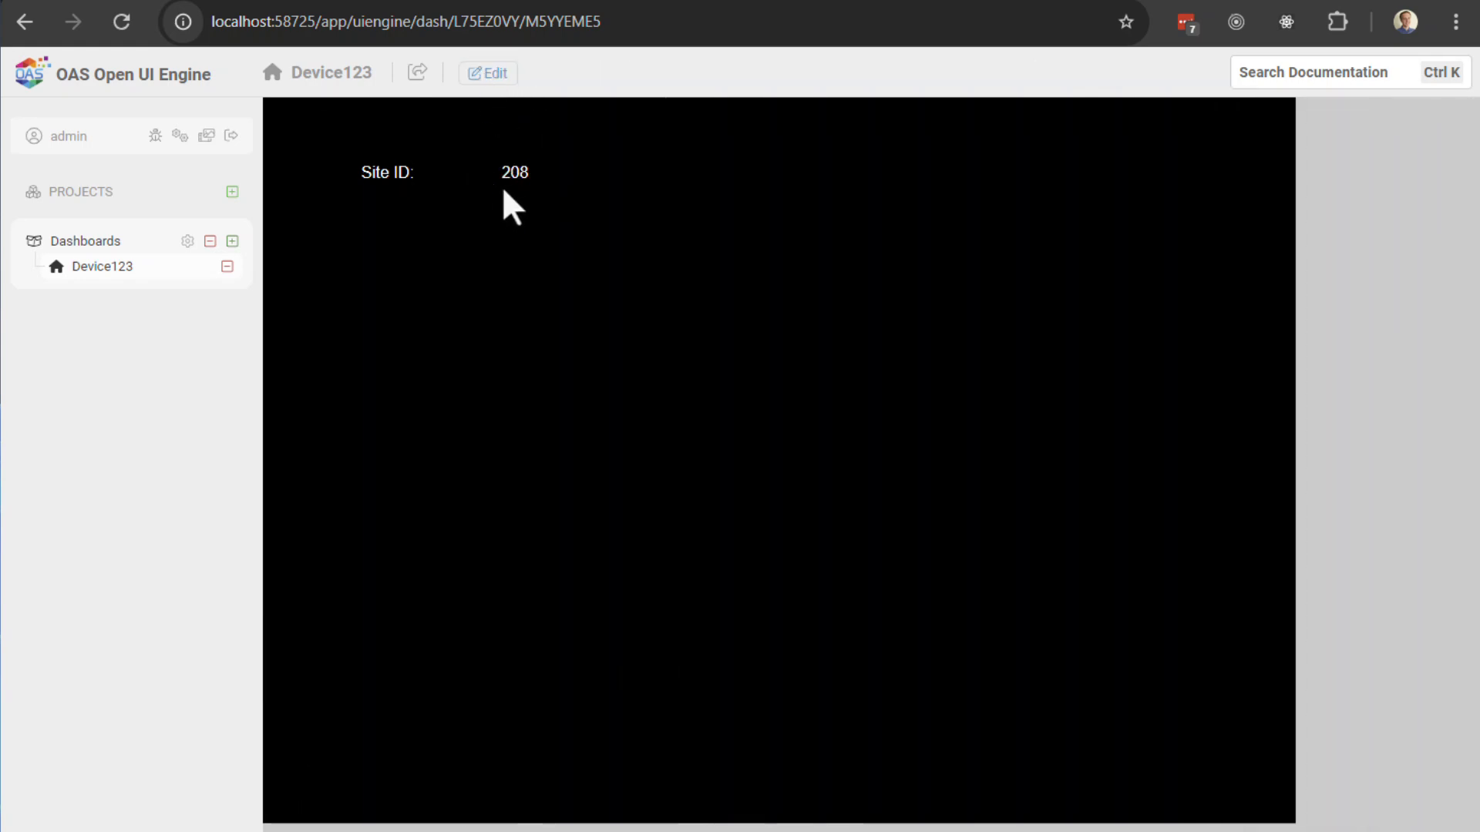
Step: Move the value label beside the Site ID: caption and give the caption a second padding of 10
left_click(491, 80)
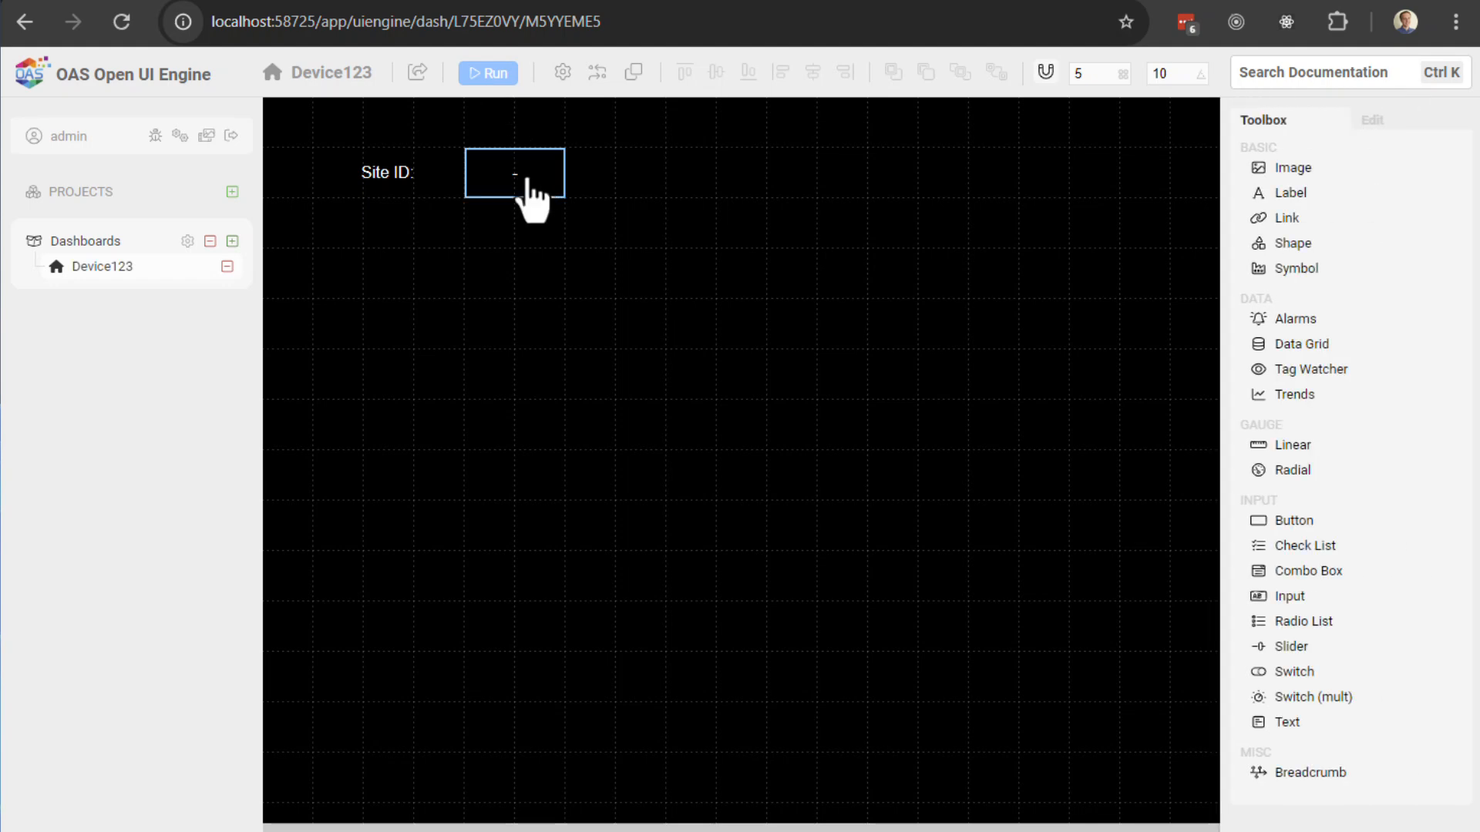
left_click_drag(509, 176, 454, 176)
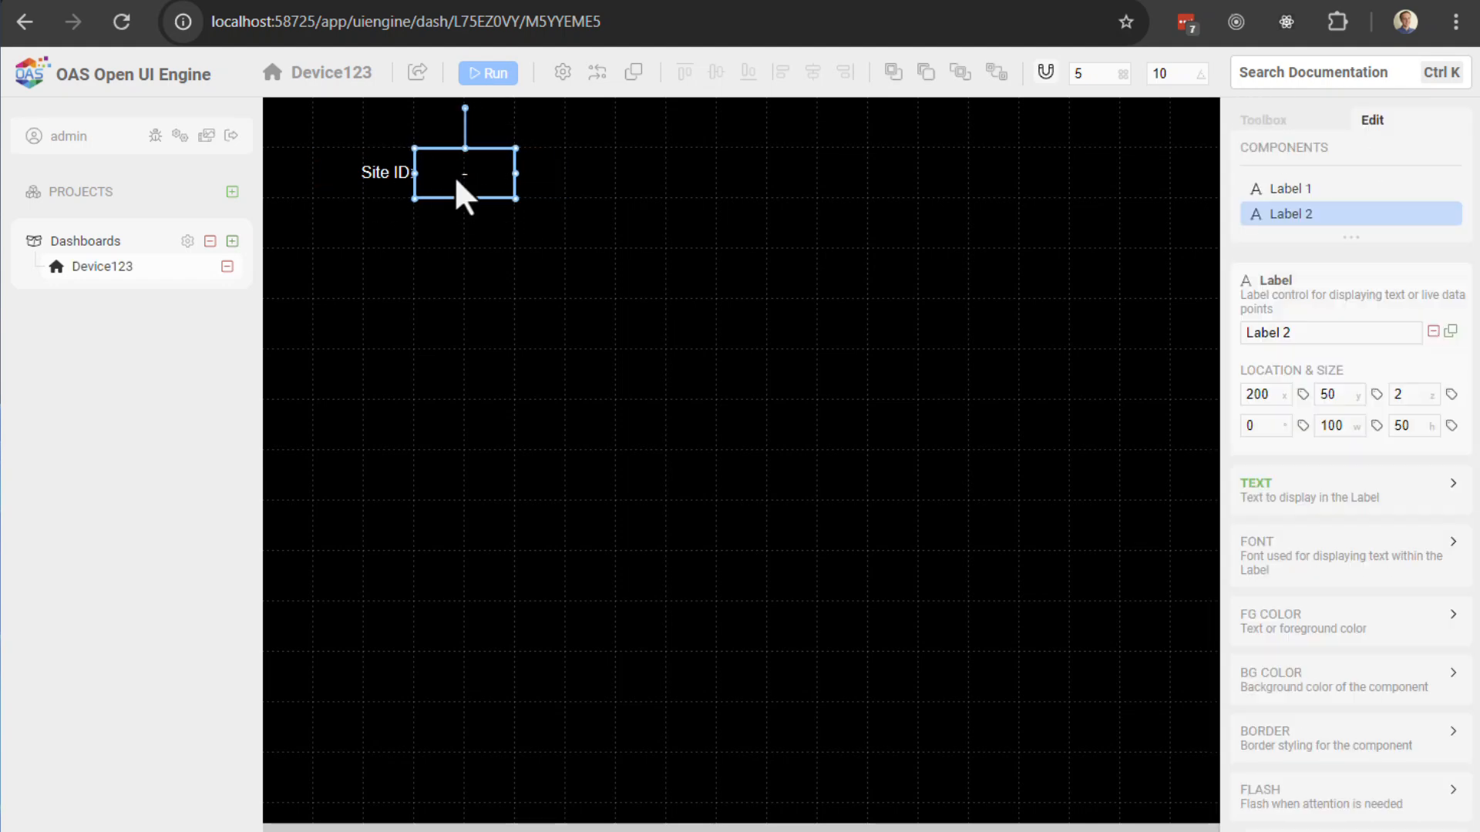
left_click(393, 192)
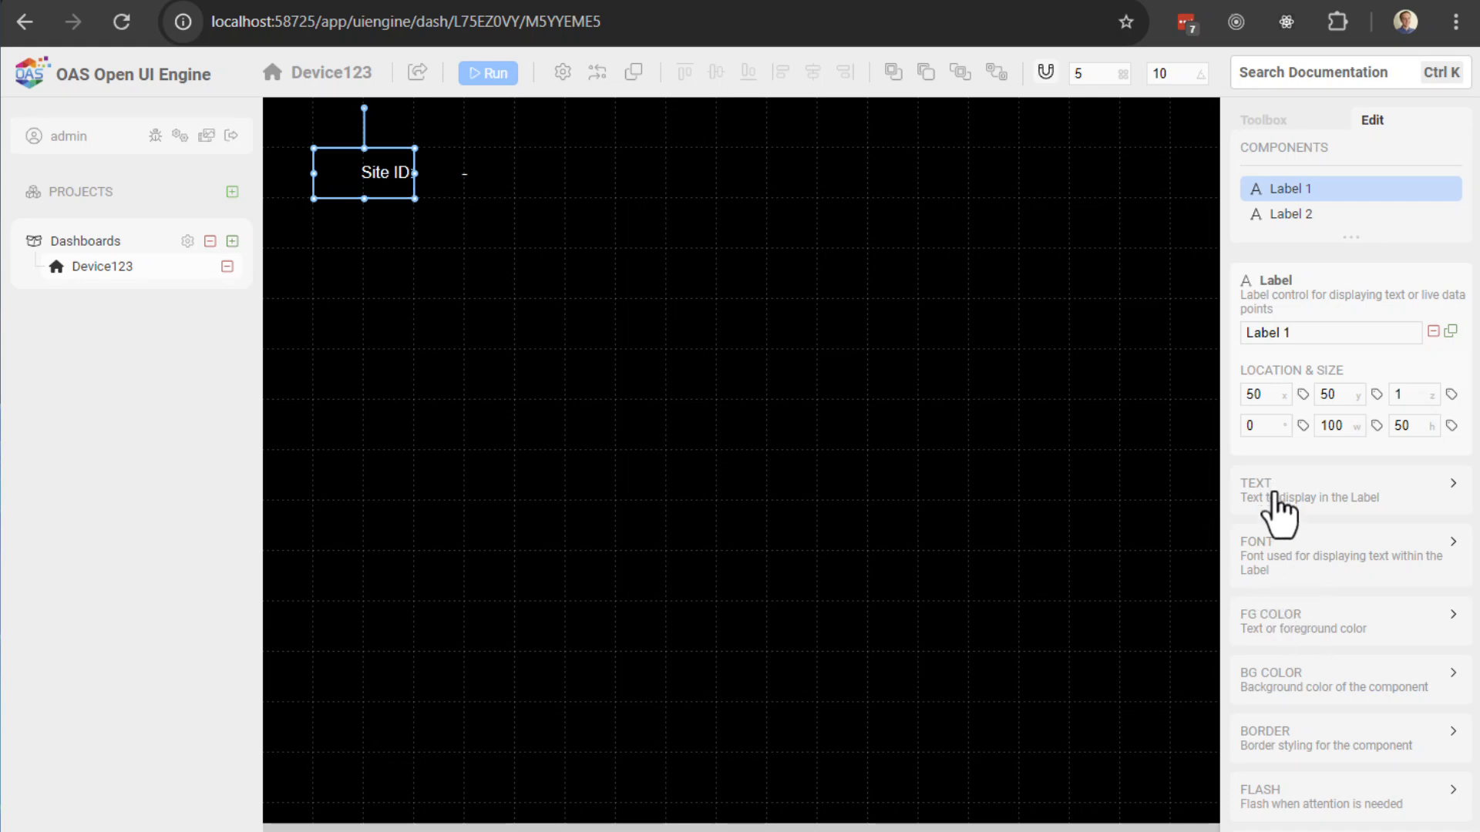
left_click(1260, 561)
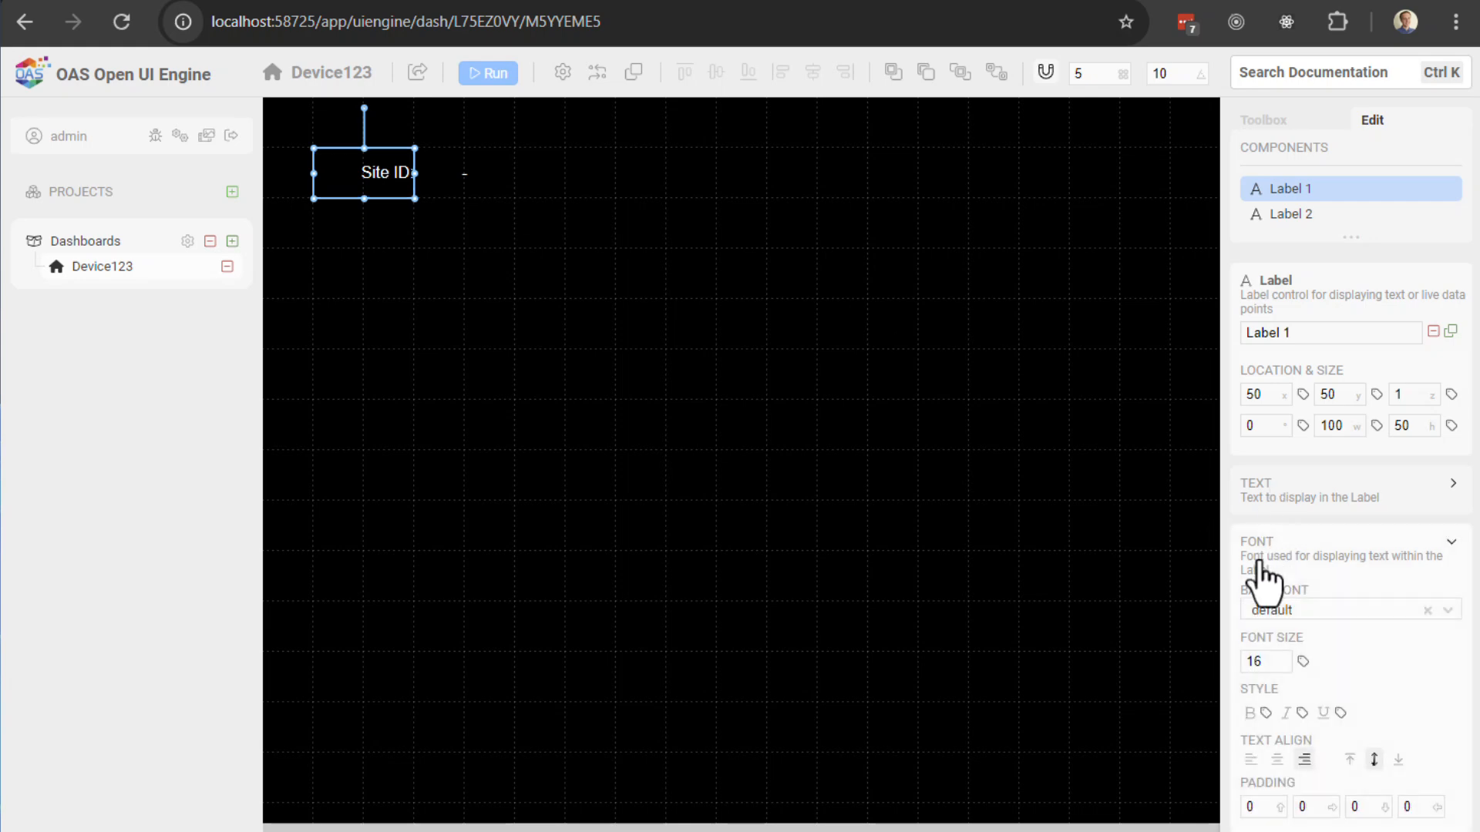
left_click(1312, 806)
type("5")
left_click(923, 524)
left_click(386, 173)
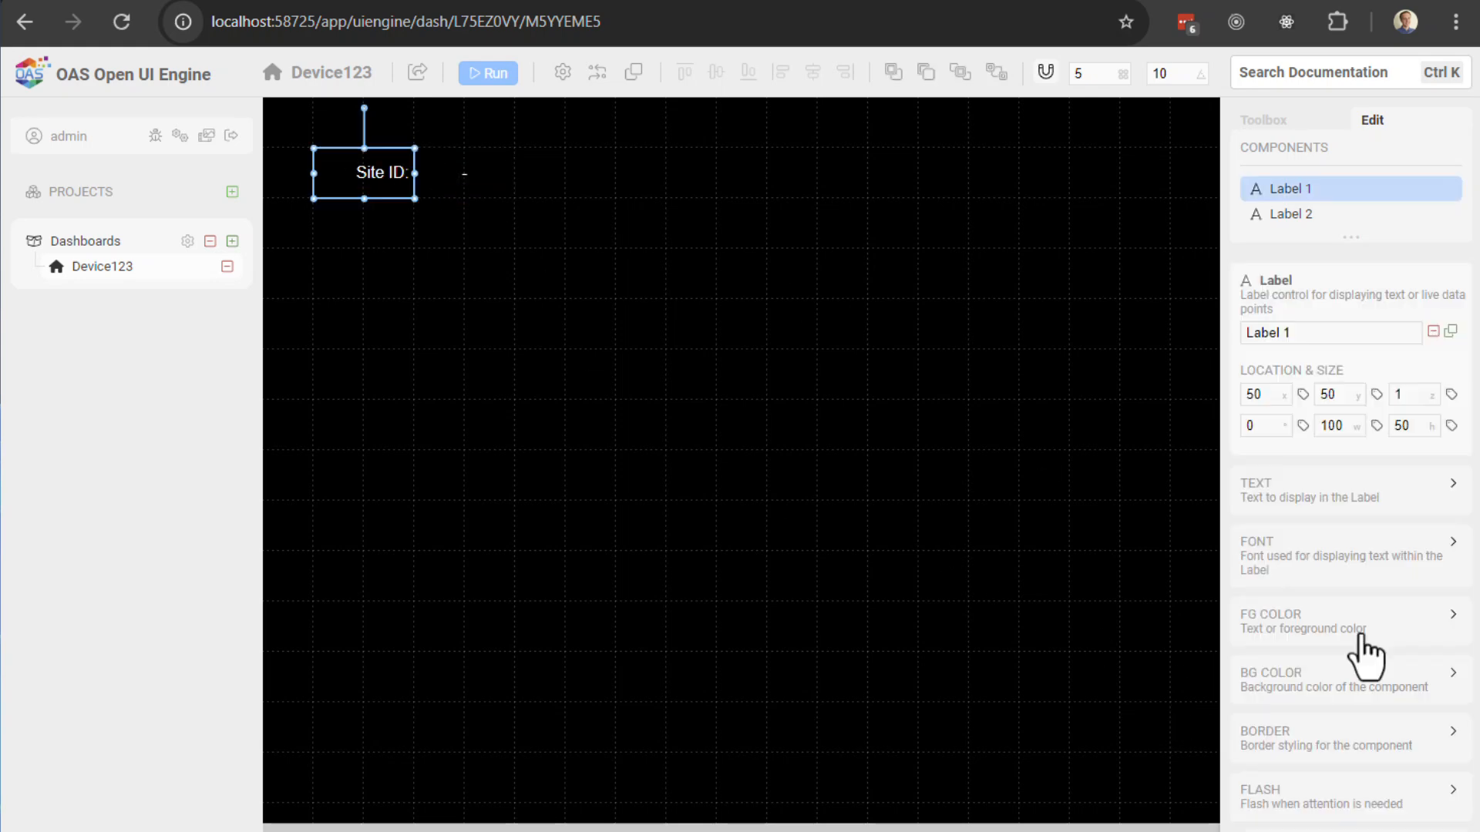
left_click(1266, 561)
left_click(1308, 806)
type("1")
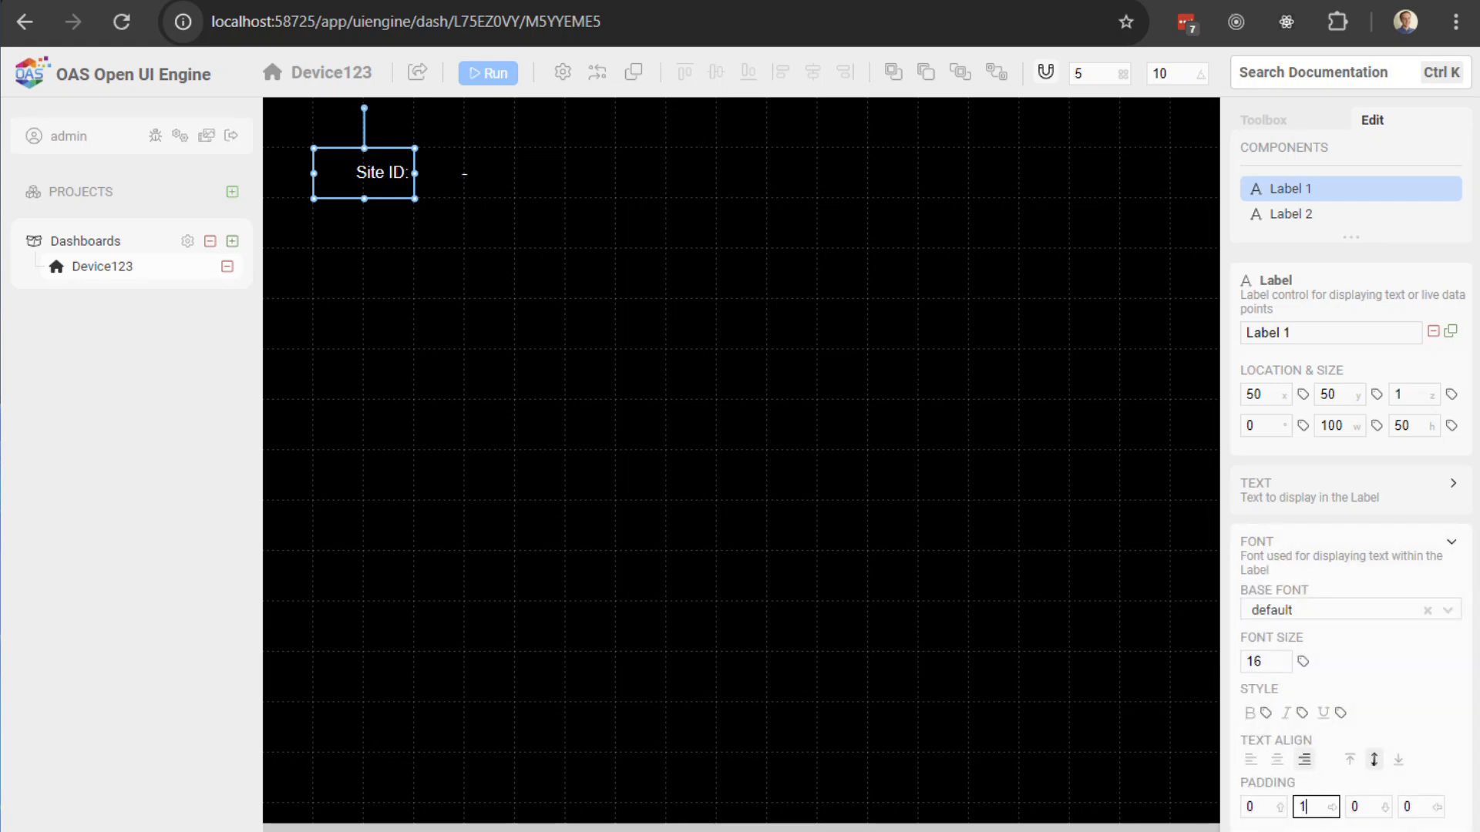
type("0")
key("Return")
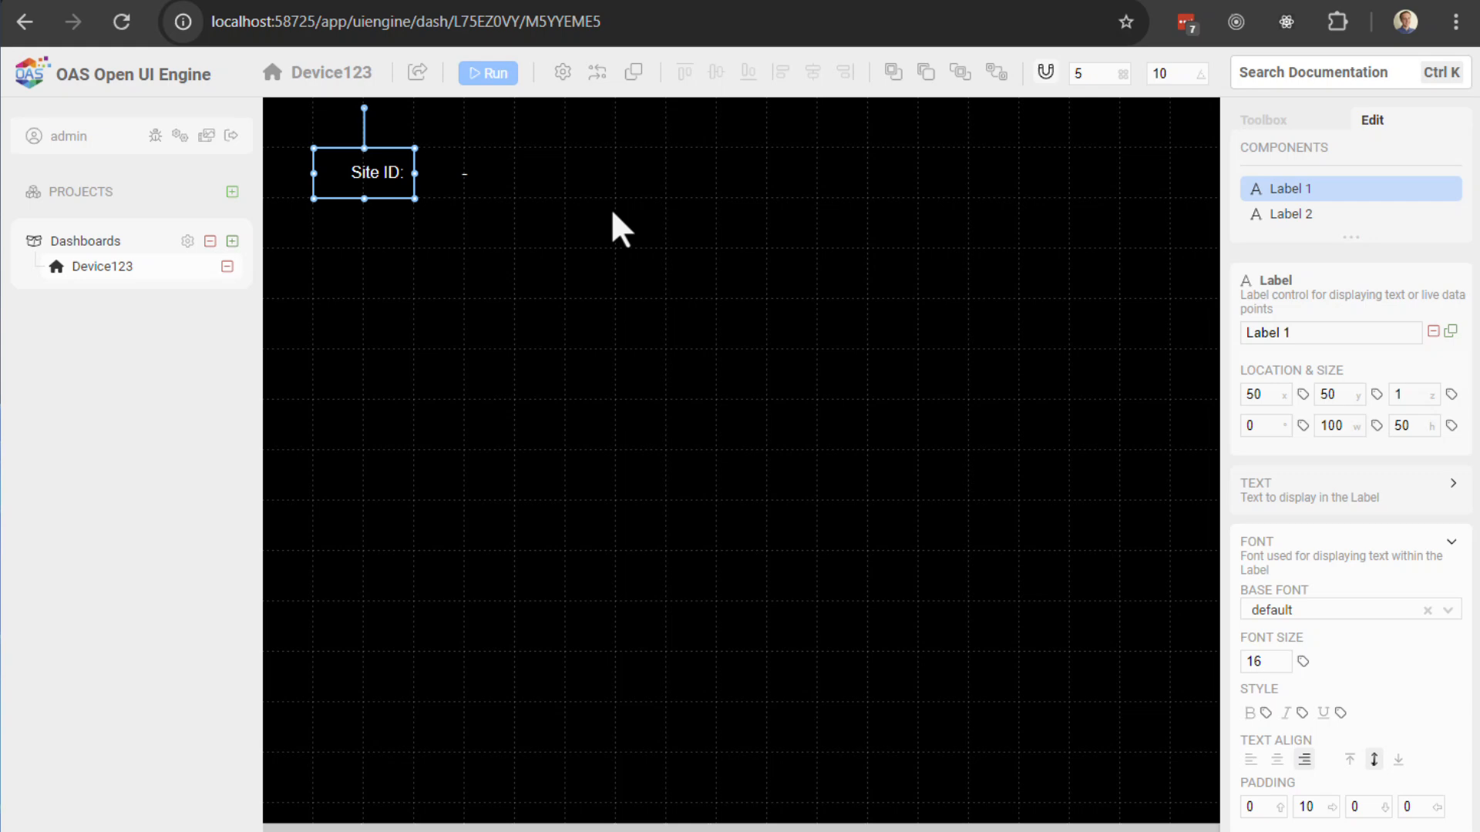
Step: Set the value label's font size to 26 and check it in run mode
left_click(493, 181)
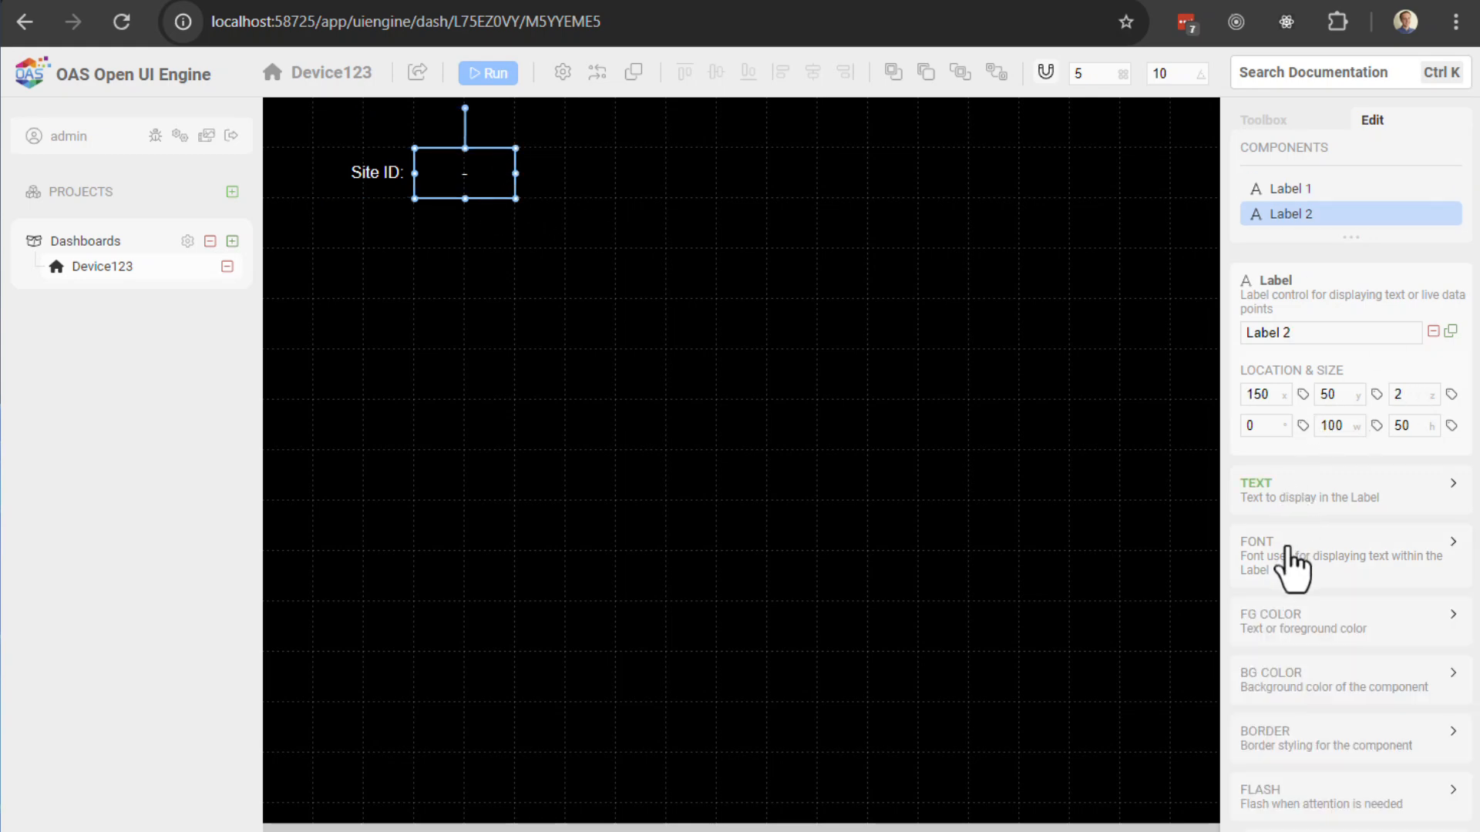
left_click(1288, 563)
double_click(1268, 662)
type("26")
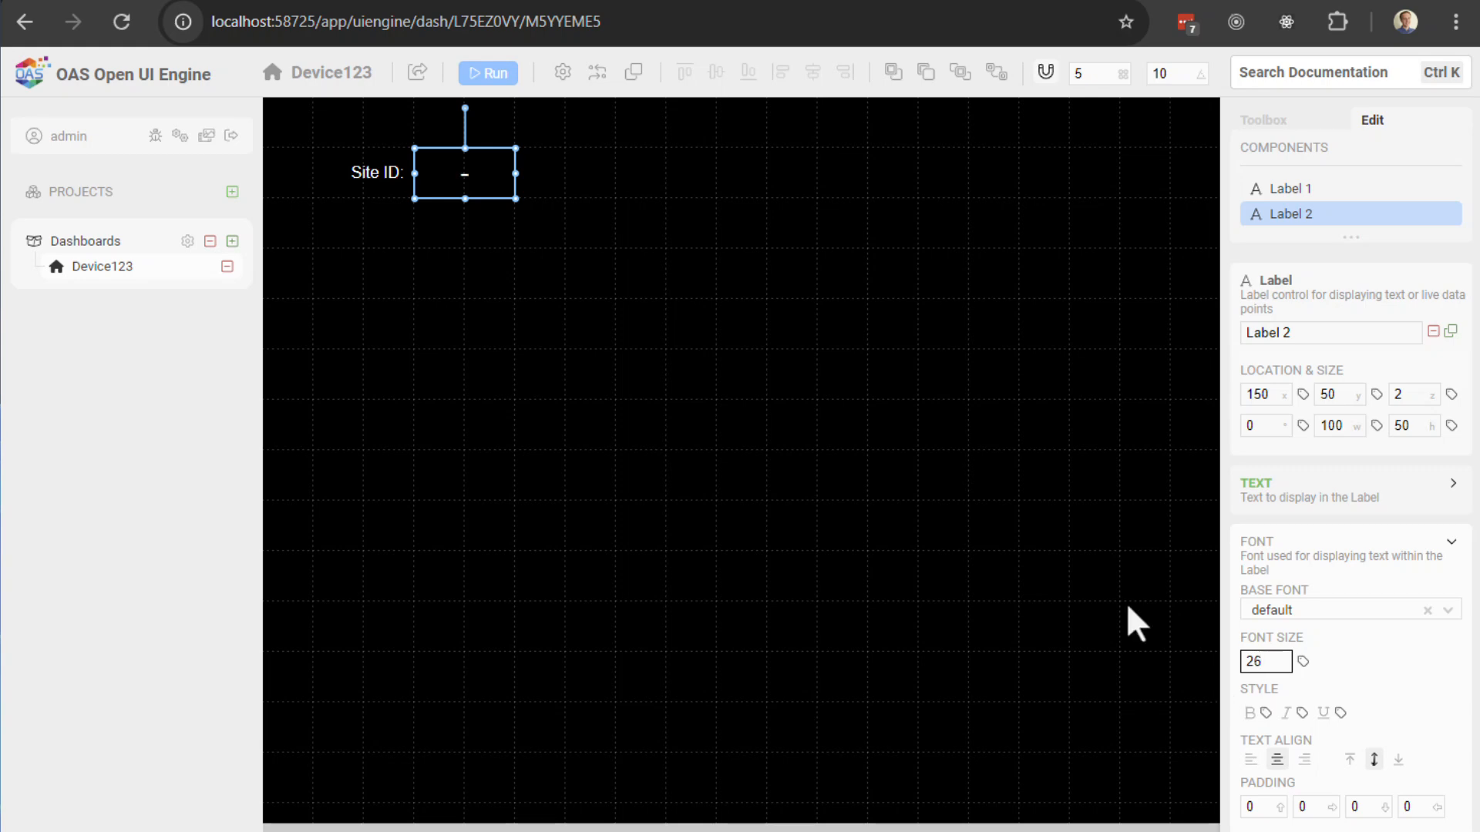
left_click(499, 82)
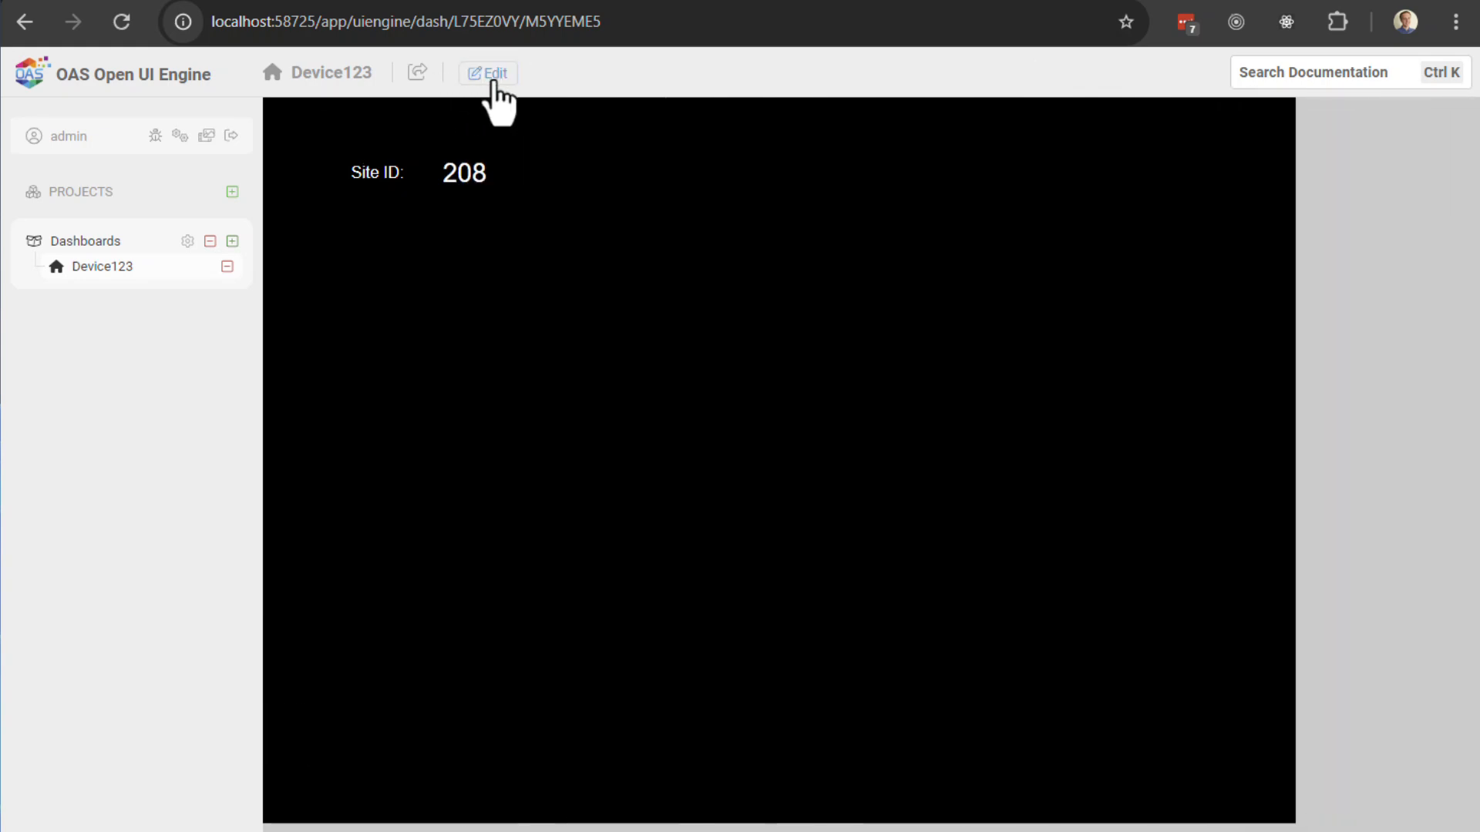
left_click(494, 80)
left_click(435, 177)
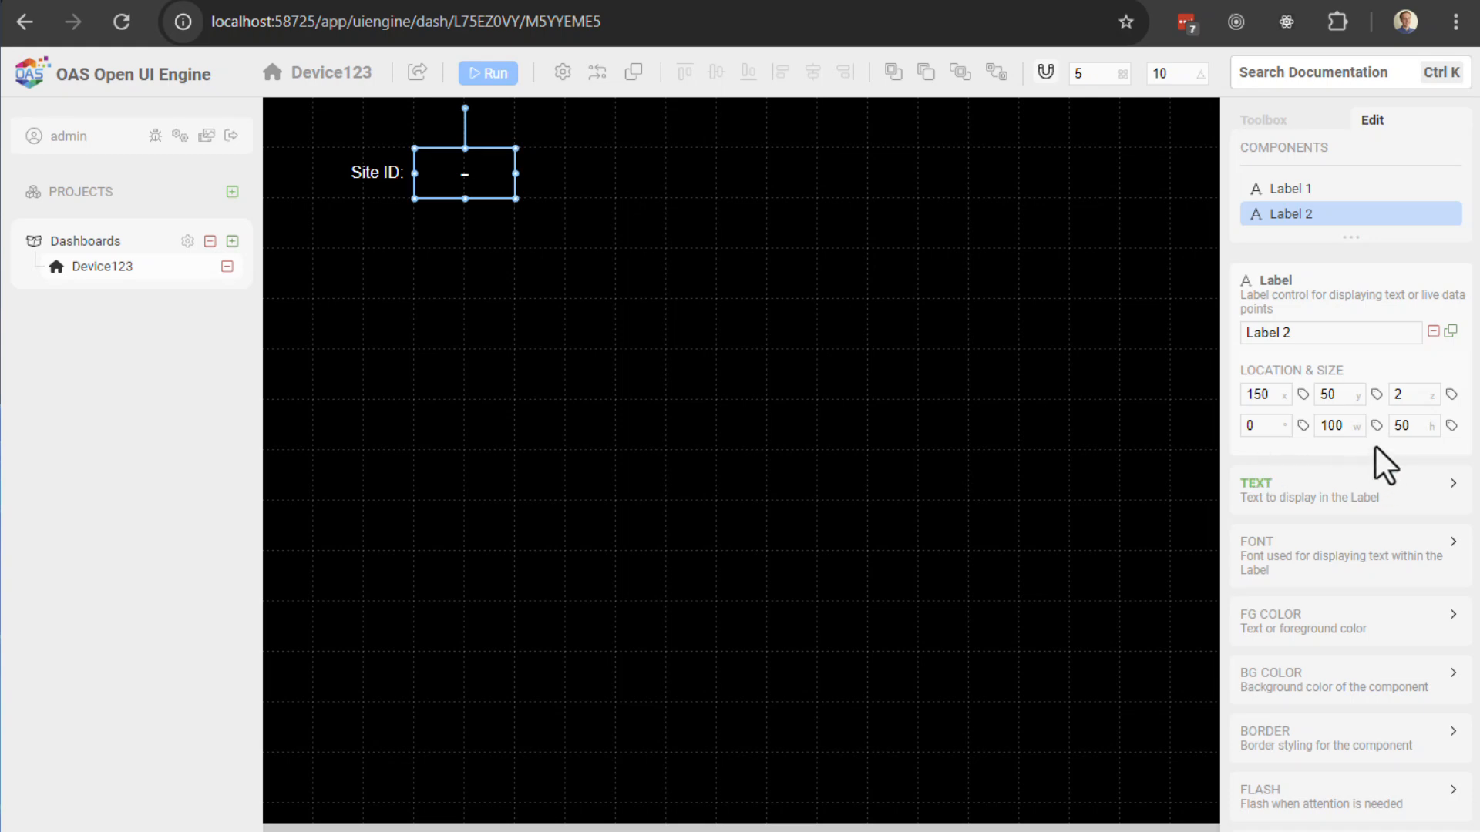
Step: Give the Site ID value label a blue background, trying light blue #99ccff then a darker blue
left_click(1284, 679)
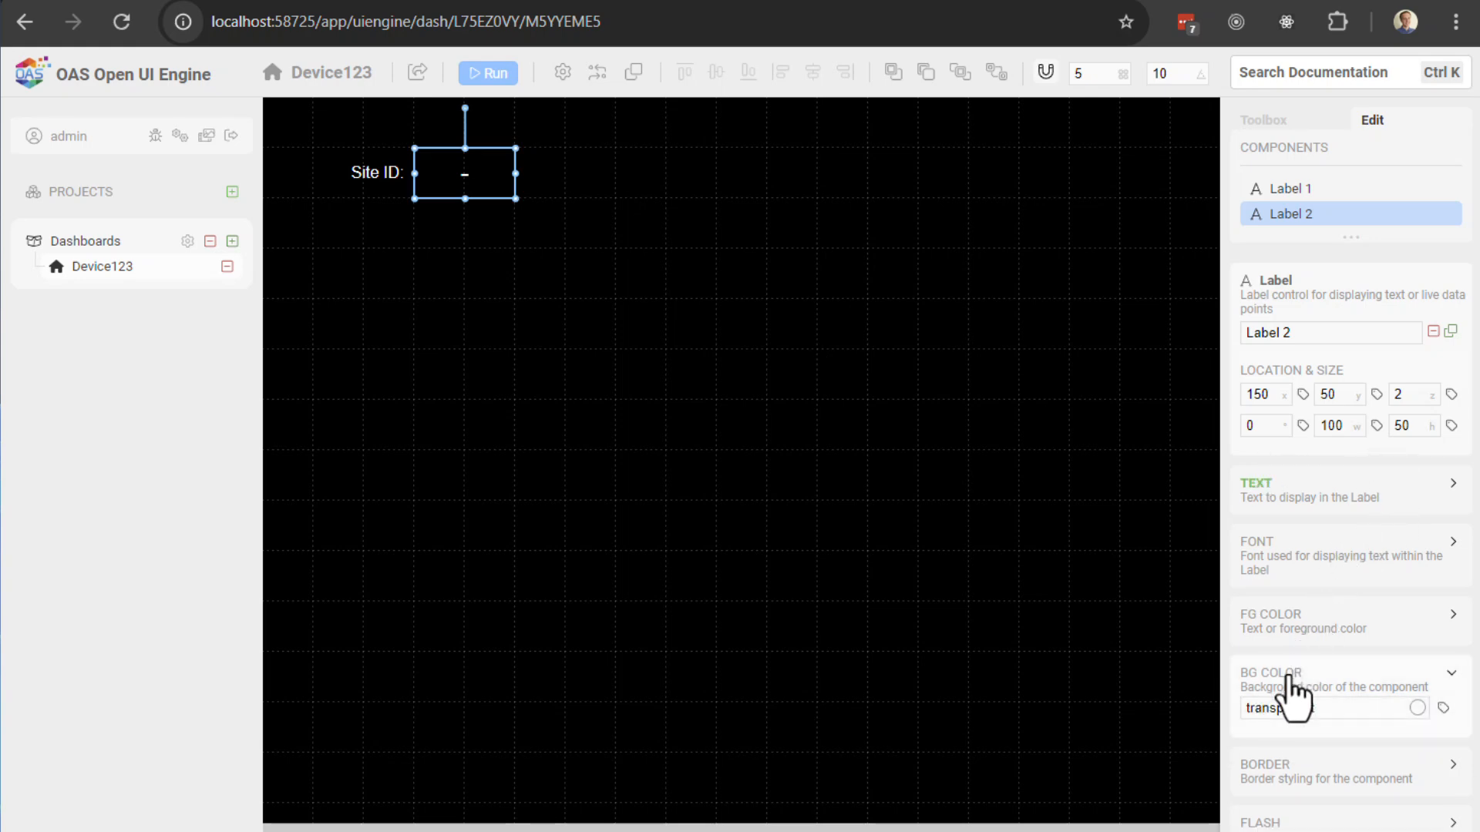
left_click(1416, 710)
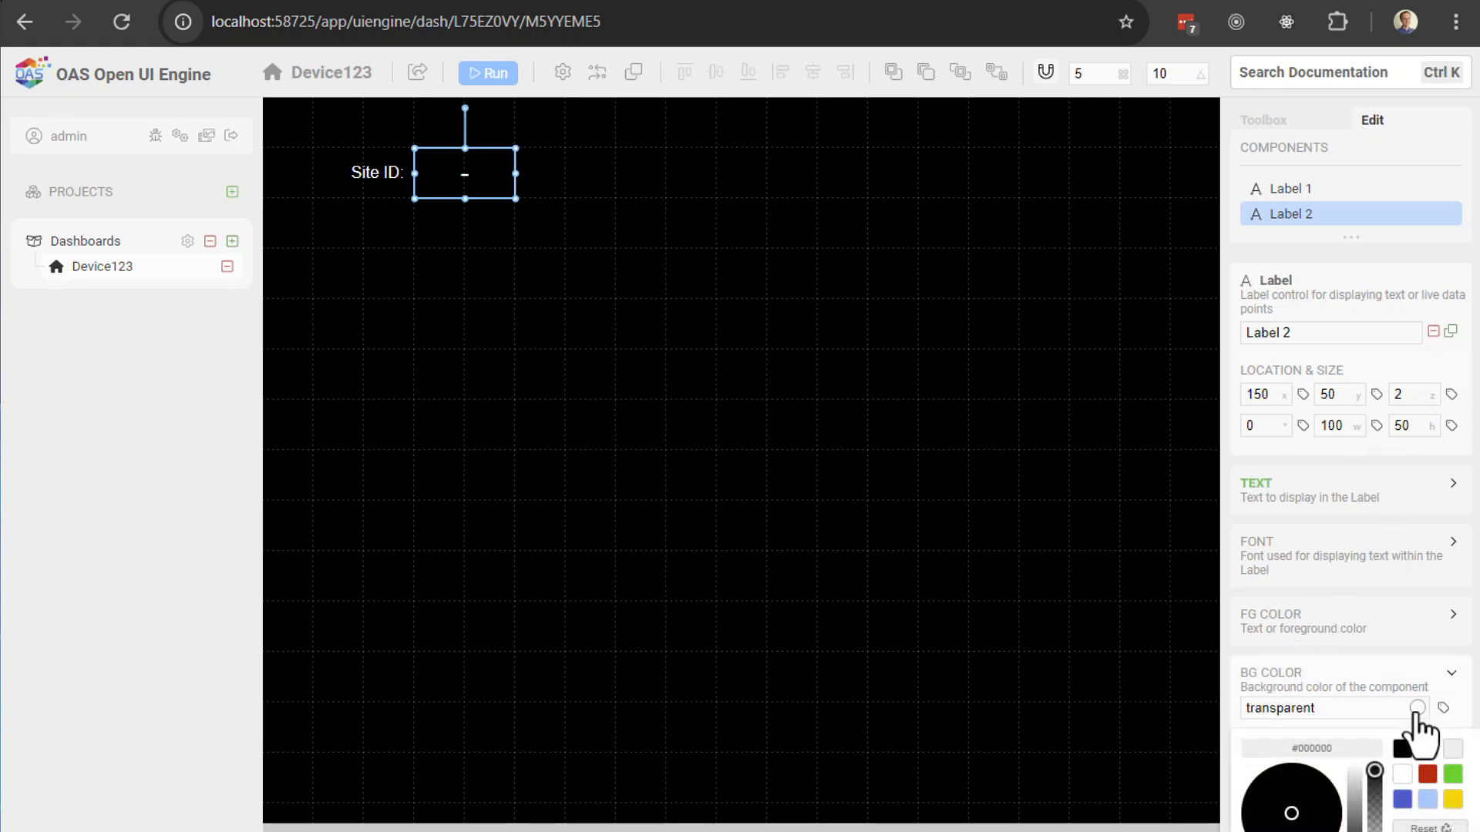
left_click(1428, 801)
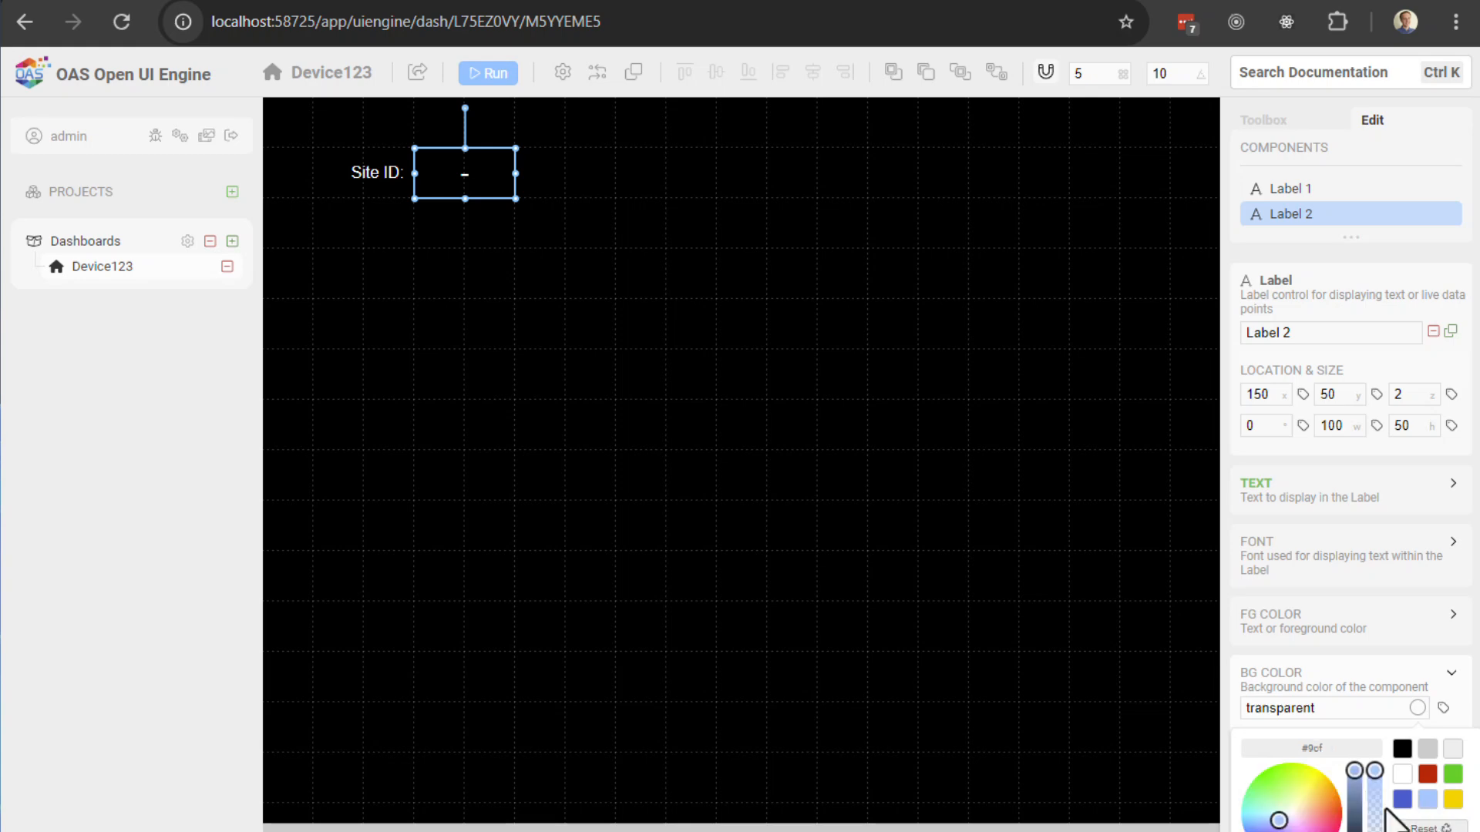
left_click(1357, 797)
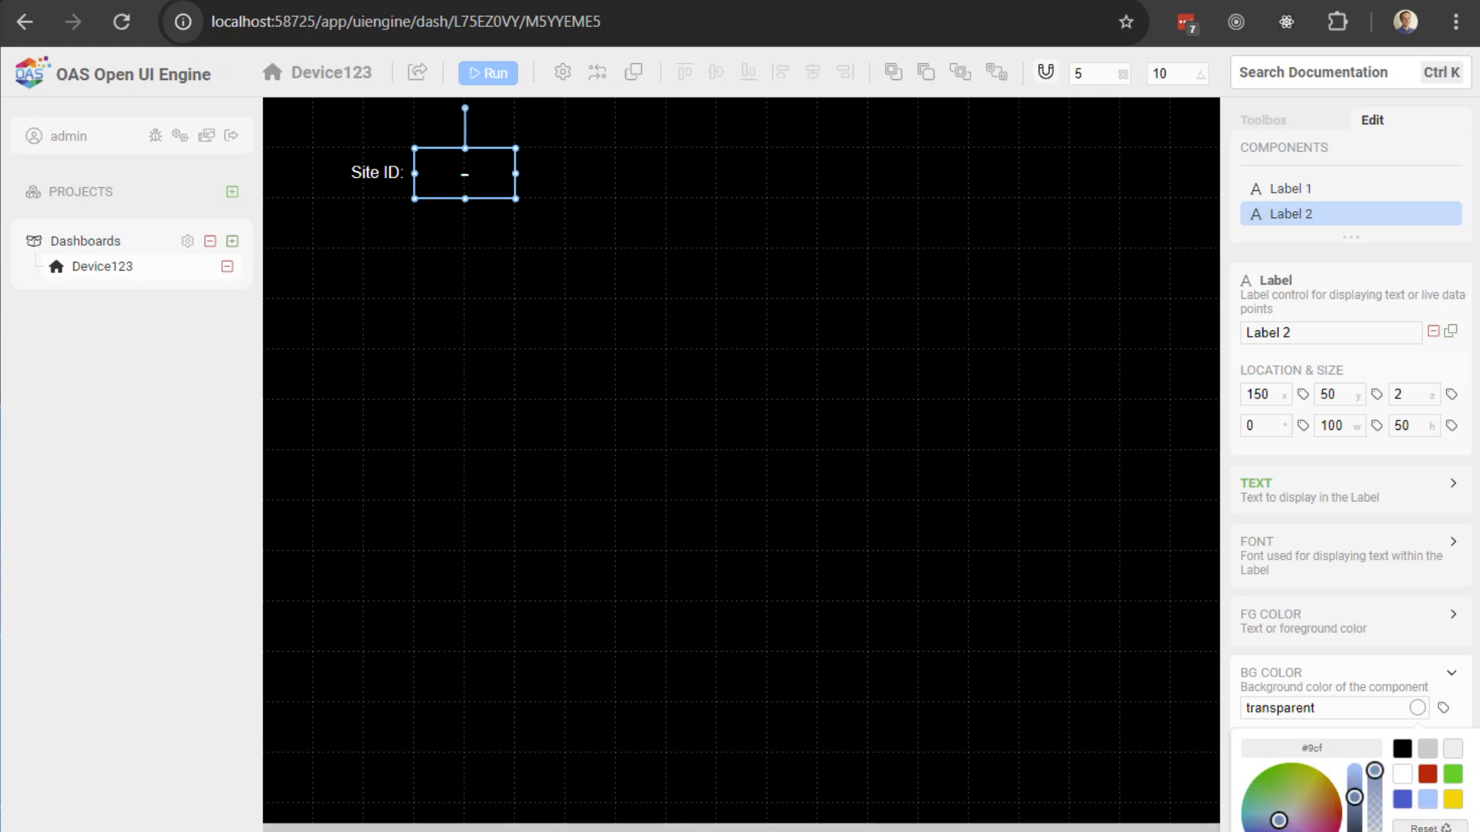
left_click_drag(1353, 795, 1355, 760)
left_click(1430, 831)
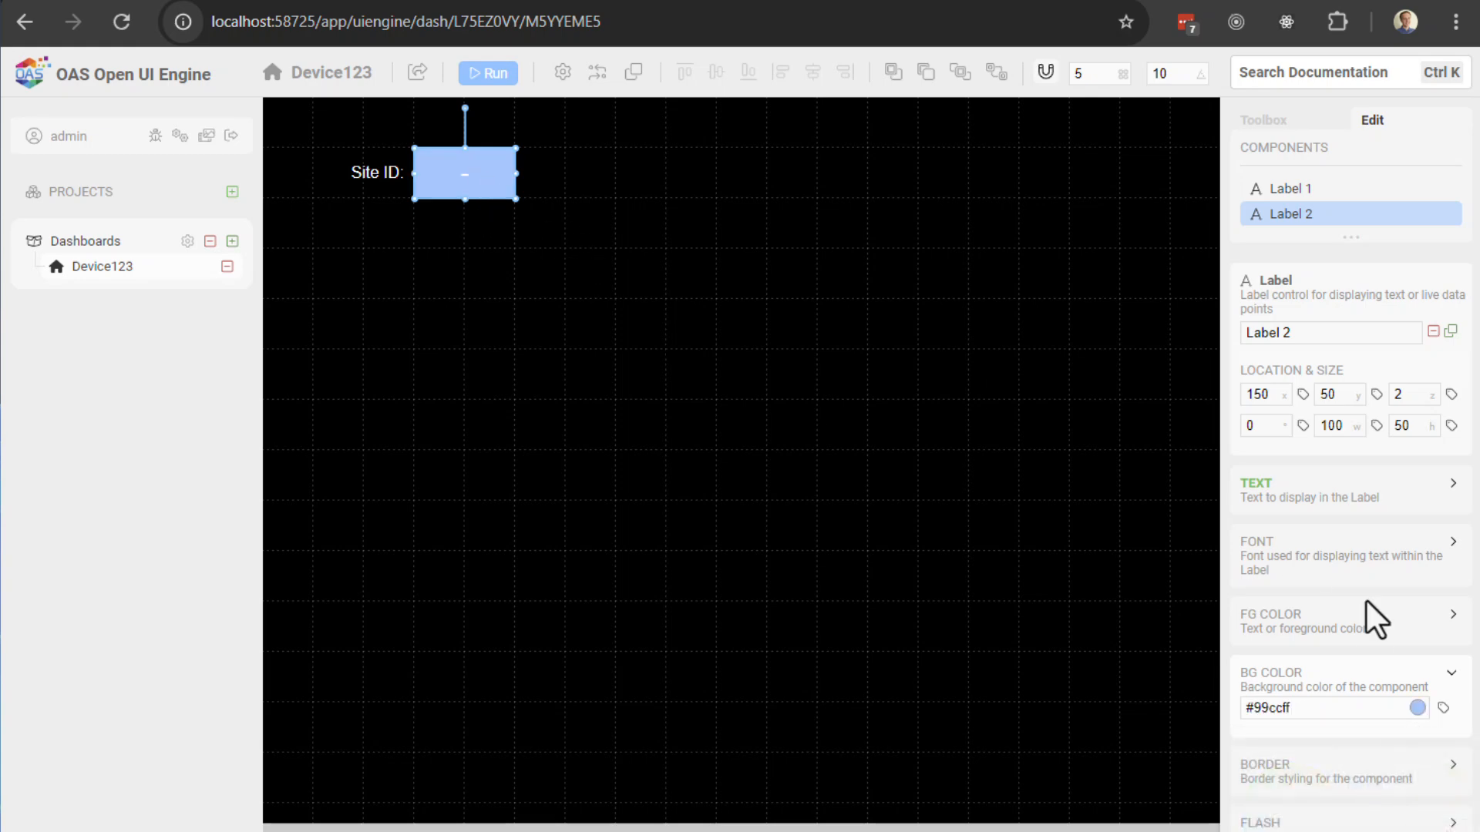
left_click(1417, 707)
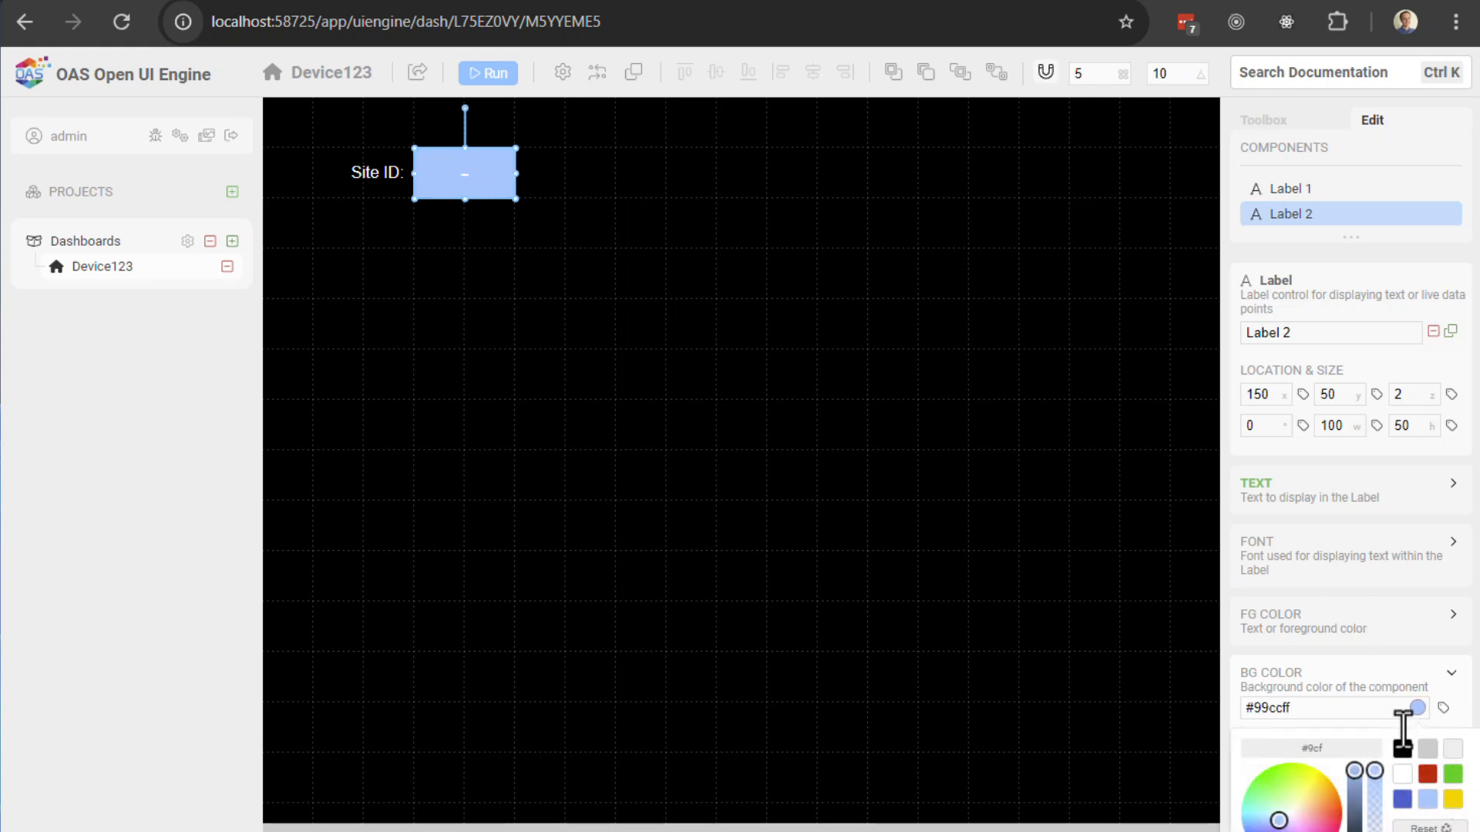
left_click(1405, 801)
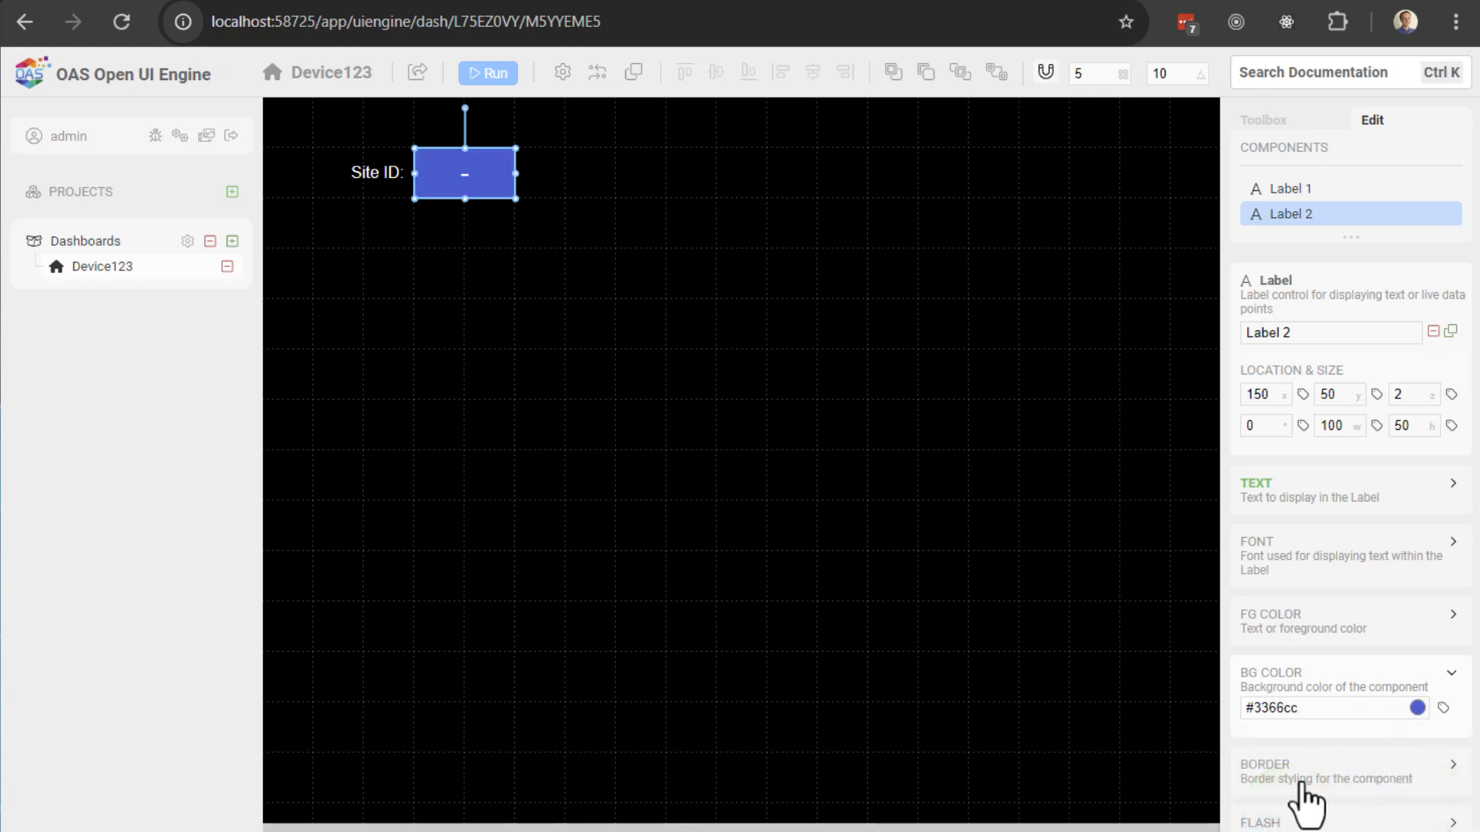
left_click(1298, 783)
Step: Give the value label a white border of width 2, then preview it running with 208
left_click(1265, 817)
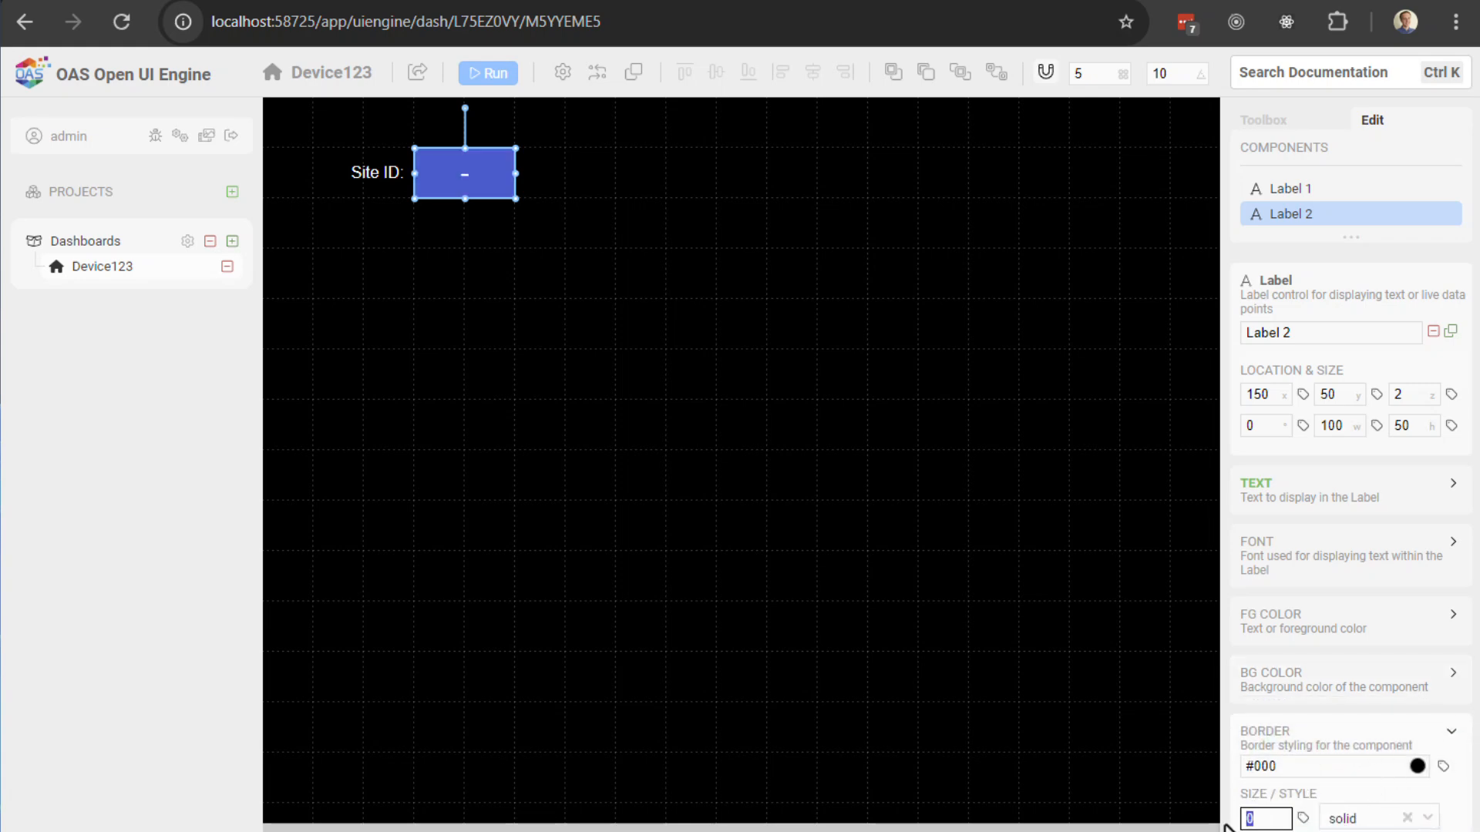
key("BackSpace")
type("2")
left_click(982, 520)
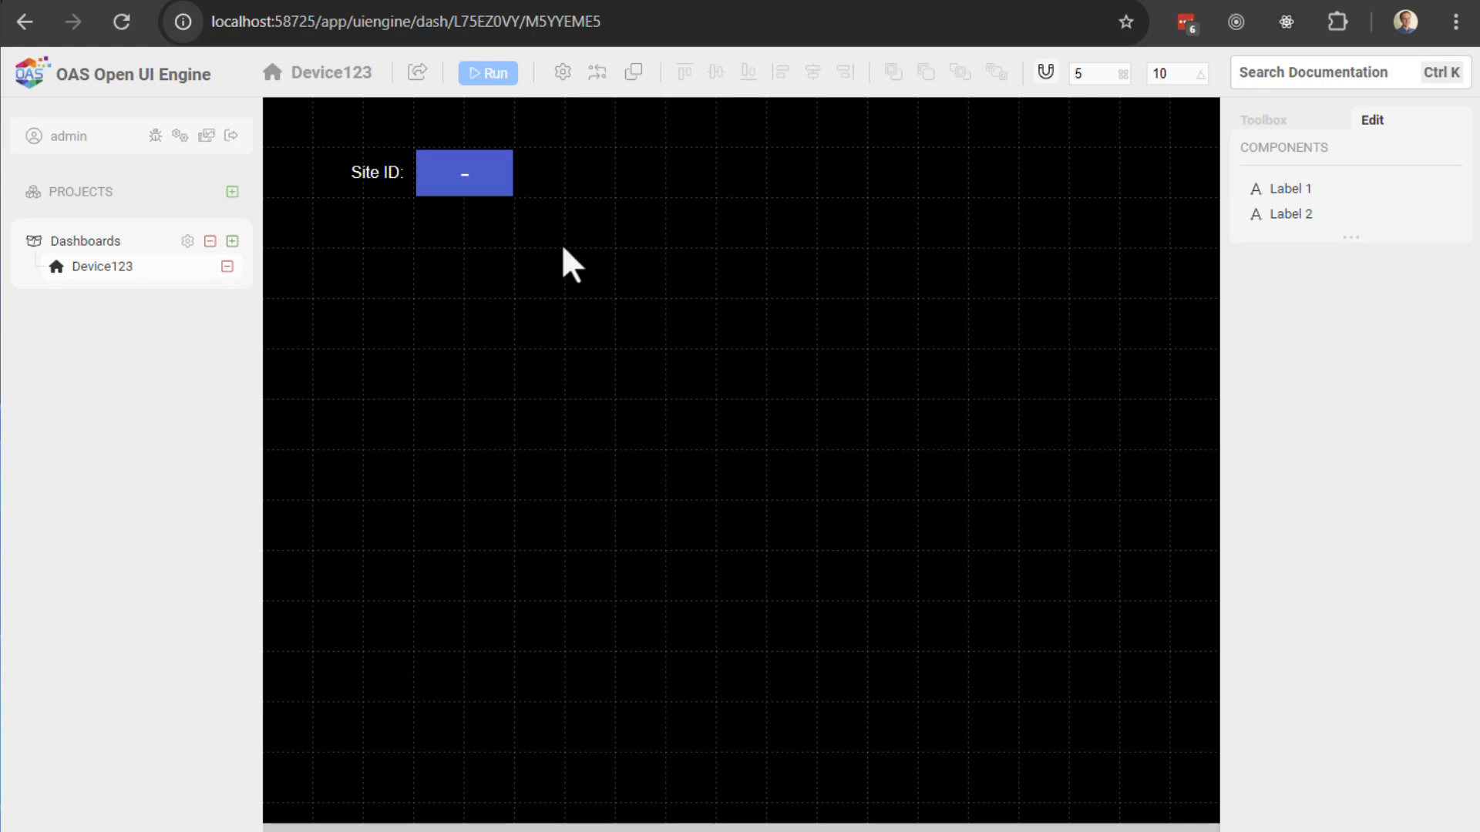
left_click(482, 183)
left_click(1280, 682)
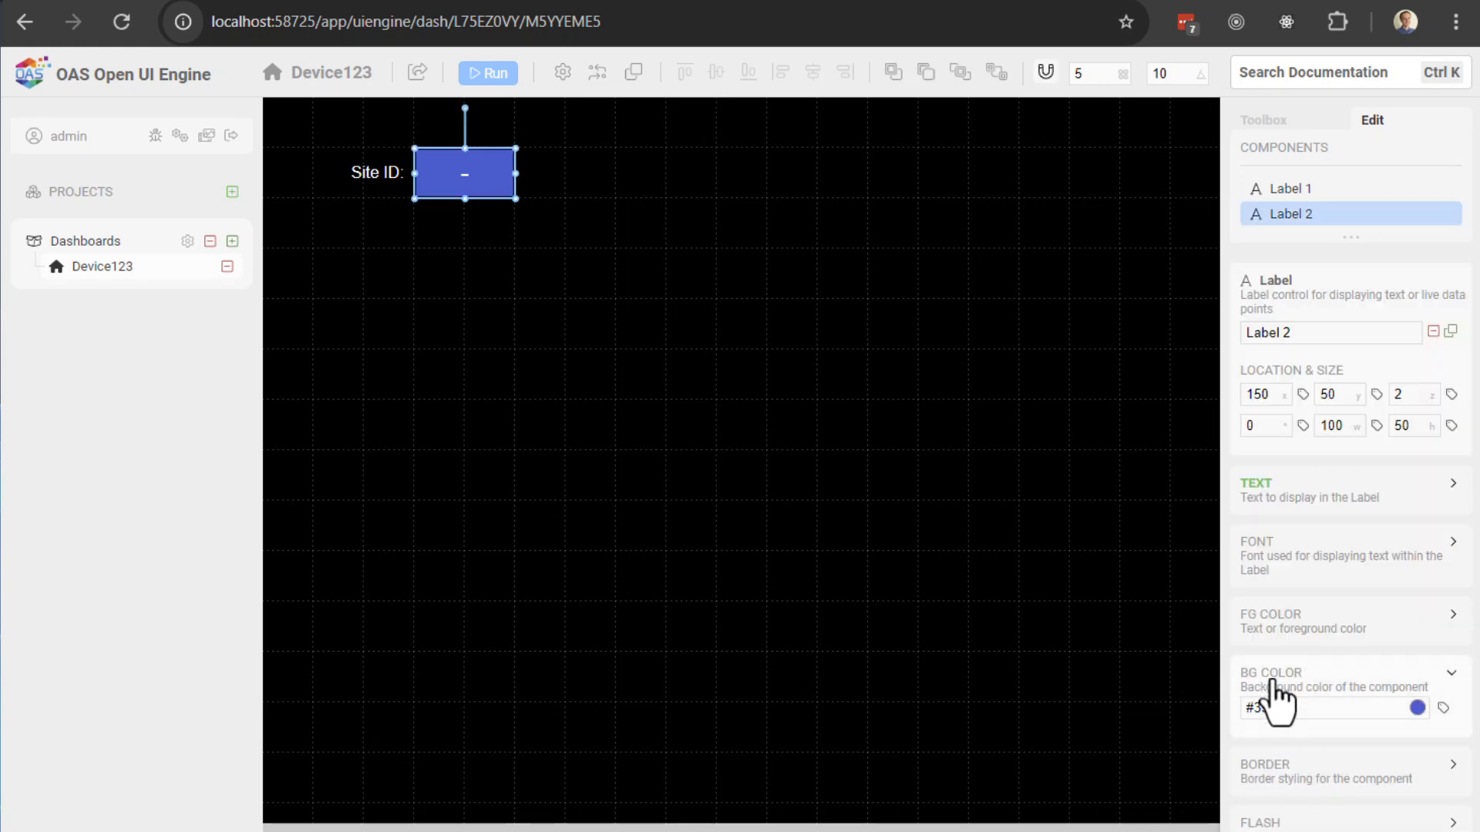
left_click(1317, 640)
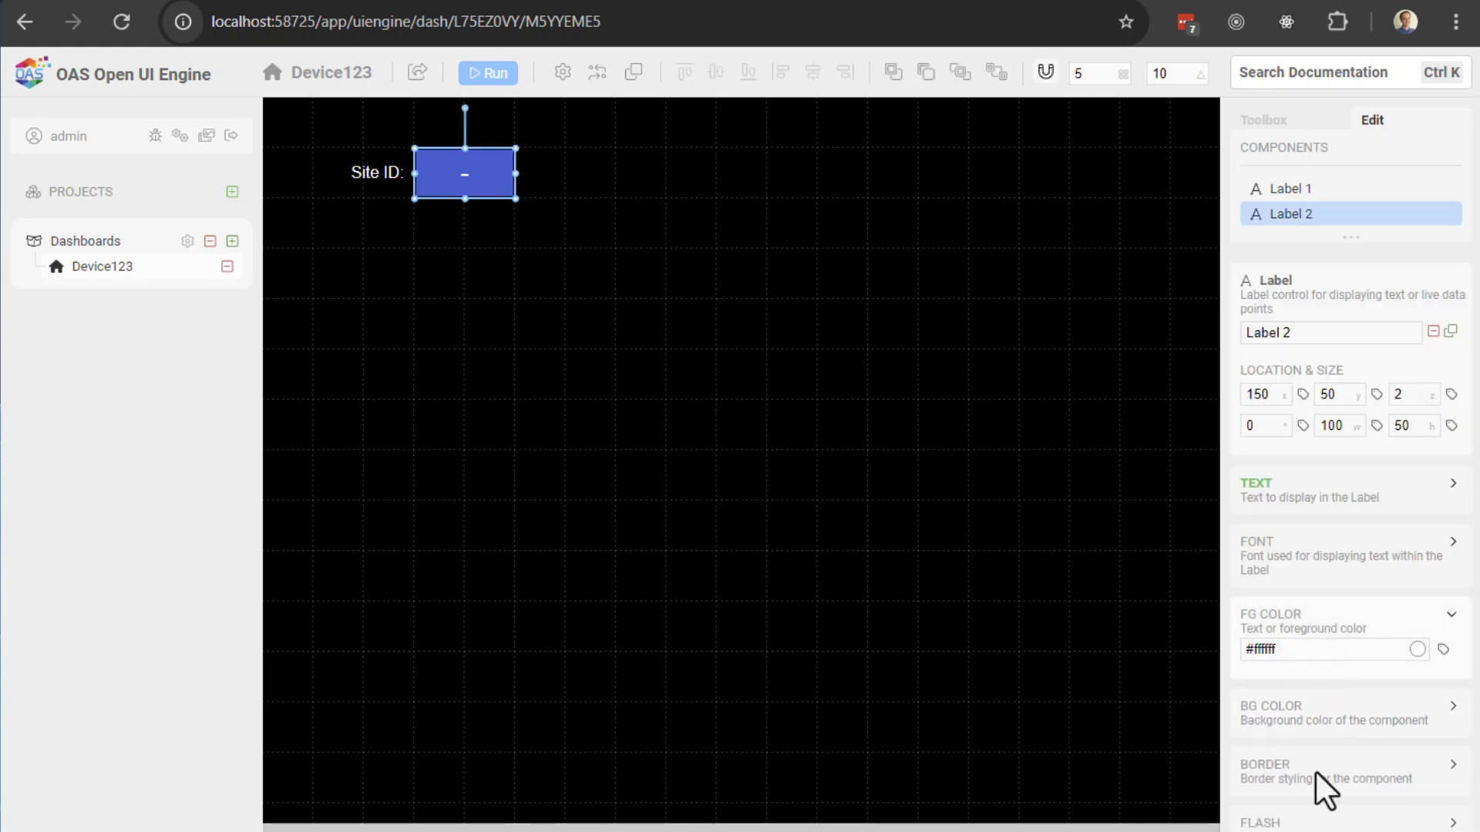
left_click(1285, 775)
left_click(1417, 766)
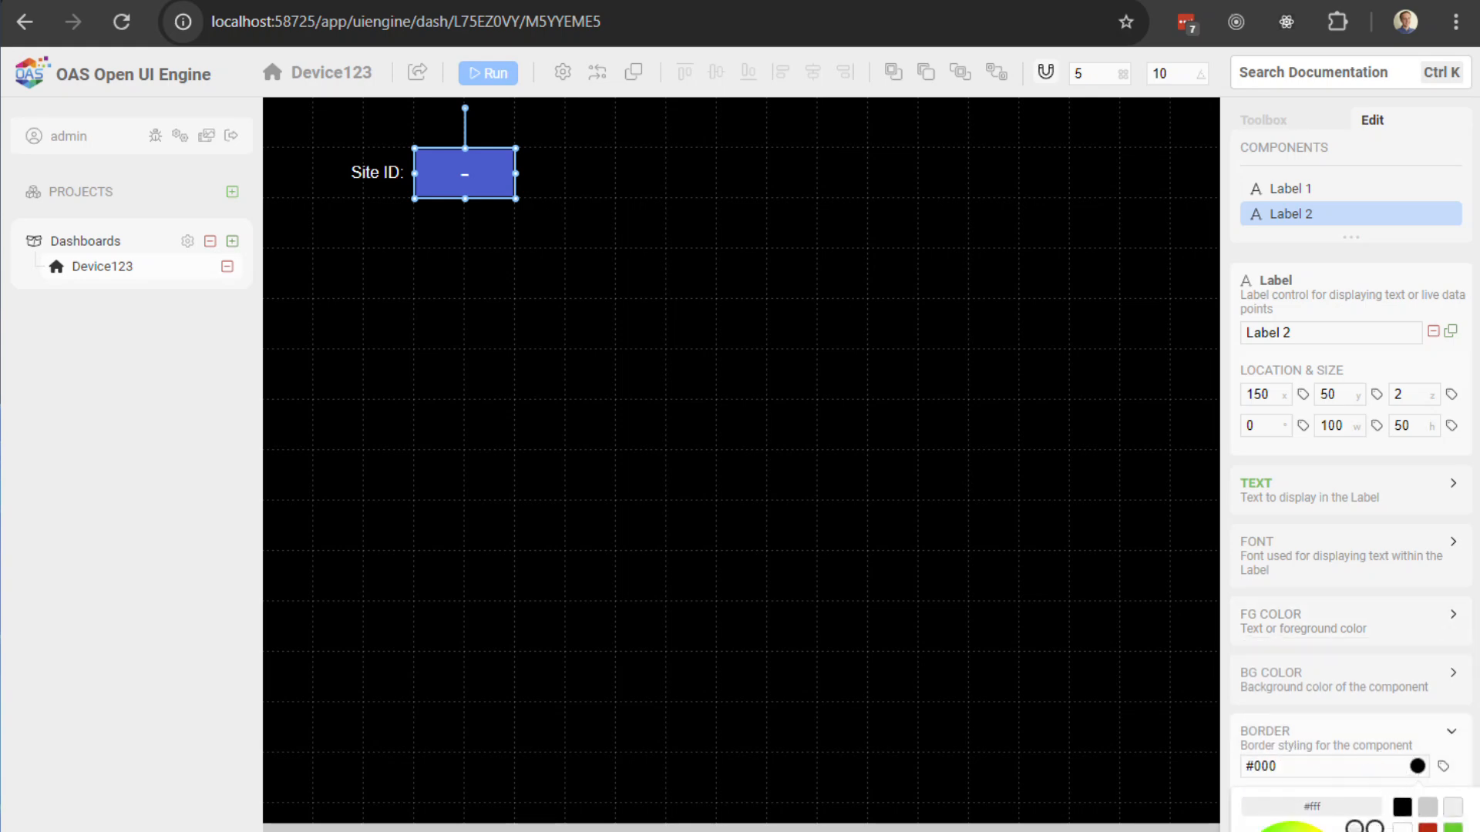
left_click(1033, 563)
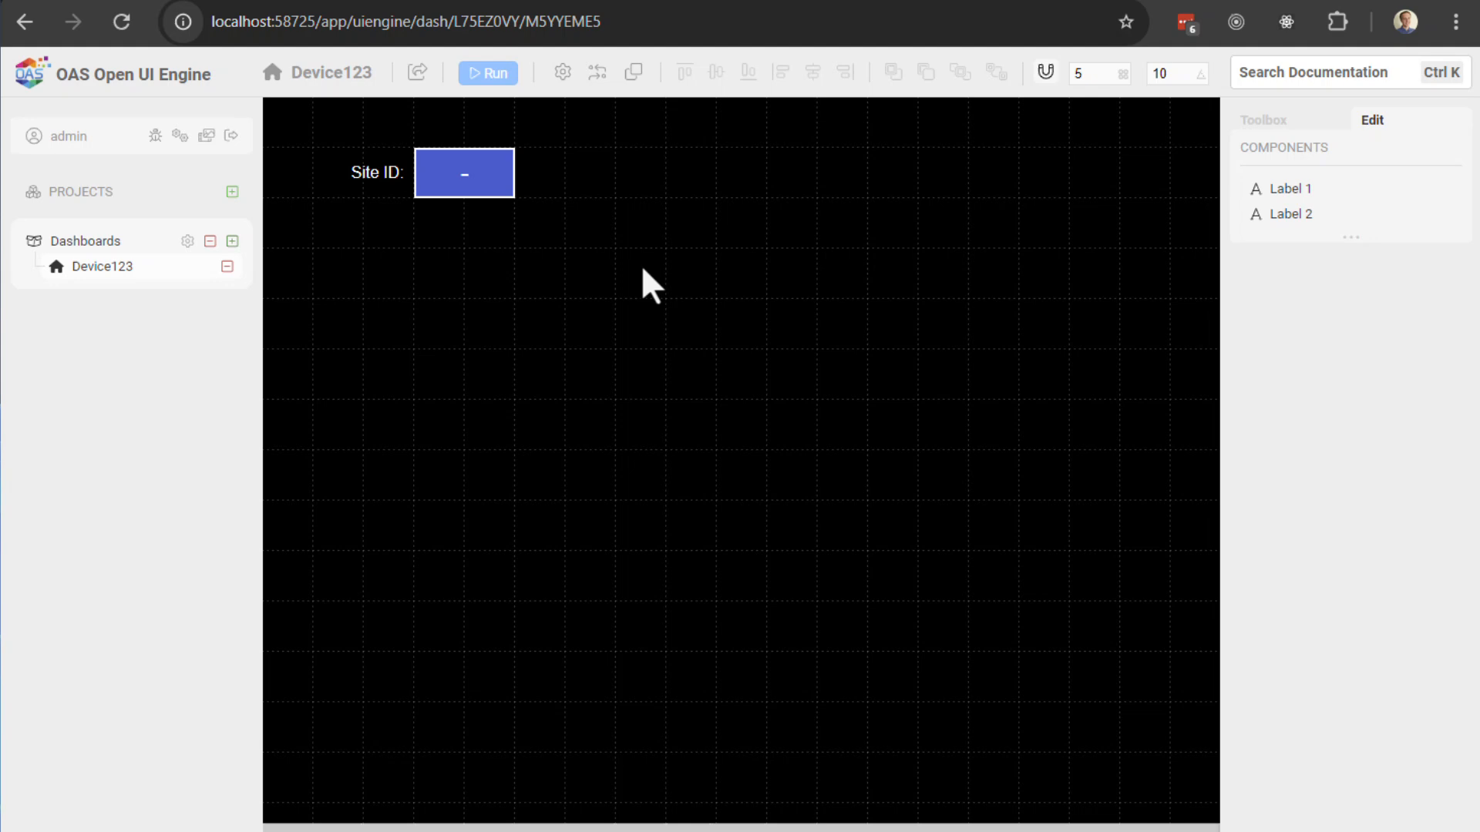
left_click(493, 77)
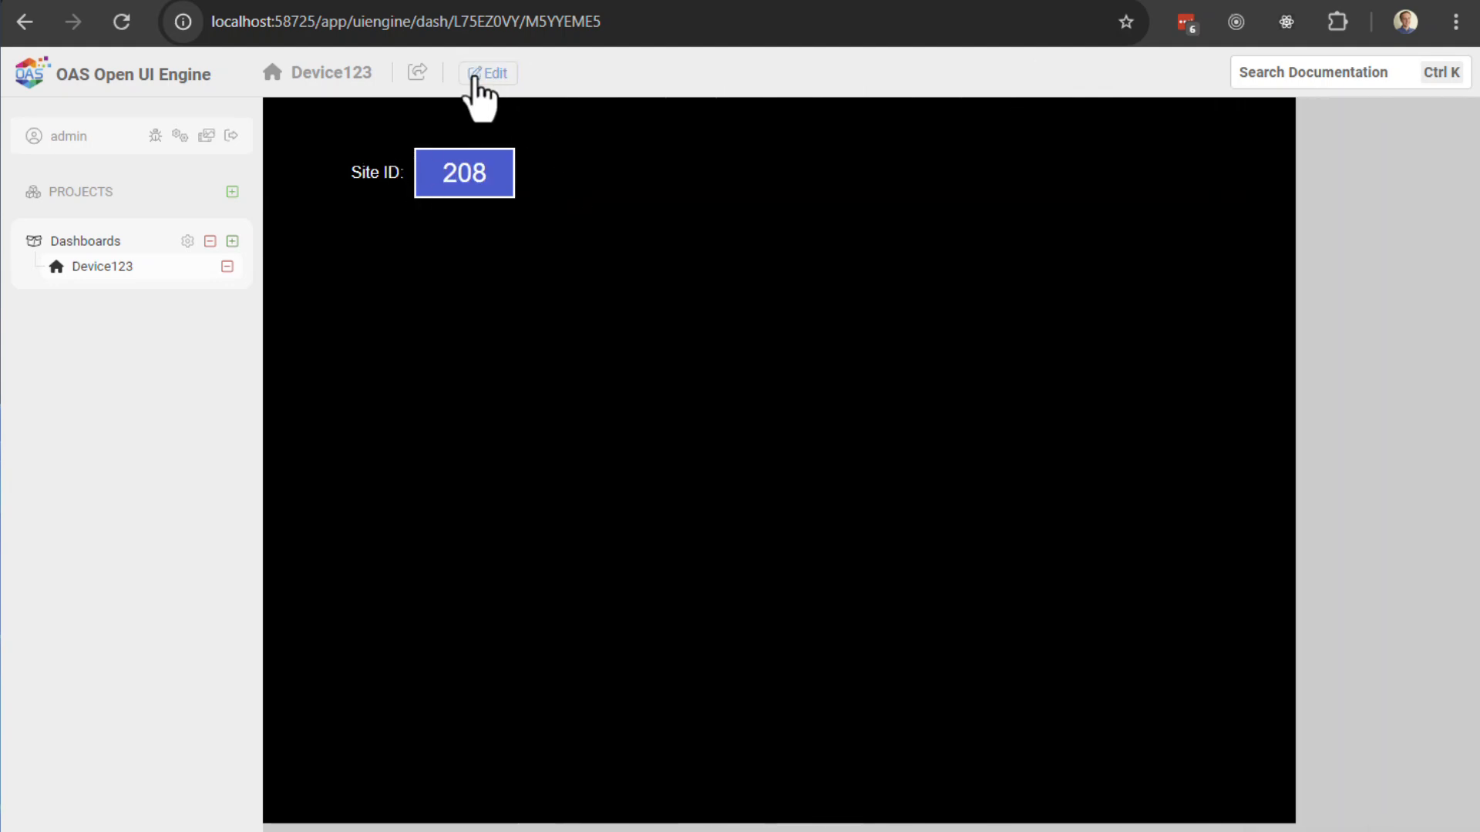
left_click(482, 75)
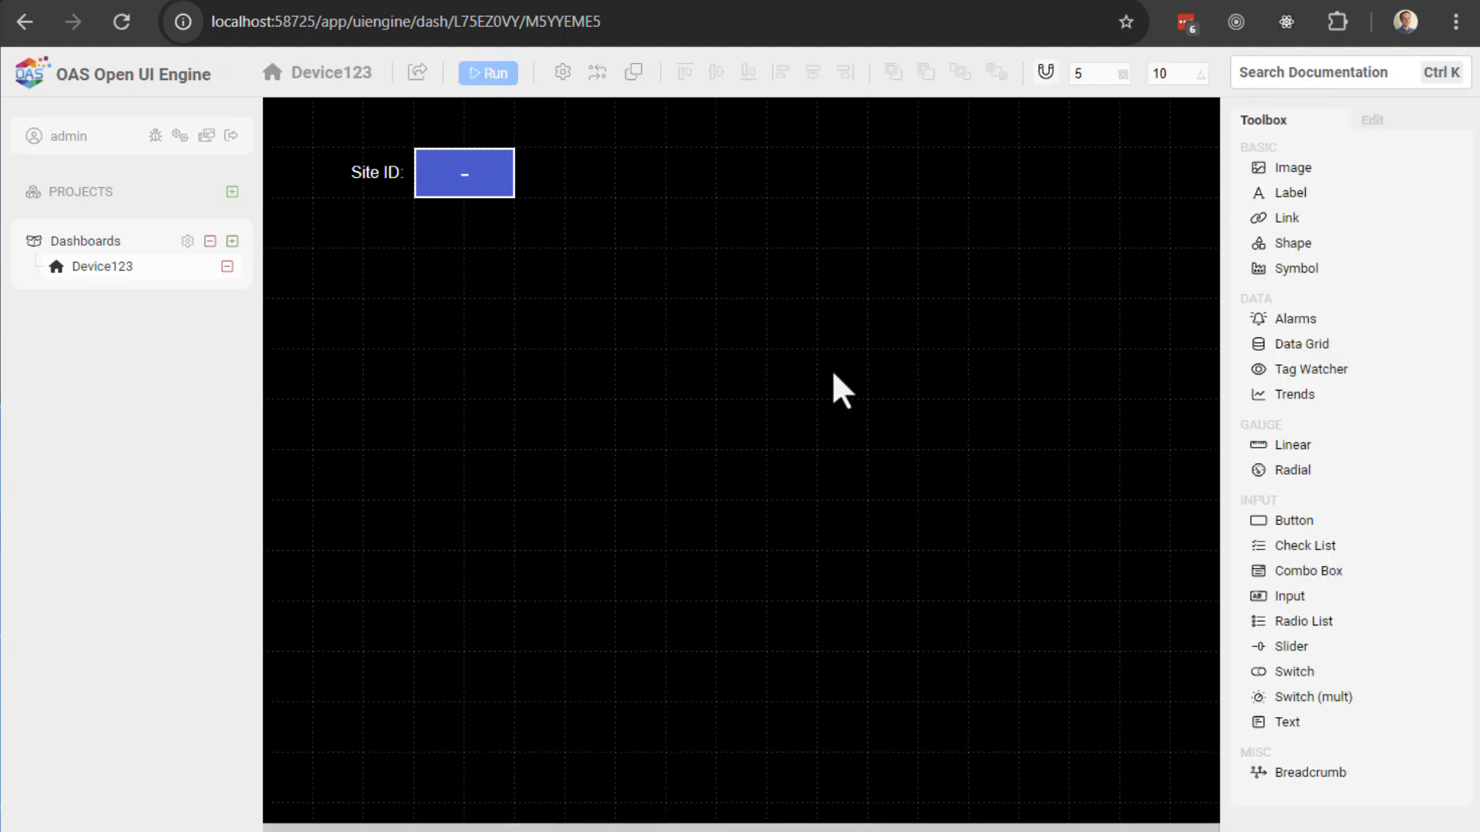
Step: Add a new label below Site ID and resize it to 150×50
left_click(1288, 194)
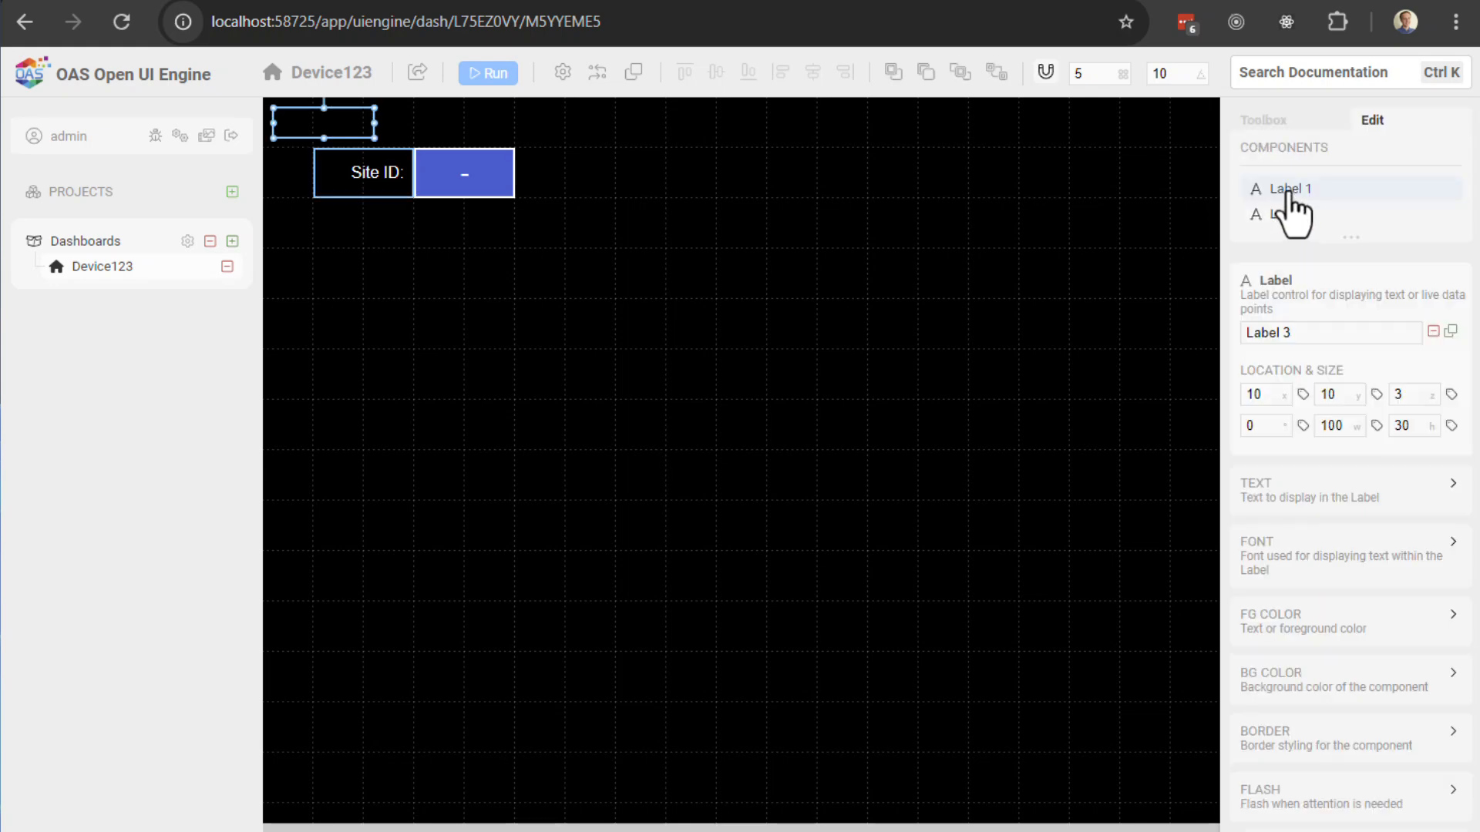
left_click_drag(337, 132, 382, 275)
left_click_drag(409, 277, 465, 300)
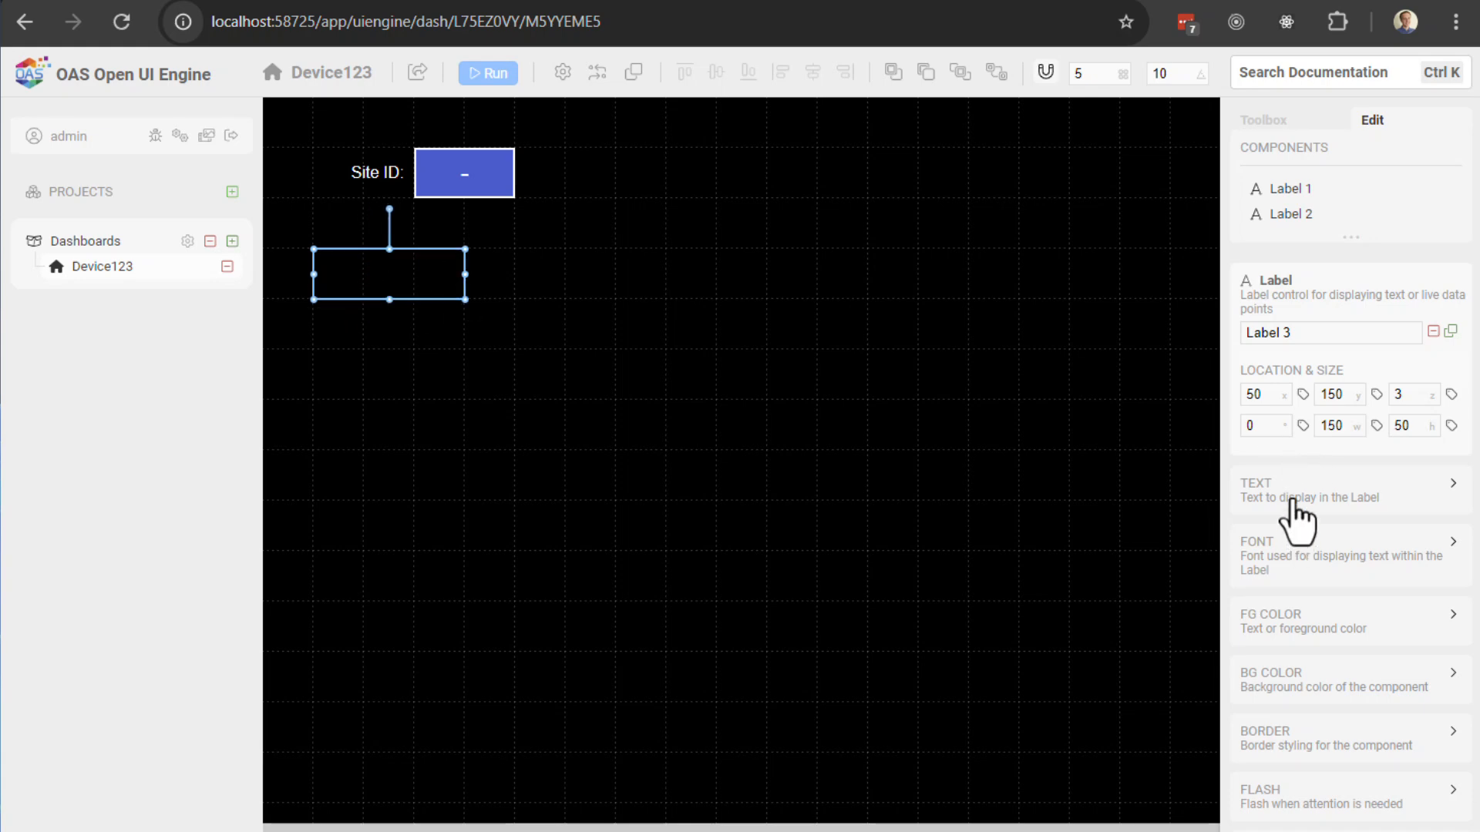
Step: Add a tag-driven background colour rule to the label using red #cc0000
left_click(1273, 688)
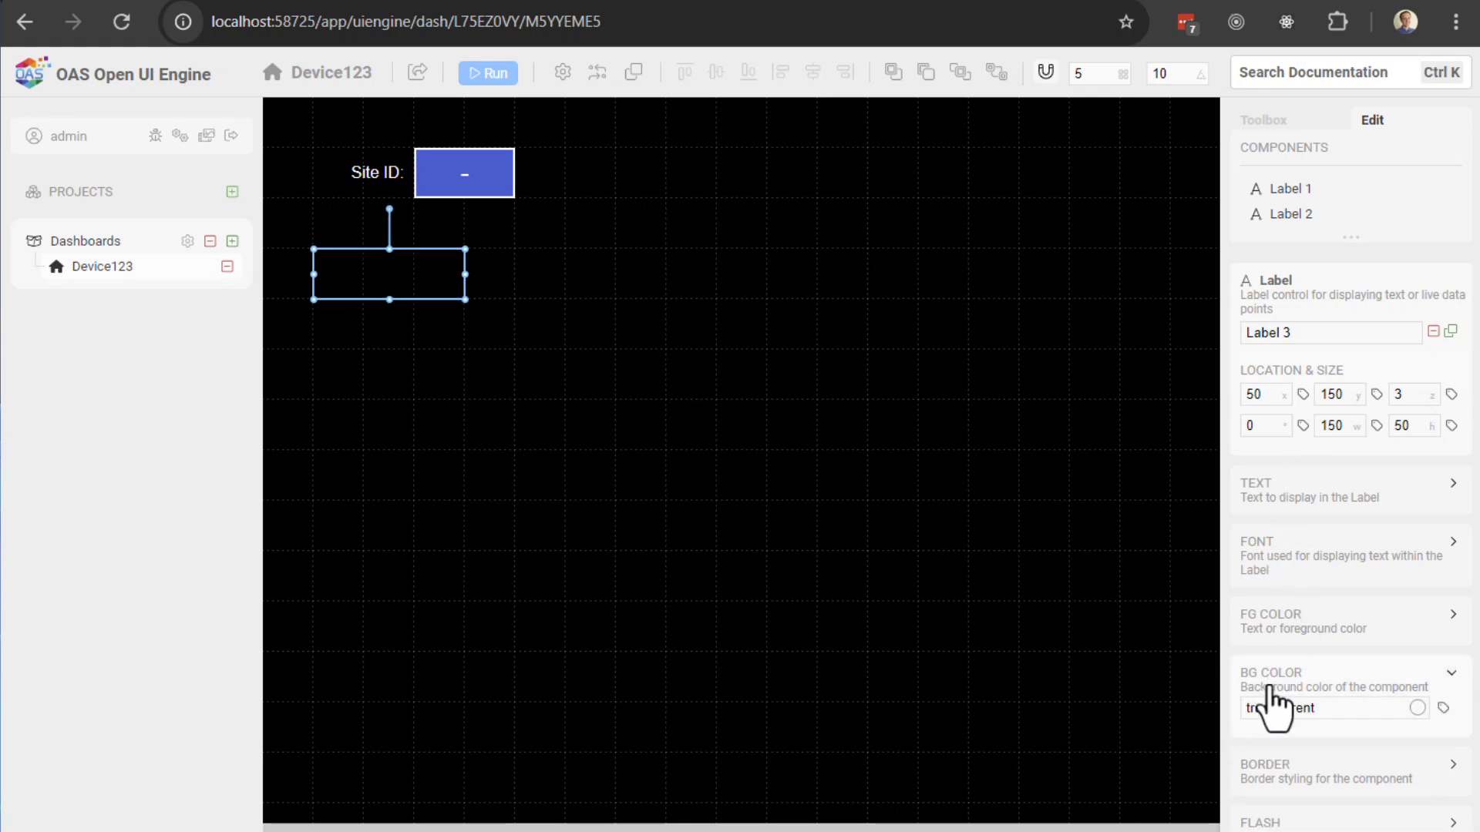
left_click(1442, 709)
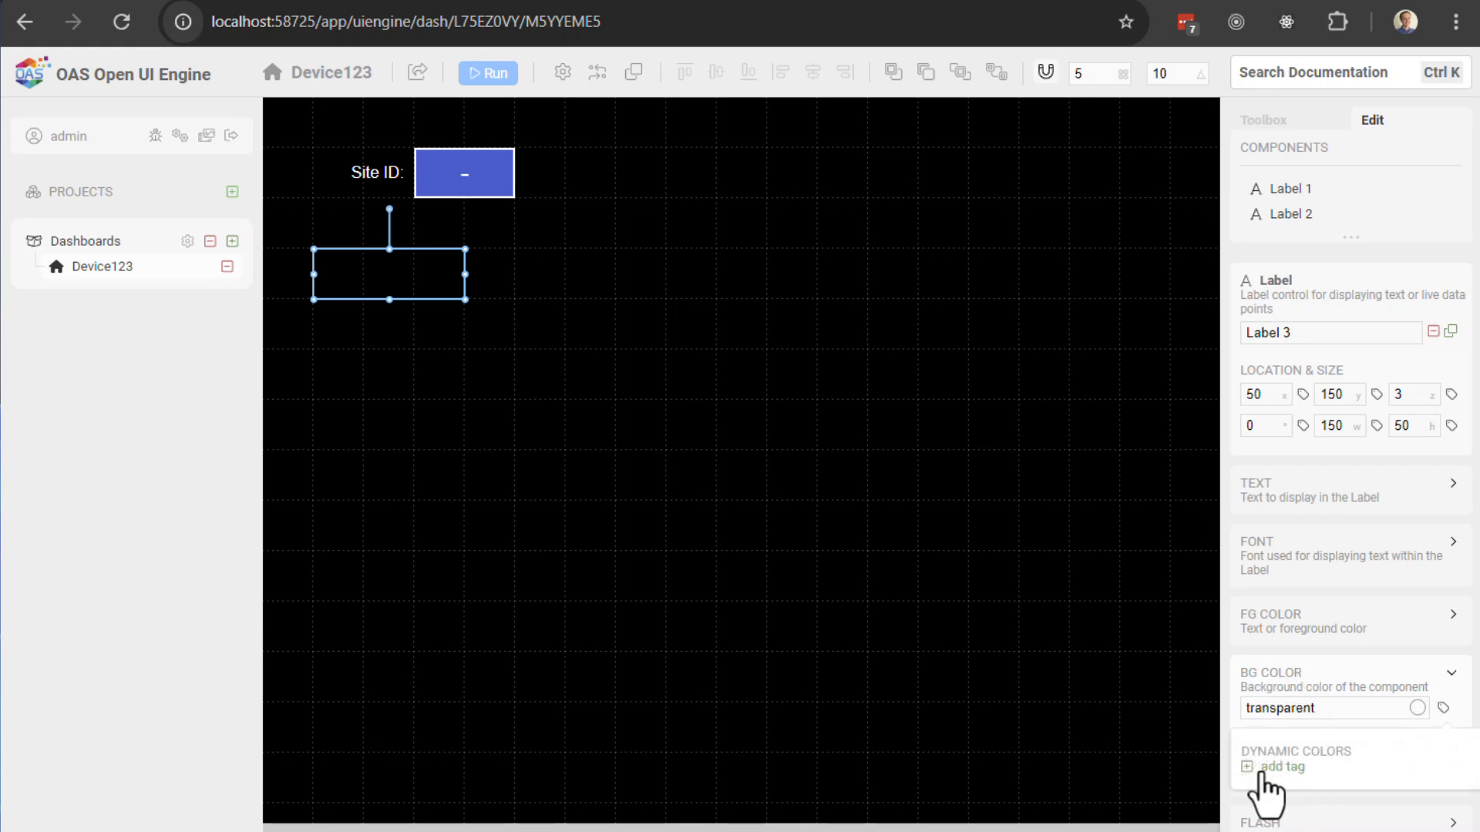
left_click(1249, 769)
left_click(1298, 778)
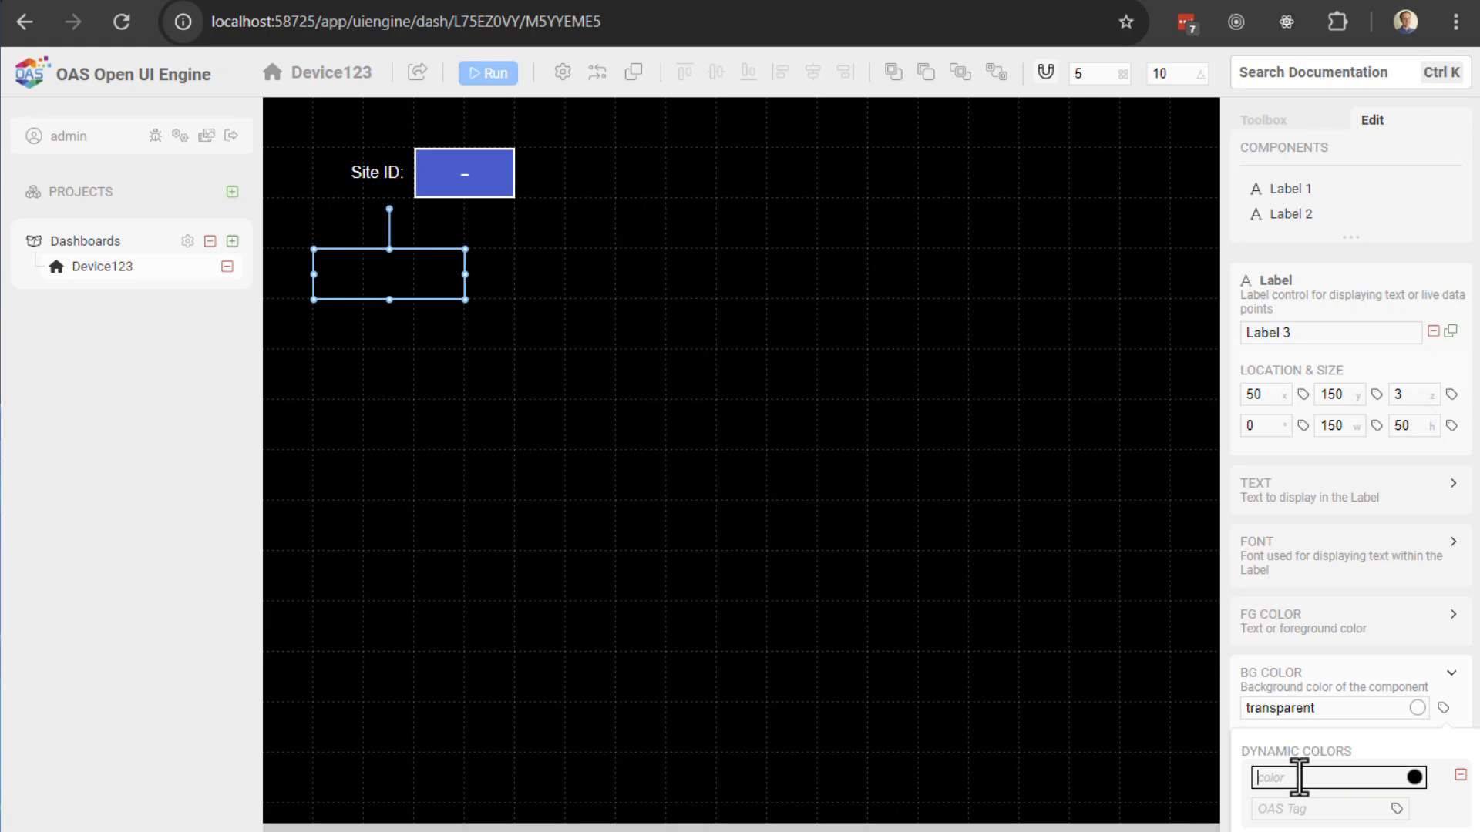
scroll(1302, 771, "down", 3)
left_click(1303, 607)
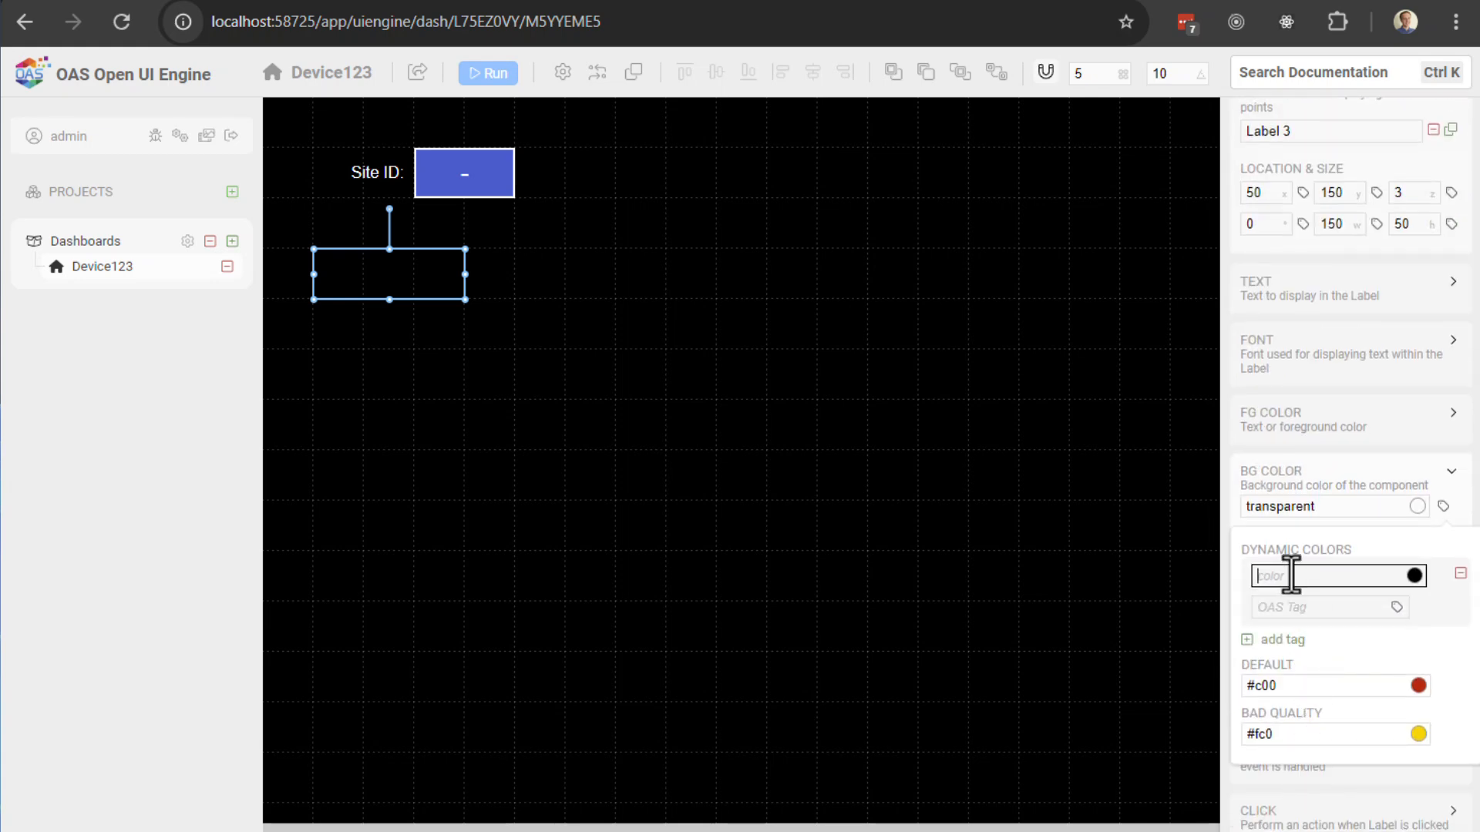
left_click(1413, 579)
left_click(1427, 641)
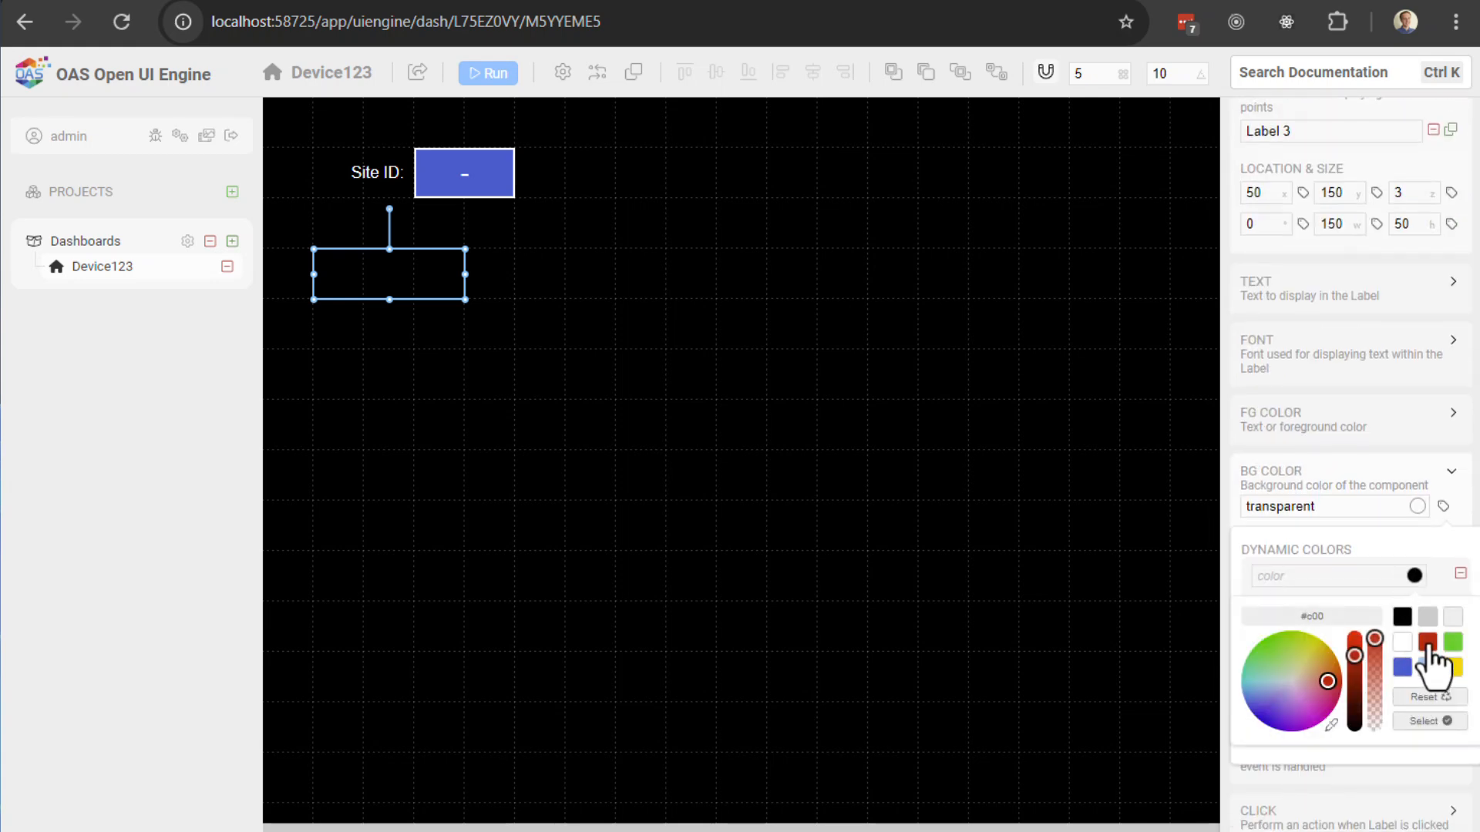
left_click(1422, 722)
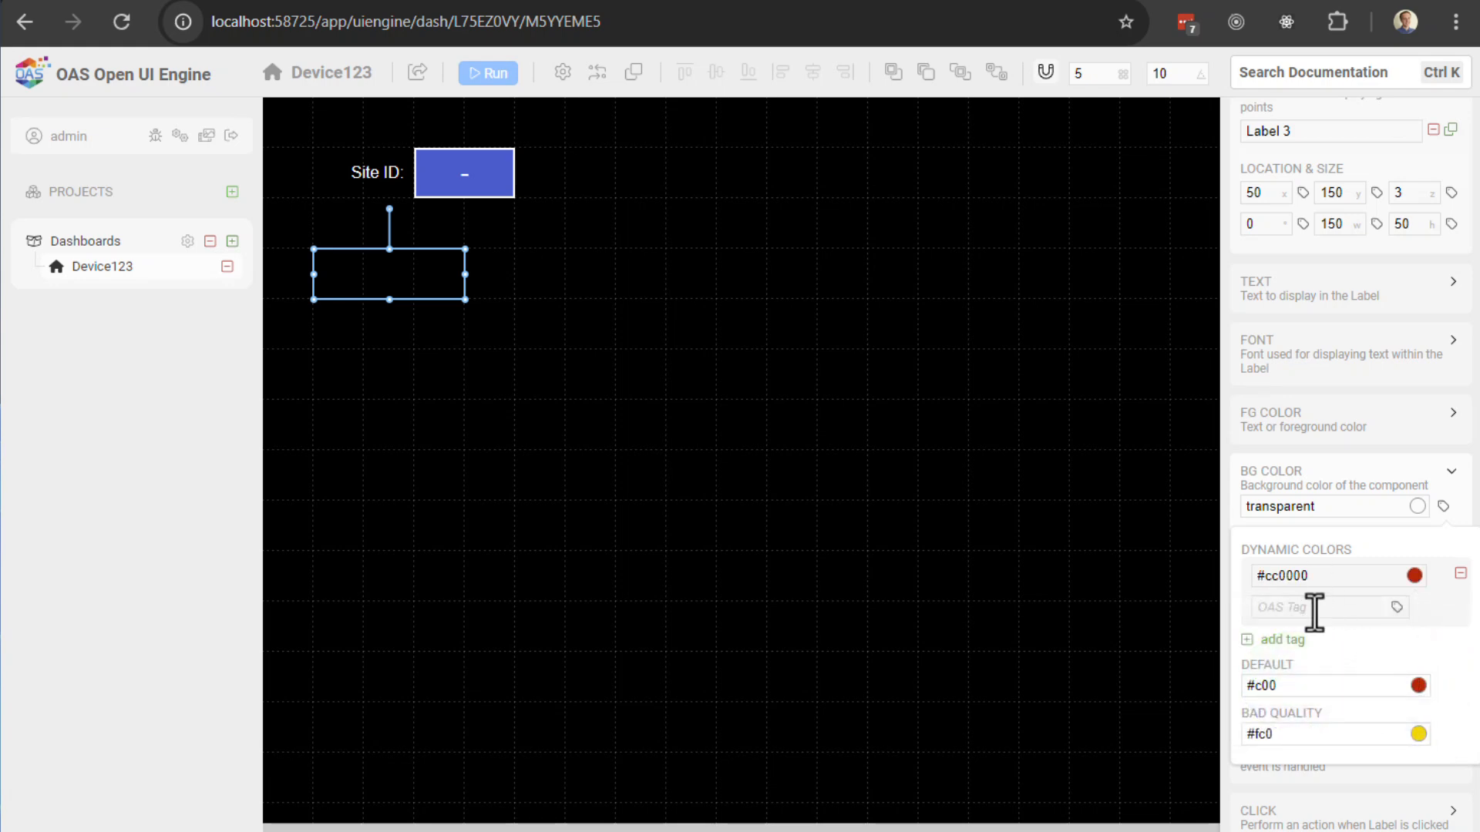
Step: Drive the red rule from DigitalInput1.Value and set the default background to green #33cc33
left_click(1314, 609)
type("DigitalInput1")
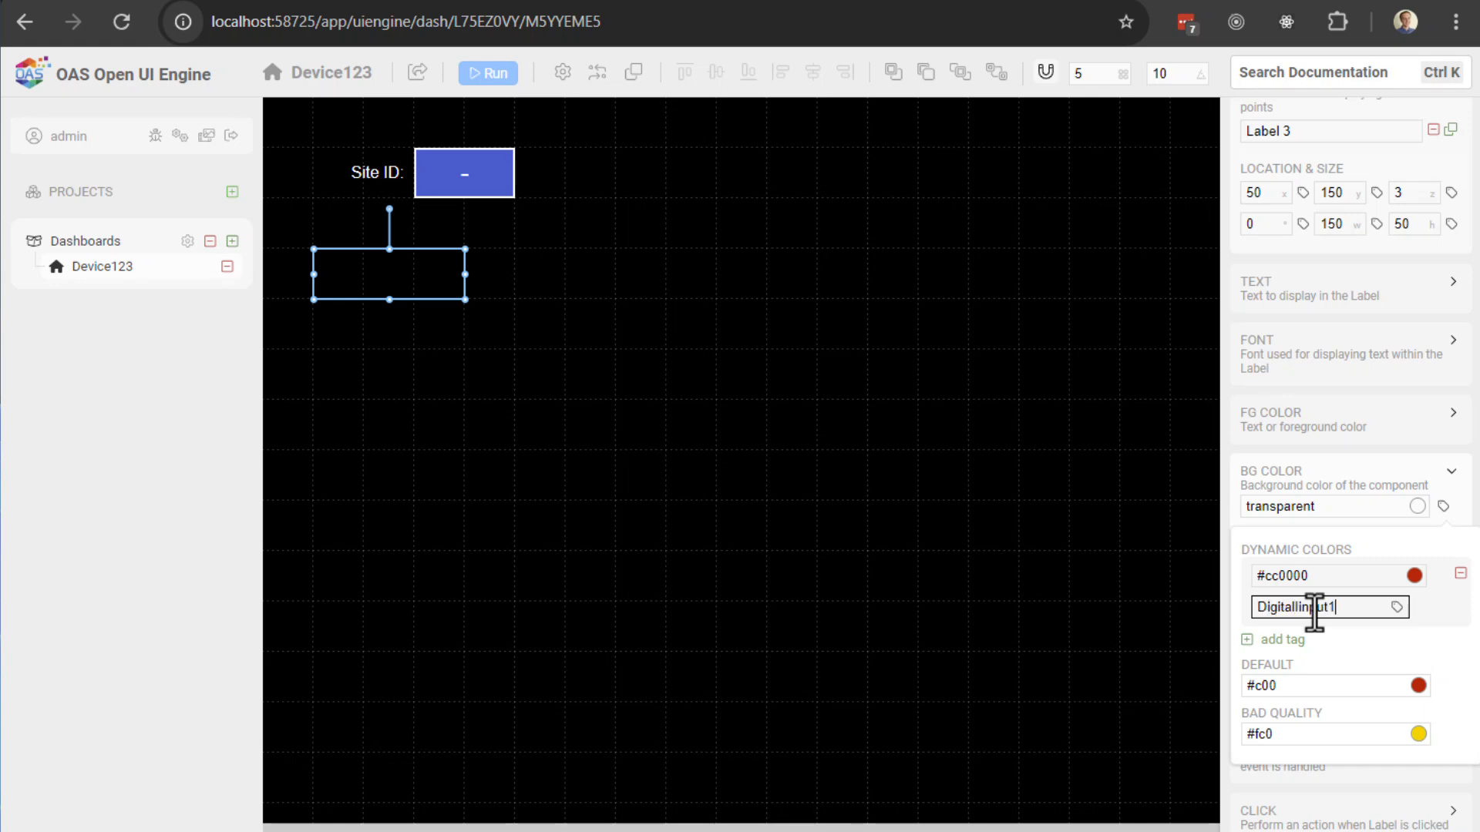
type(".Value")
left_click(1443, 640)
left_click(1419, 702)
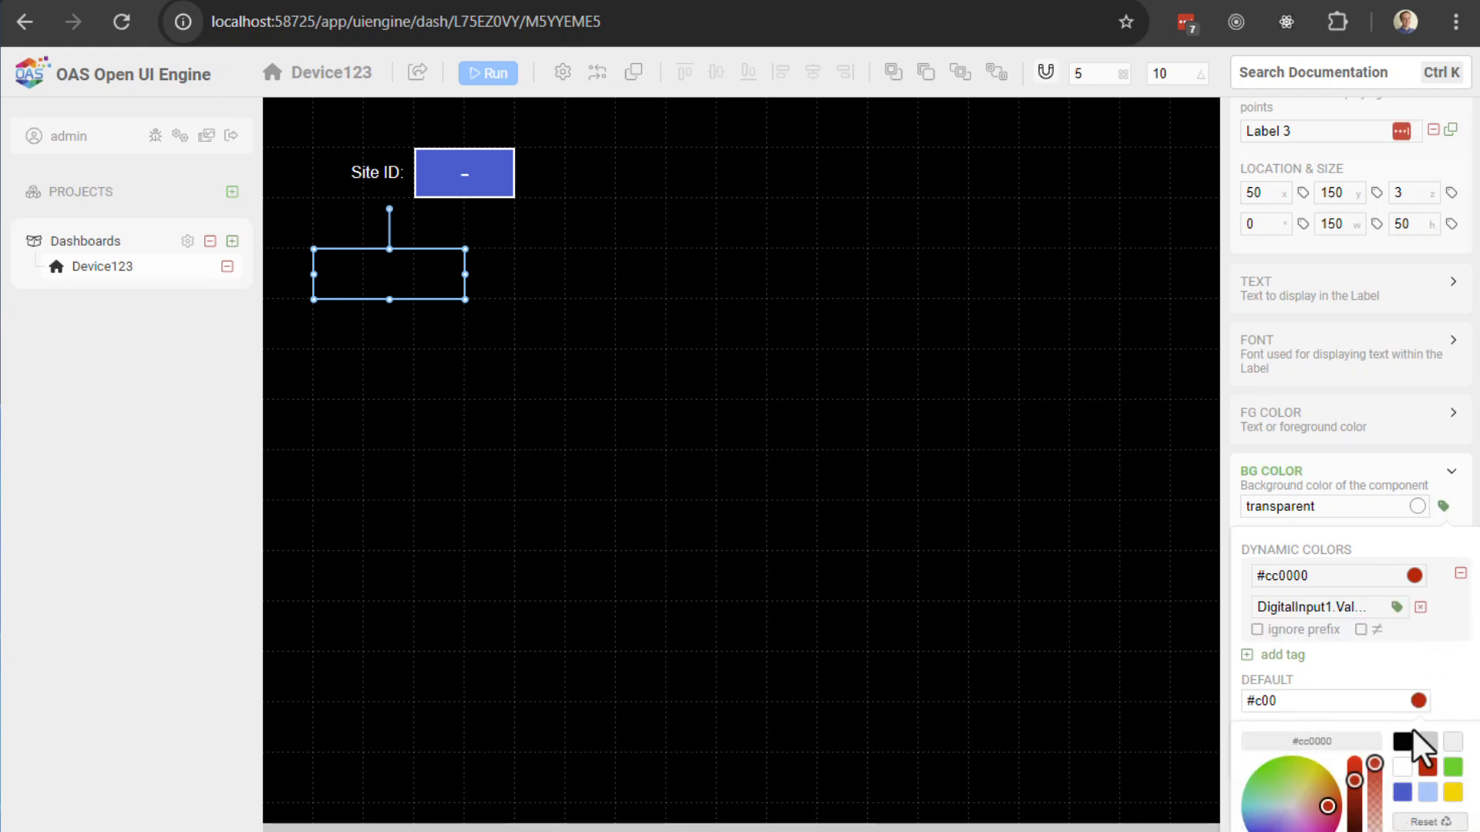
left_click(1453, 767)
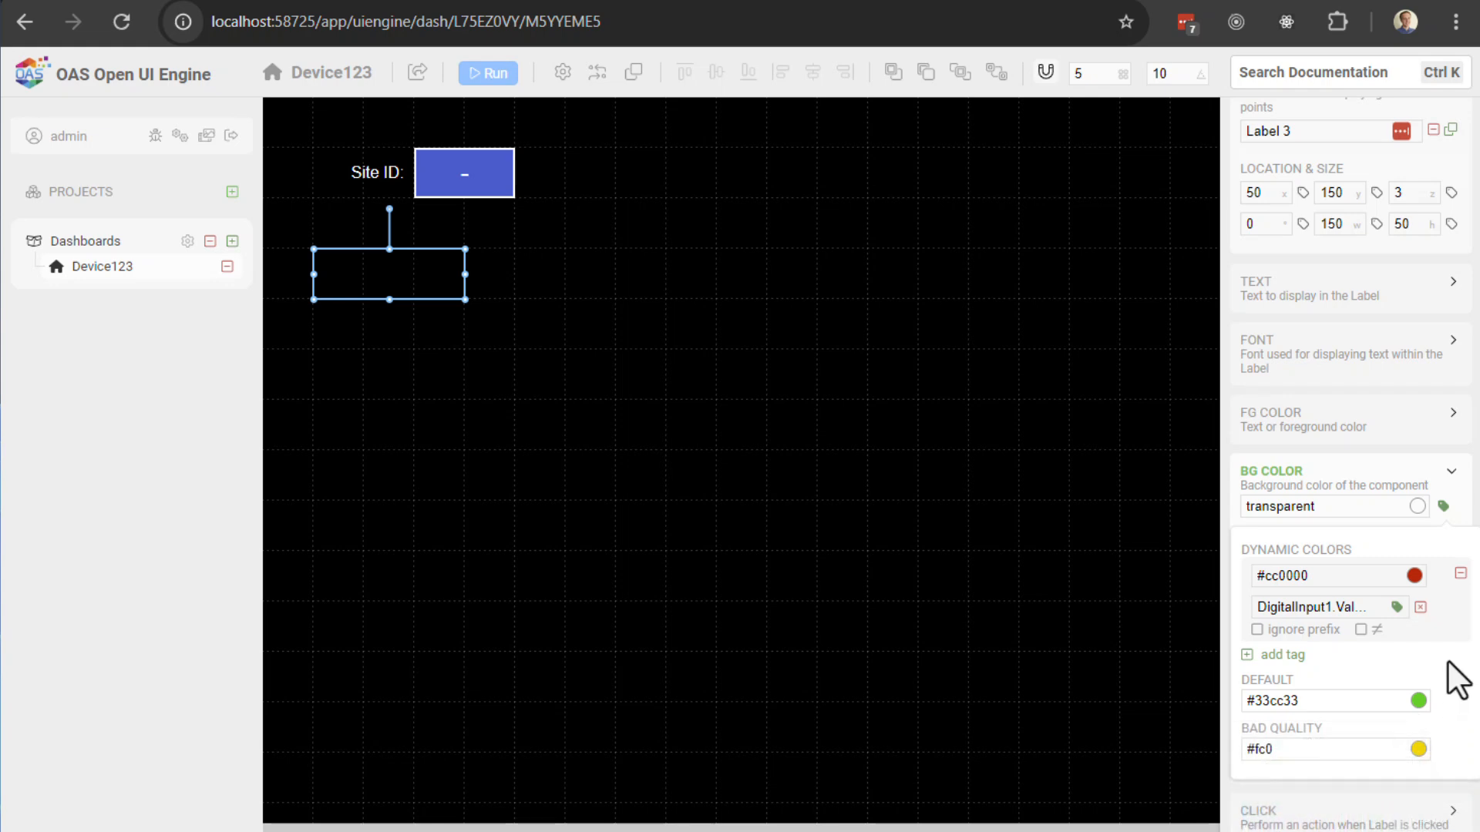
left_click(1466, 509)
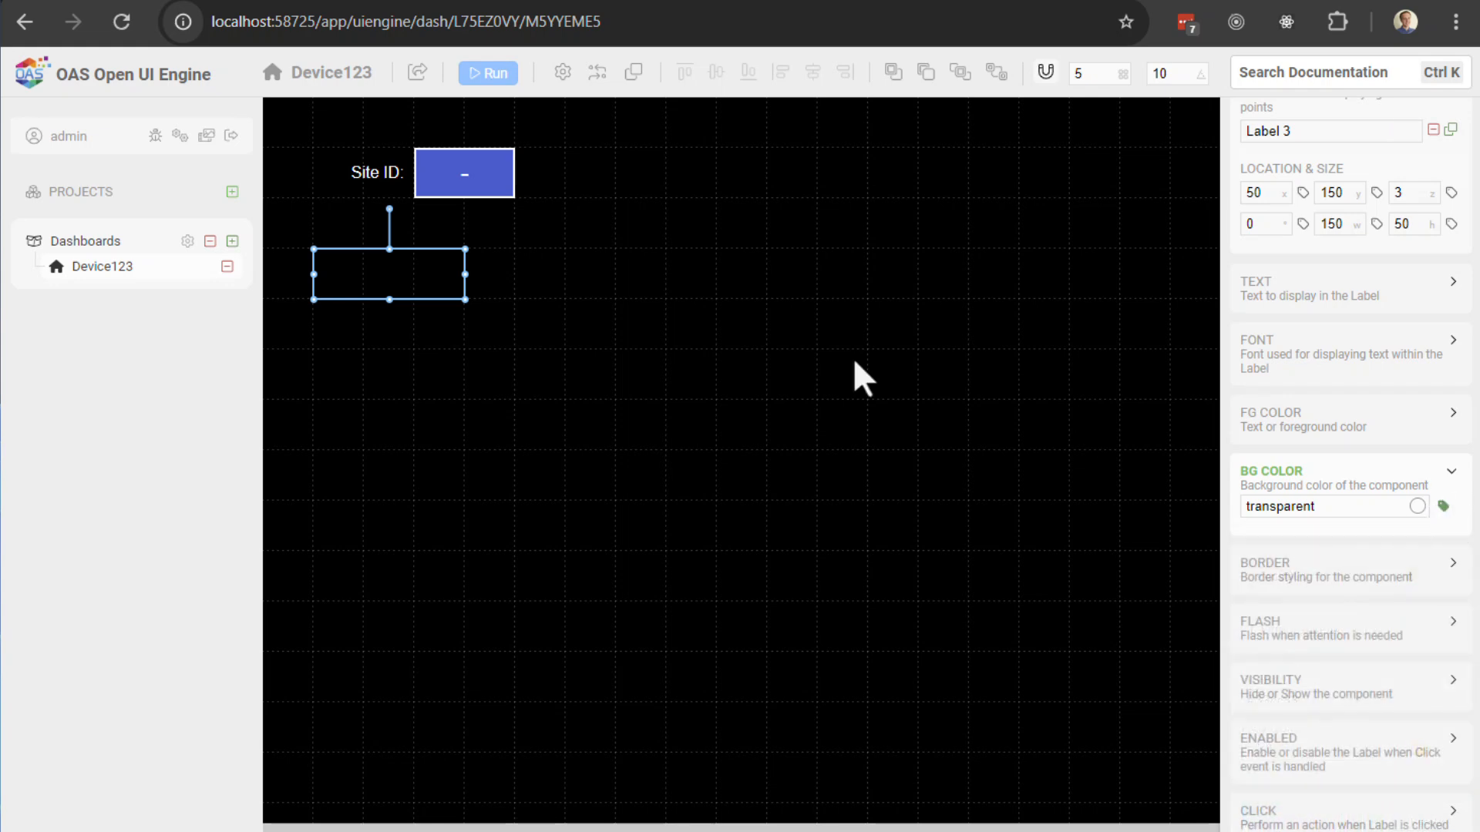
Step: Run the dashboard so the new label shows red beneath Site ID 208
left_click(497, 76)
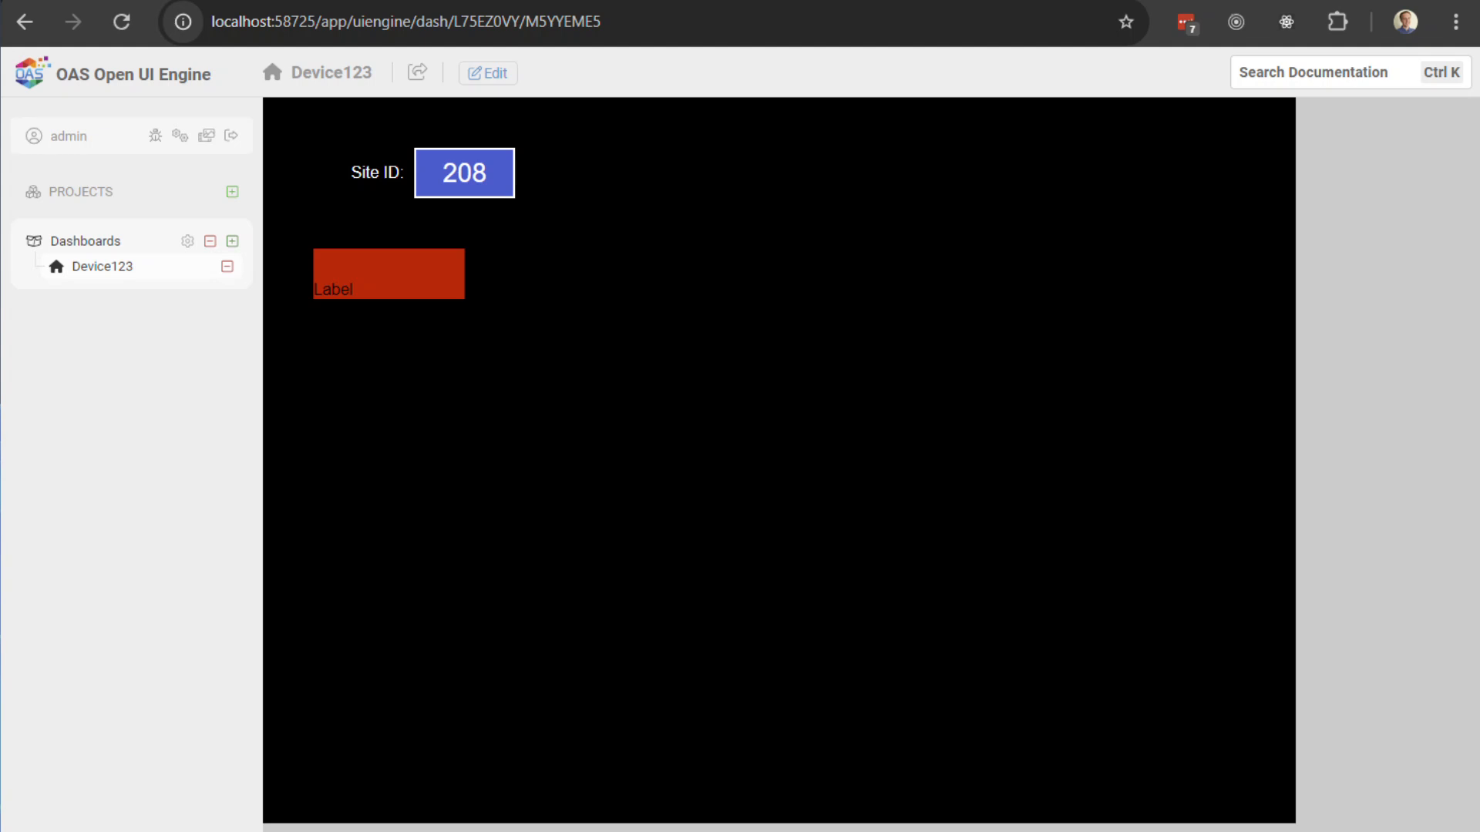
Step: In akYtecToolPro, write changed then restored digital output states, flipping the label green and back to red
key("alt+Tab")
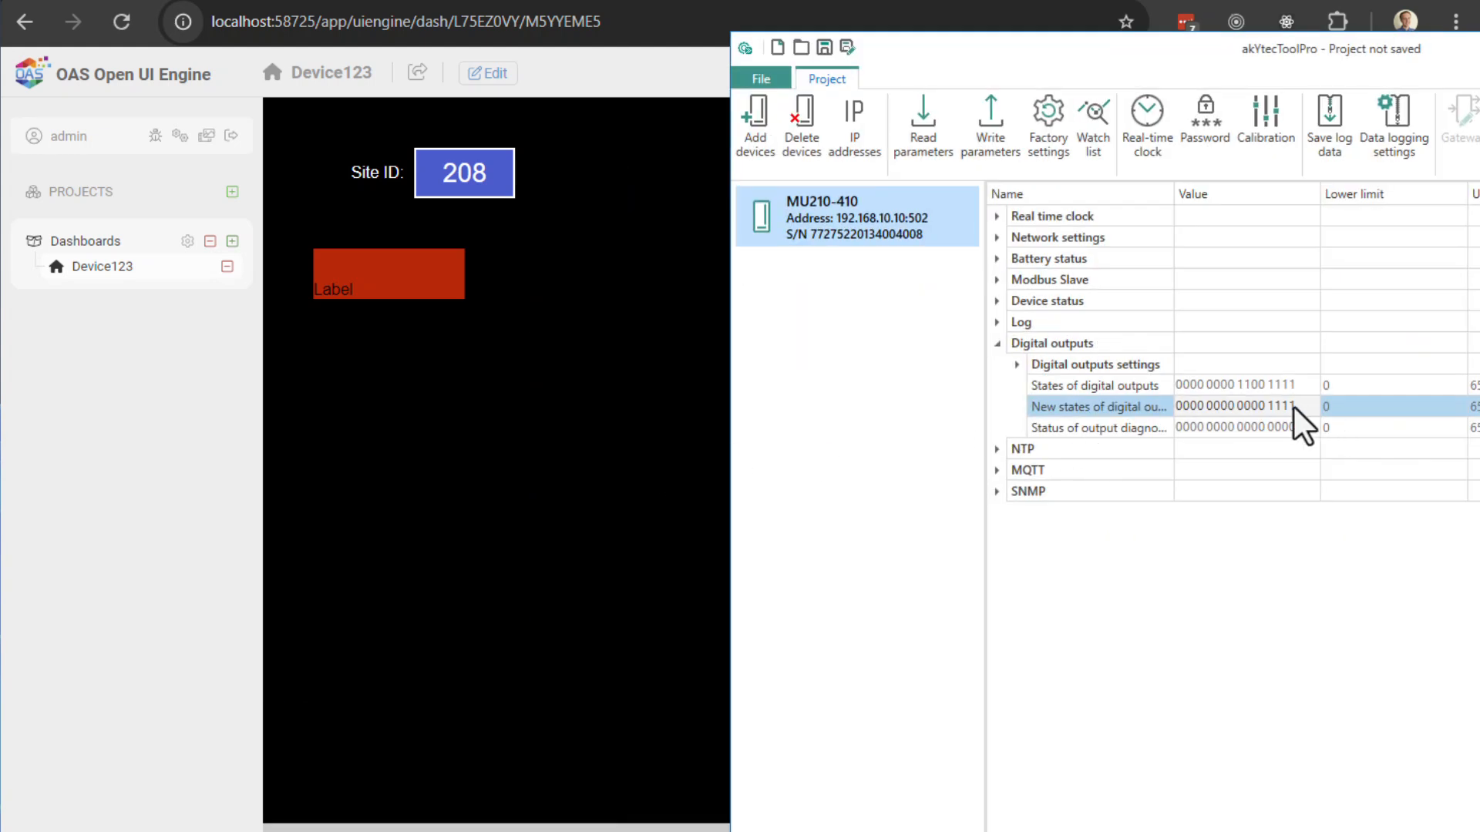
key("Return")
left_click(989, 123)
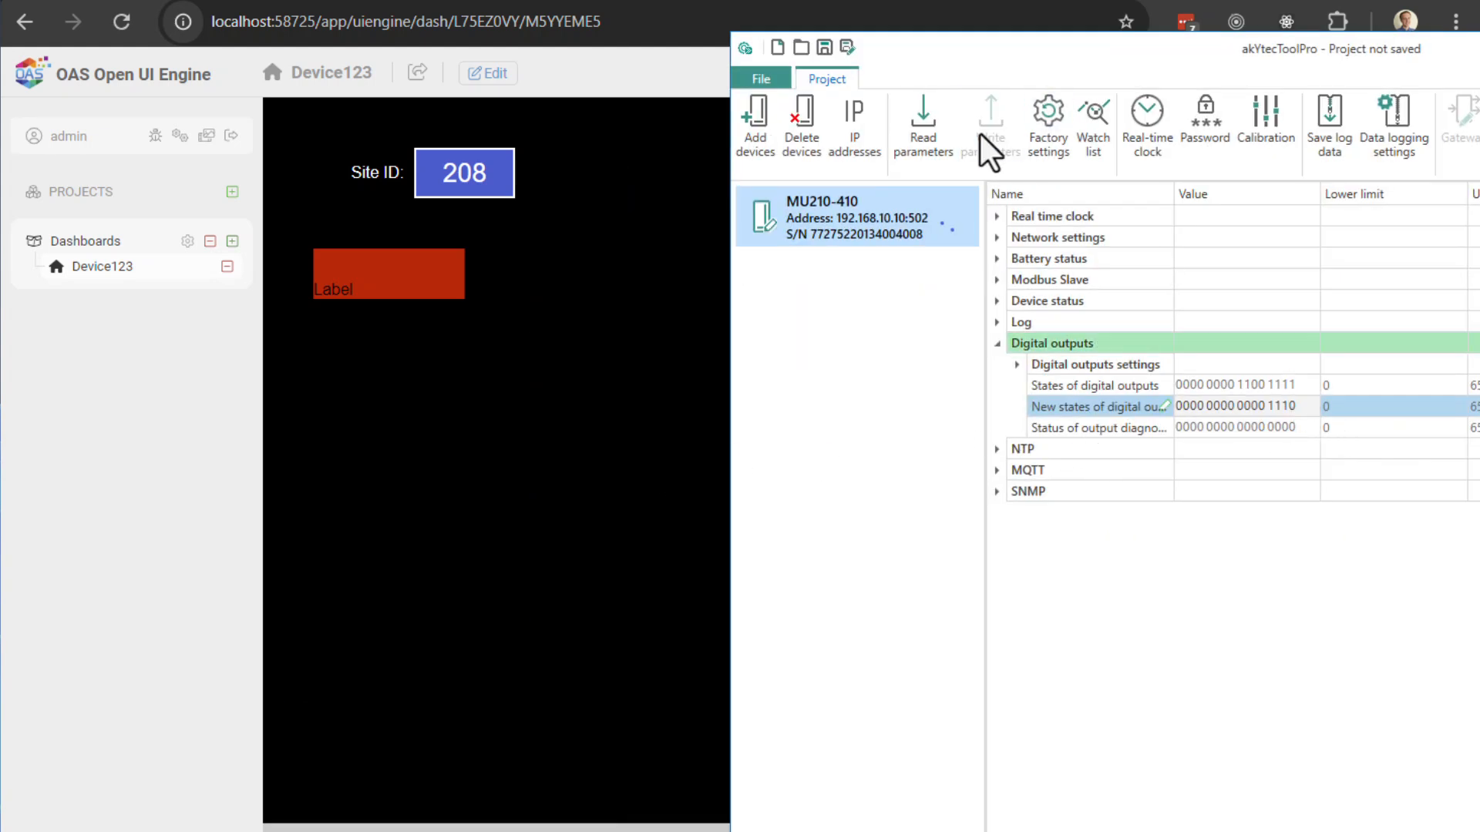
left_click(1293, 404)
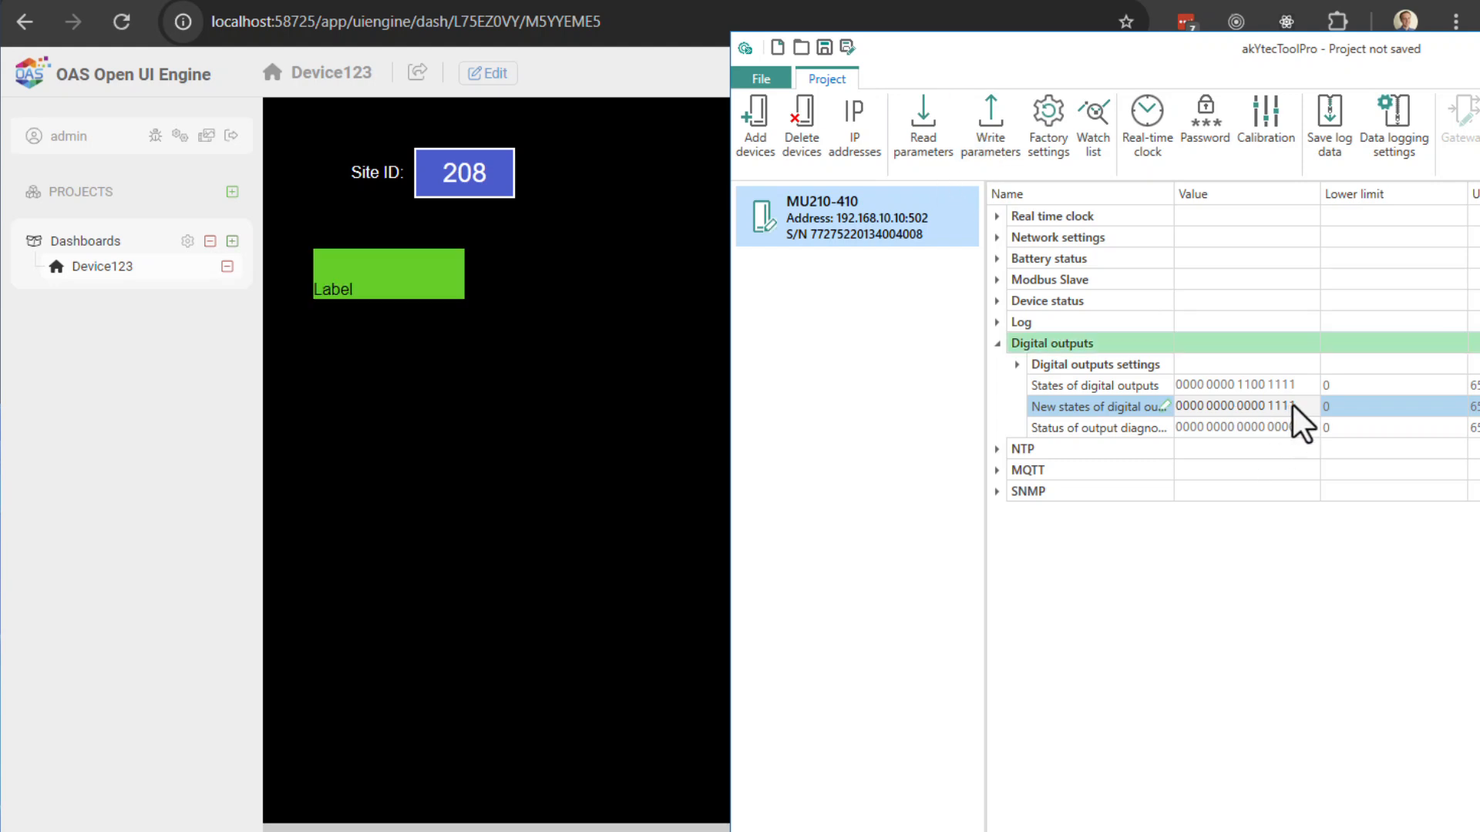
left_click(997, 133)
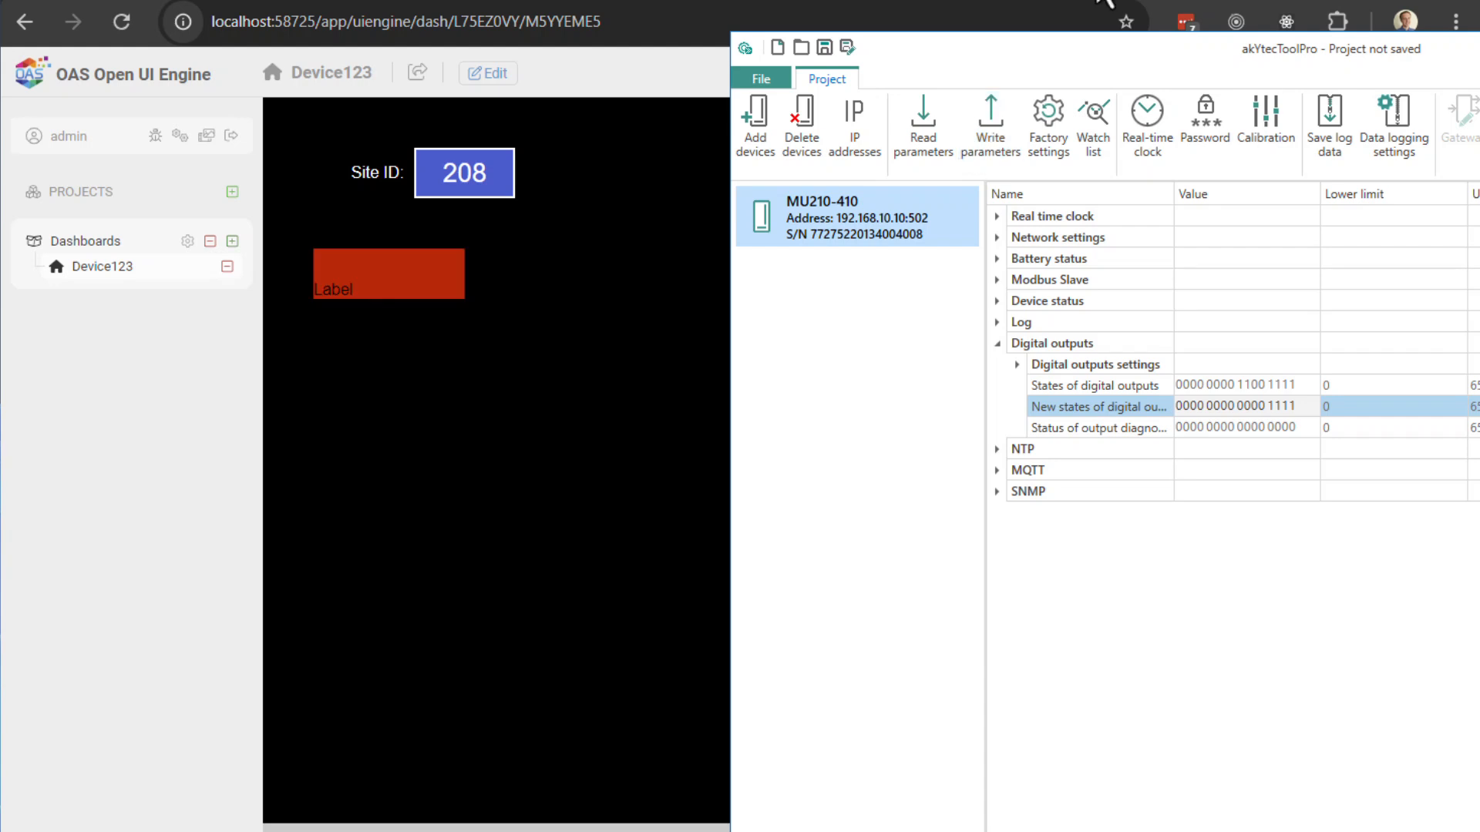
left_click(1104, 3)
Step: In edit mode, place a new label below Site ID and clear its default 'Label' text
left_click(487, 73)
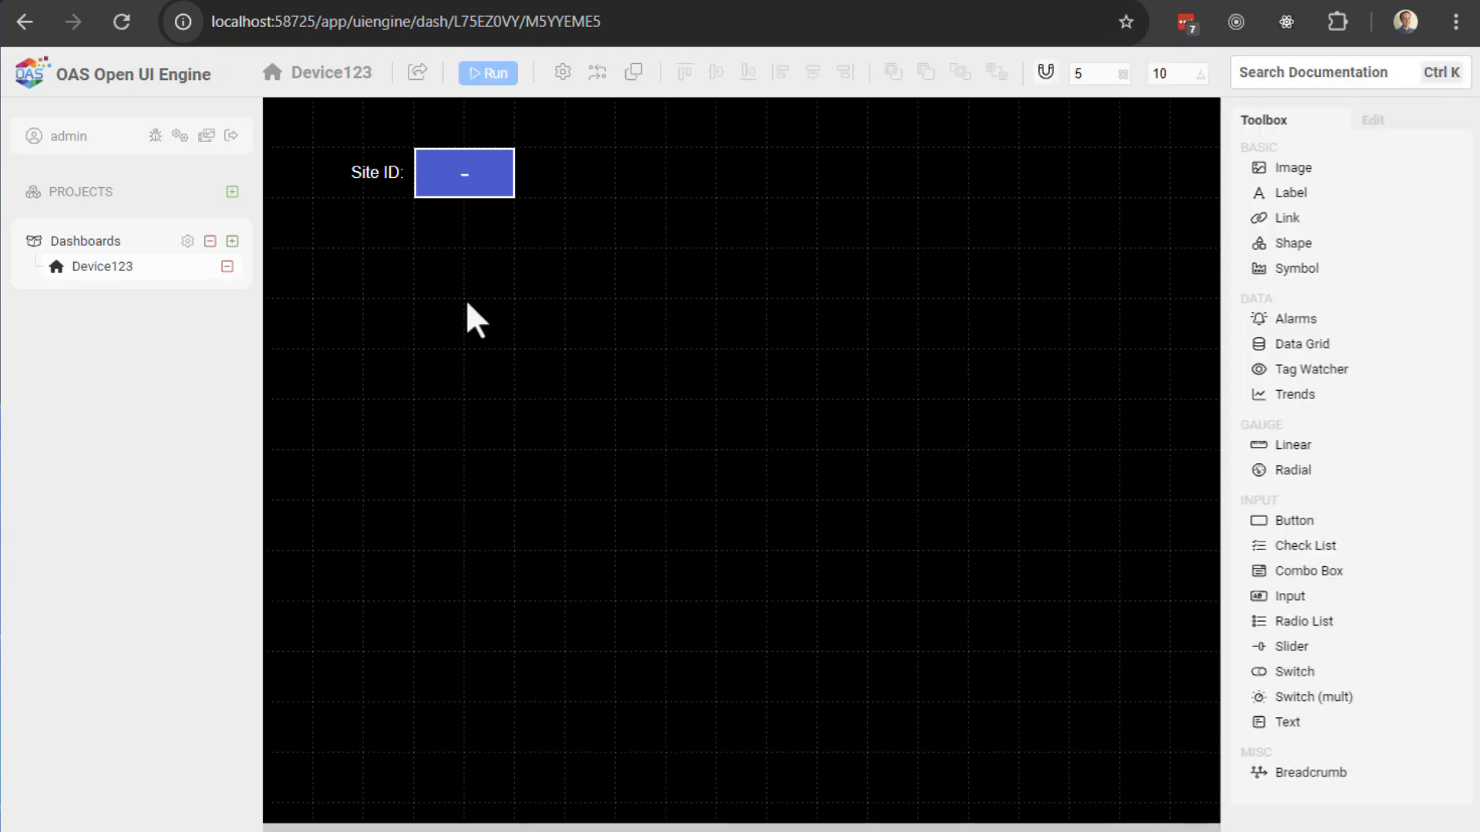
left_click_drag(1291, 193, 388, 302)
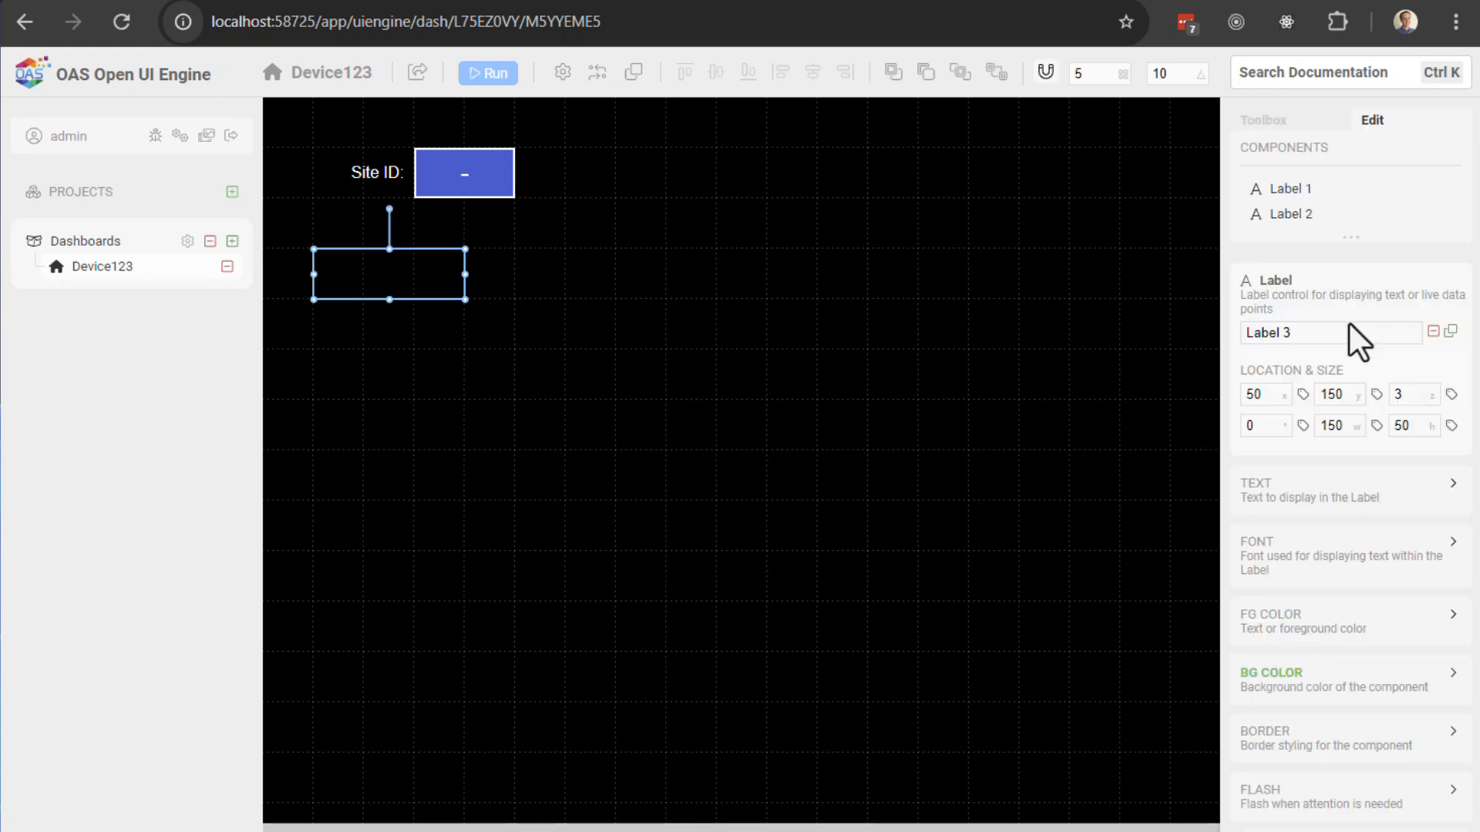
left_click(1311, 505)
left_click_drag(1291, 549, 1225, 596)
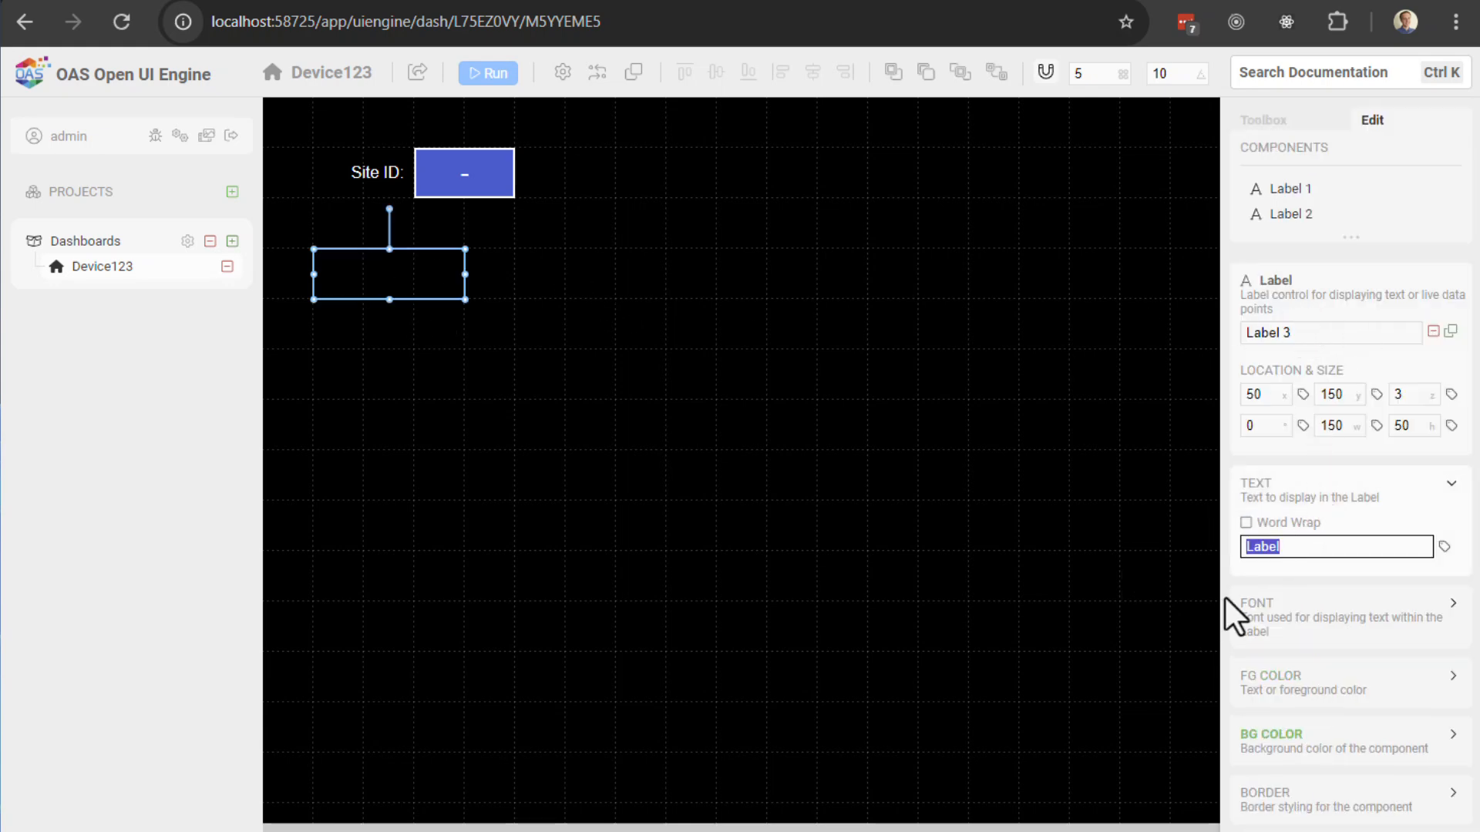
key("BackSpace")
Step: Bind the label's text to the DI01 tag
left_click(1444, 546)
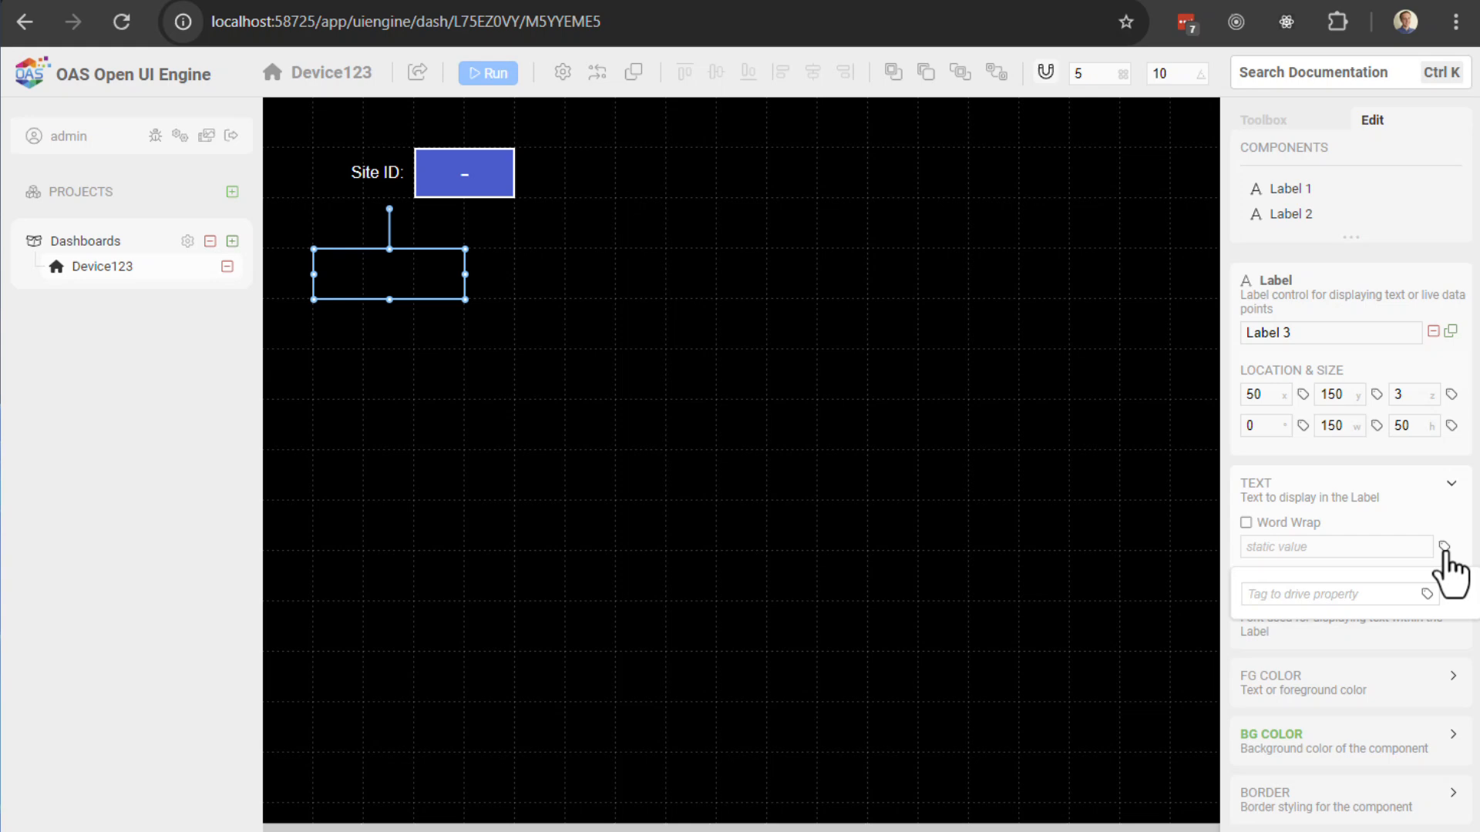
left_click(1319, 598)
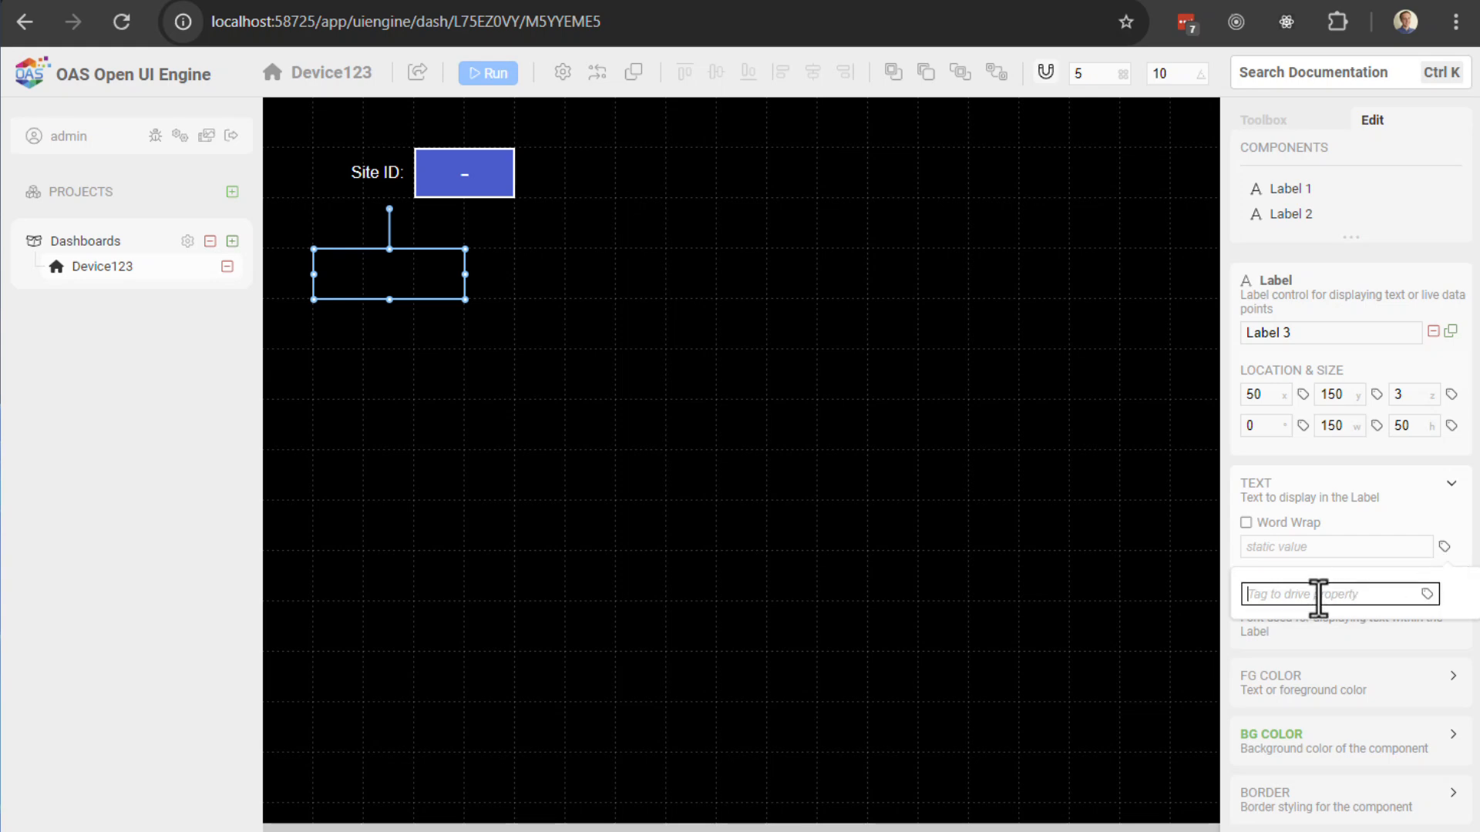
type("Du")
key("BackSpace")
key("BackSpace")
key("BackSpace")
key("BackSpace")
key("BackSpace")
key("BackSpace")
key("BackSpace")
key("BackSpace")
key("BackSpace")
key("BackSpace")
key("BackSpace")
key("BackSpace")
key("BackSpace")
key("BackSpace")
key("BackSpace")
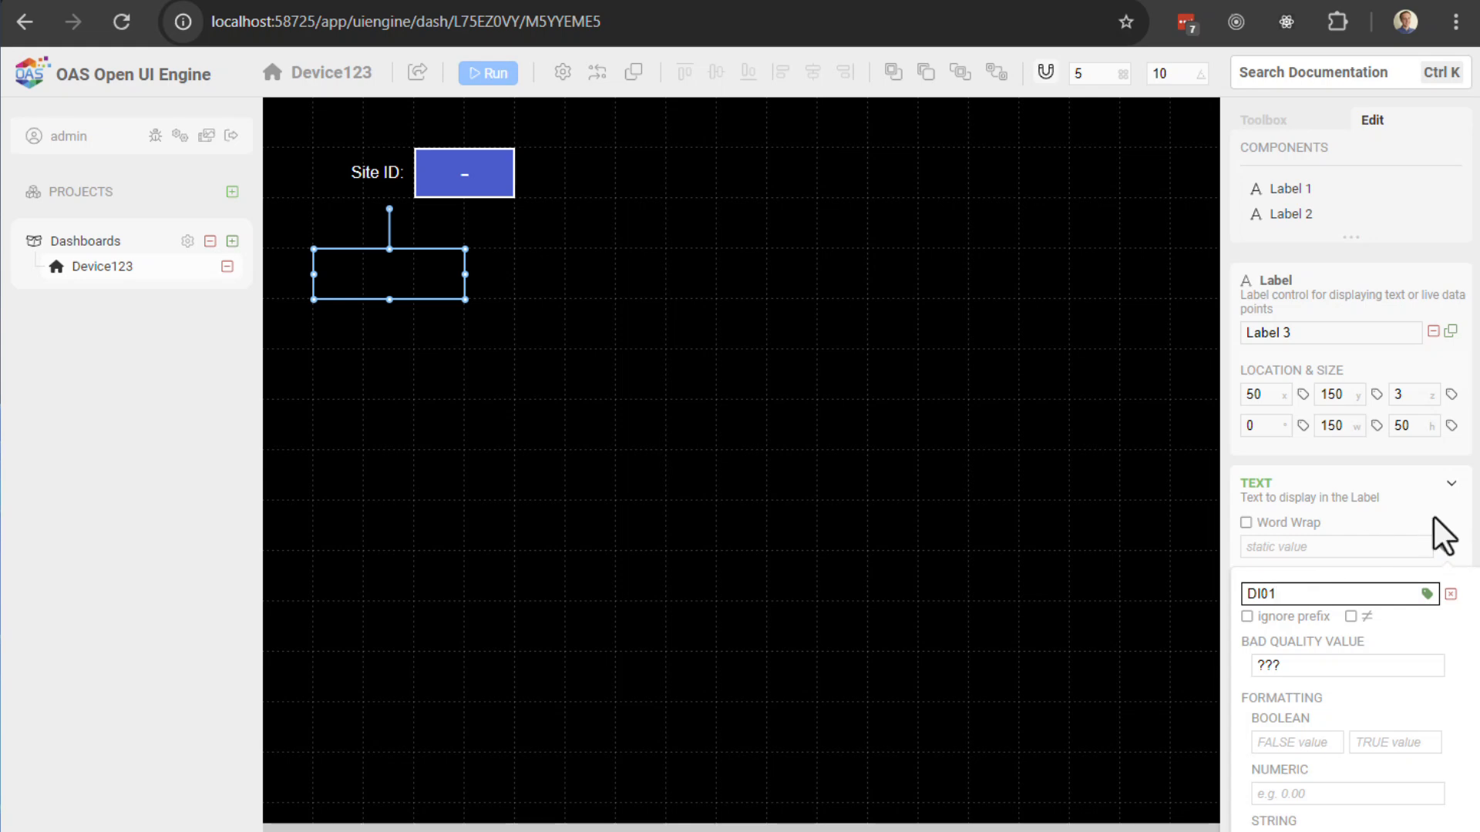
left_click(1444, 547)
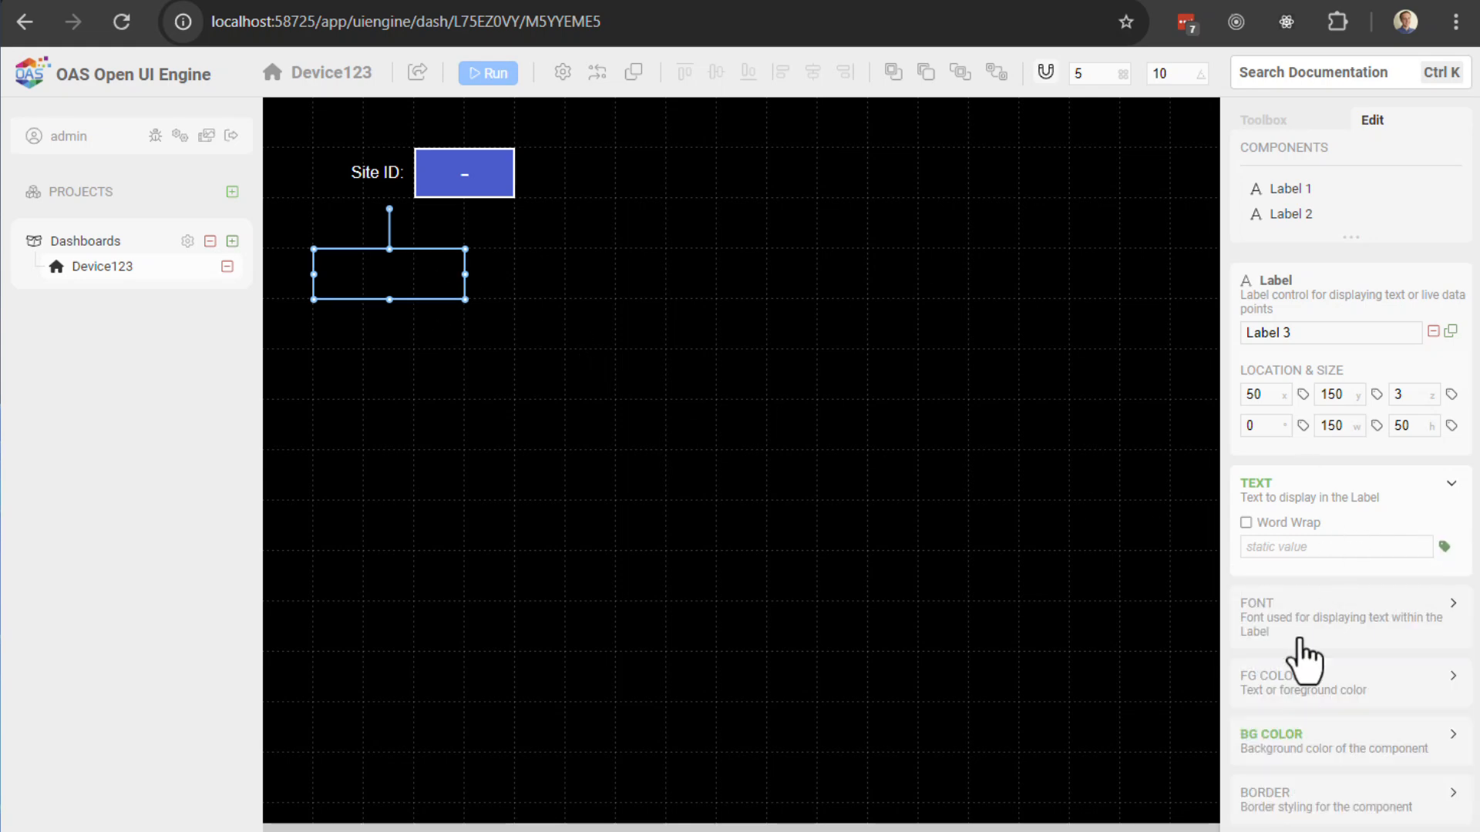
scroll(1295, 632, "down", 3)
Step: Center the label text horizontally and vertically and set the font size to 20
left_click(1269, 407)
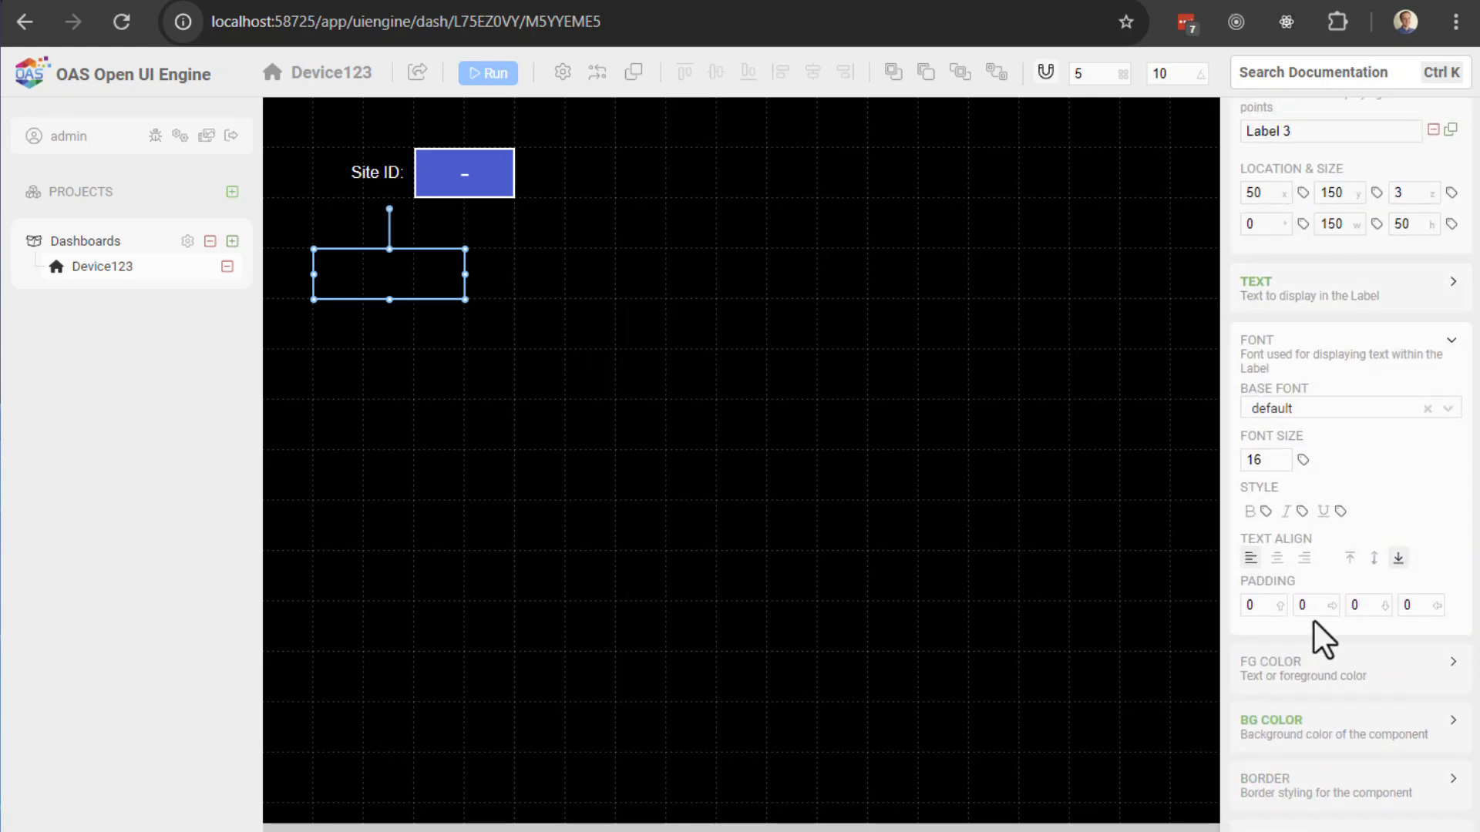
left_click(1276, 558)
left_click(1373, 557)
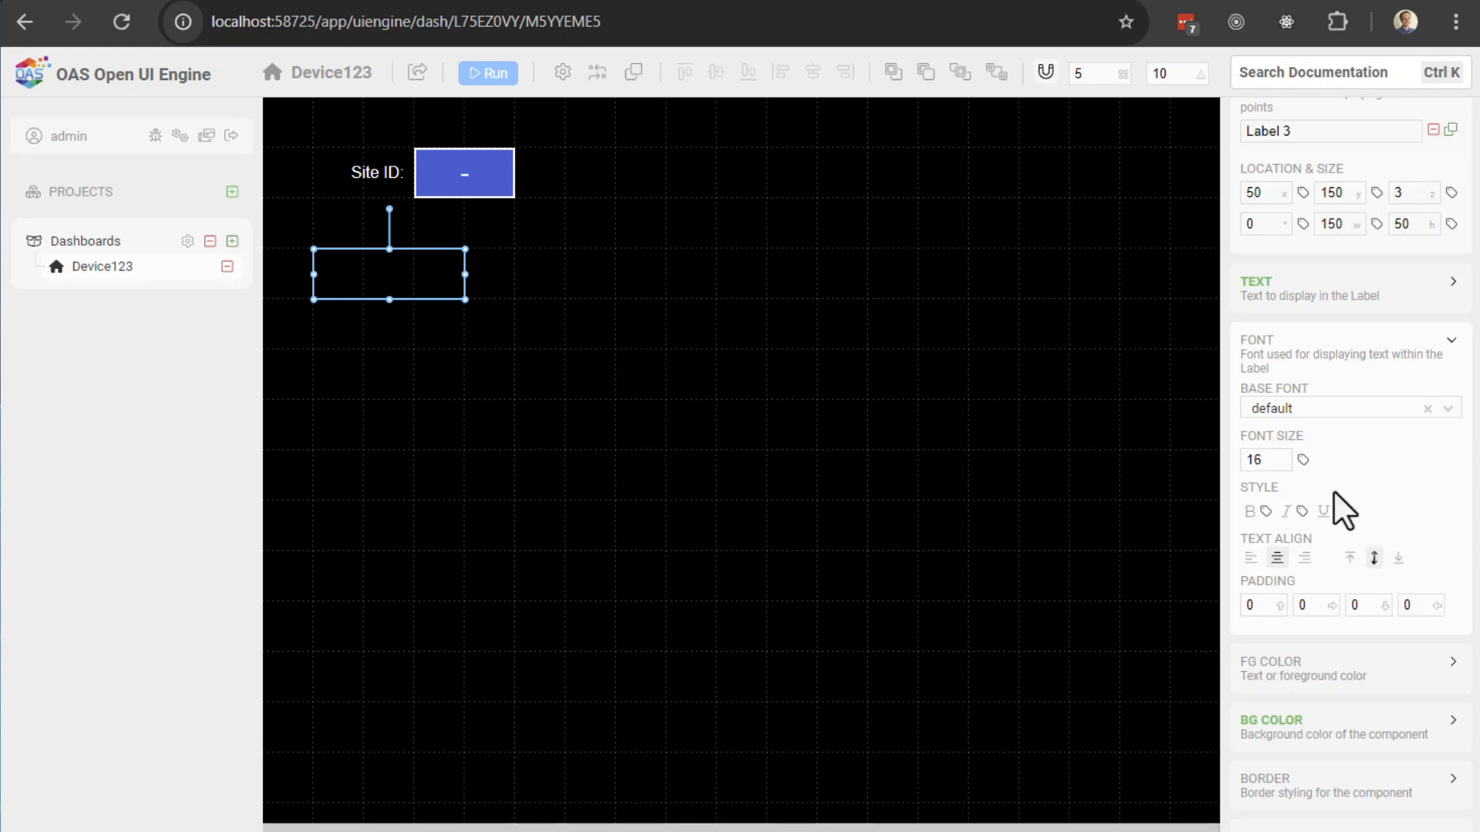
double_click(1272, 460)
type("289")
key("BackSpace")
key("BackSpace")
type("4")
key("BackSpace")
type("0")
left_click(1361, 344)
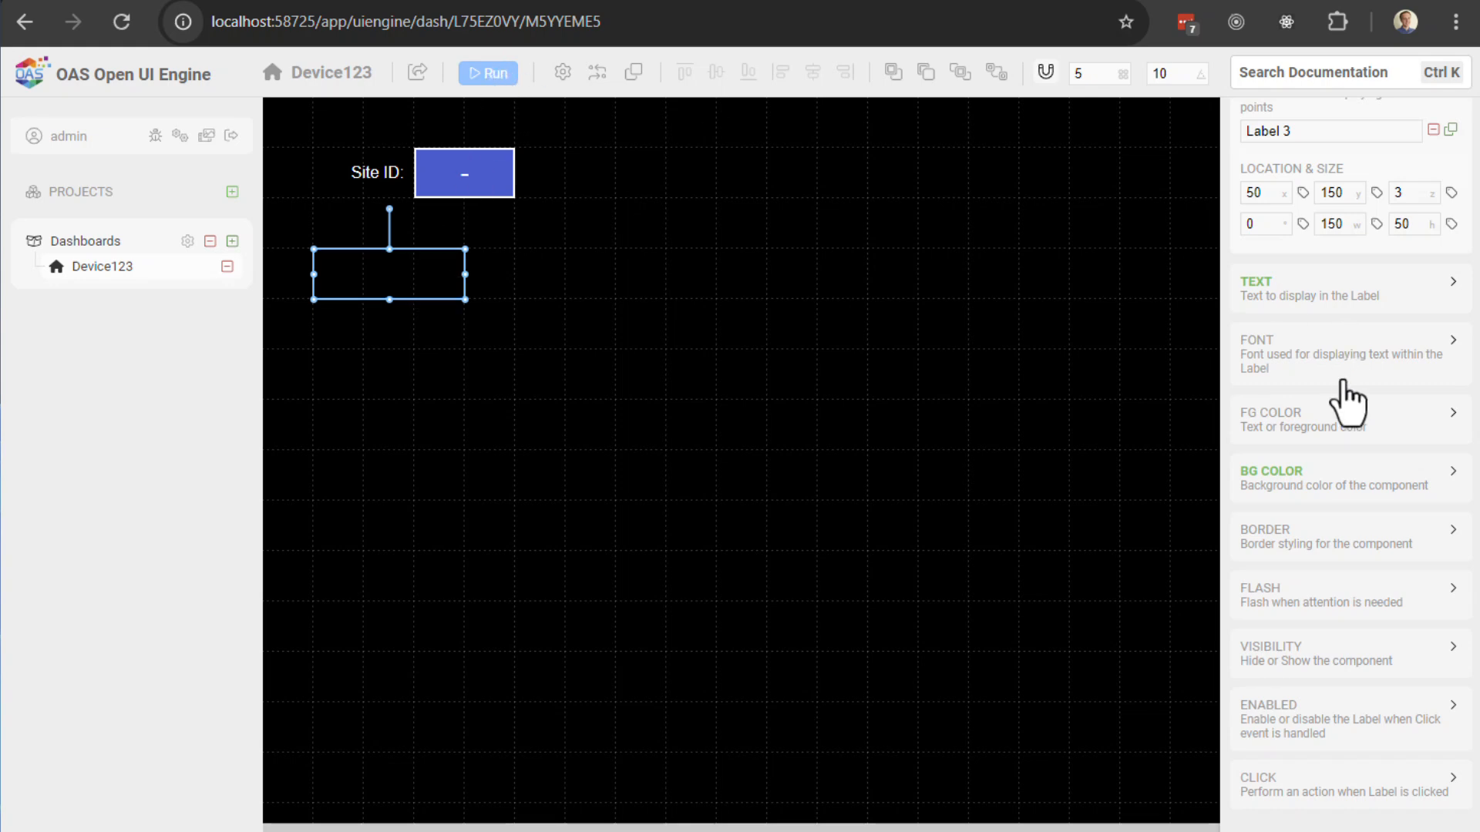
Step: Set the label's text colour to white (#ffffff)
left_click(1302, 424)
left_click(1417, 448)
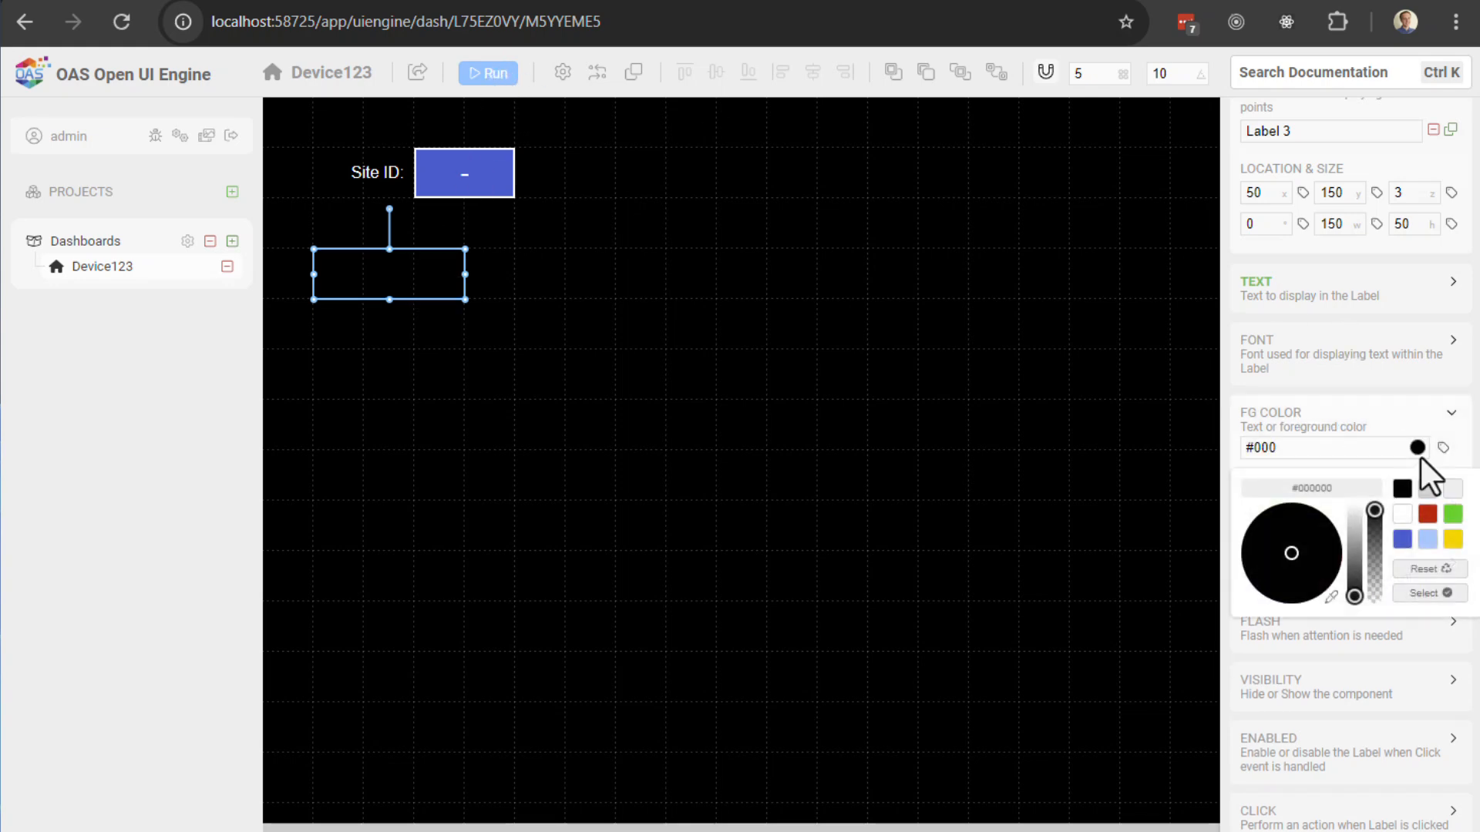
left_click(1402, 515)
left_click(1428, 594)
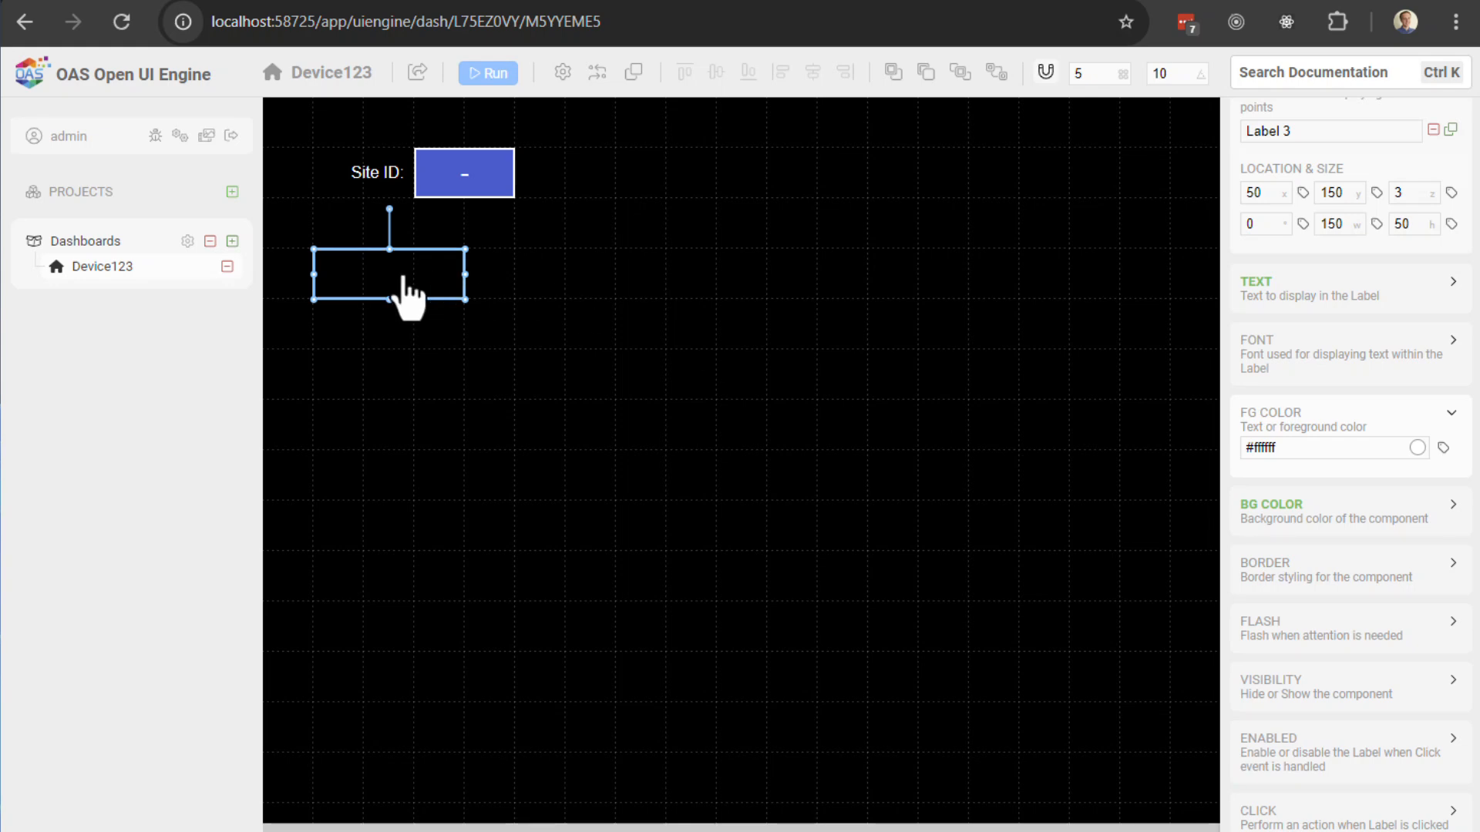
Step: Preview the dashboard live, then return to editing and select the red label
left_click(512, 75)
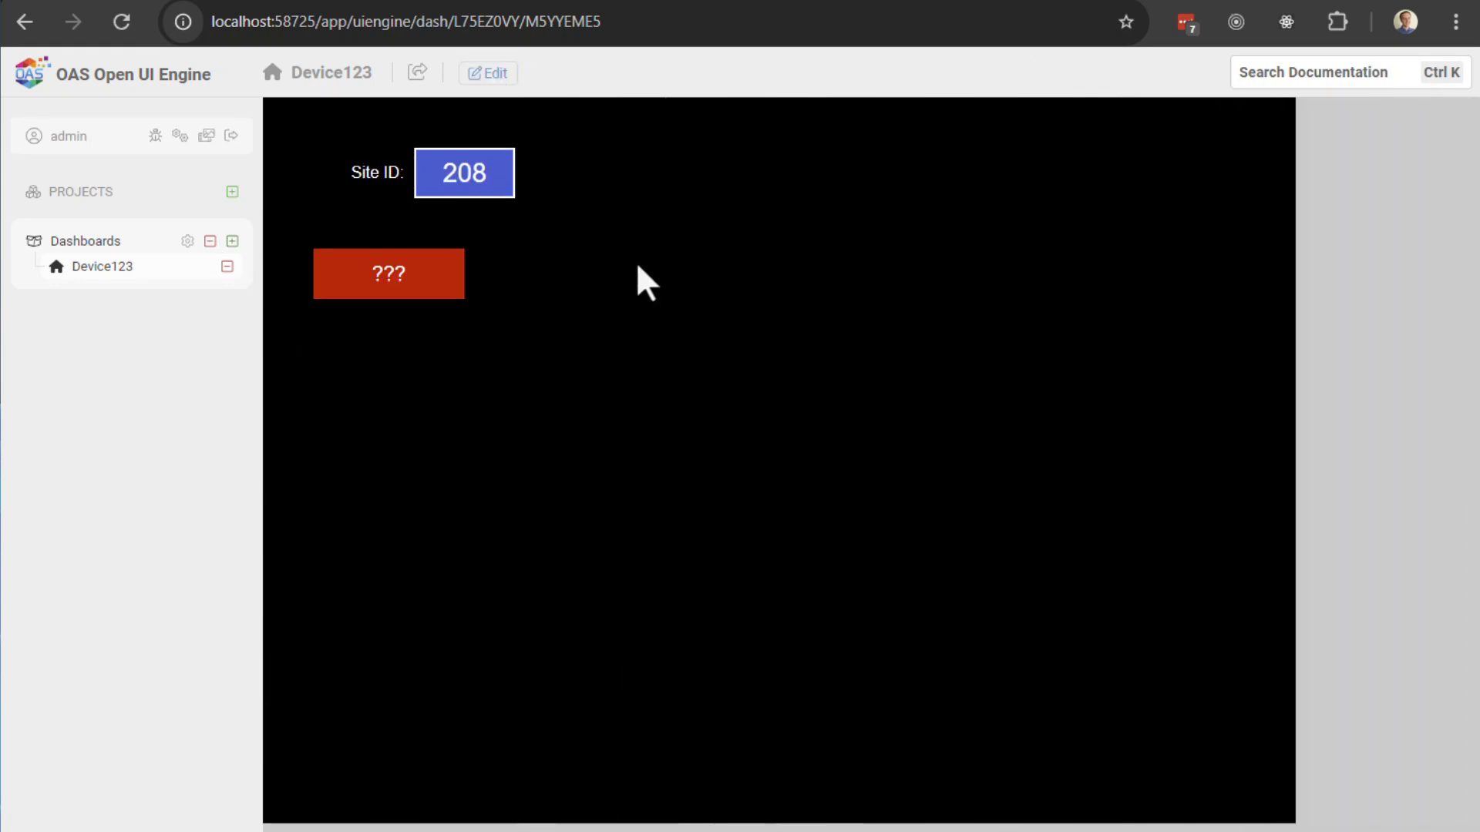
left_click(489, 75)
left_click(413, 290)
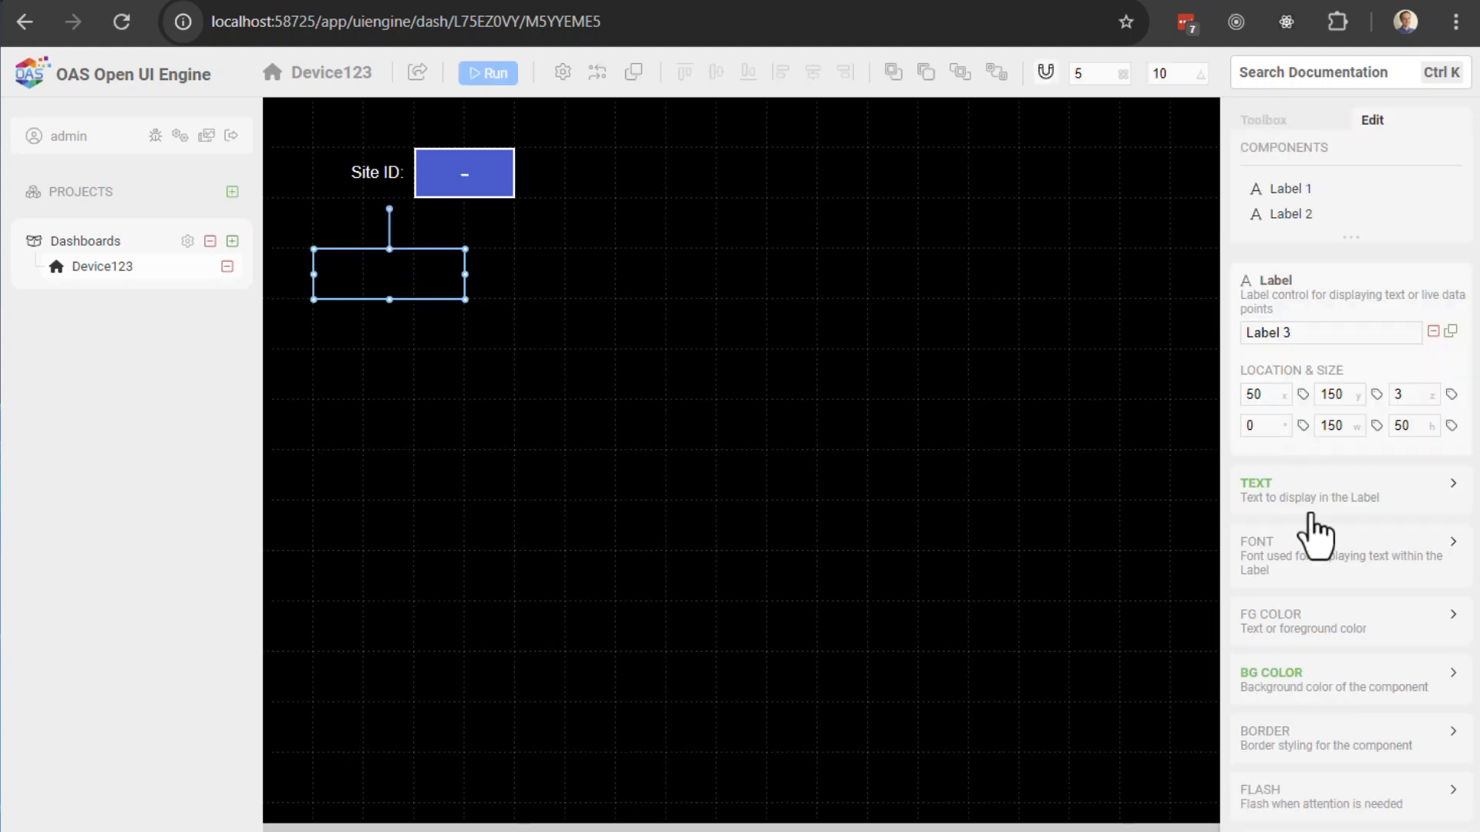
left_click(1286, 677)
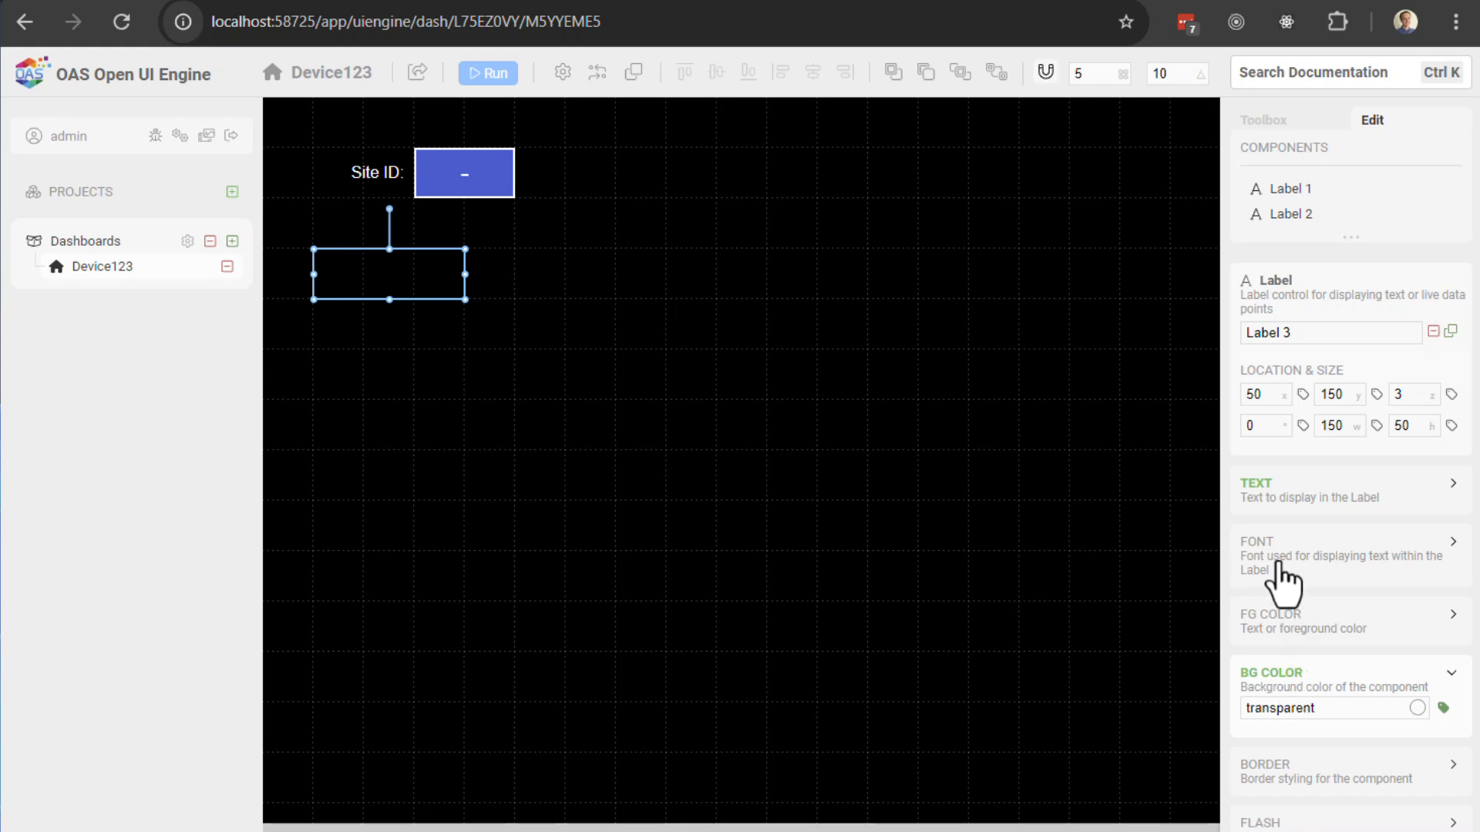
Step: Remove the DI01 tag from the label text and enter static text DI01 instead
left_click(1268, 491)
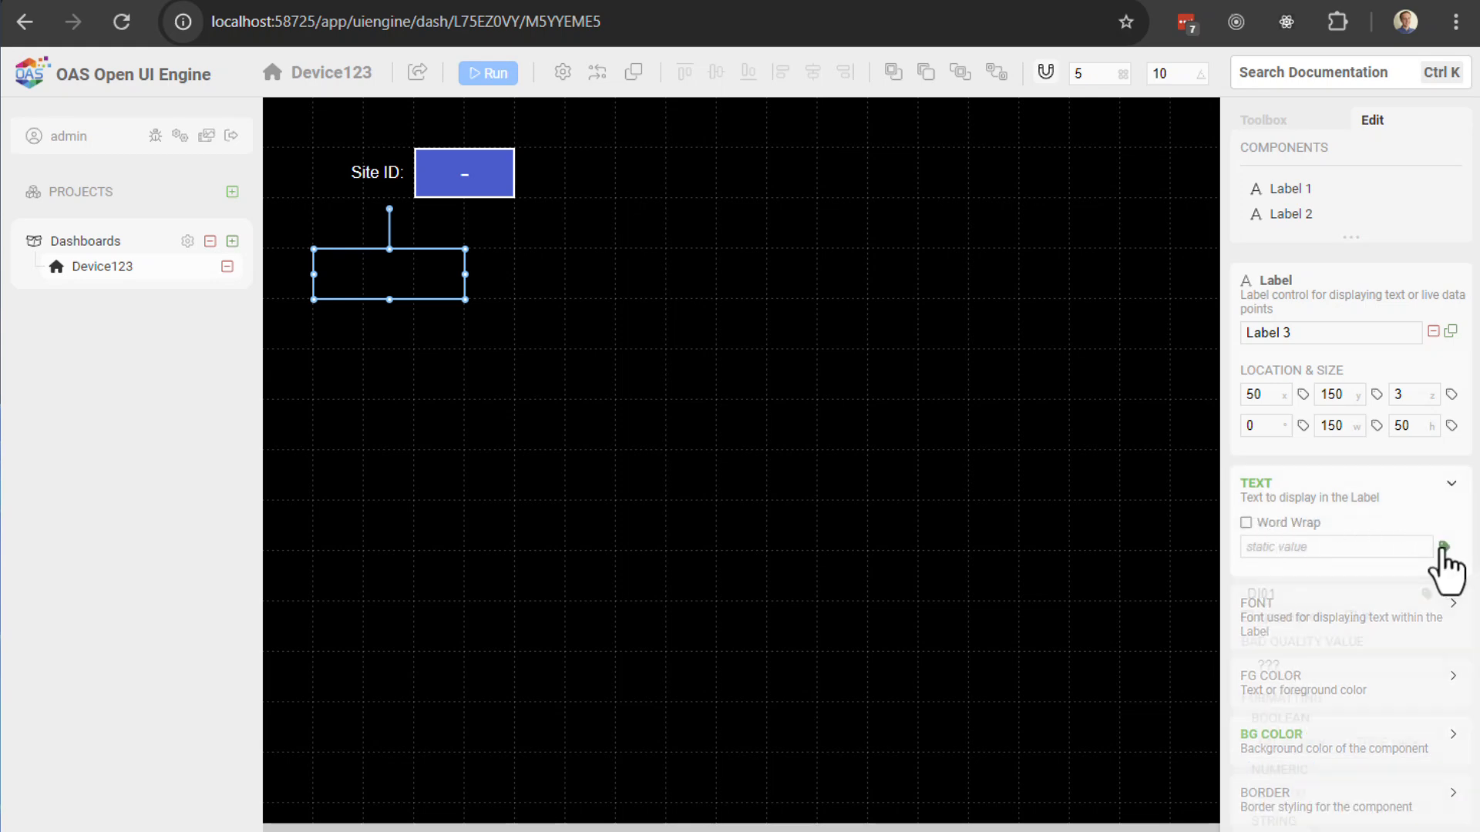
left_click(1444, 547)
double_click(1319, 594)
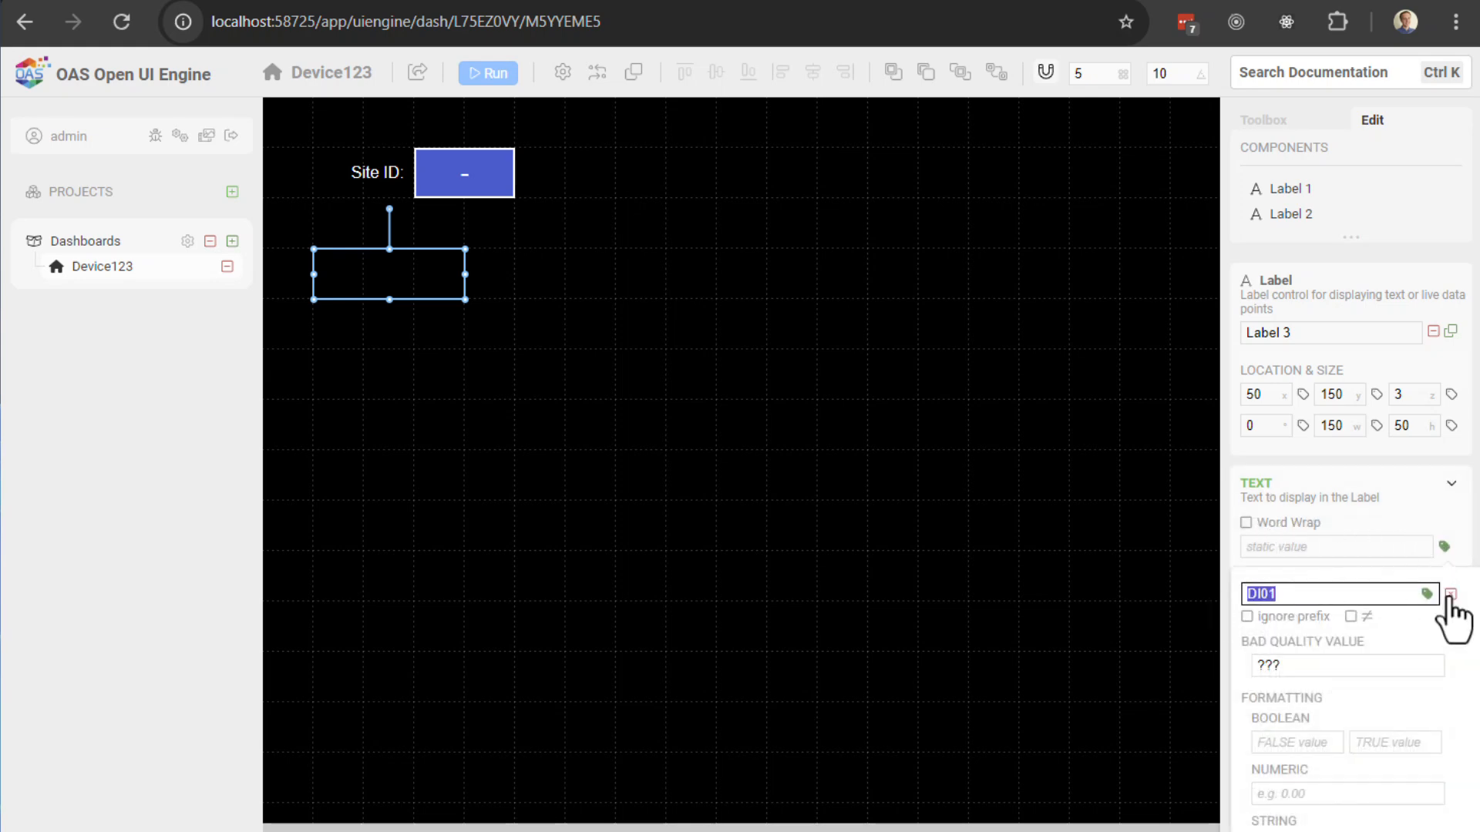
left_click(1451, 594)
left_click(1409, 547)
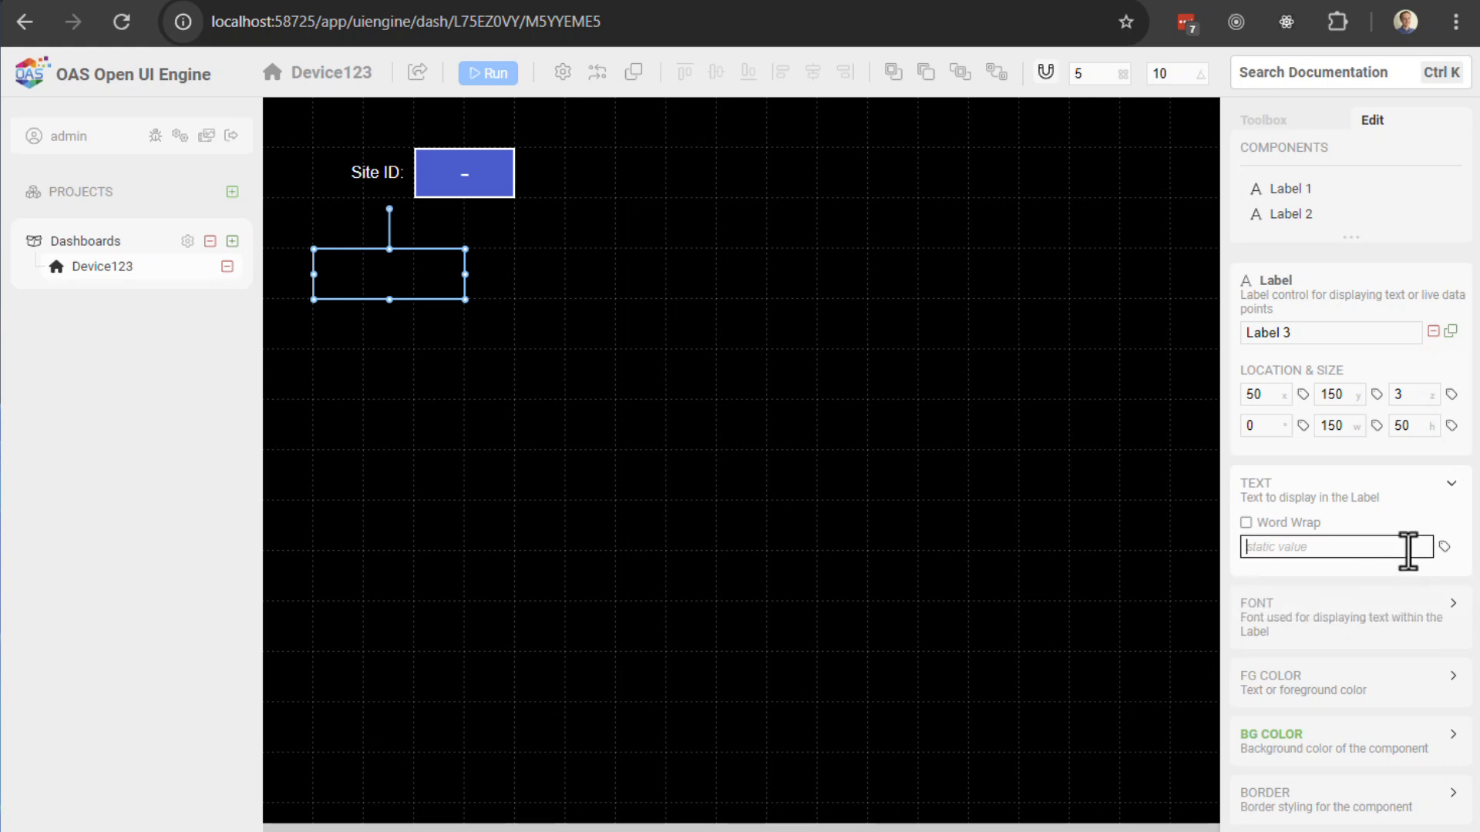
type("DU")
type("01")
key("Return")
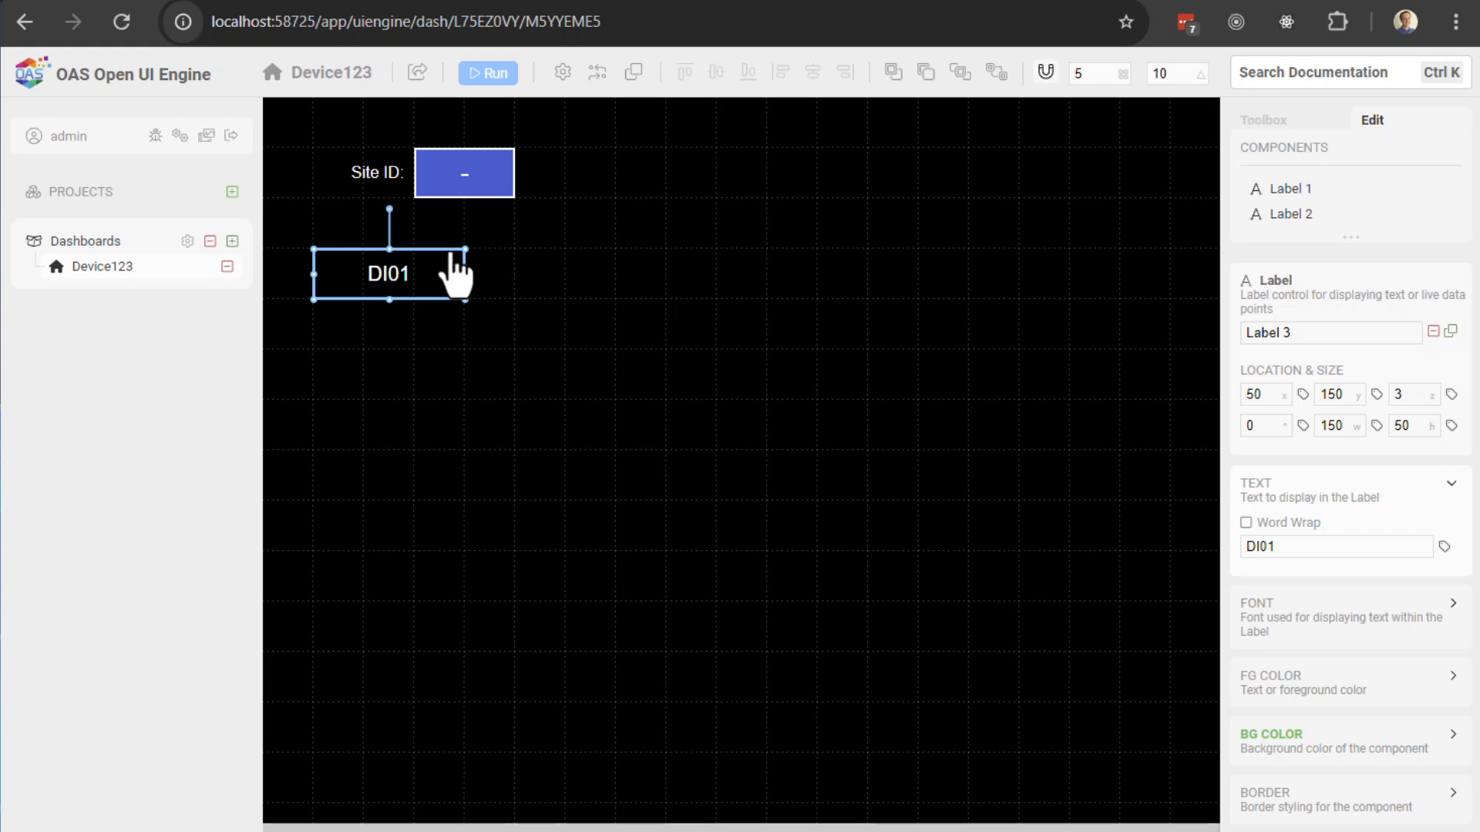
Step: Run the dashboard and write digital outputs with the last bit cleared in akYtecToolPro
left_click(488, 73)
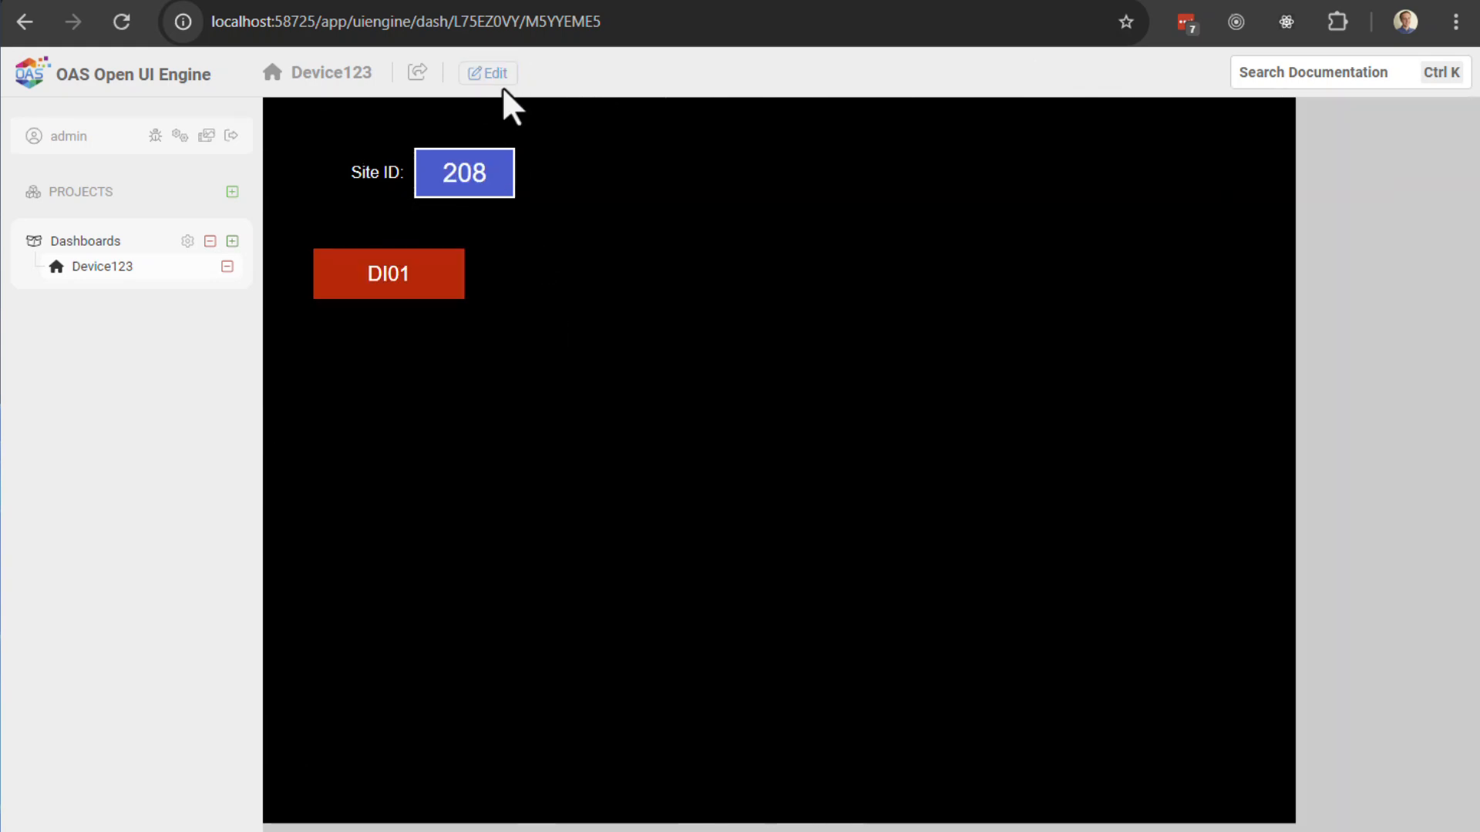
key("alt+Tab")
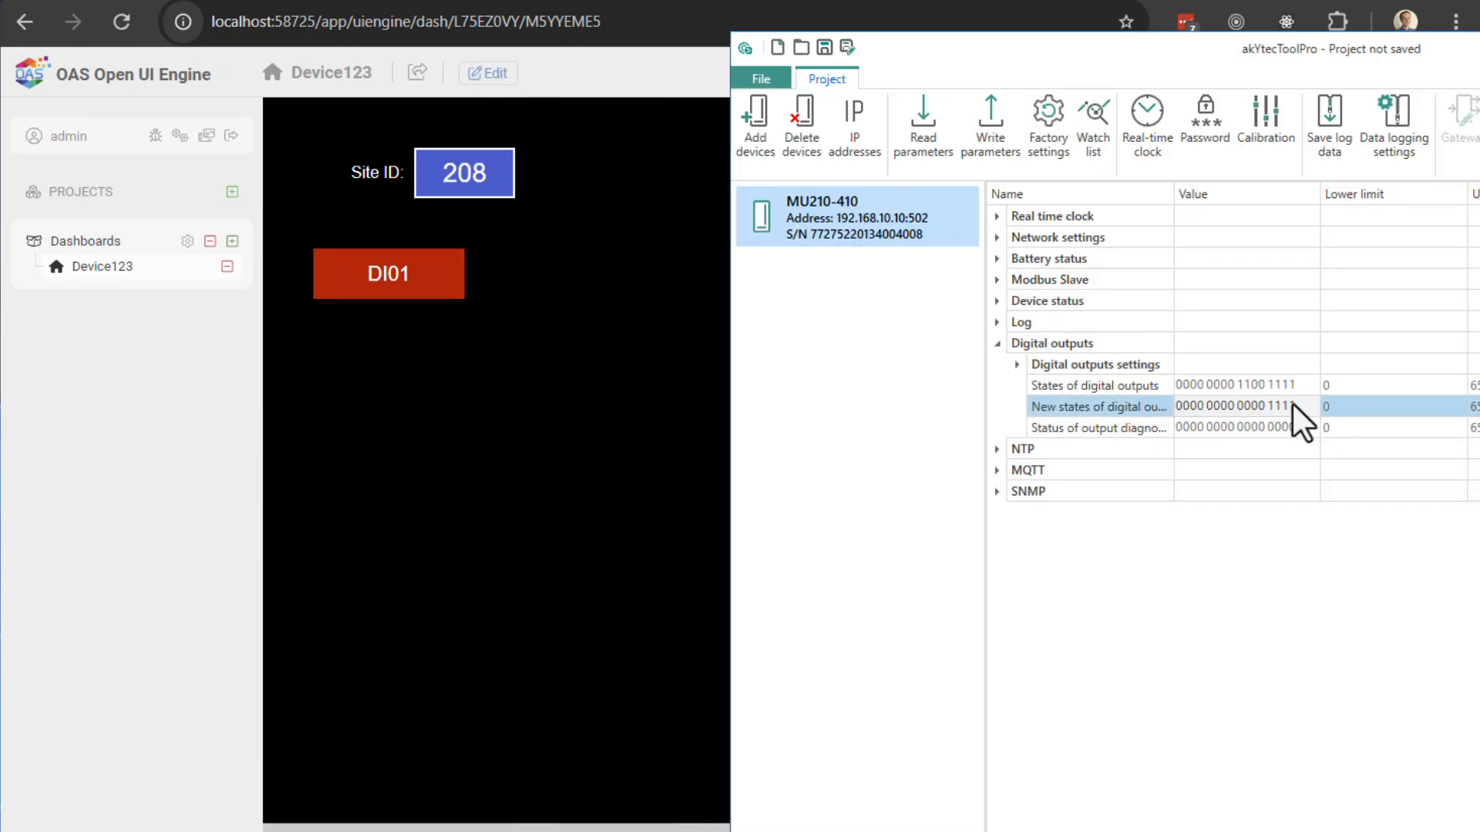
left_click(1292, 403)
left_click(999, 131)
left_click(1293, 405)
left_click(992, 132)
left_click(1291, 408)
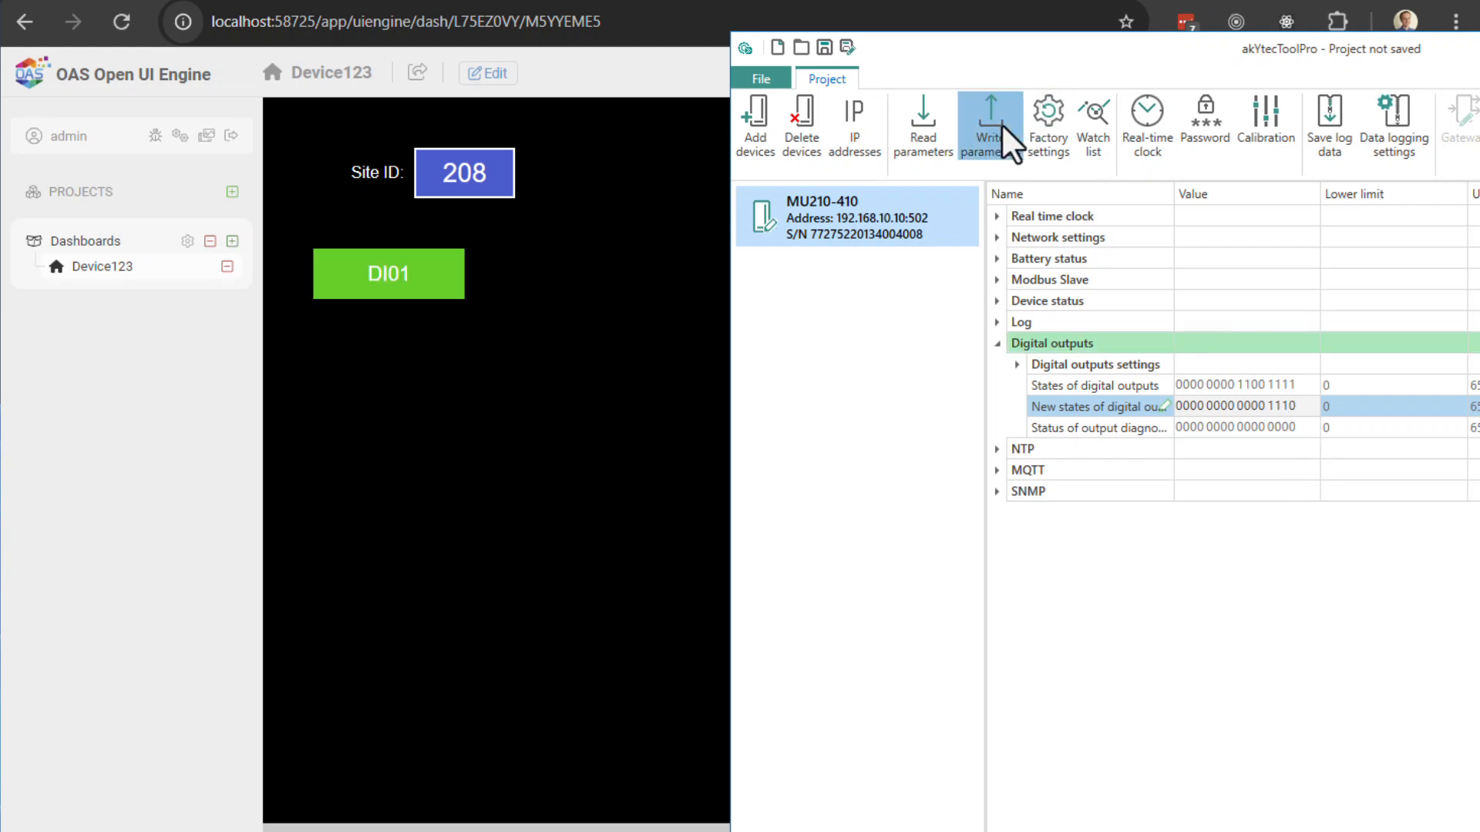
left_click(1002, 125)
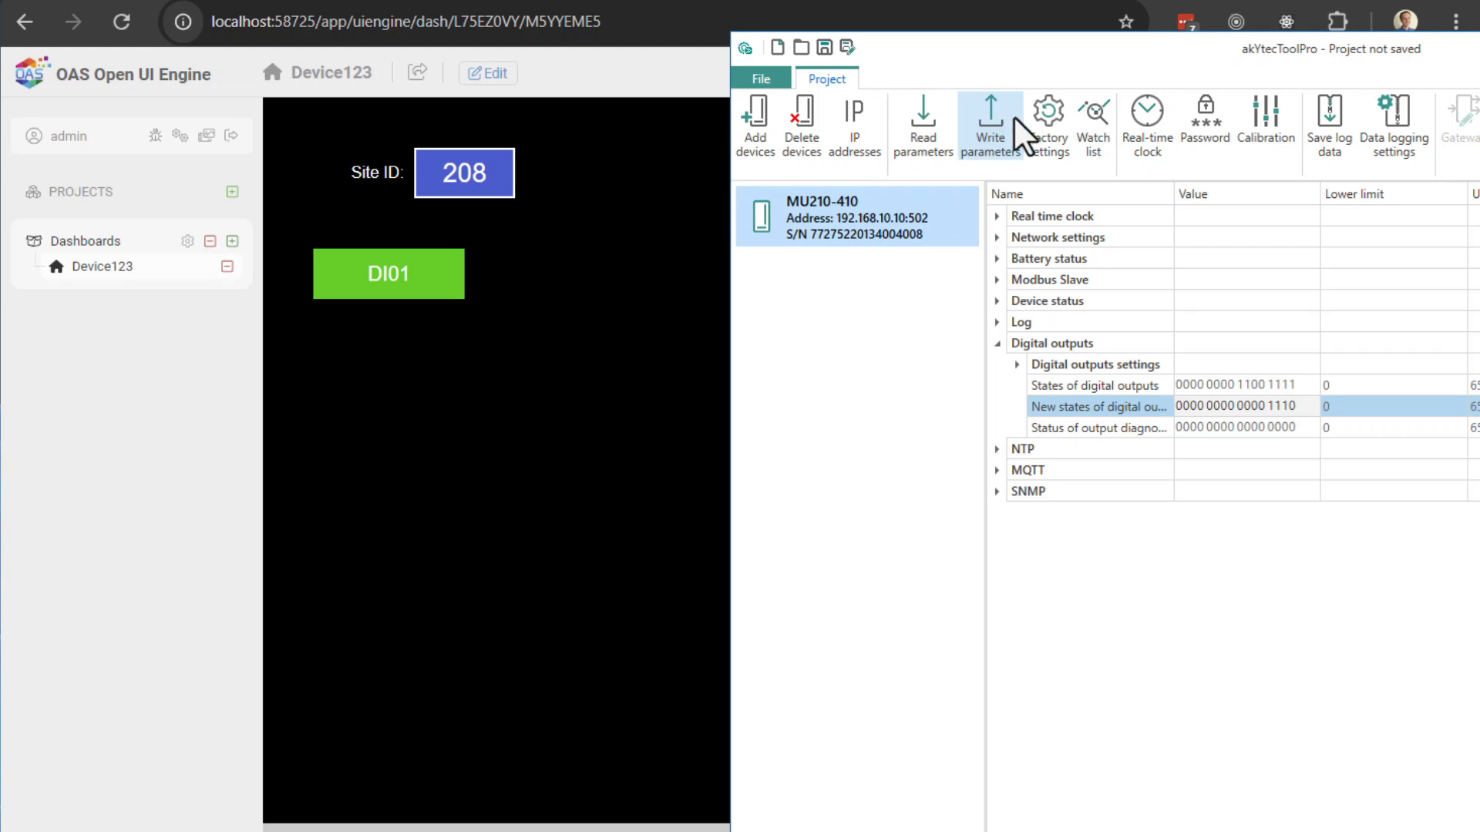
Step: Restore the last output bit to 1, write it, and return to the dashboard browser
left_click(1292, 407)
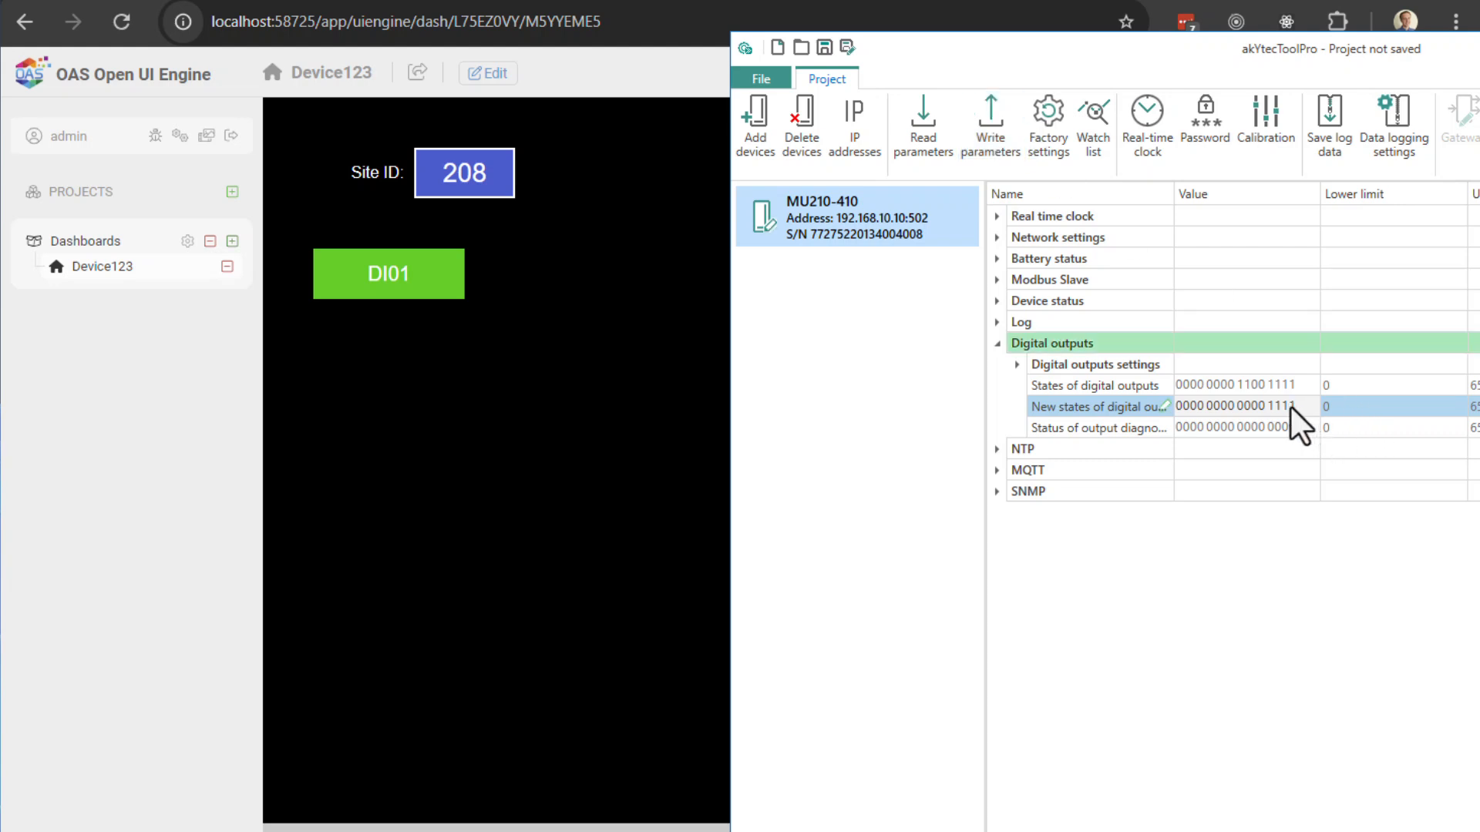
left_click(984, 129)
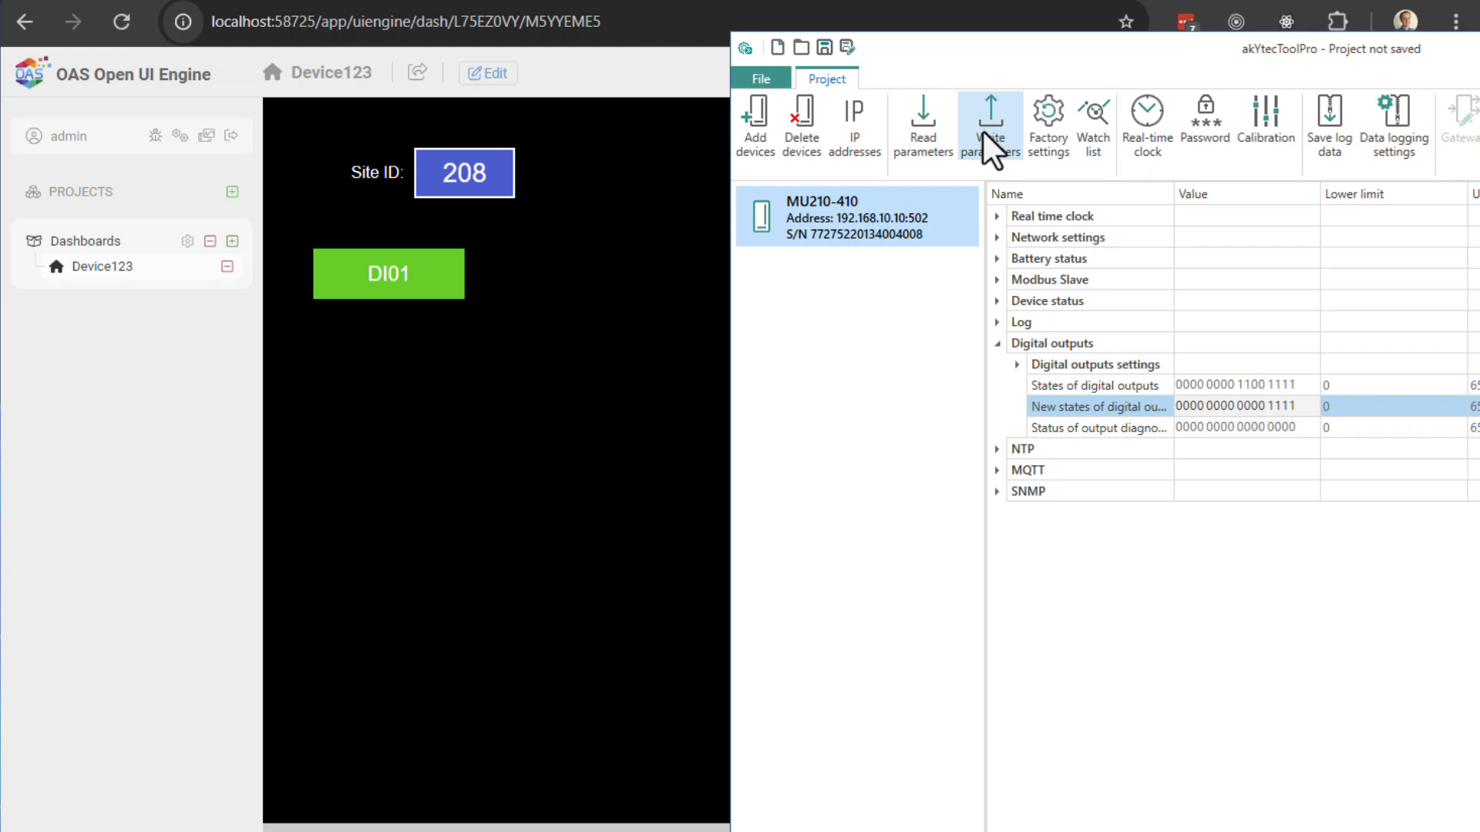
left_click(482, 6)
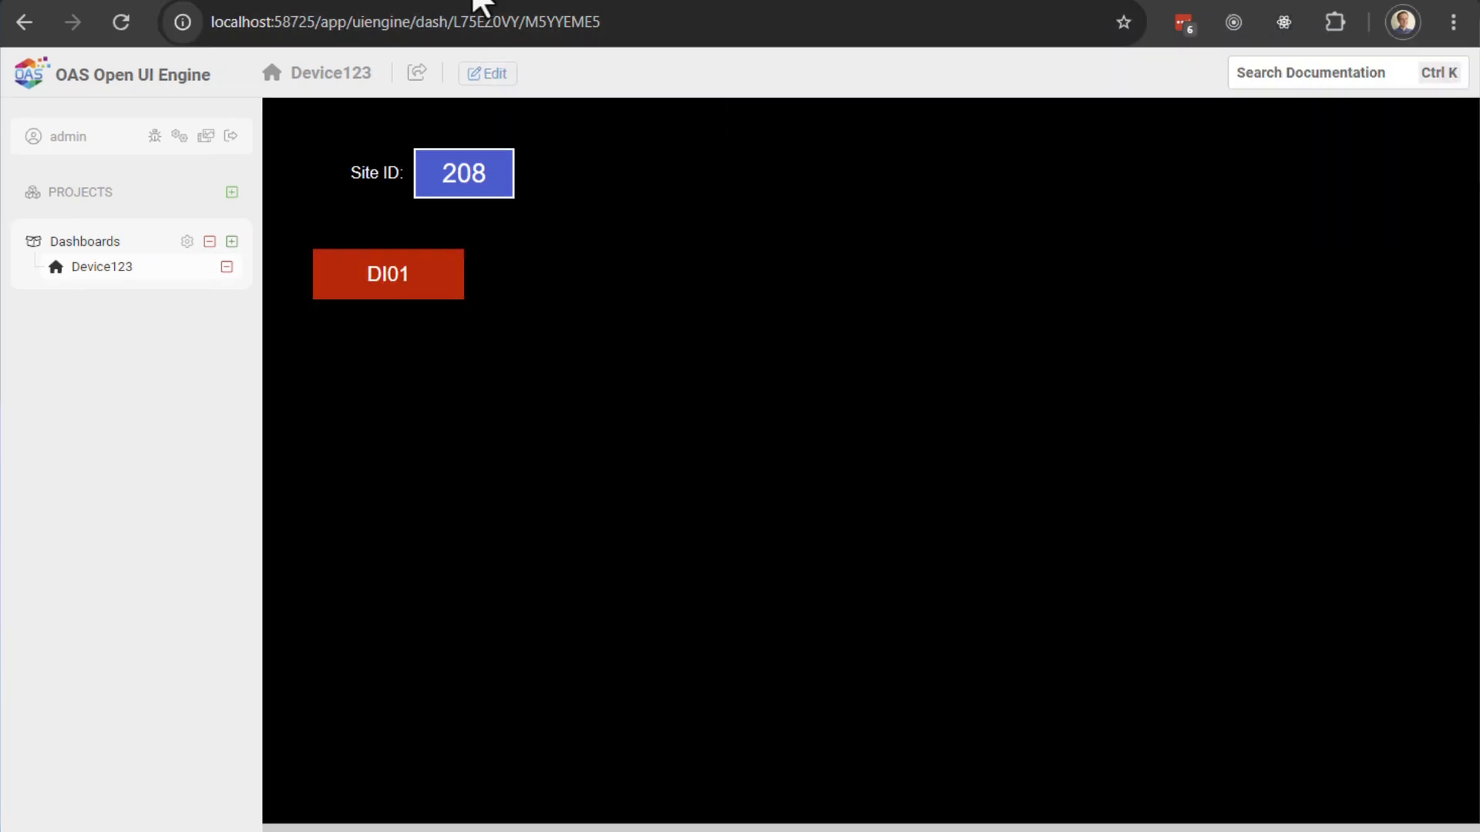
Step: Duplicate the DI01 label, place the copy below it, and set its text to DO07
left_click(487, 73)
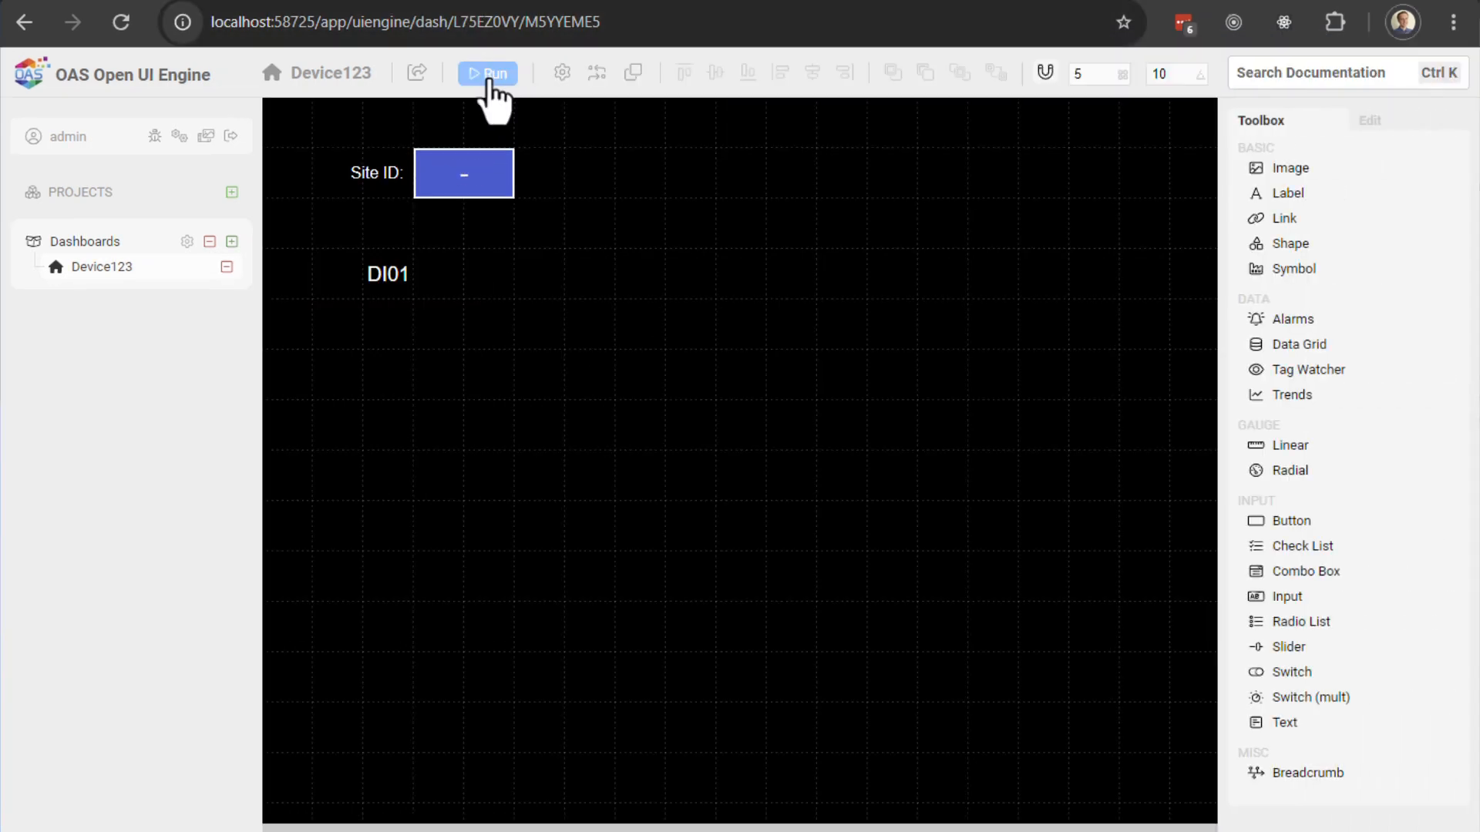
left_click(408, 305)
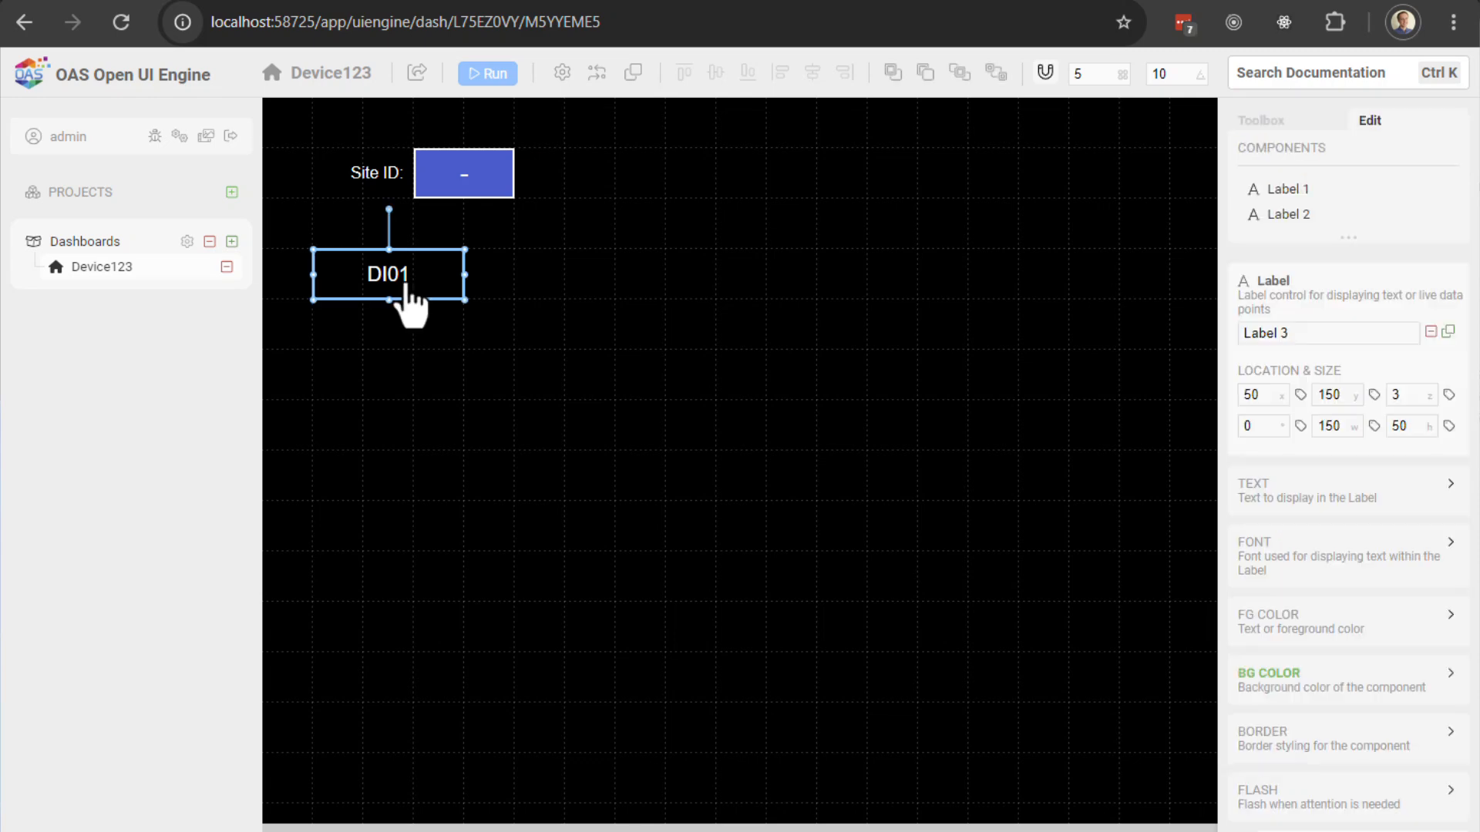
key("ctrl+c")
key("ctrl+v")
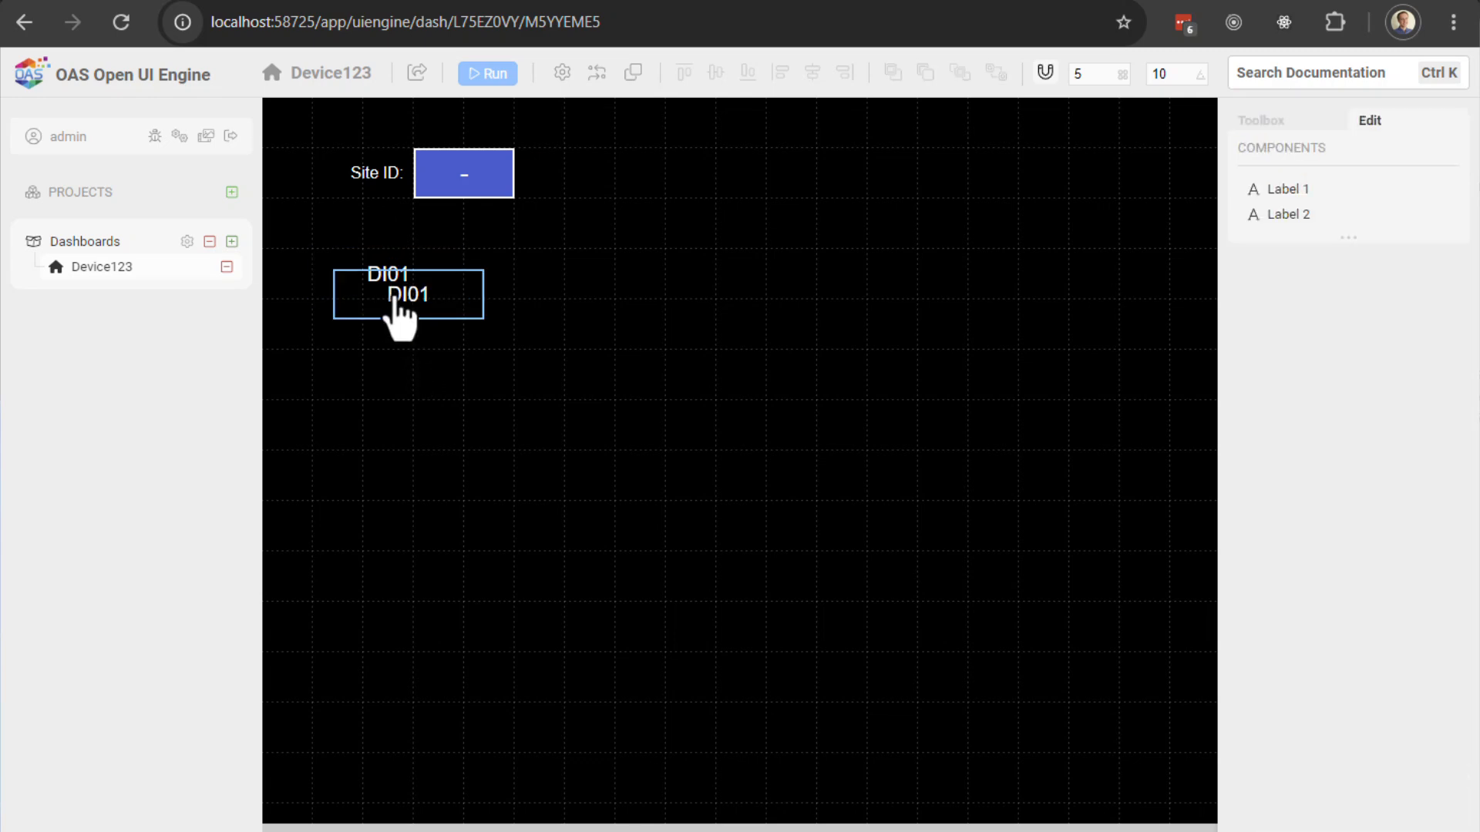
left_click_drag(400, 315, 374, 380)
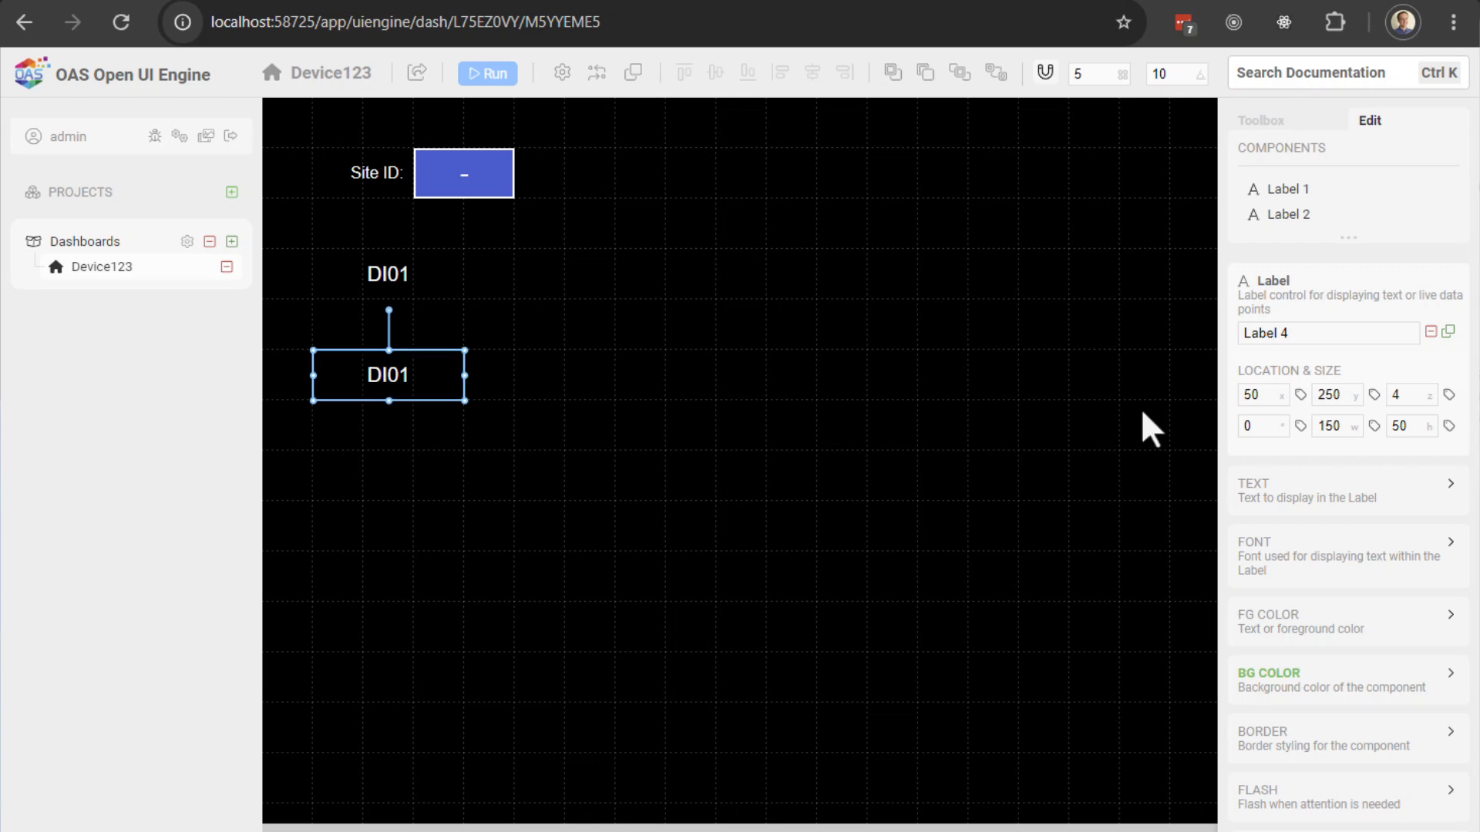
left_click(1302, 491)
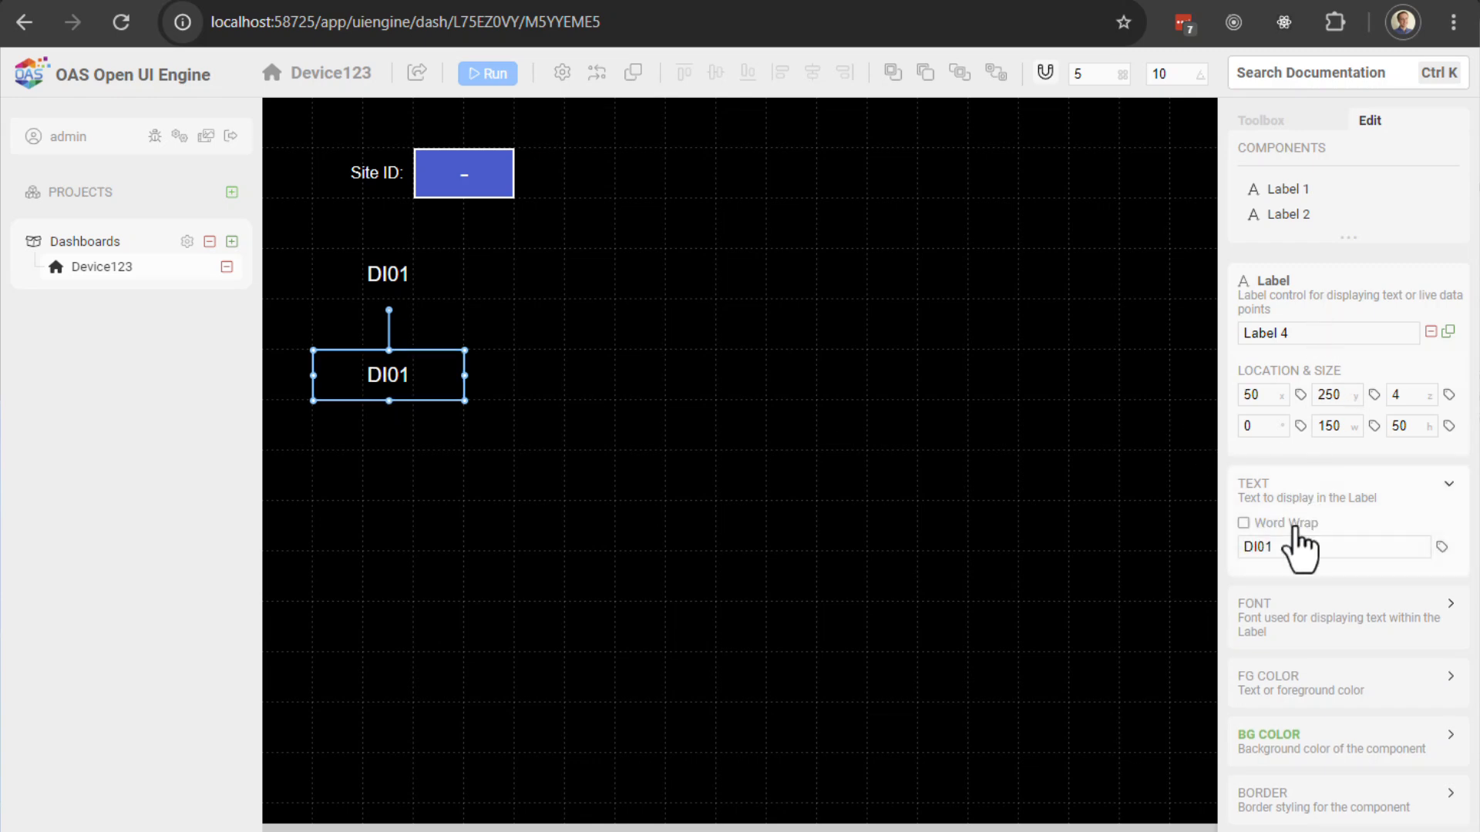
left_click(1252, 548)
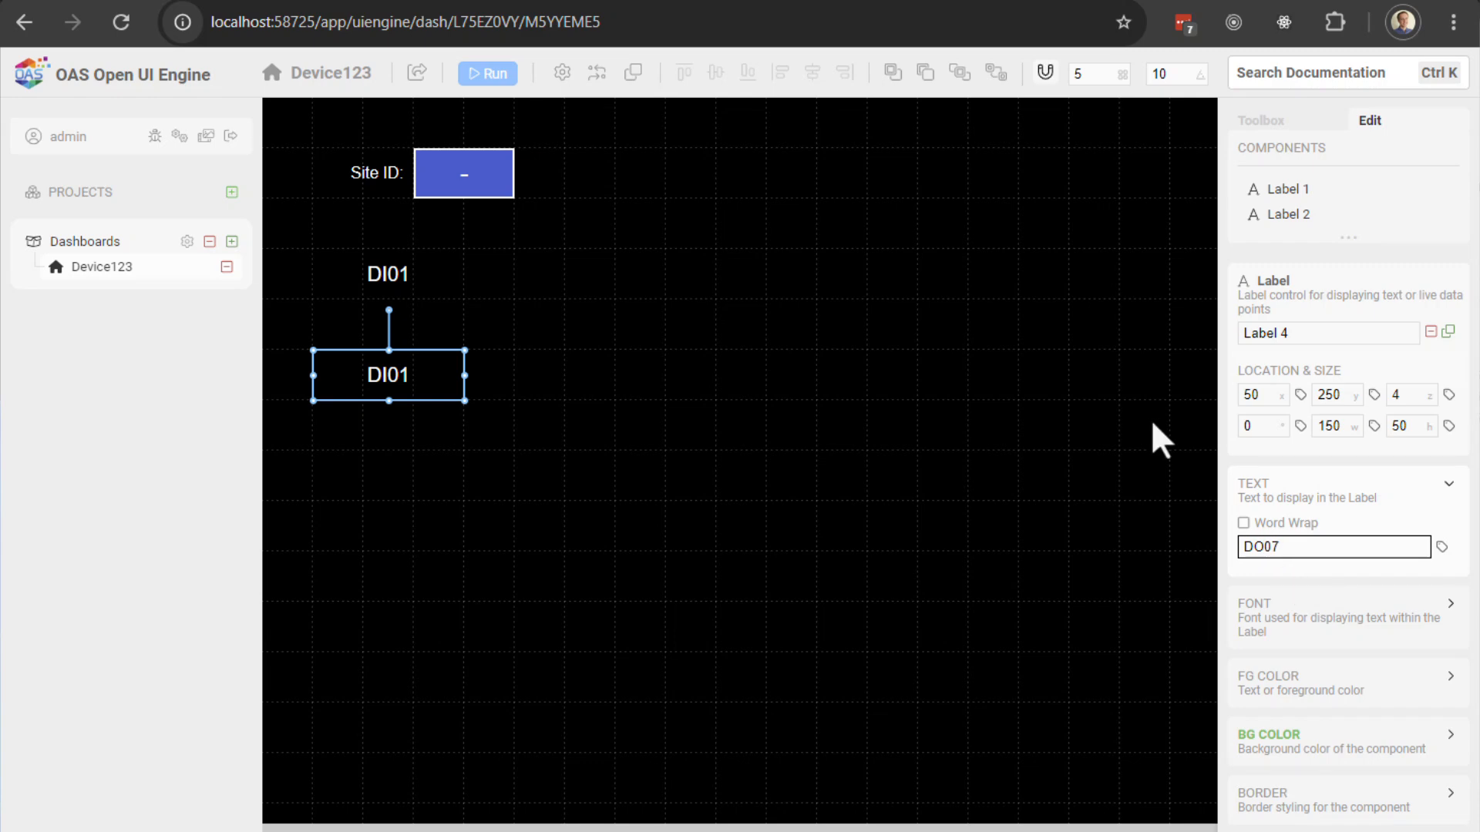
Step: Change the copy's background colour tag to DigitalOutput7.Value and run the dashboard
left_click(1286, 733)
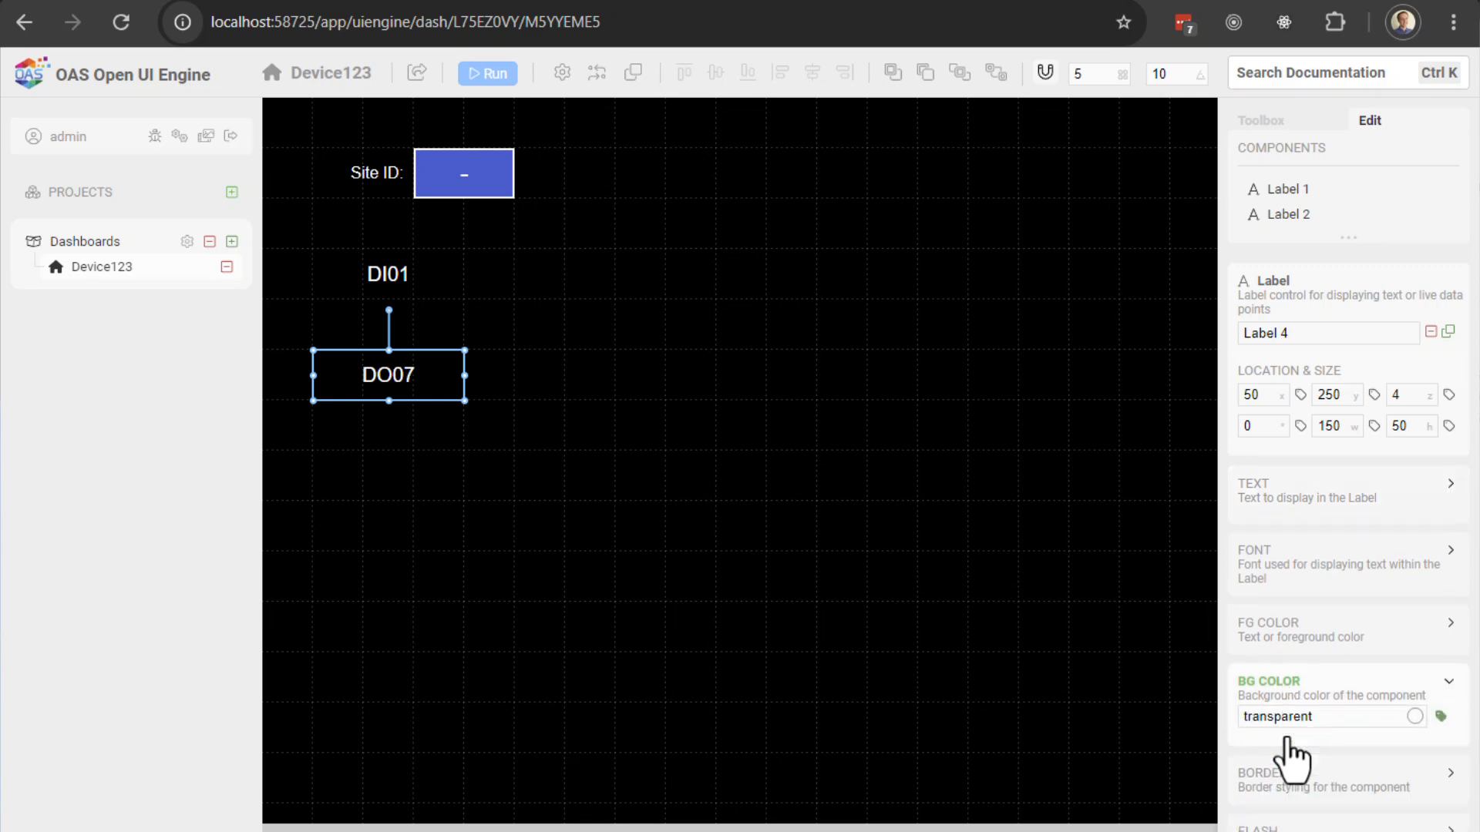
scroll(1361, 651, "down", 1)
left_click(1441, 608)
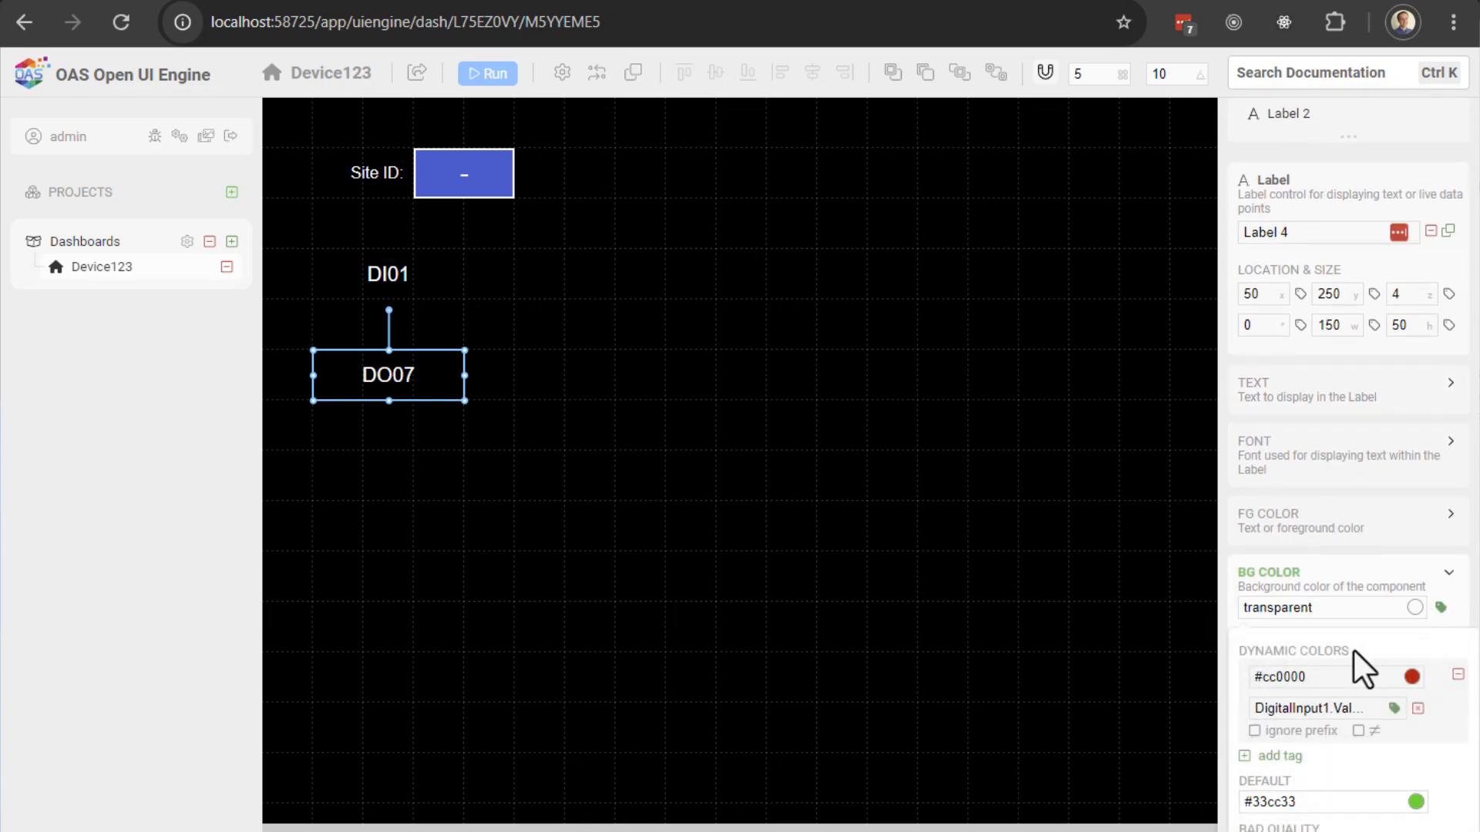
left_click(1298, 708)
left_click_drag(1293, 708, 1337, 709)
type("O")
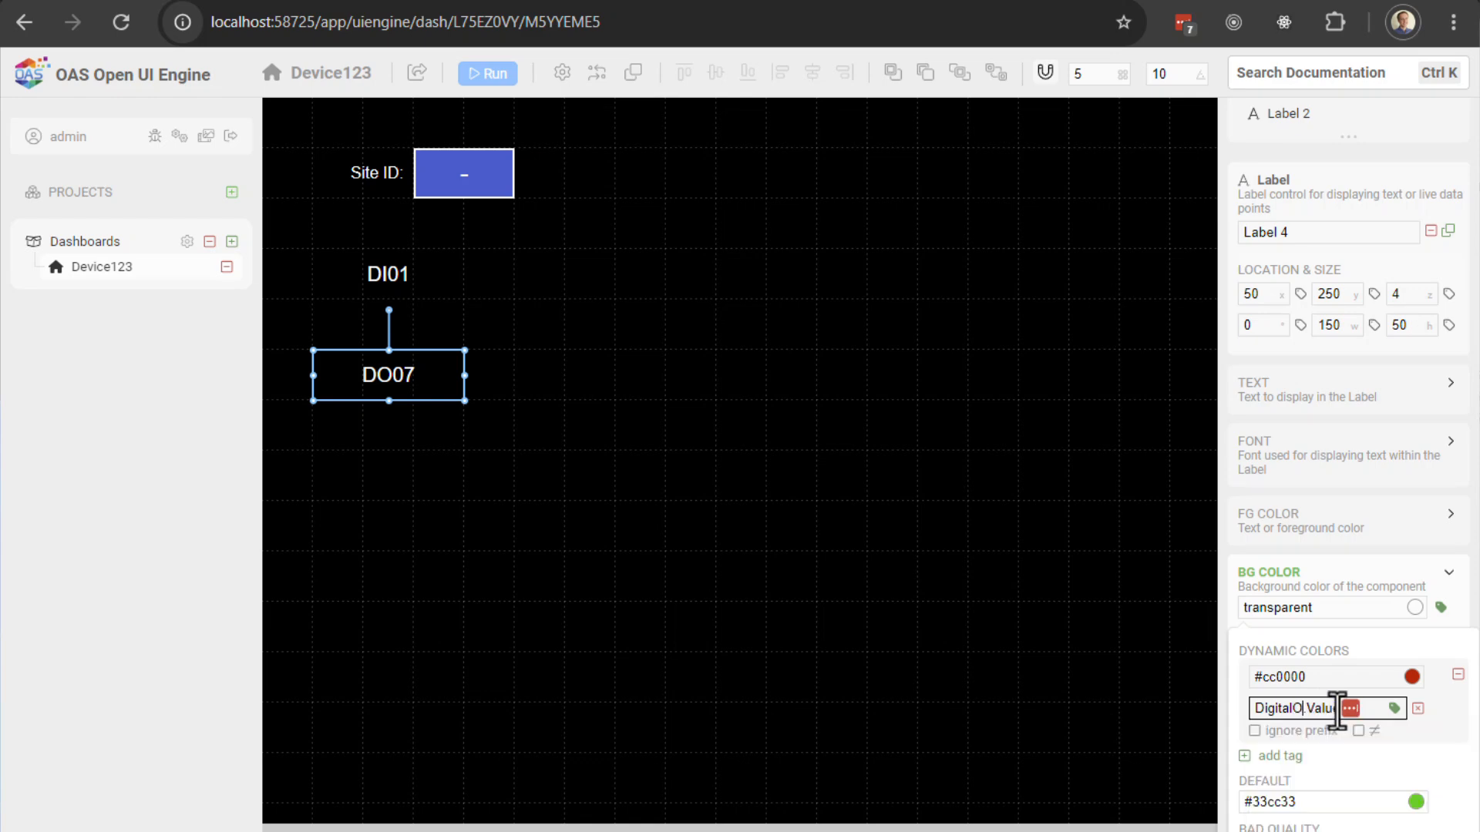
type("ut7")
left_click(1442, 754)
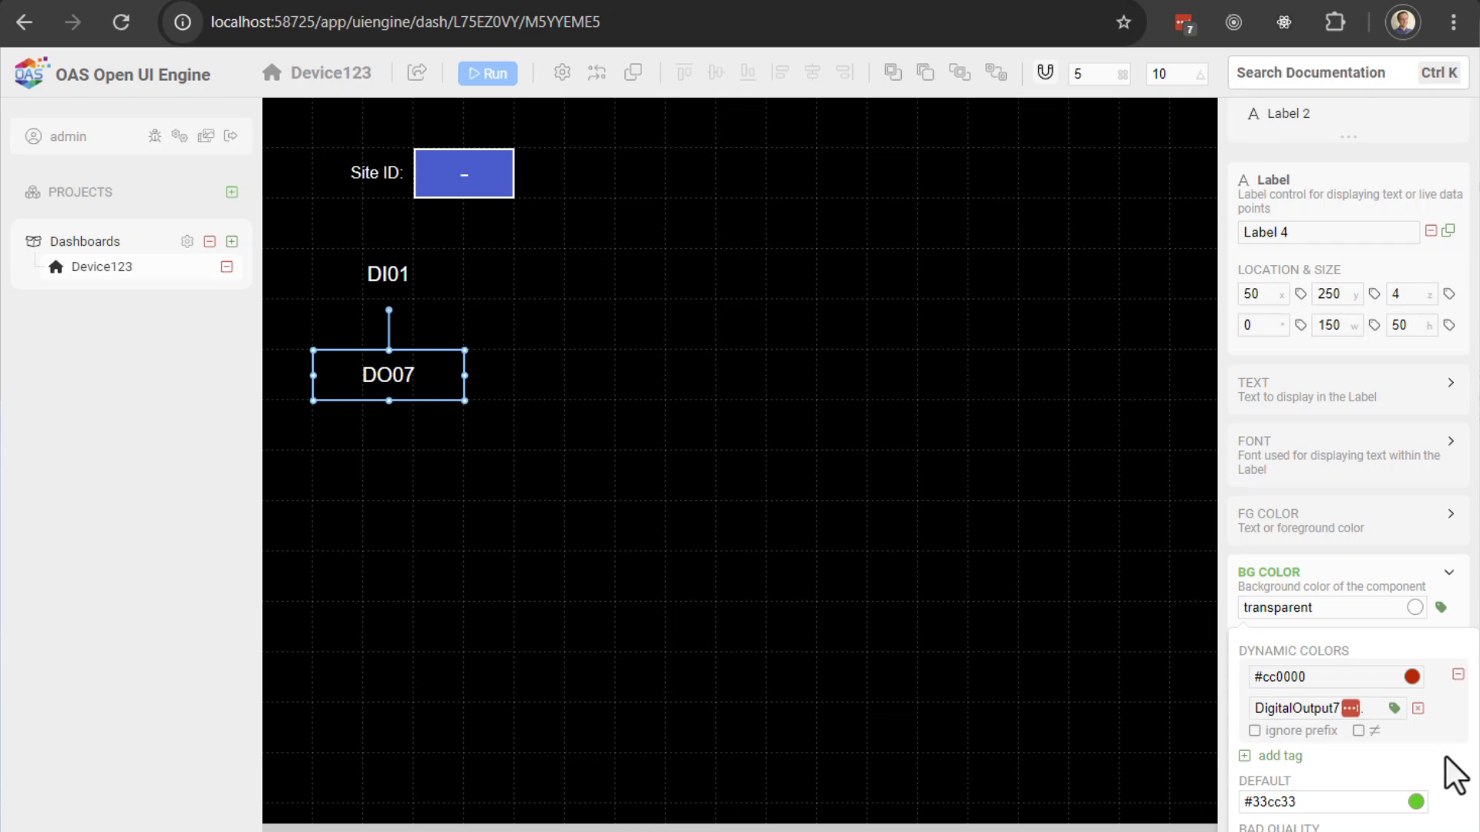
left_click(1441, 610)
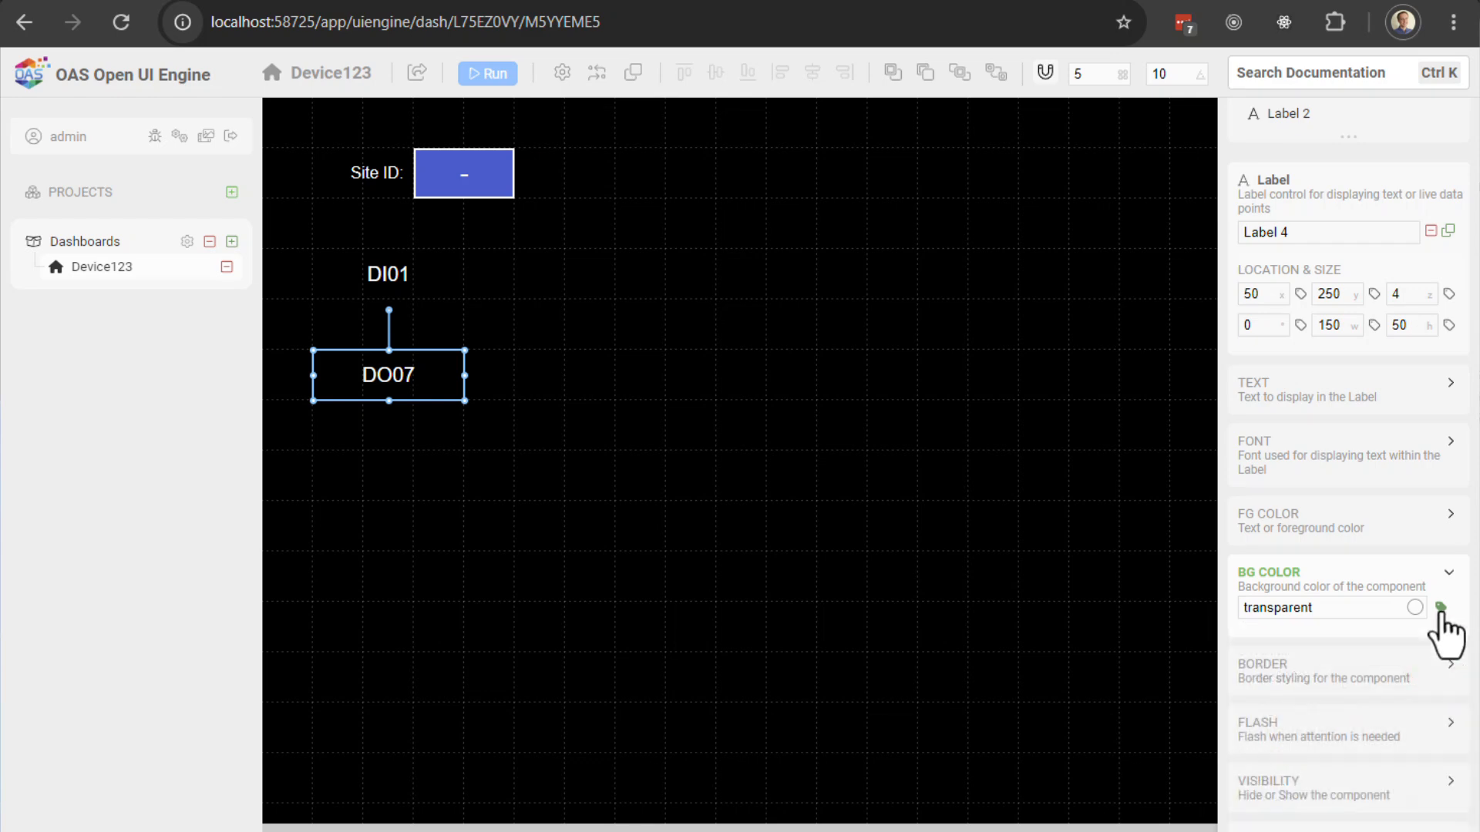
left_click(486, 75)
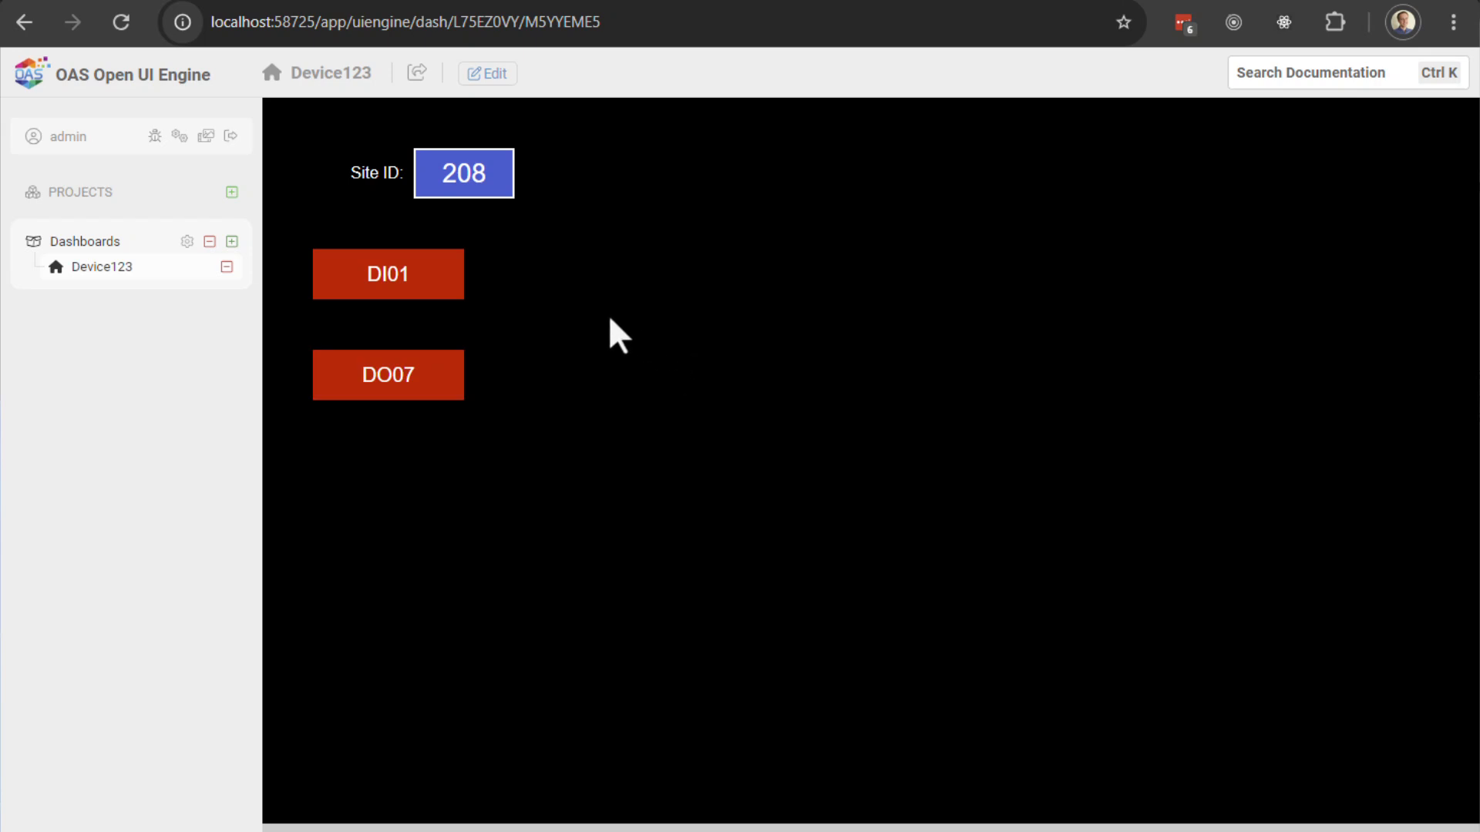
Step: Add a radial gauge at the top centre of the canvas, sized 250×250
left_click(488, 75)
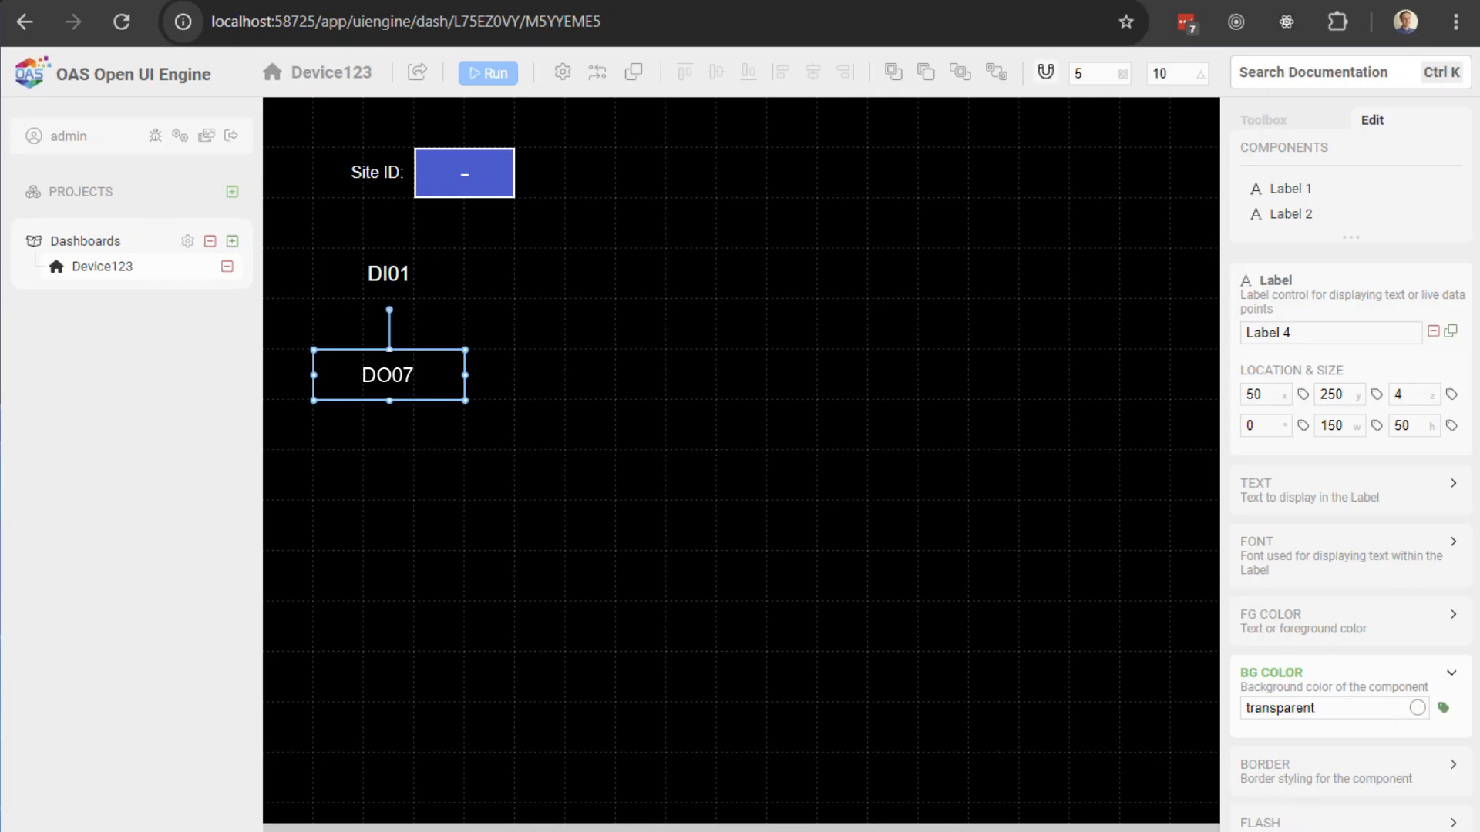
key("Escape")
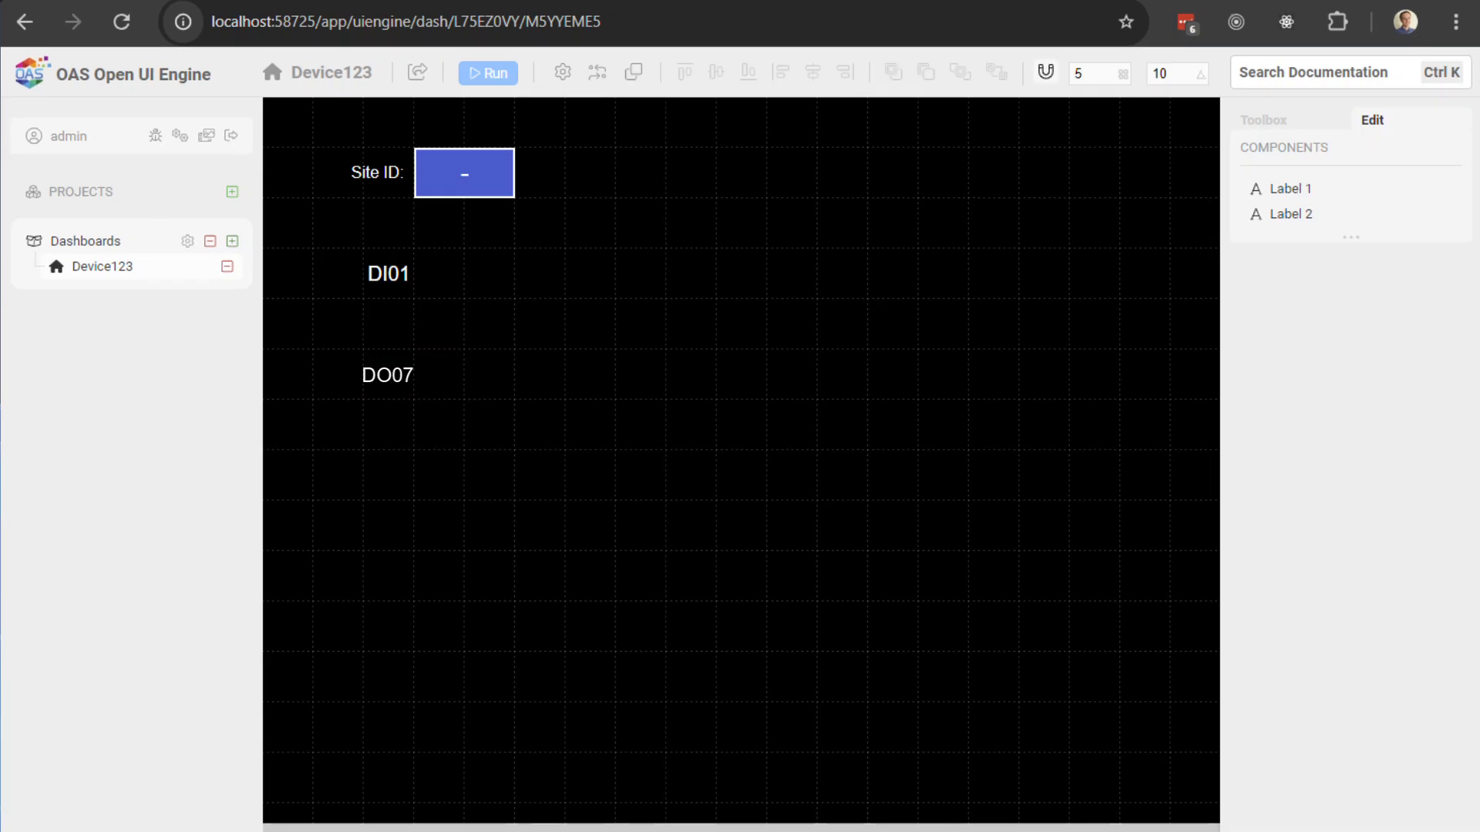
left_click(1254, 122)
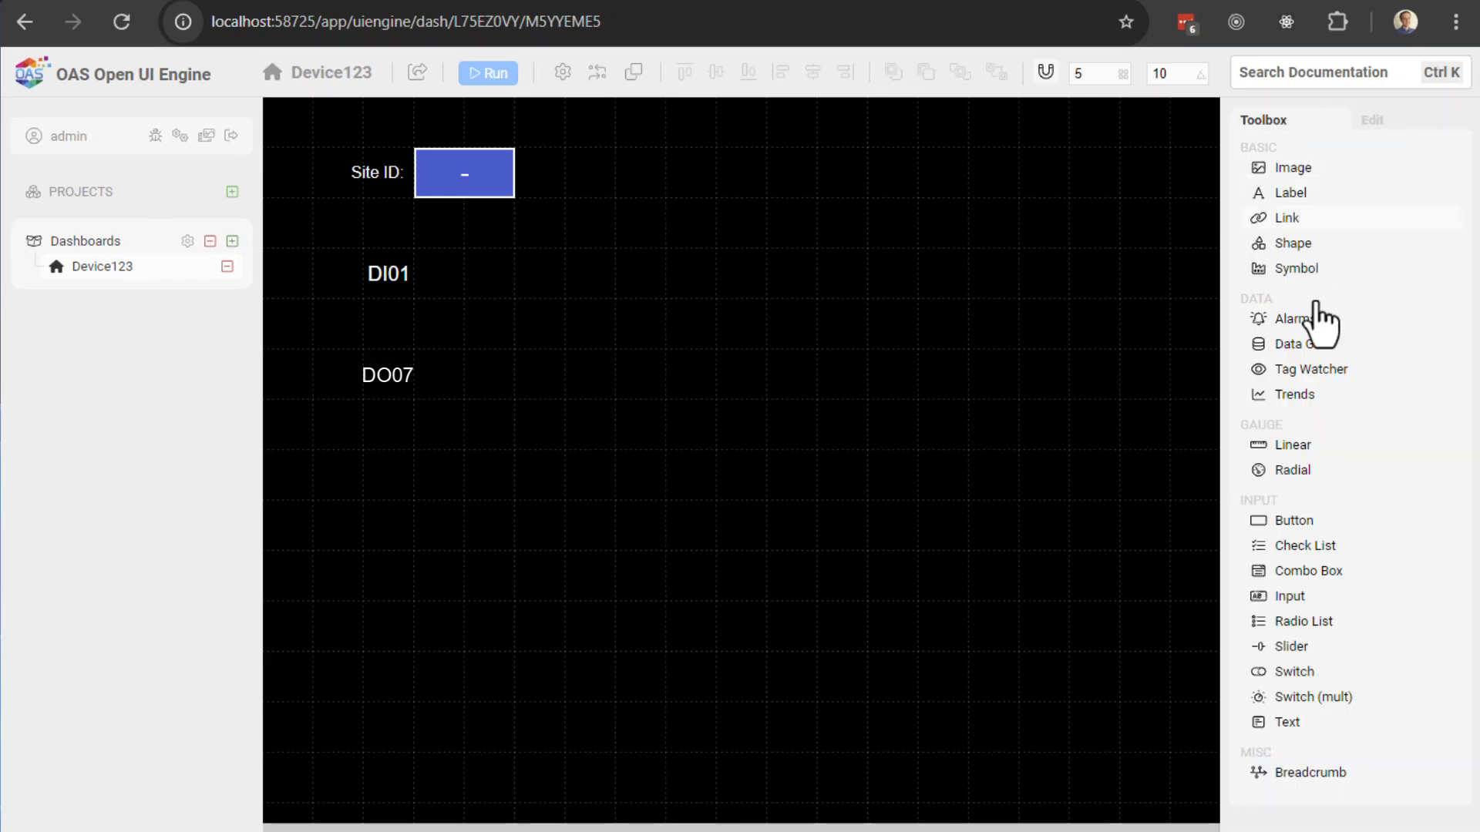
left_click(1283, 471)
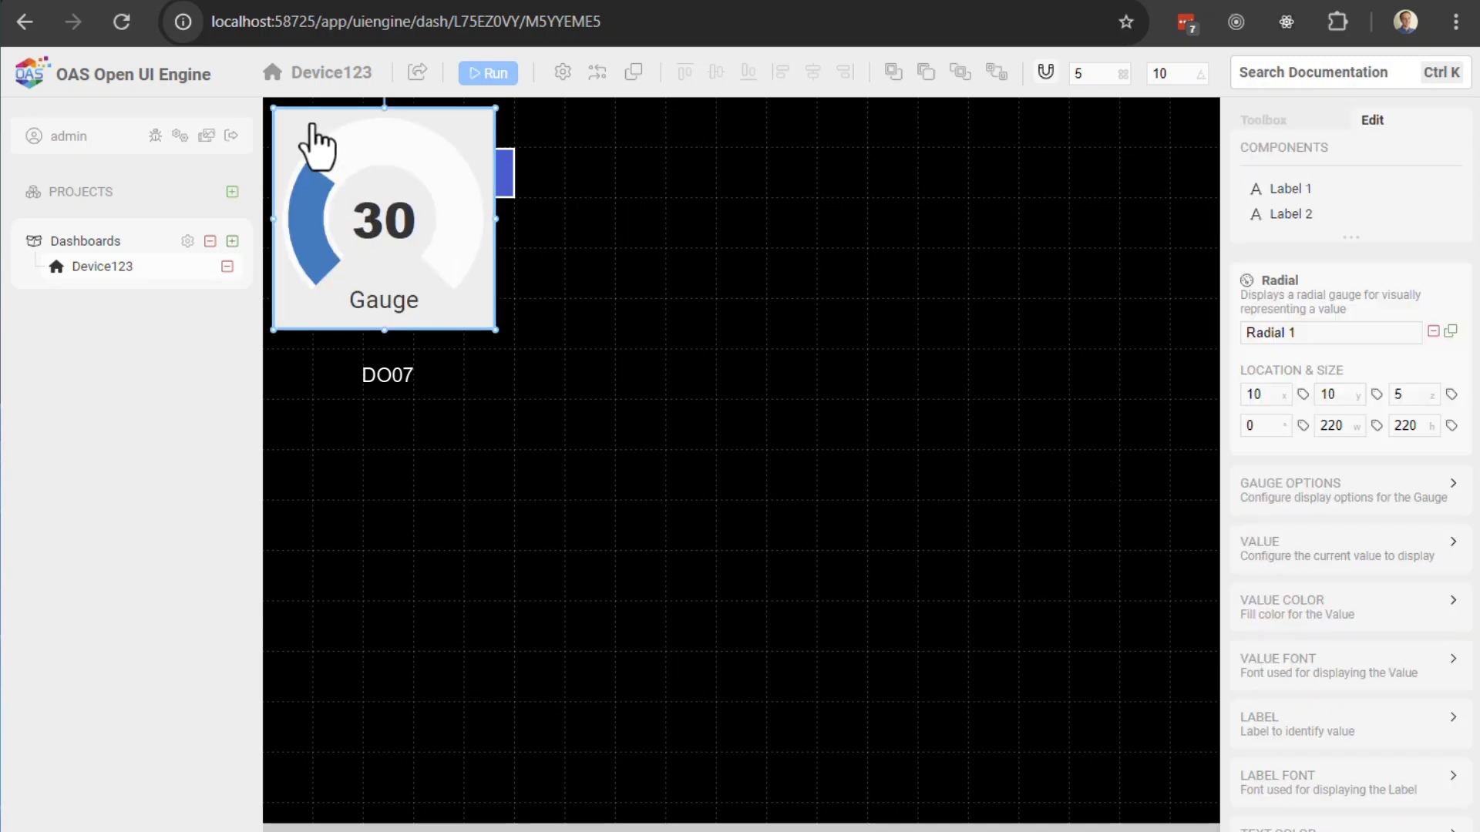
left_click_drag(308, 141, 647, 186)
left_click_drag(839, 372, 866, 400)
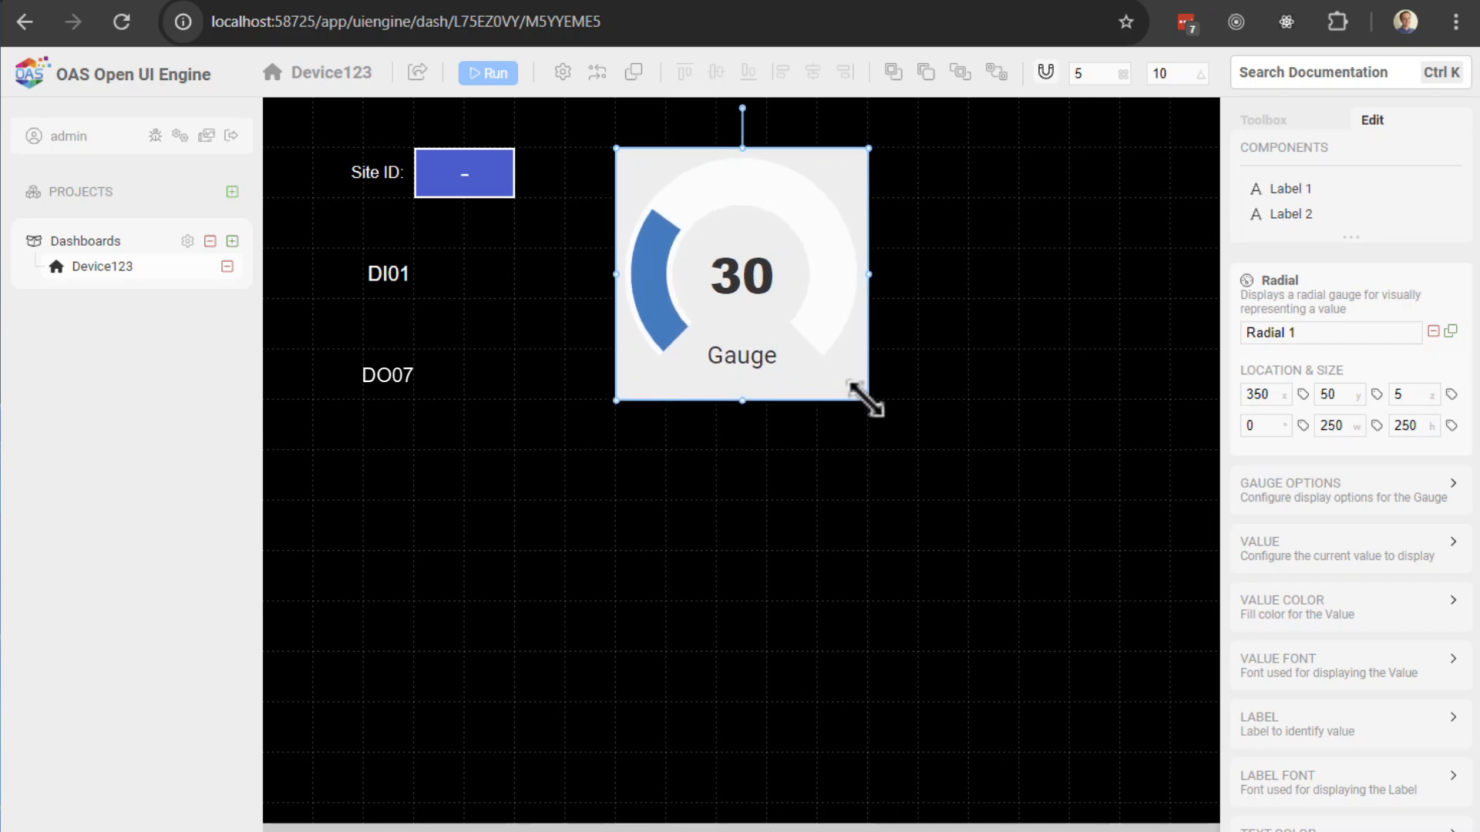
Step: Set the gauge numerals to inside and its maximum to 10
left_click(1281, 497)
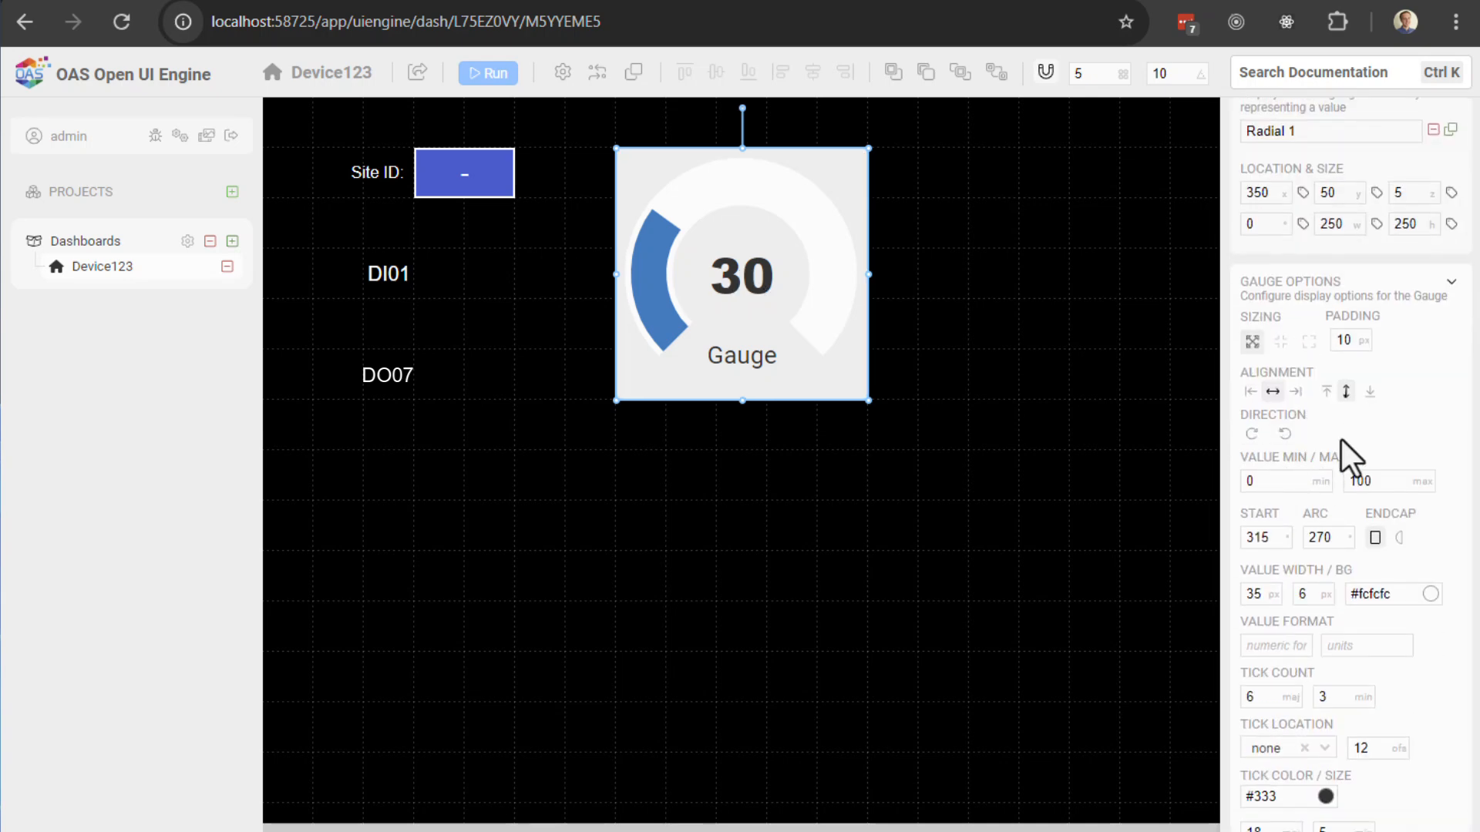
scroll(1345, 501, "down", 1)
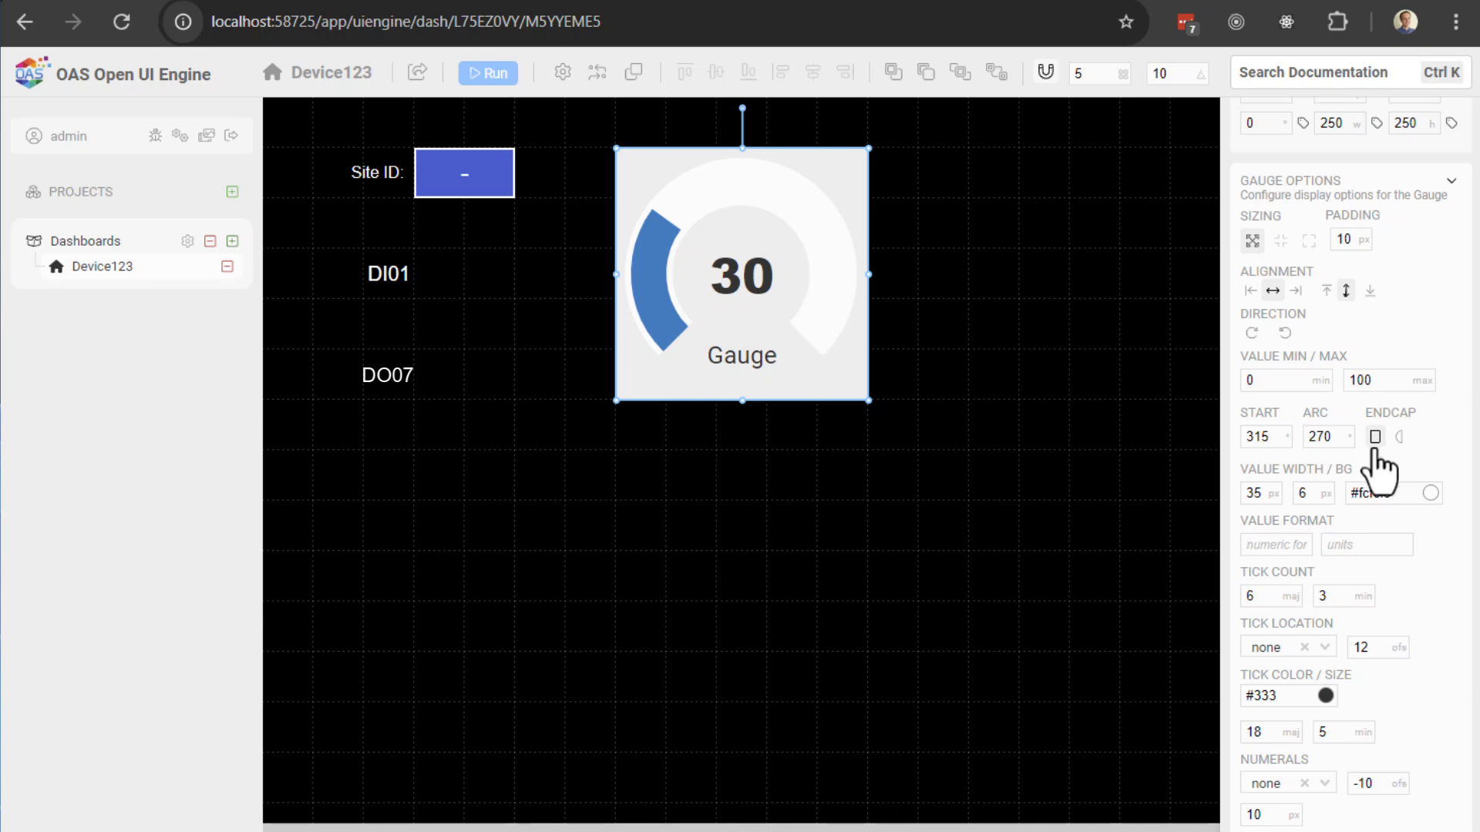
scroll(1318, 532, "down", 1)
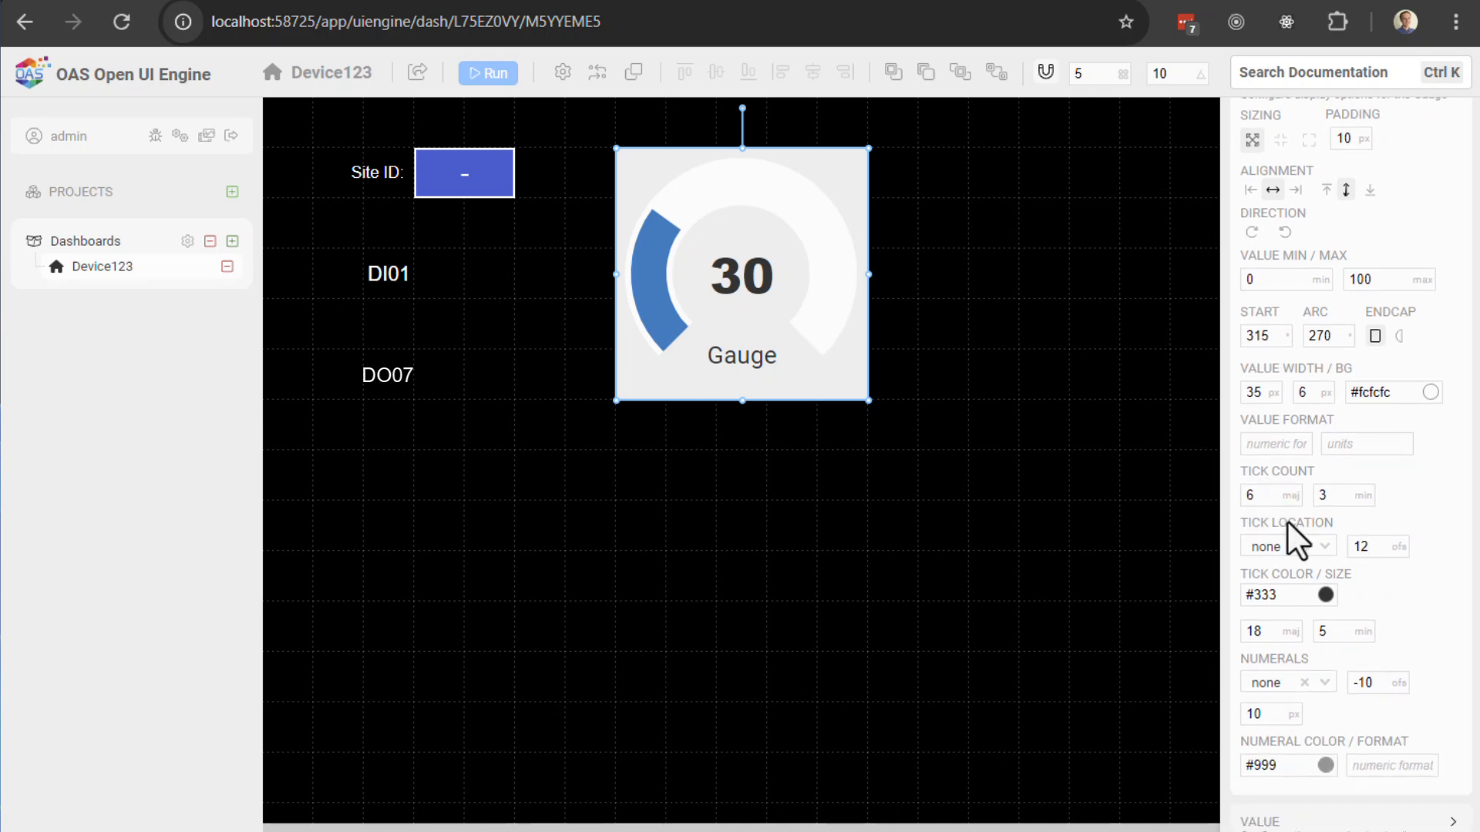
left_click(1323, 683)
left_click(1318, 735)
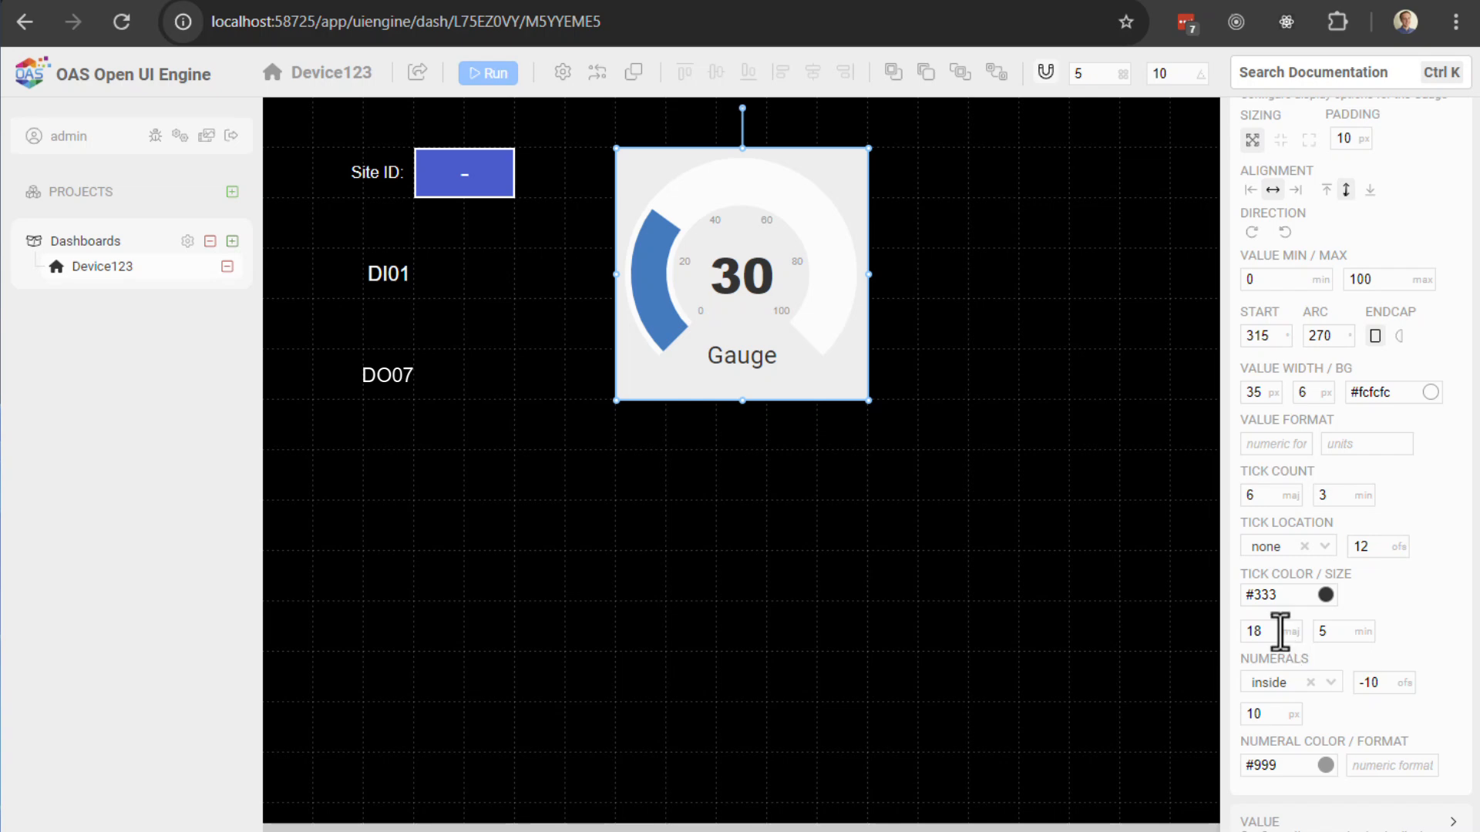
scroll(1358, 362, "up", 3)
scroll(1358, 363, "up", 1)
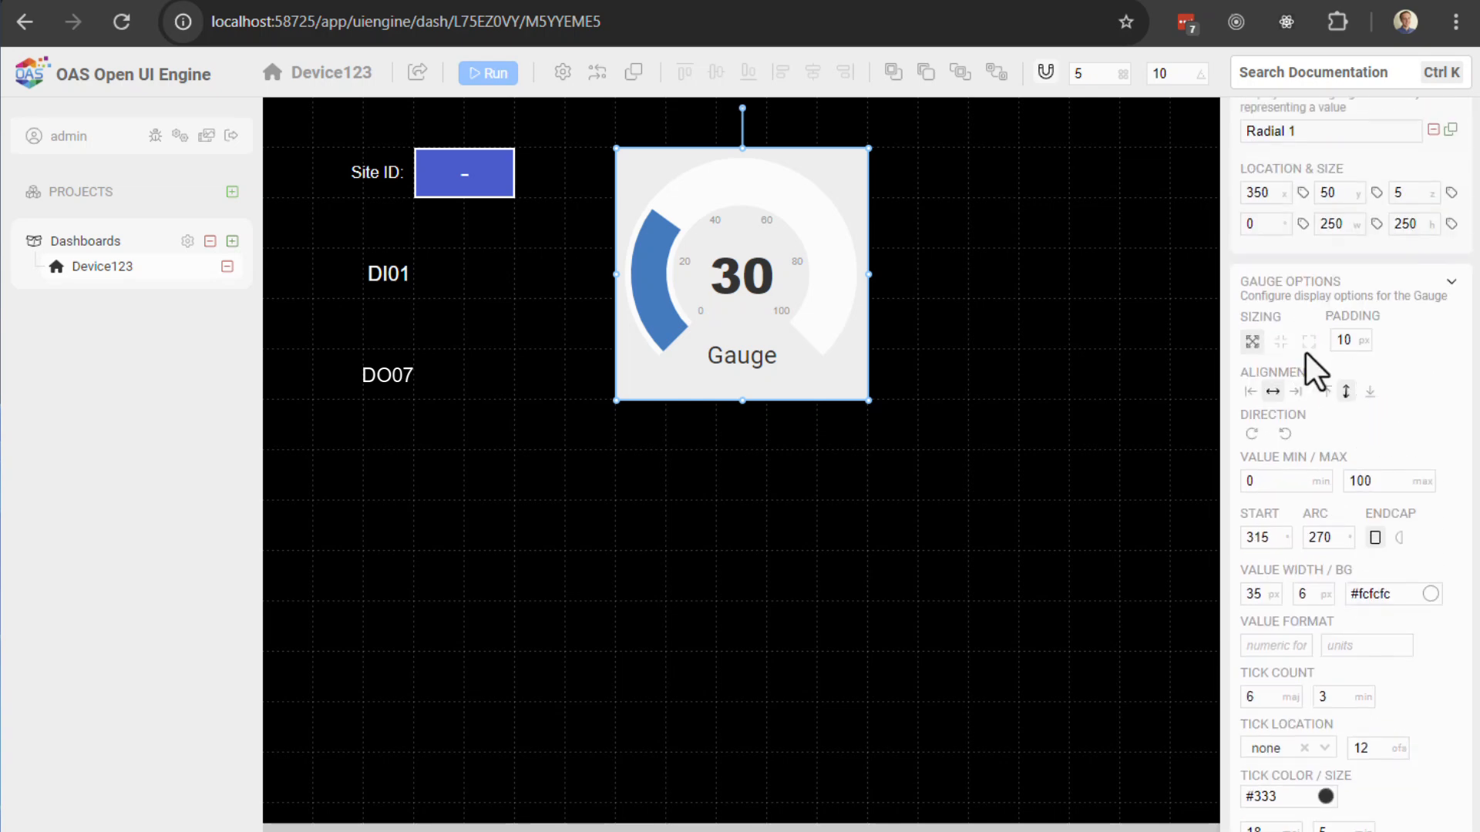
double_click(1374, 480)
type("10")
key("Return")
Step: Bind the gauge value to AnalogInput1.Value and run the dashboard live
scroll(1387, 498, "down", 2)
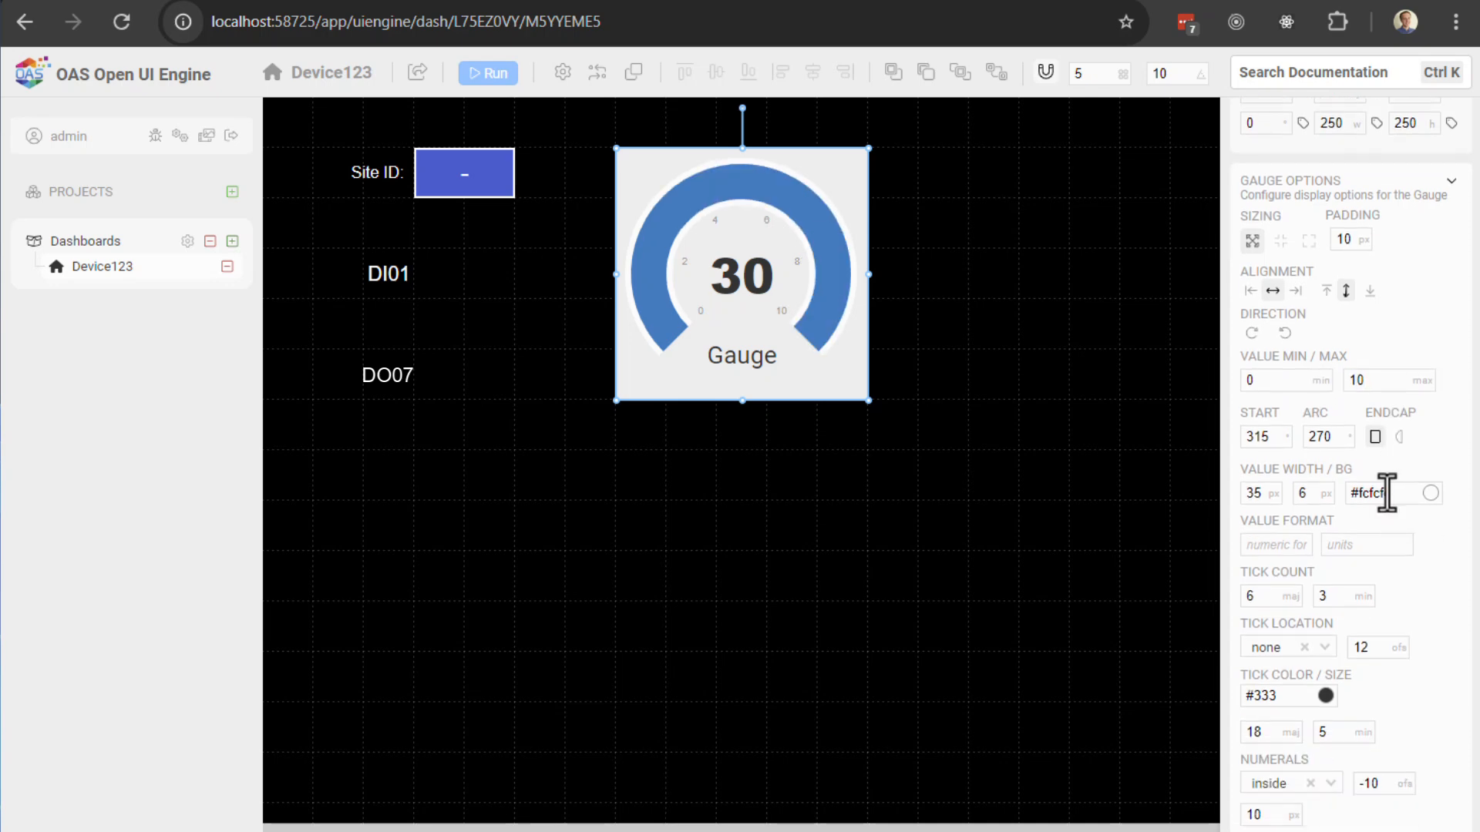
scroll(1381, 477, "down", 8)
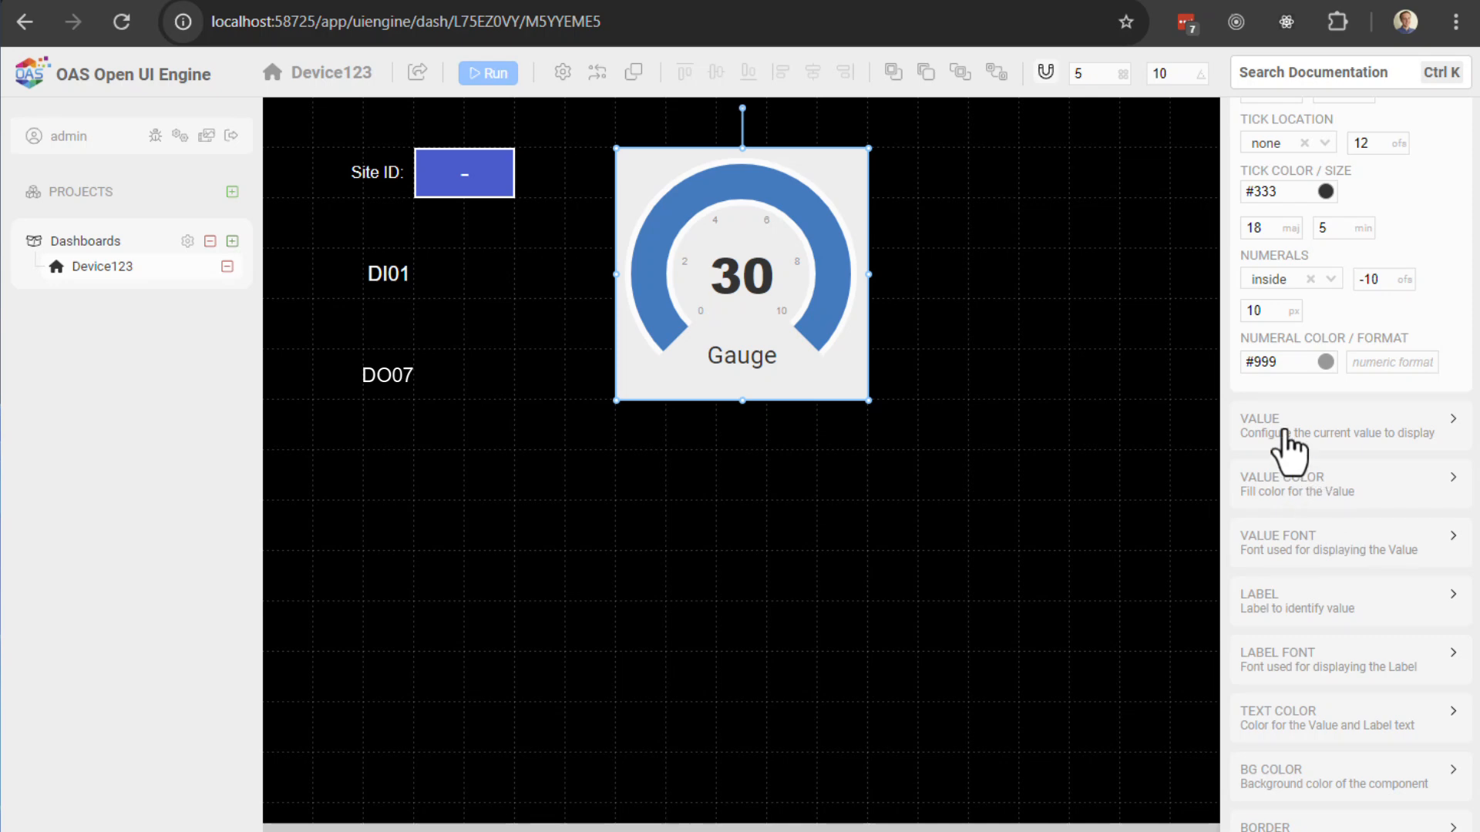
scroll(1295, 390, "up", 6)
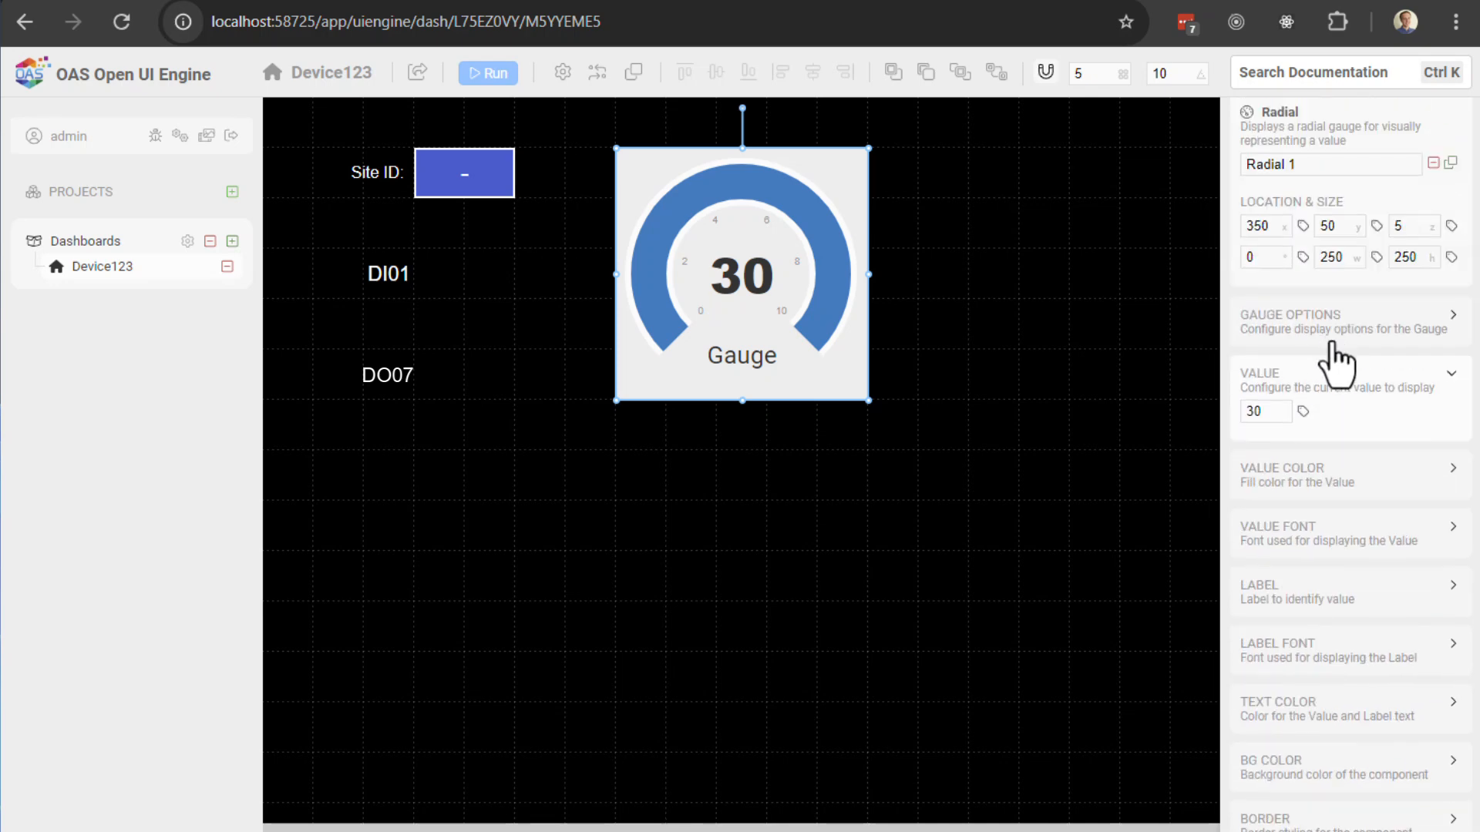
left_click(1303, 413)
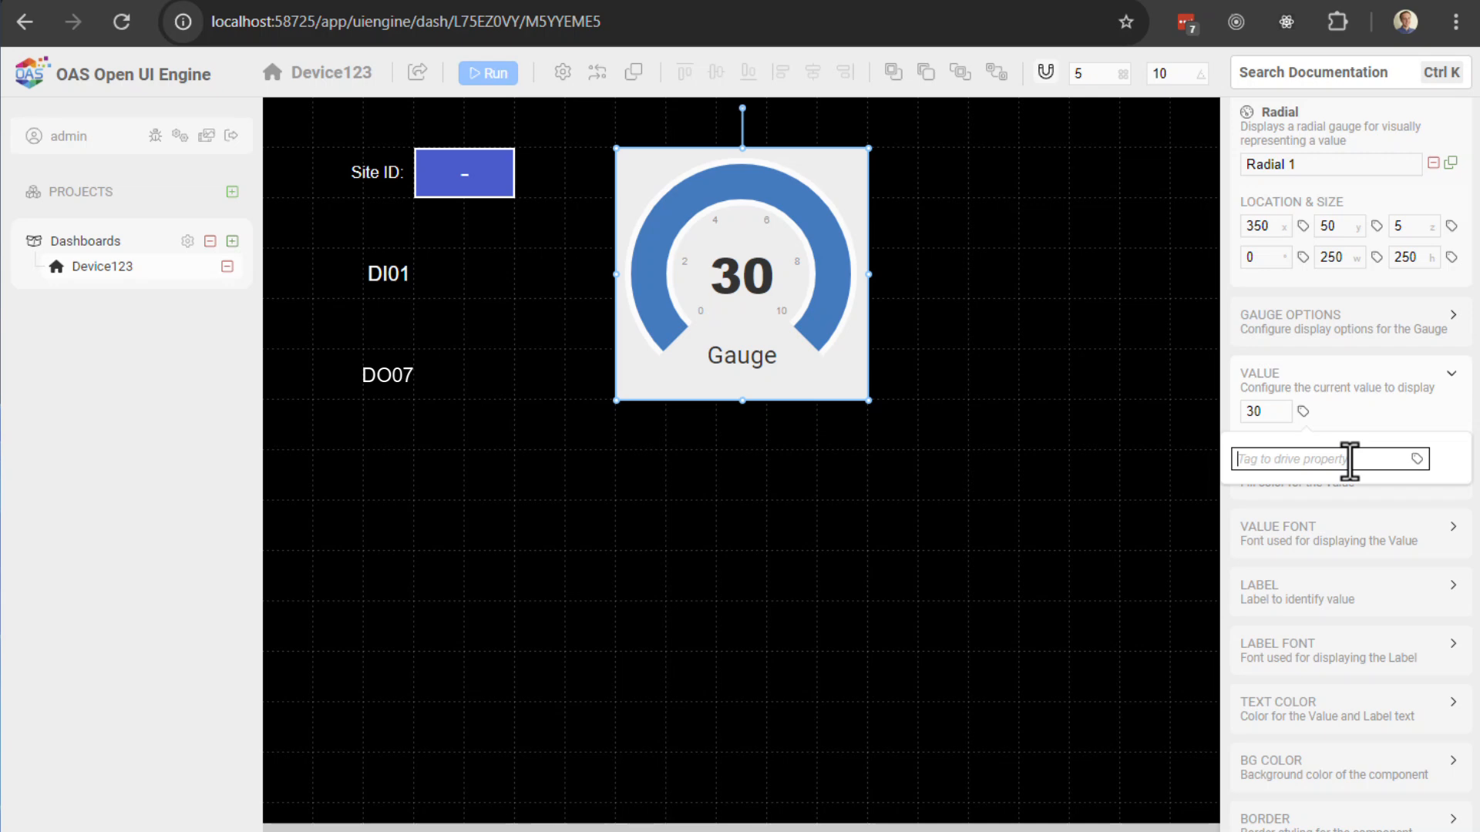
type("AnalogINput1.Value")
left_click(1457, 406)
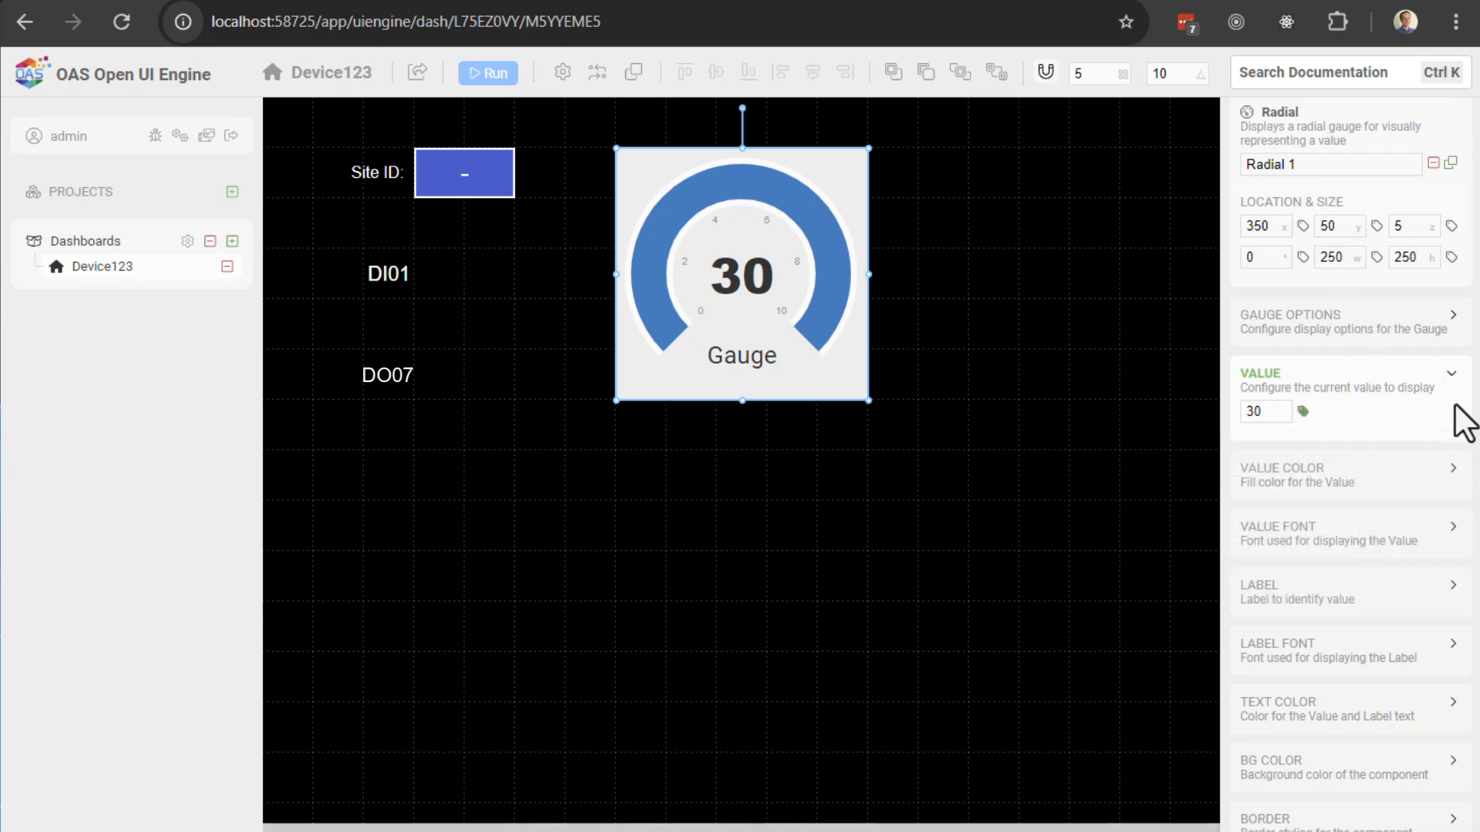
left_click(487, 80)
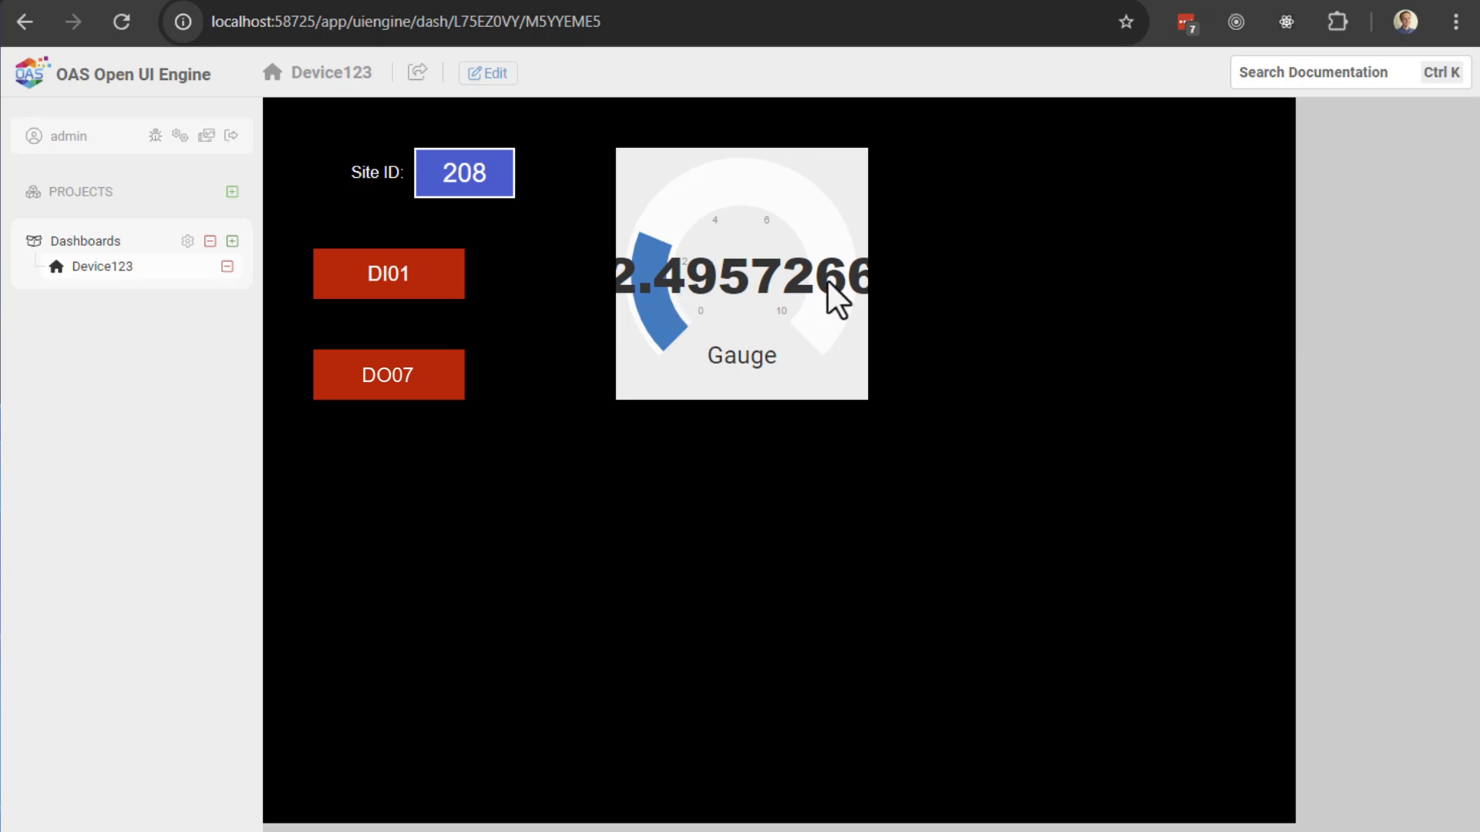
Step: Give the radial gauge a 0.0 value format with unit V
left_click(488, 74)
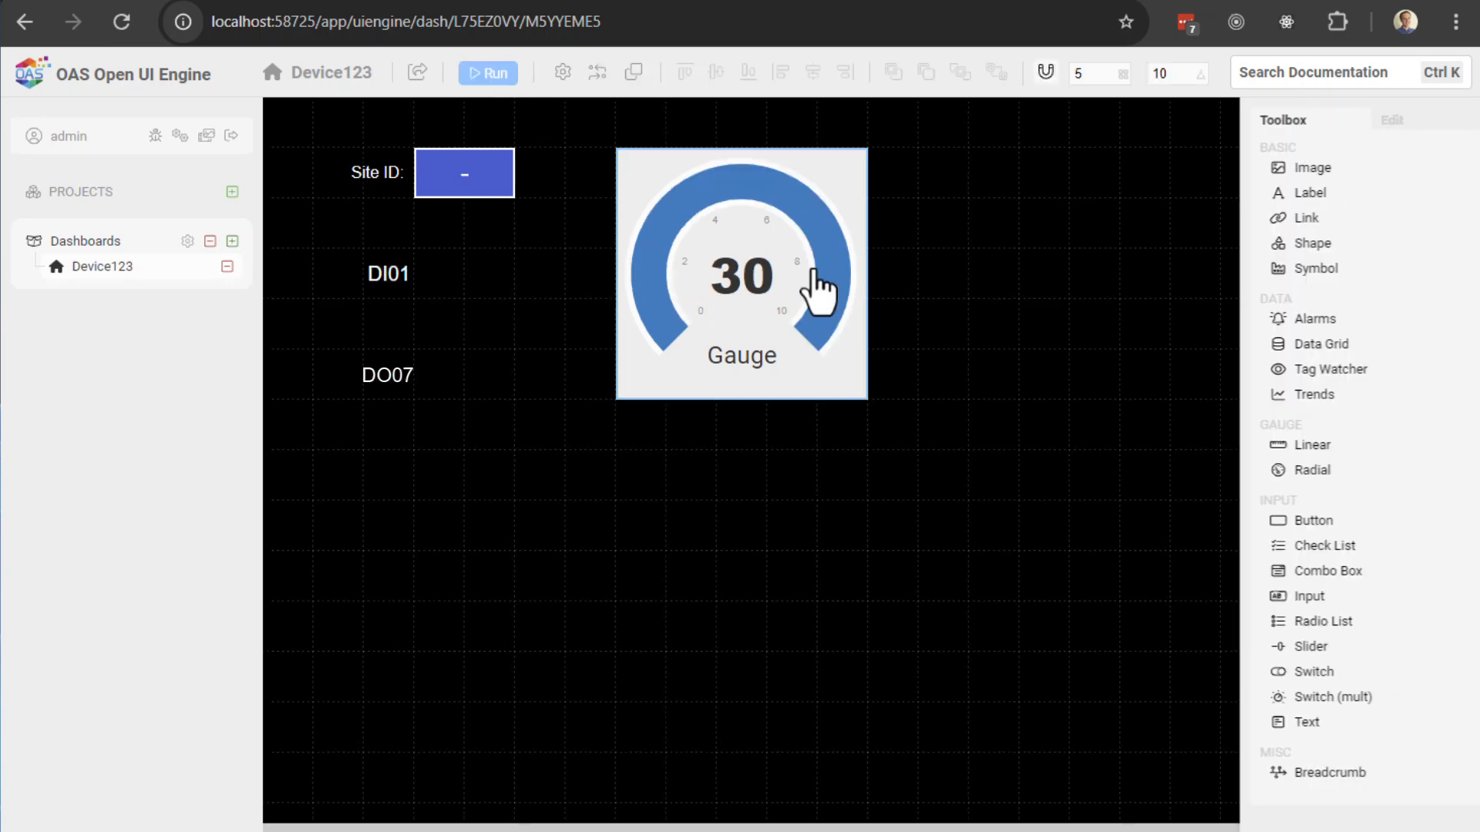
left_click(760, 317)
scroll(1368, 598, "down", 1)
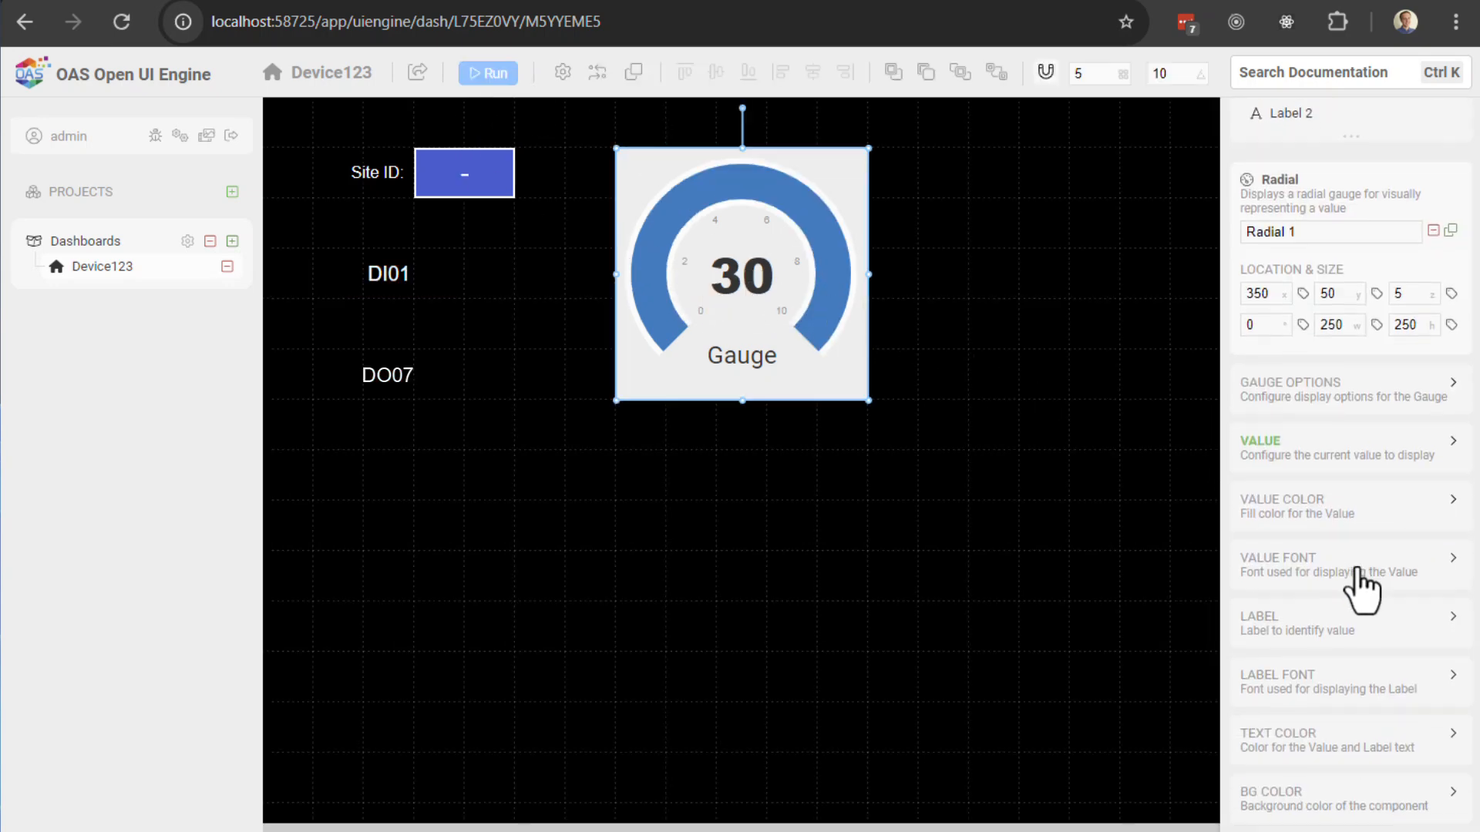
left_click(1449, 451)
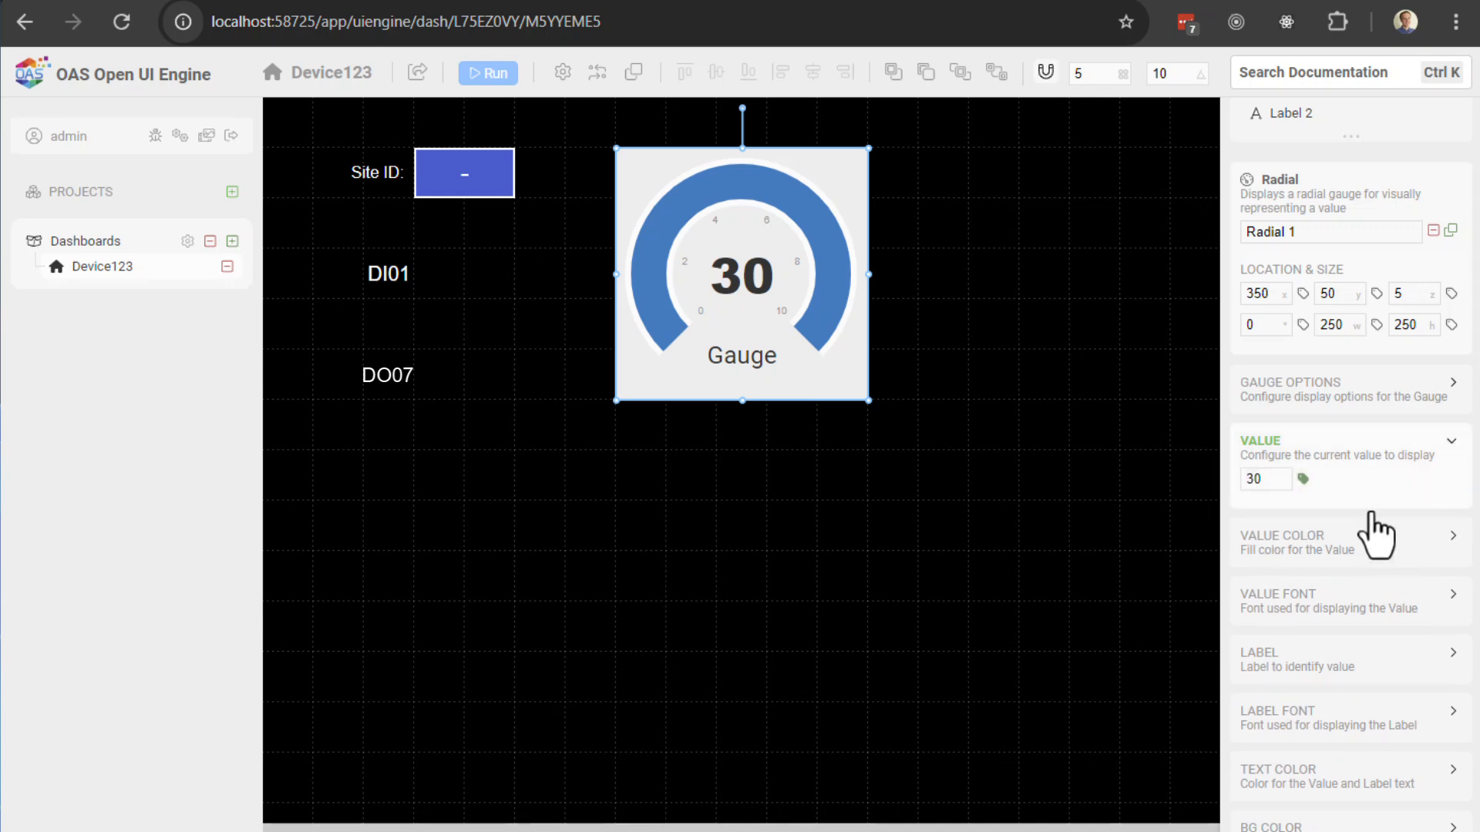
left_click(1308, 395)
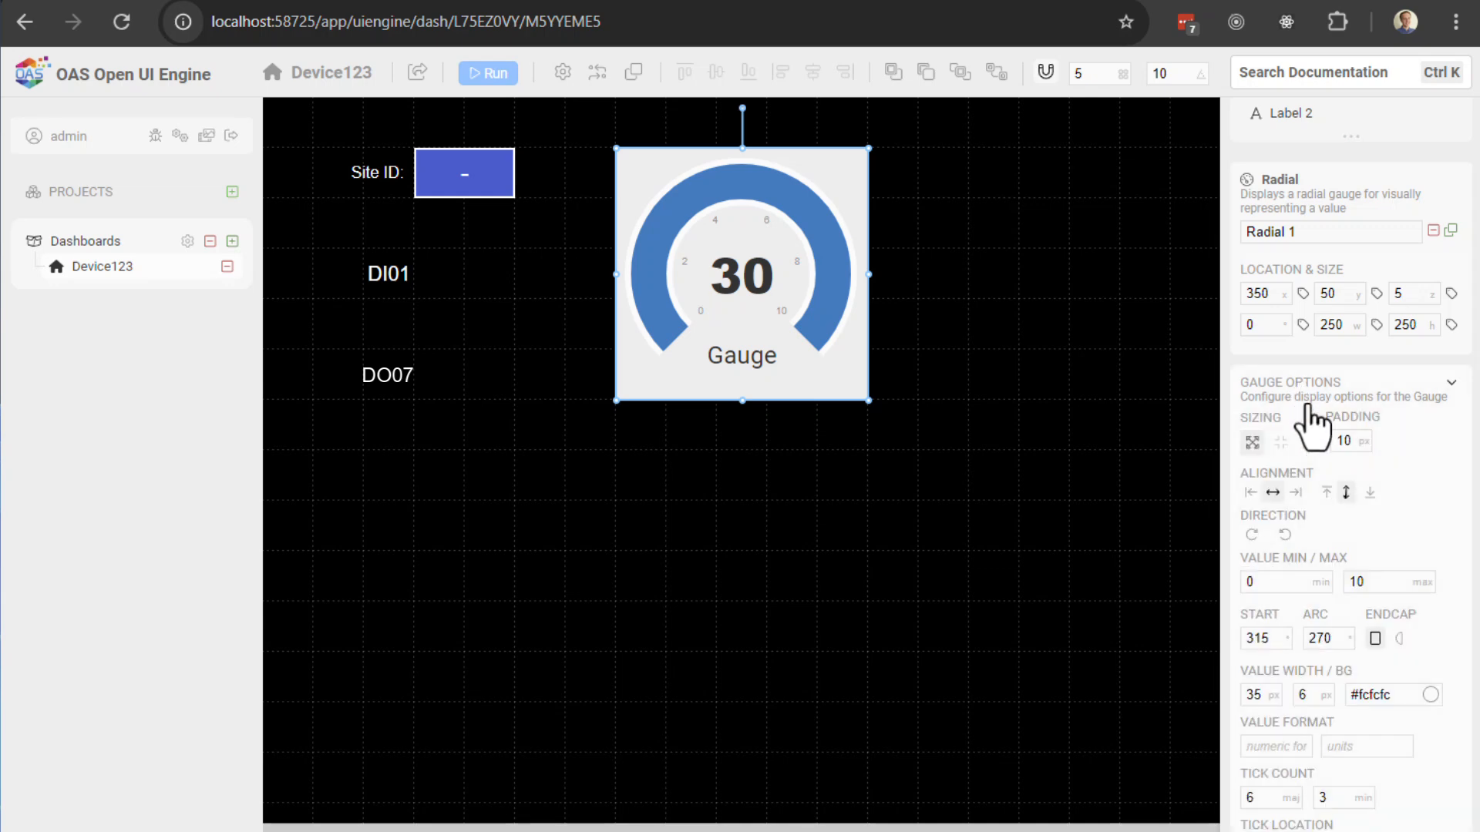
scroll(1335, 502, "down", 2)
left_click(1278, 545)
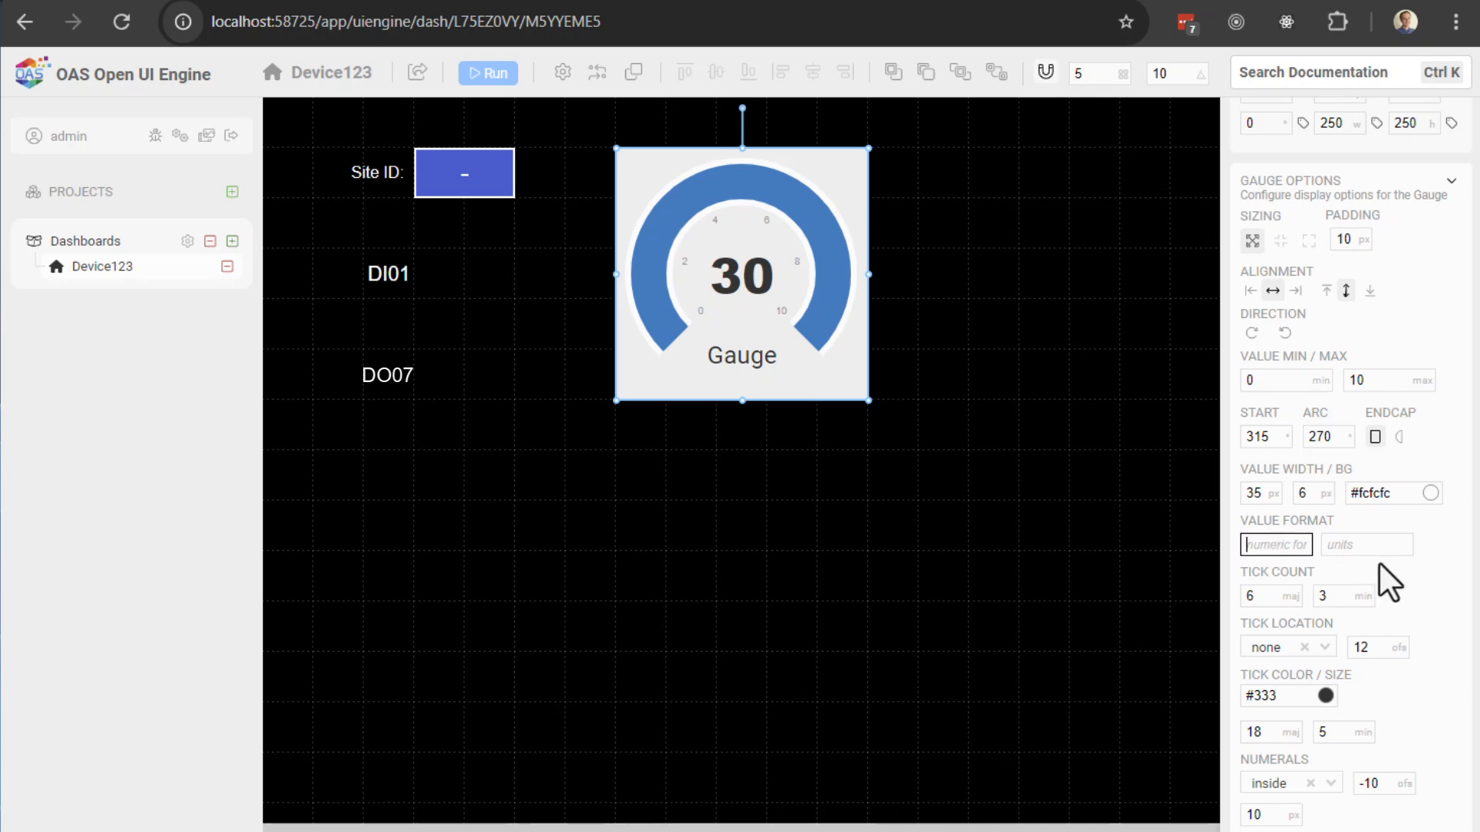
type("0.0")
key("Tab")
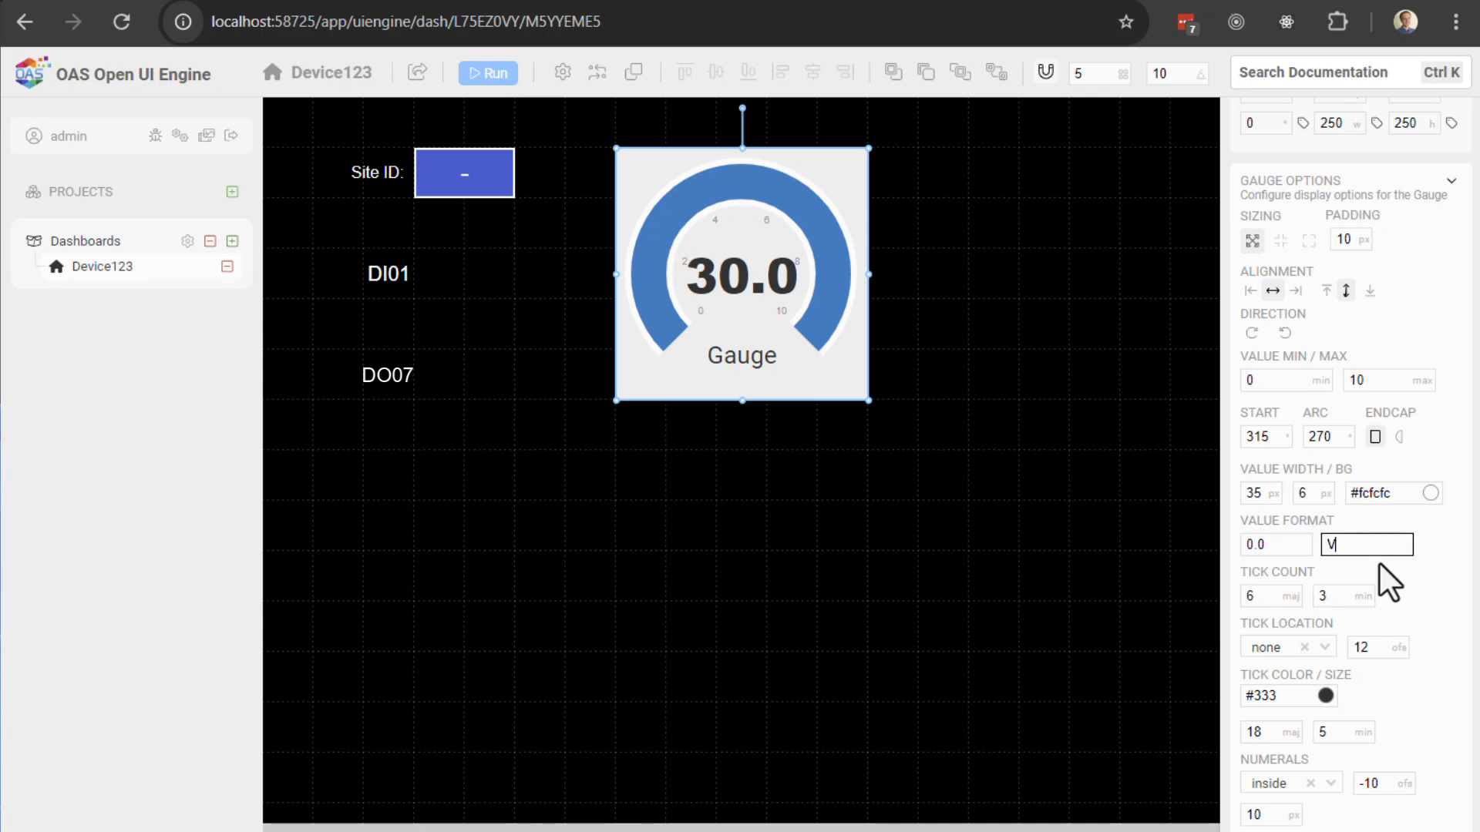
type("V")
left_click(1434, 566)
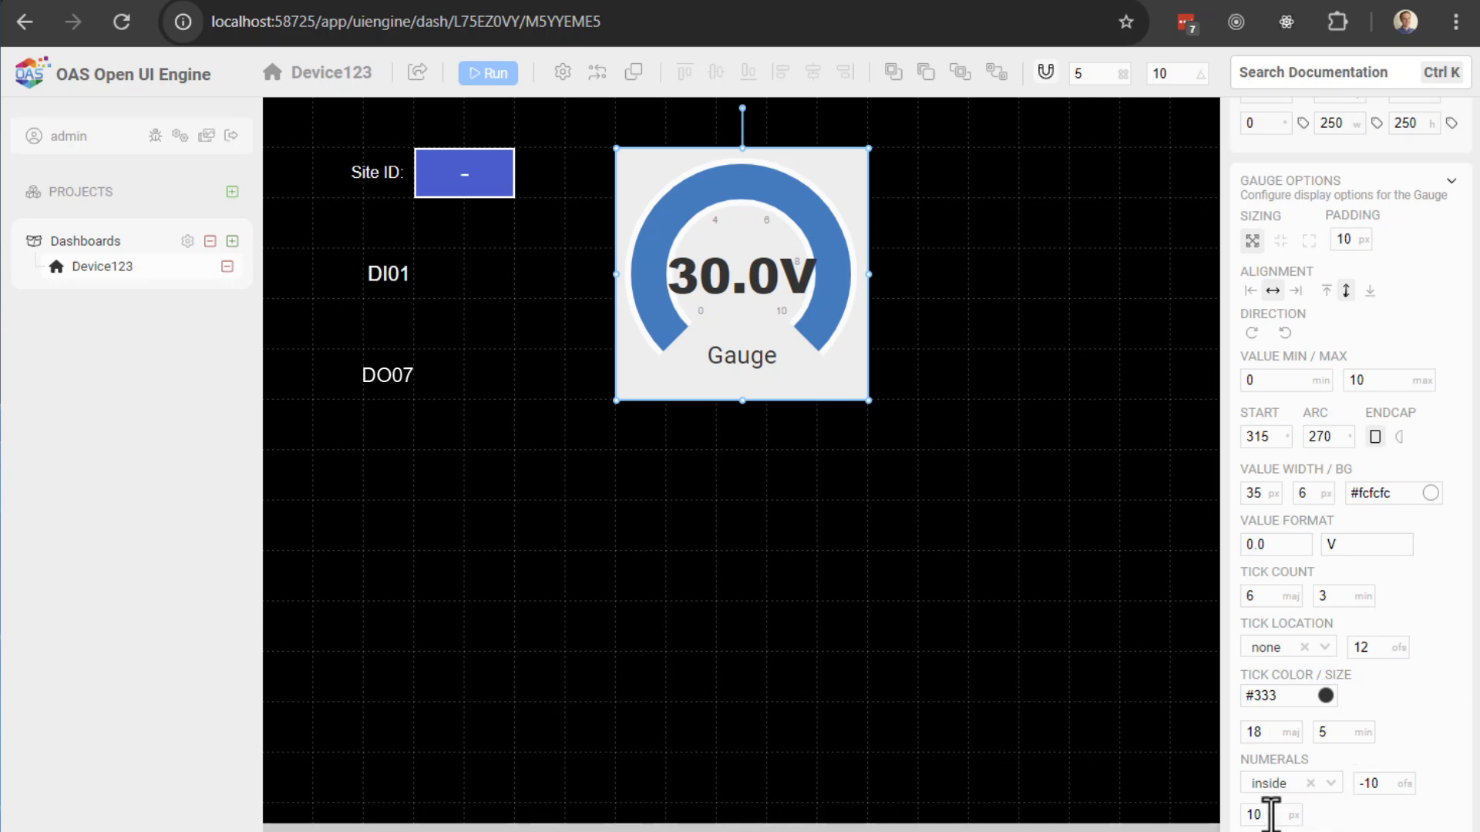
Step: Rename the radial gauge's label from Gauge to AI01
scroll(1303, 445, "up", 4)
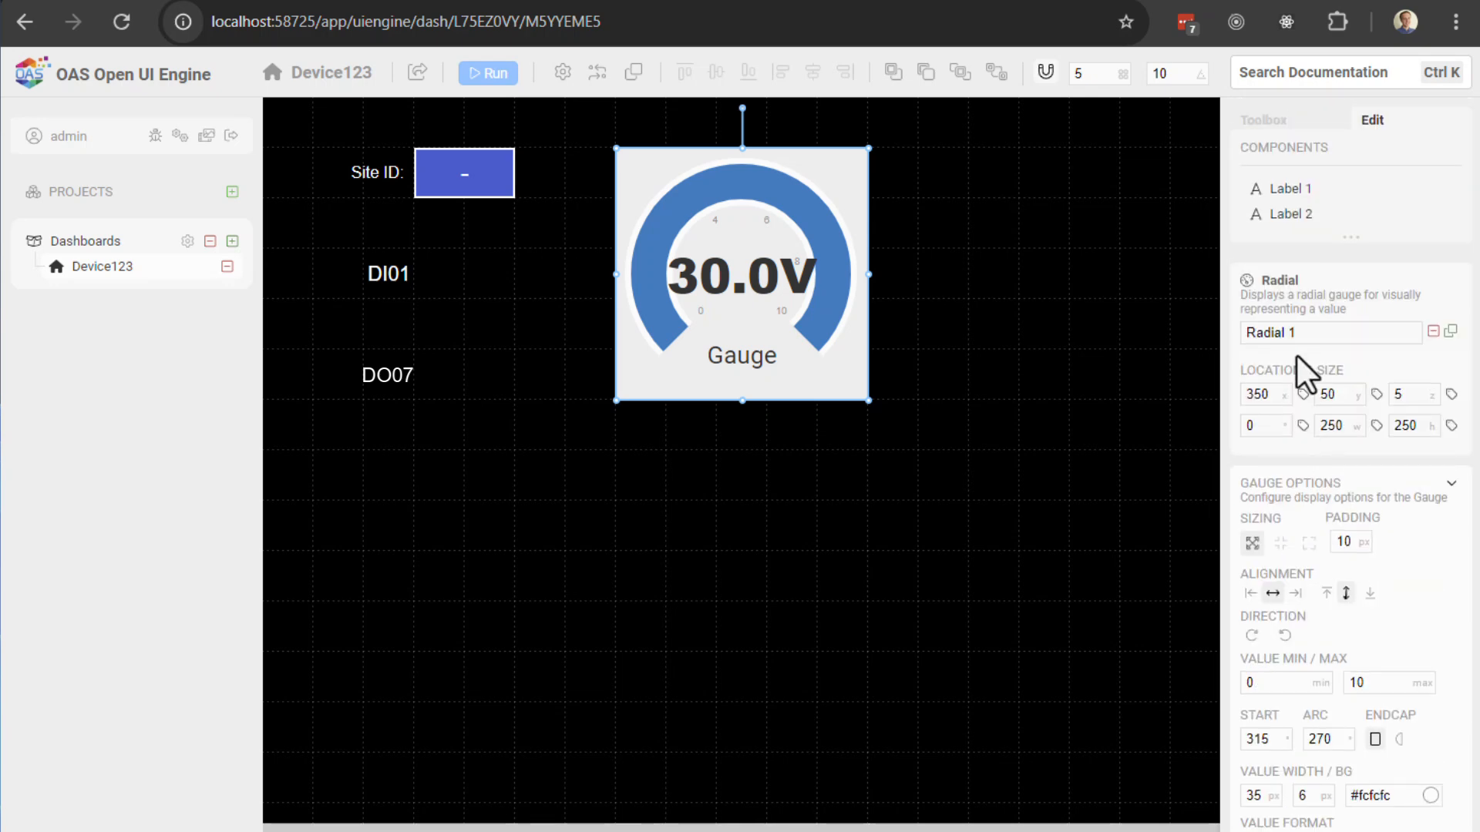
scroll(1283, 362, "down", 7)
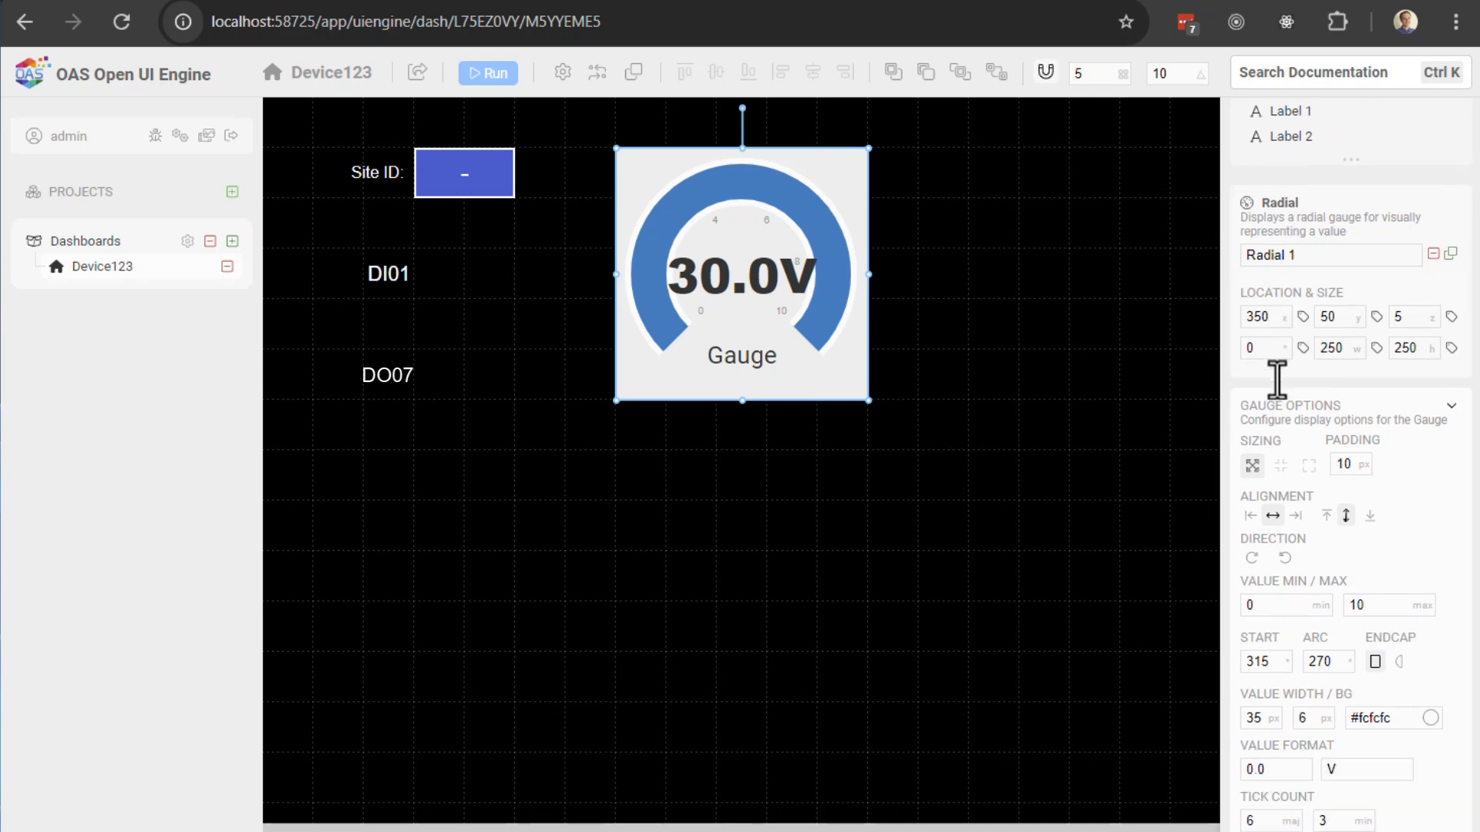
scroll(1295, 431, "down", 3)
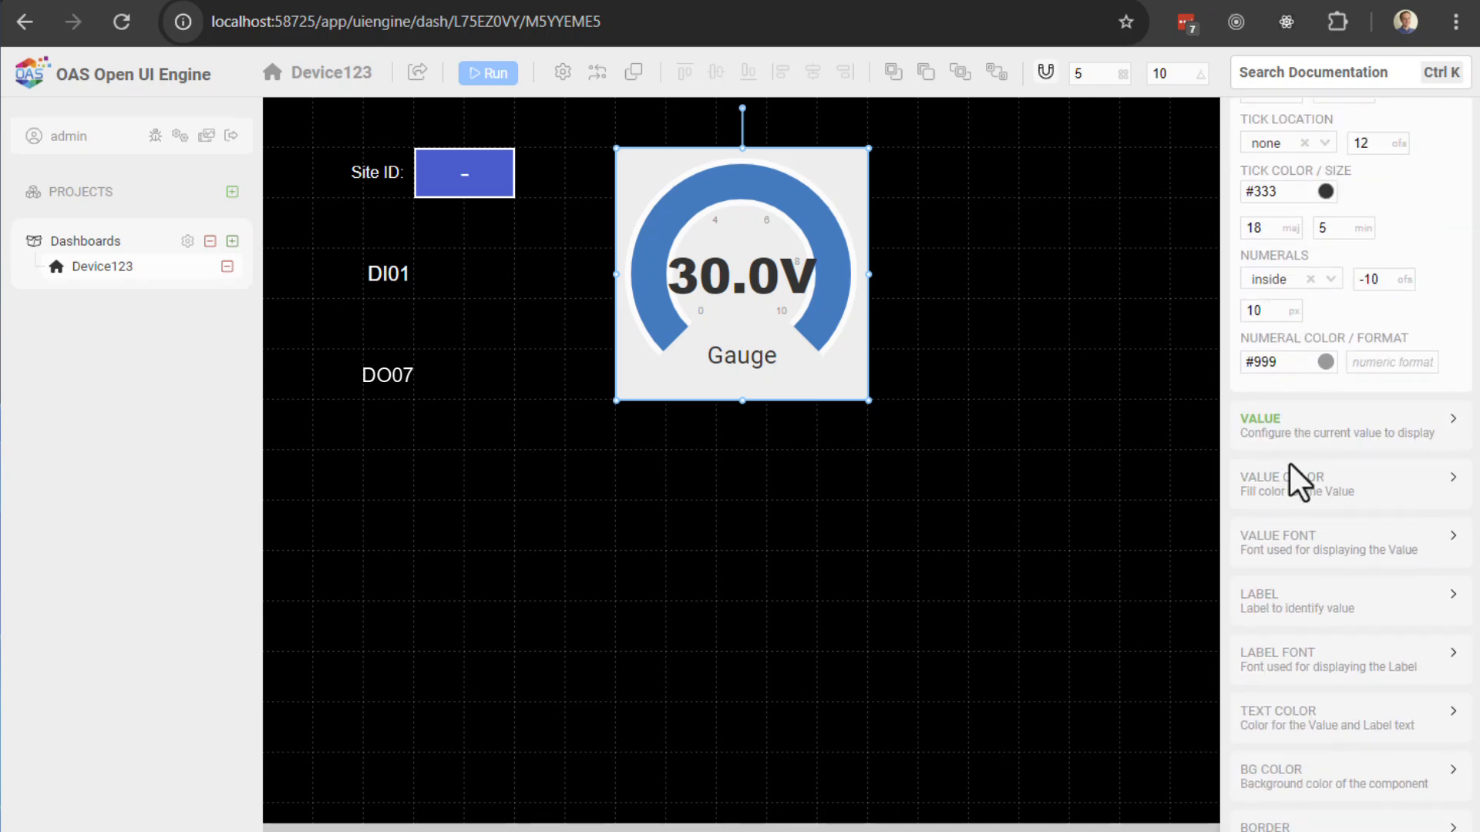
left_click(1277, 422)
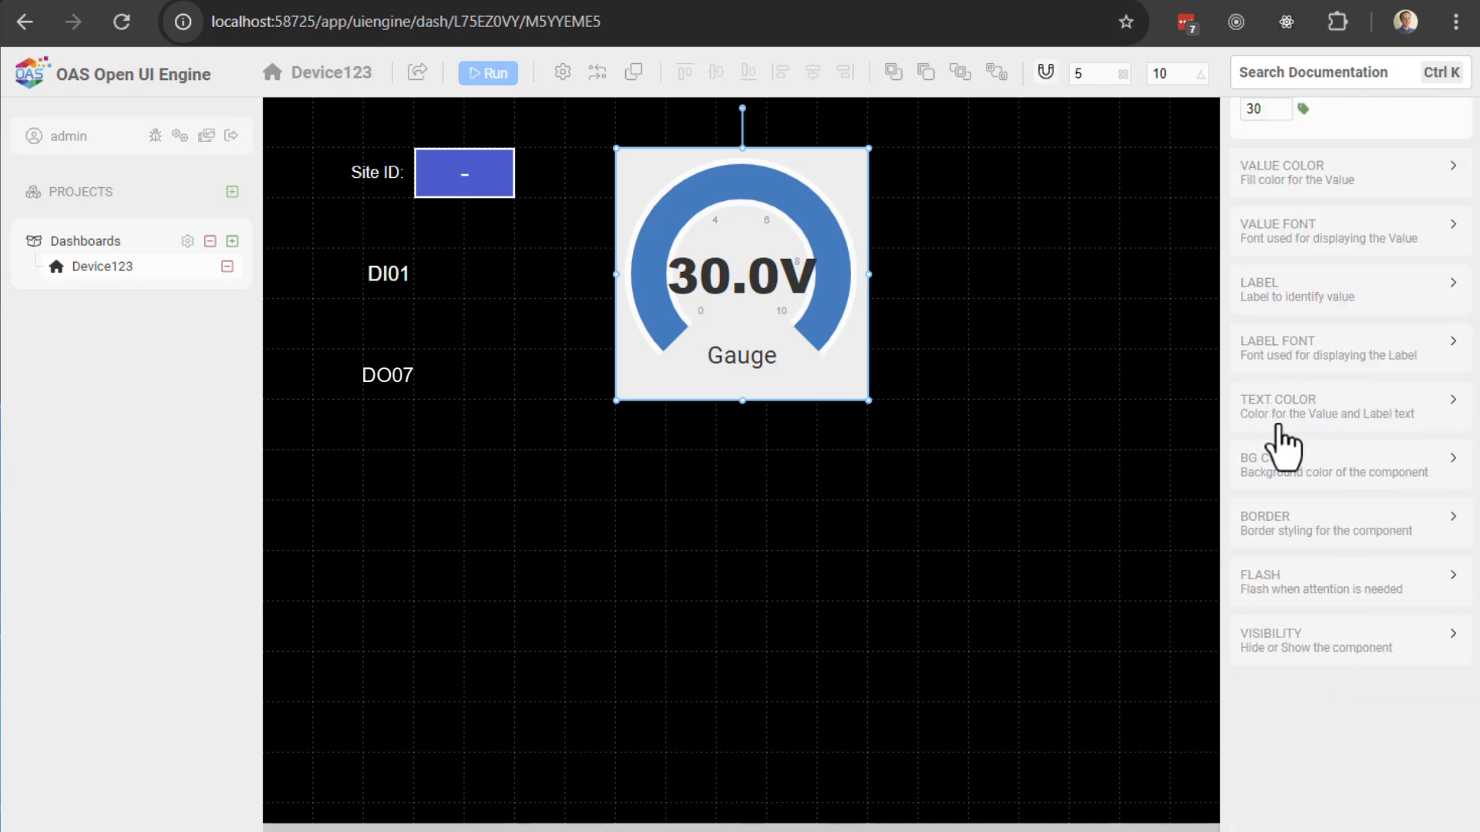
left_click(1278, 243)
left_click(1279, 505)
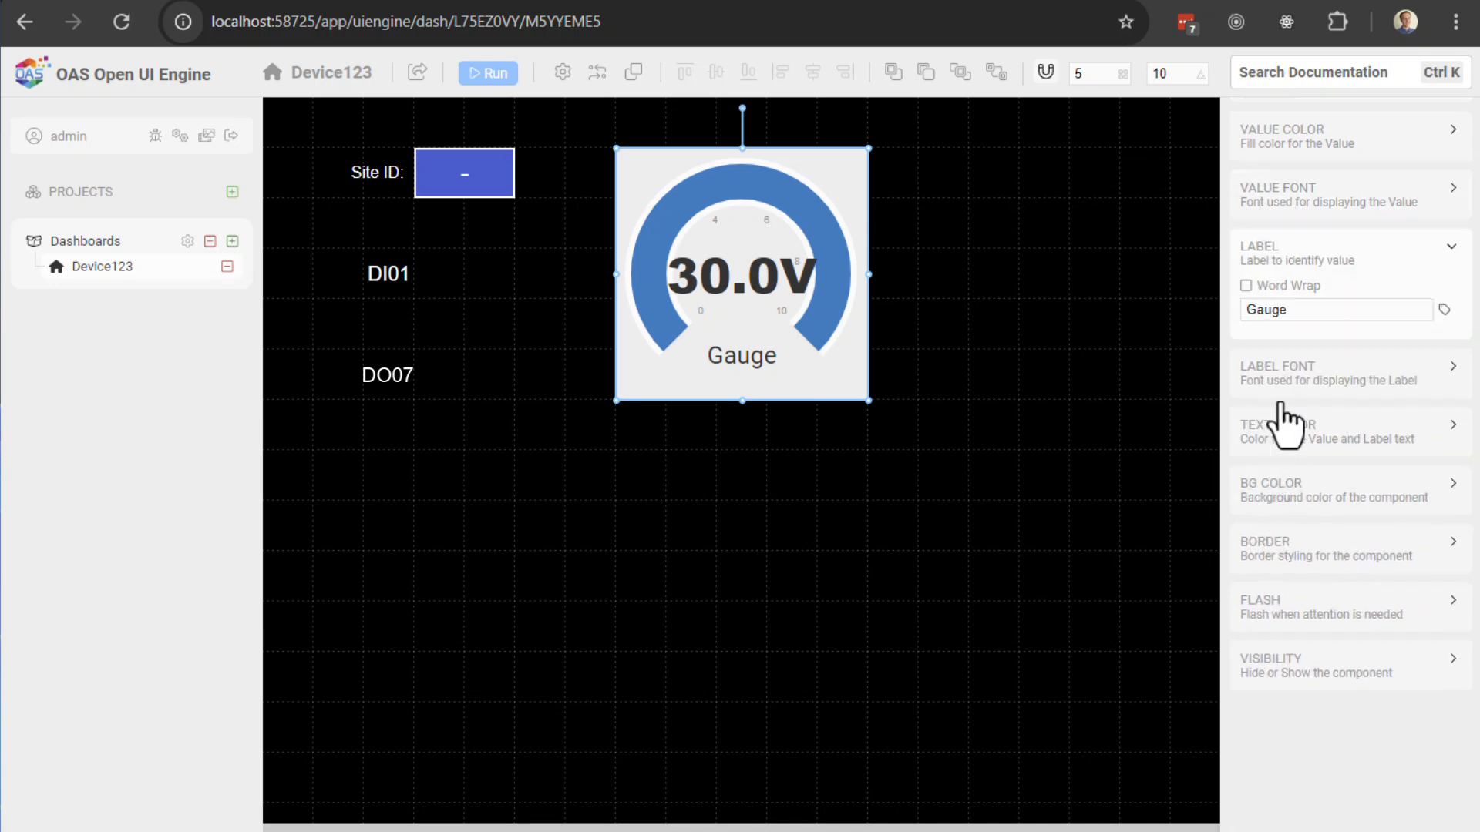
double_click(1303, 309)
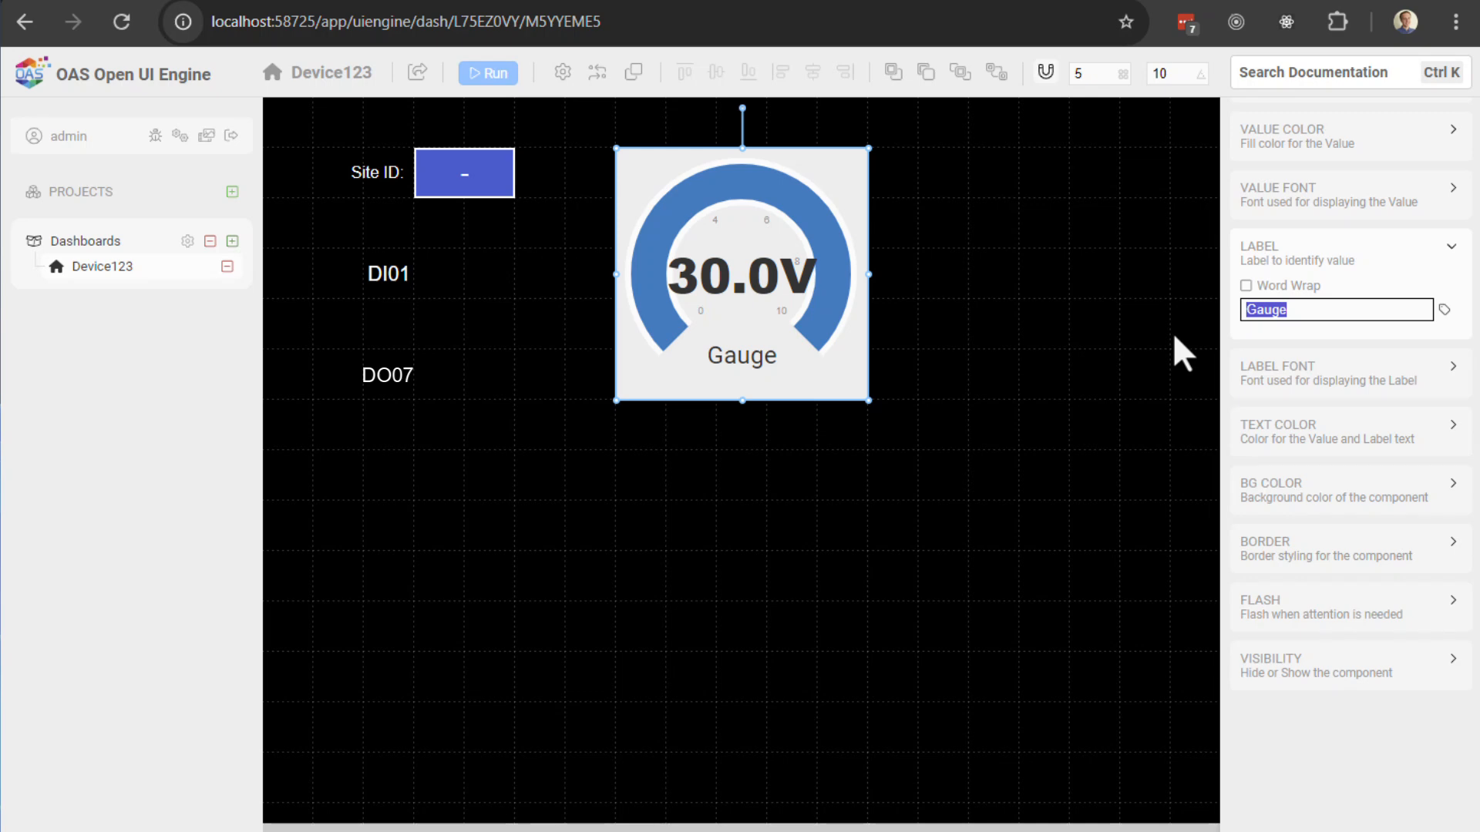
type("AI01")
Step: Align the AI01 label to the bottom of the gauge
left_click(1335, 361)
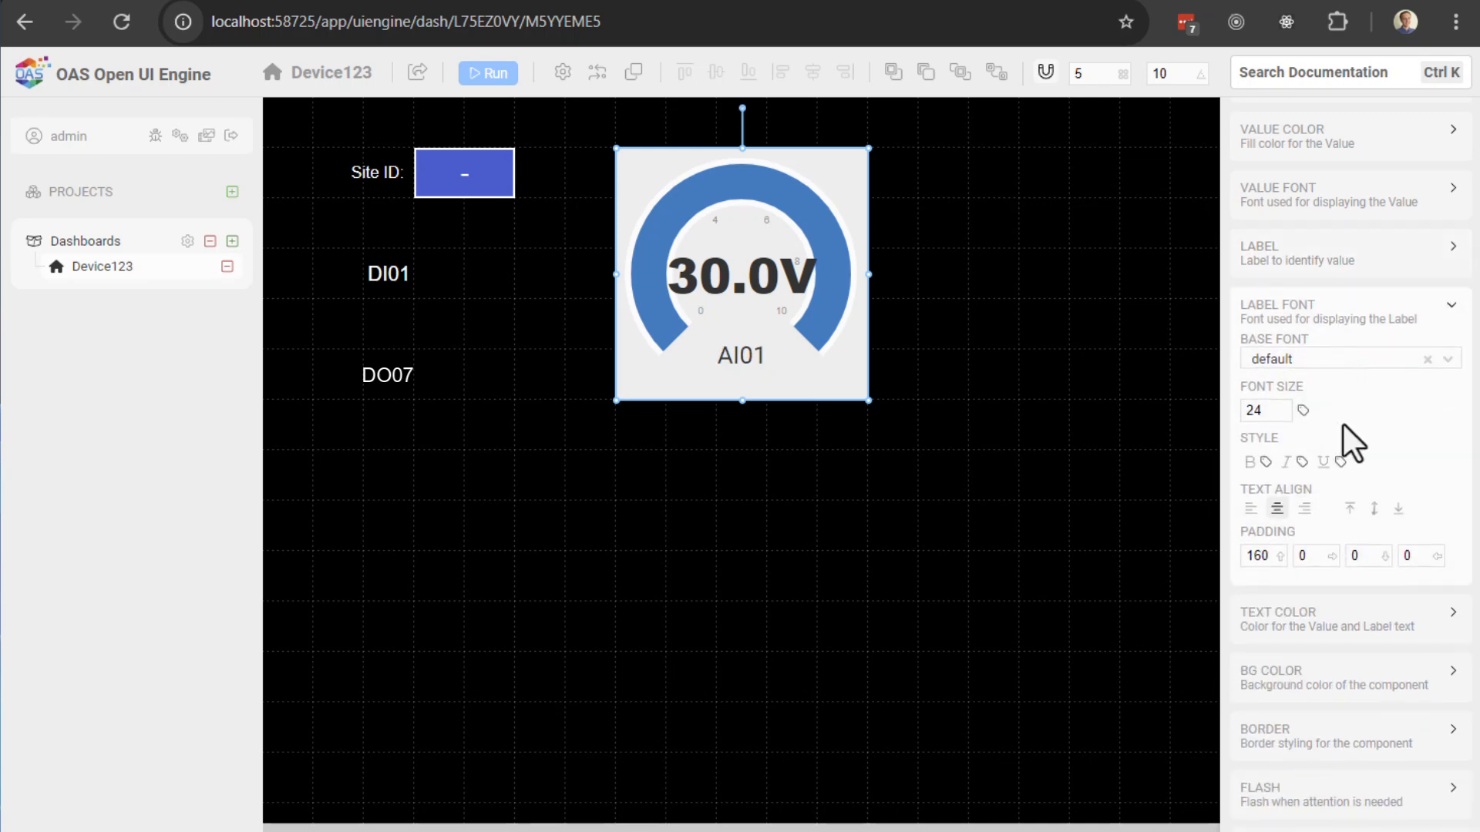
left_click(1399, 508)
left_click(1372, 508)
left_click(1350, 509)
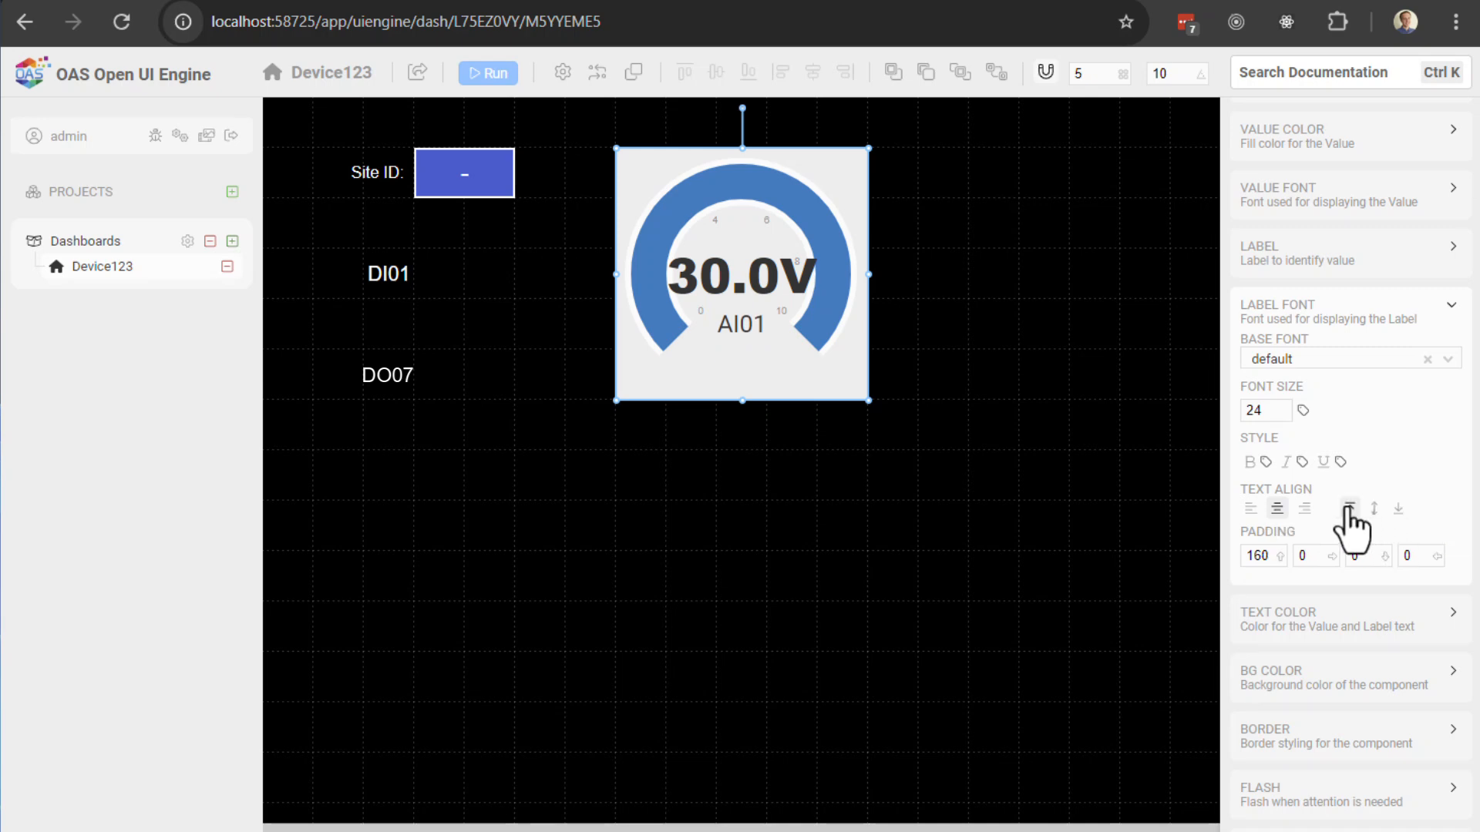
left_click(1374, 508)
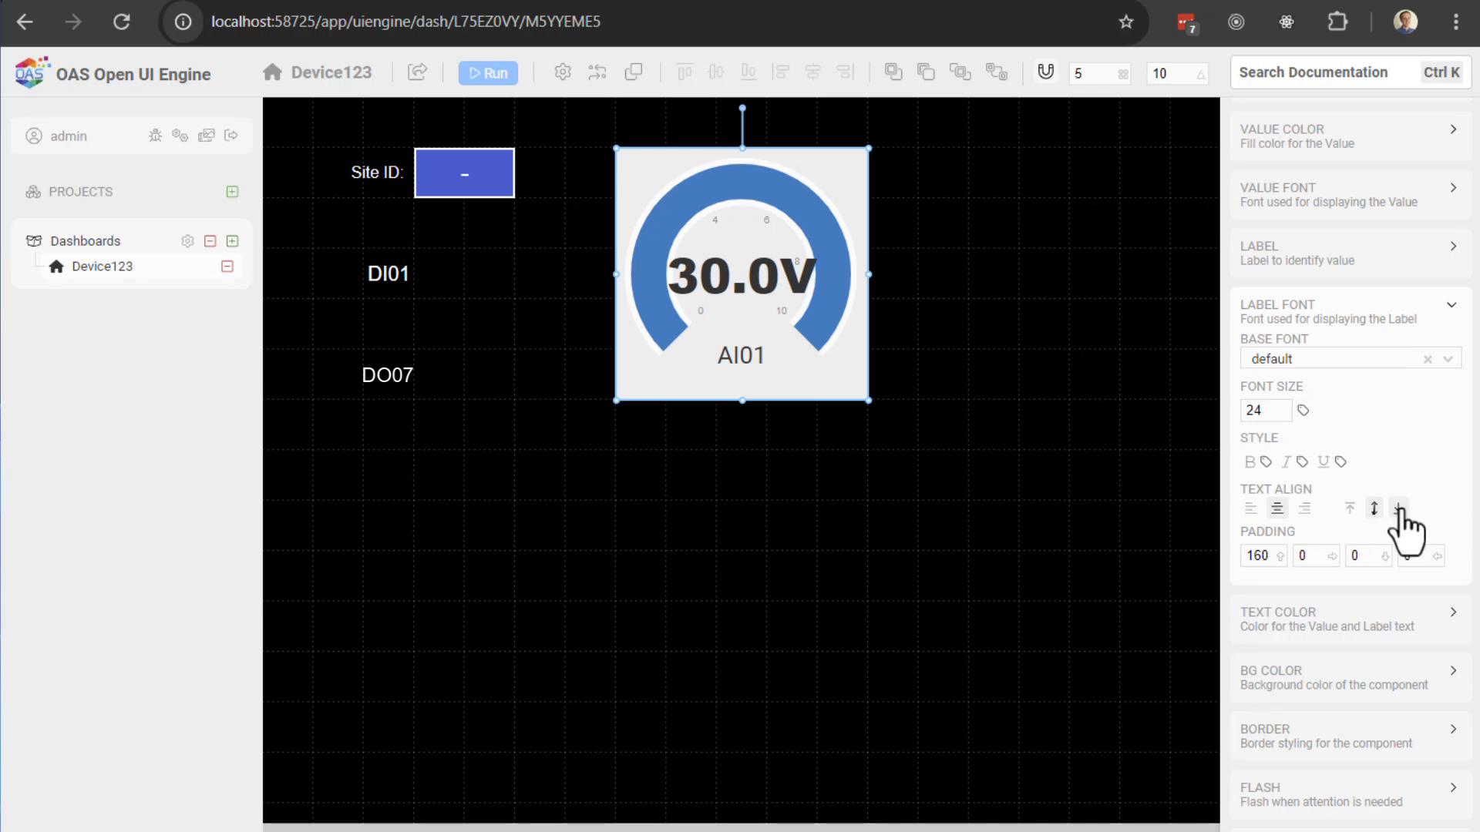
left_click(1399, 509)
scroll(1324, 576, "down", 1)
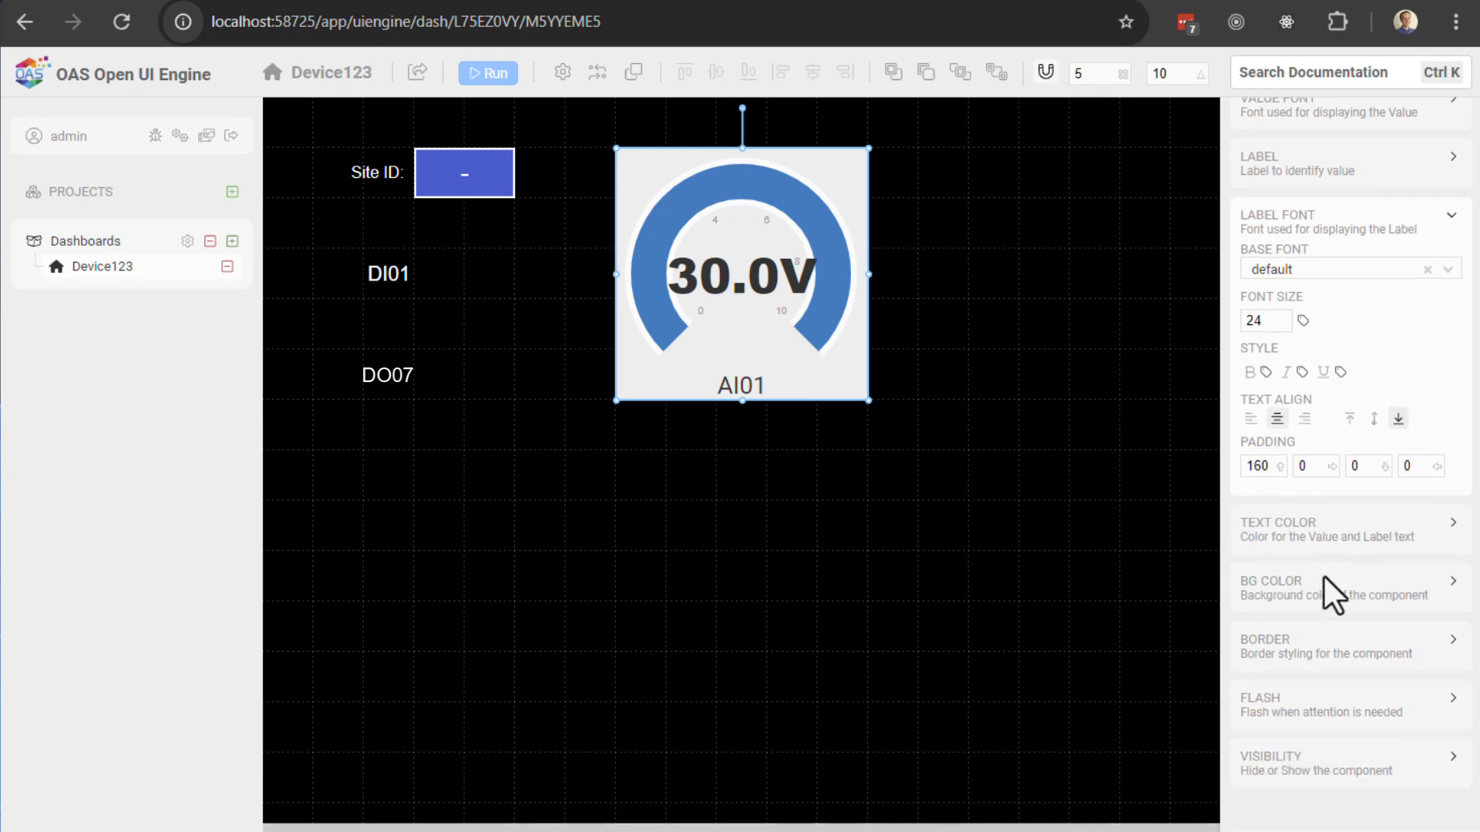
scroll(1322, 540, "down", 1)
scroll(1311, 488, "up", 3)
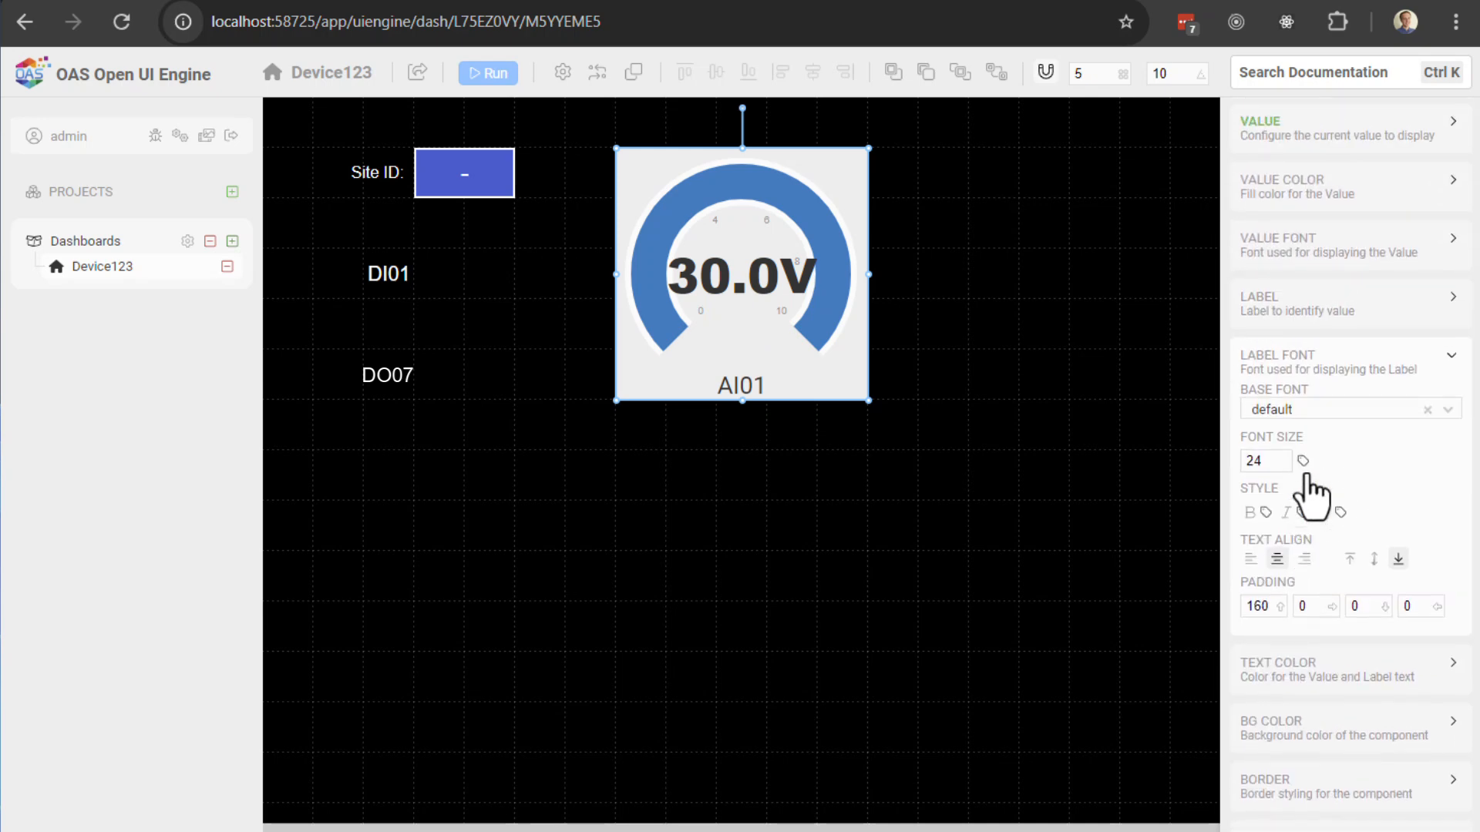
Step: Bottom-align the gauge's 30.0V value readout
left_click(1273, 362)
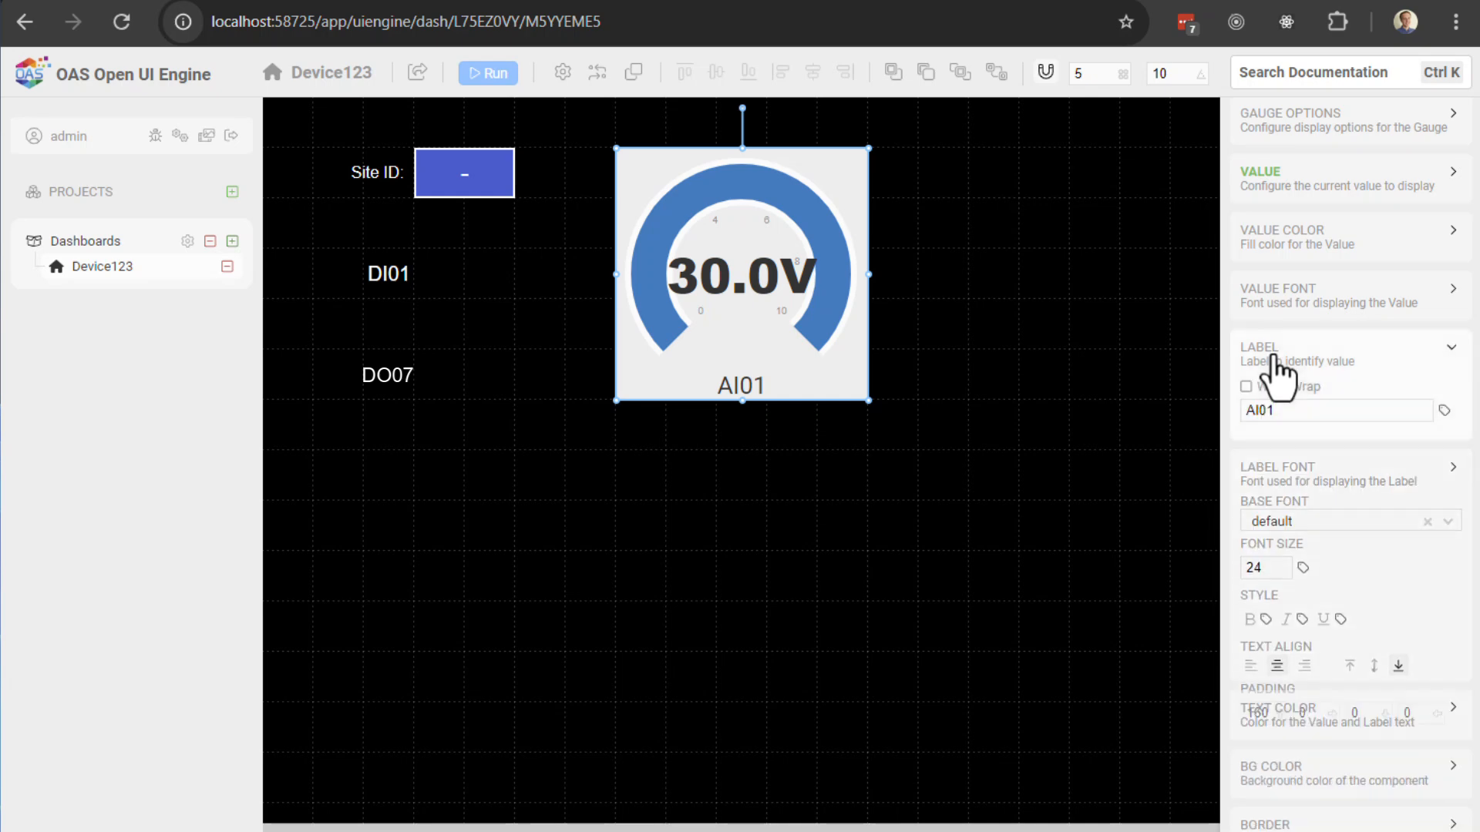
left_click(1286, 300)
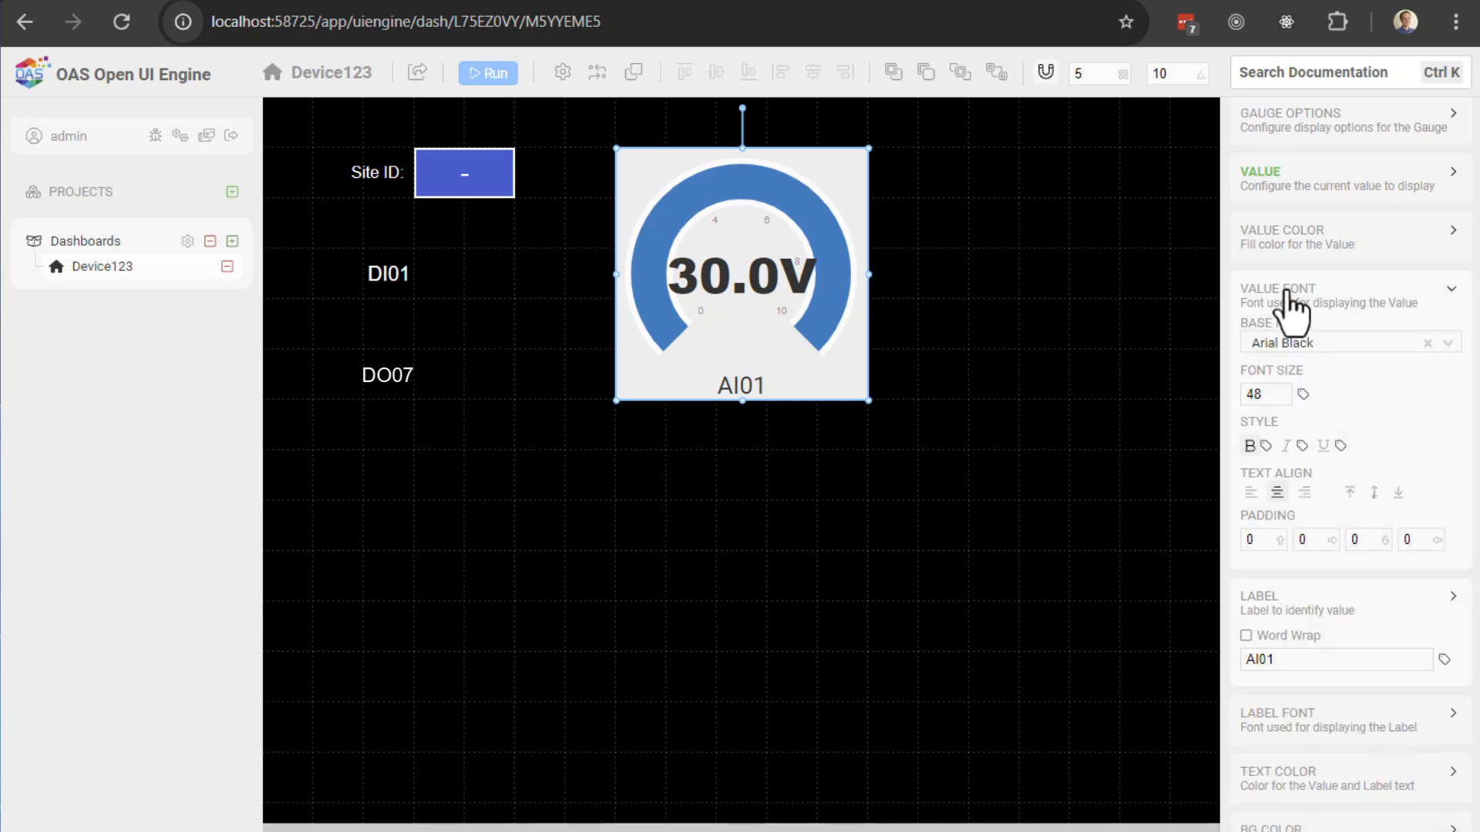
left_click(1398, 493)
left_click(1375, 493)
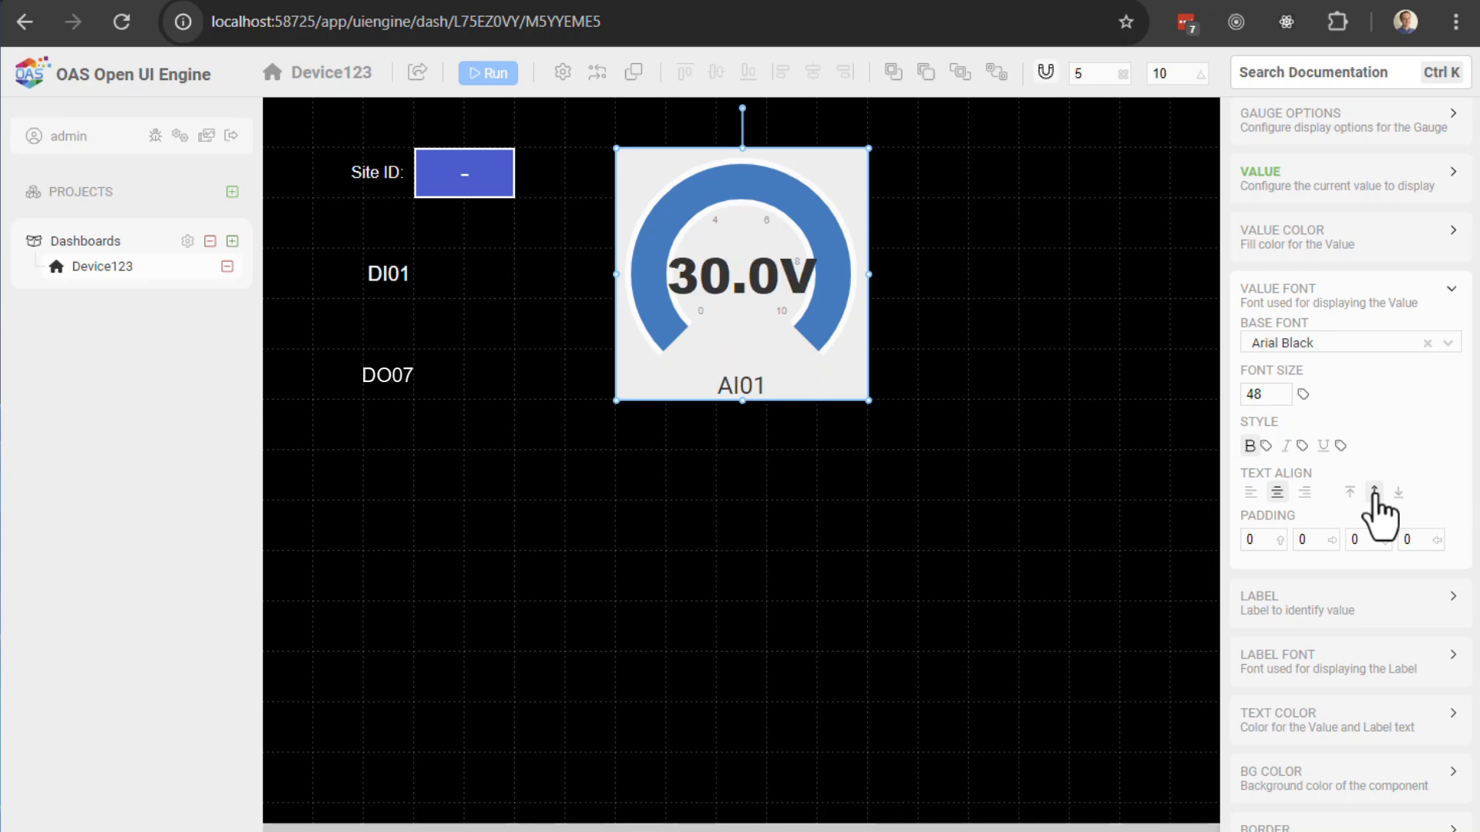
left_click(1398, 494)
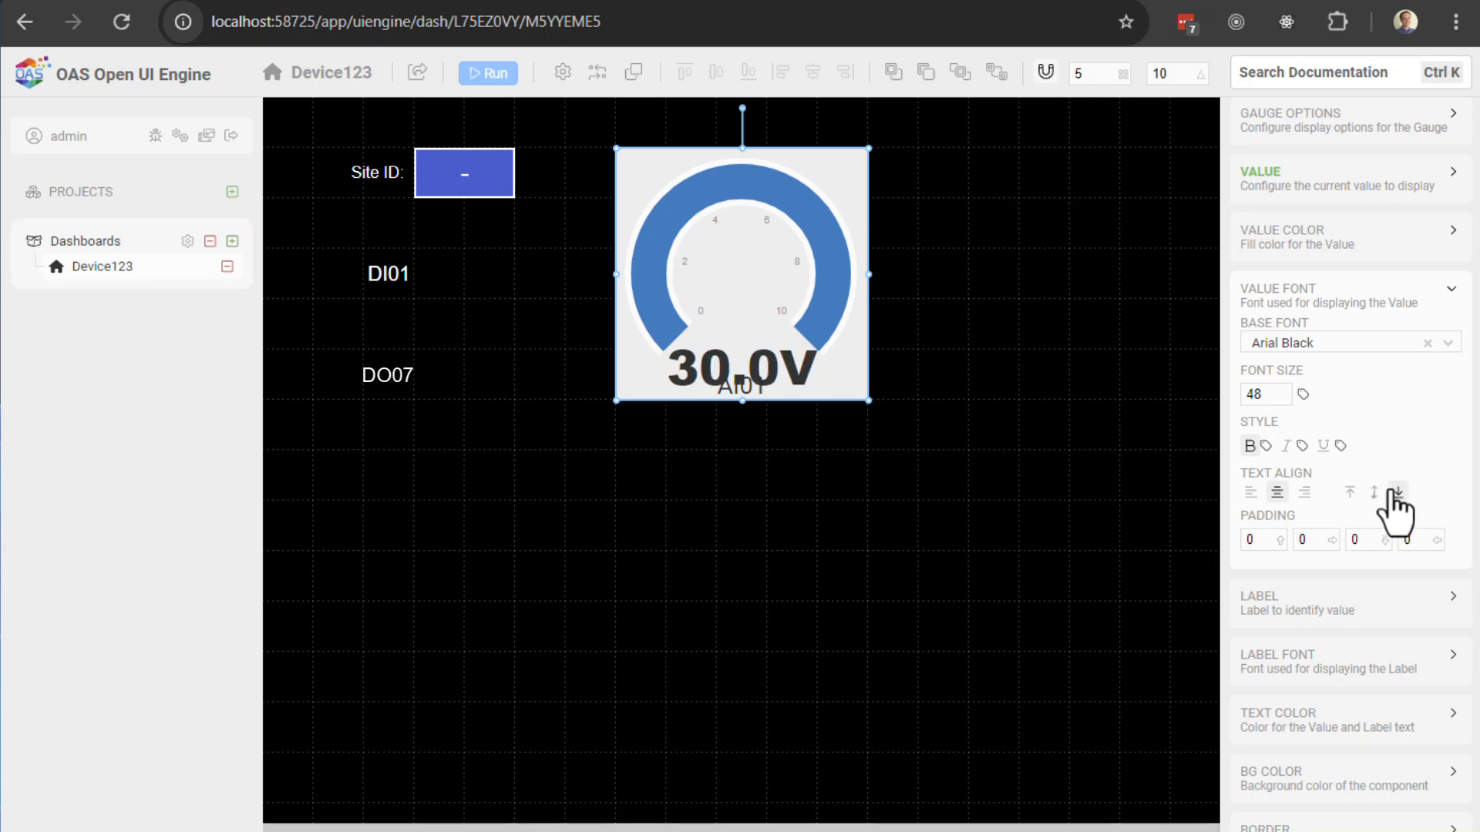
Step: Set the value text's third padding field to 20
double_click(1272, 394)
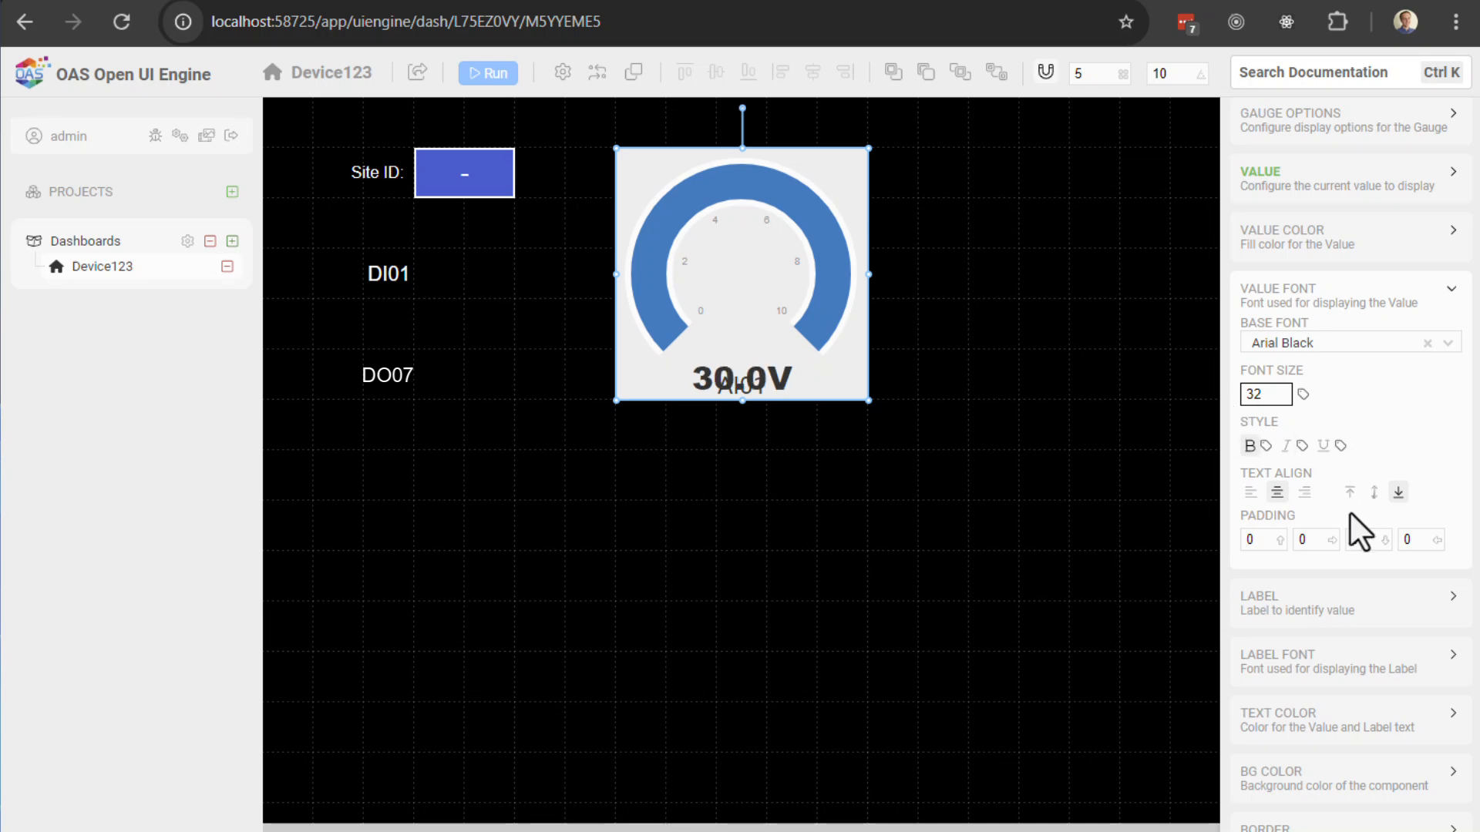
double_click(1371, 544)
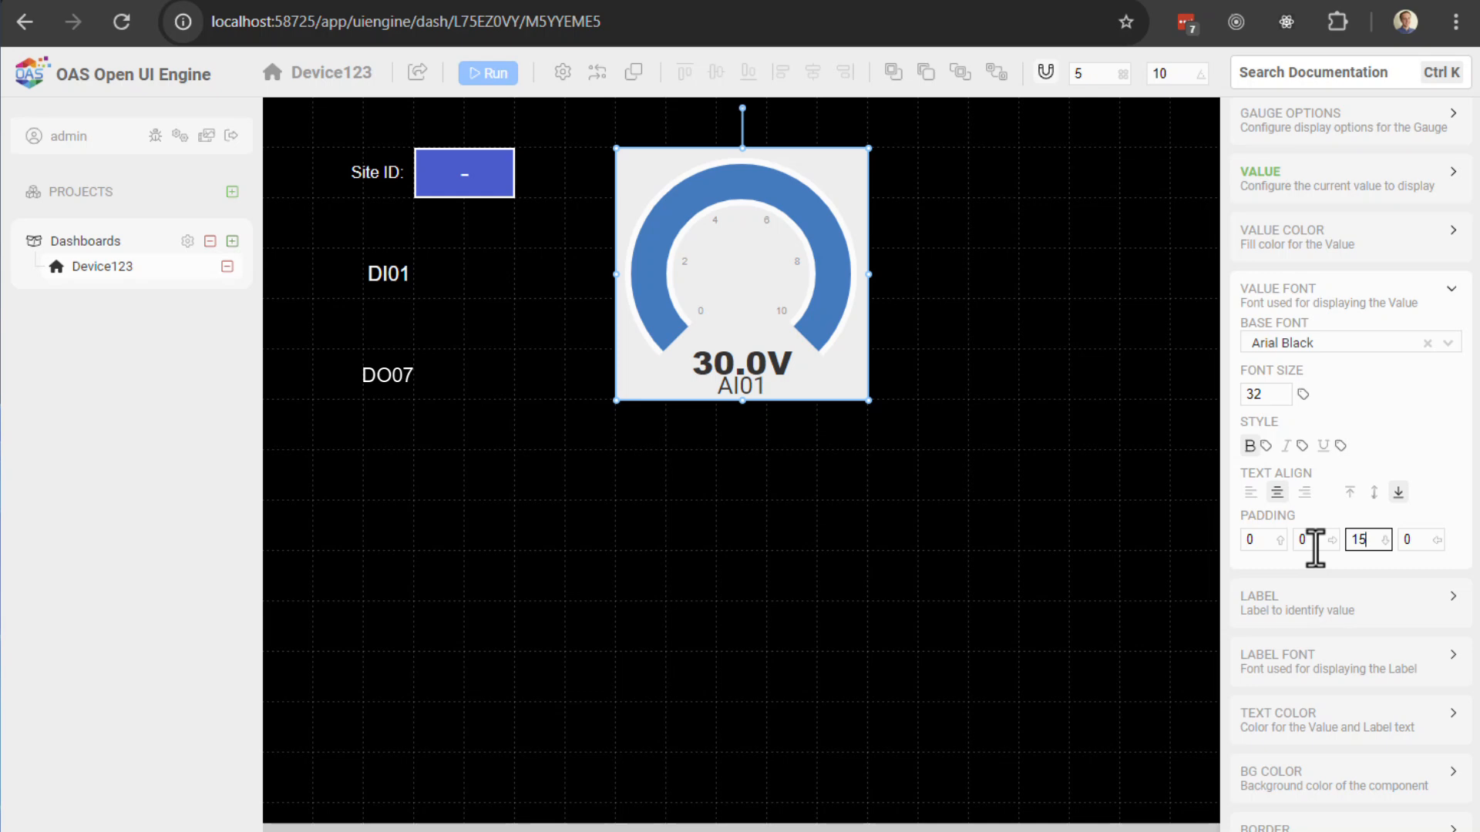
type("20")
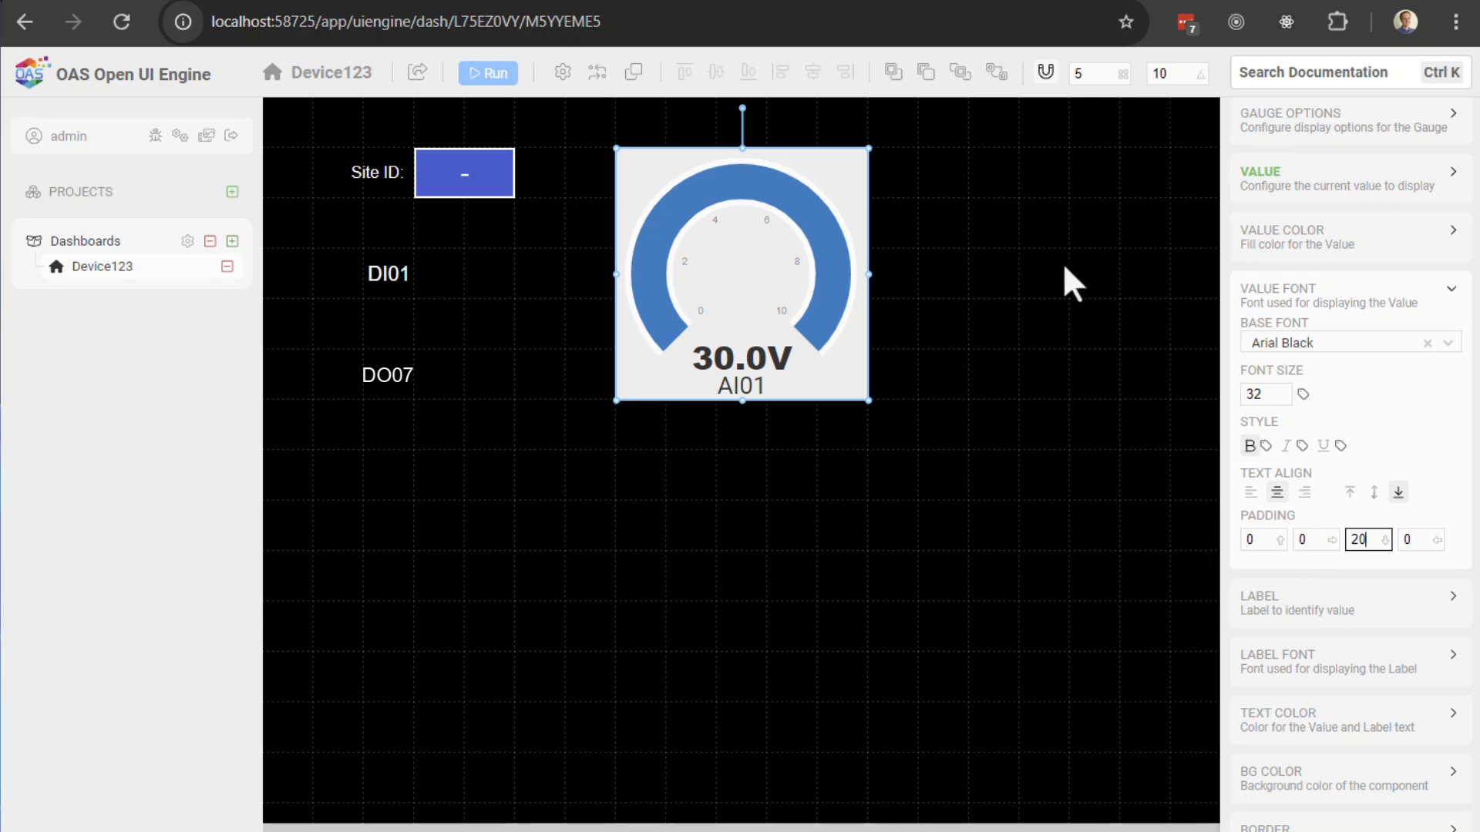
left_click(811, 245)
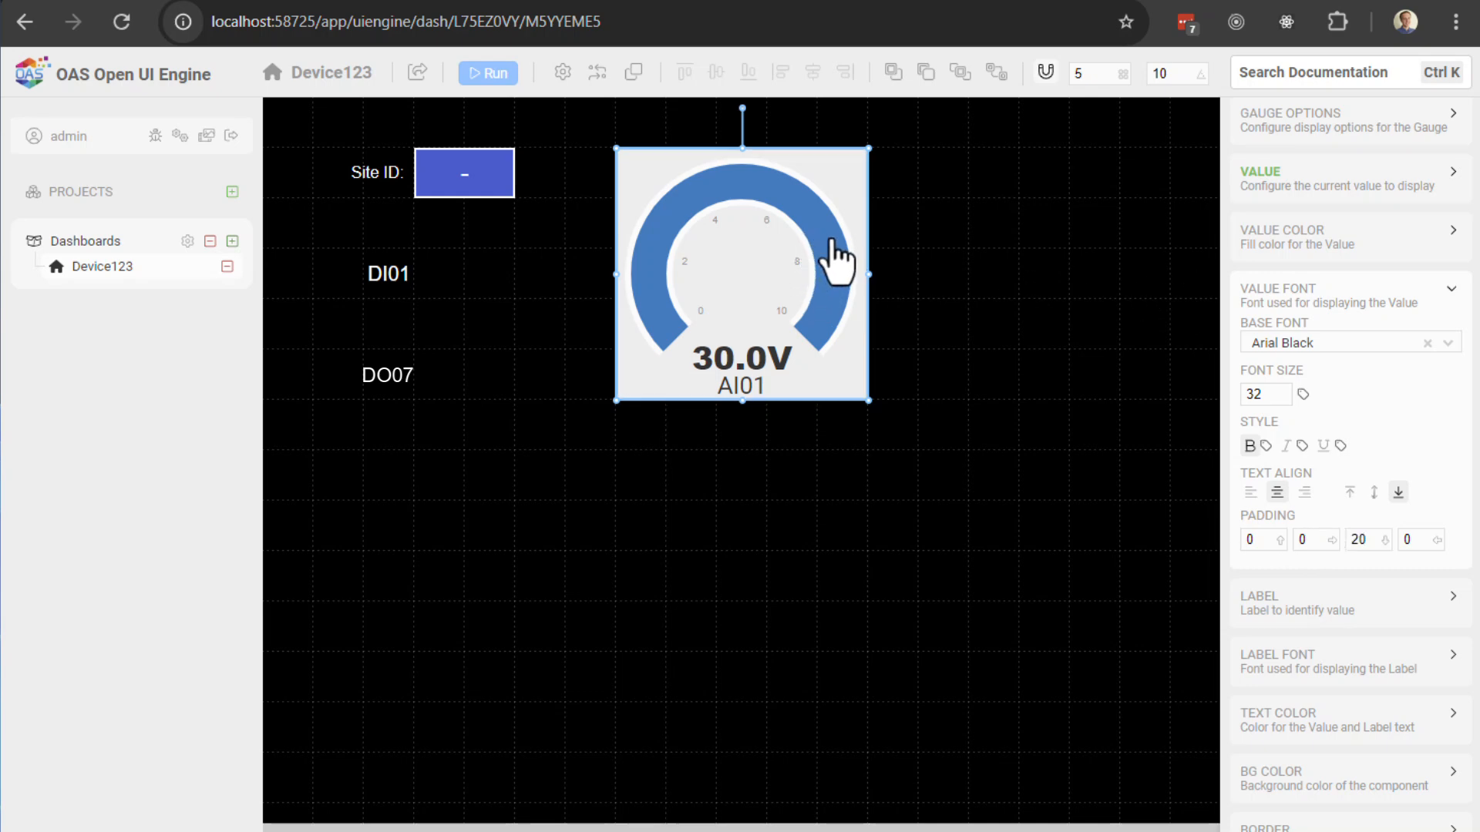
scroll(1311, 385, "up", 2)
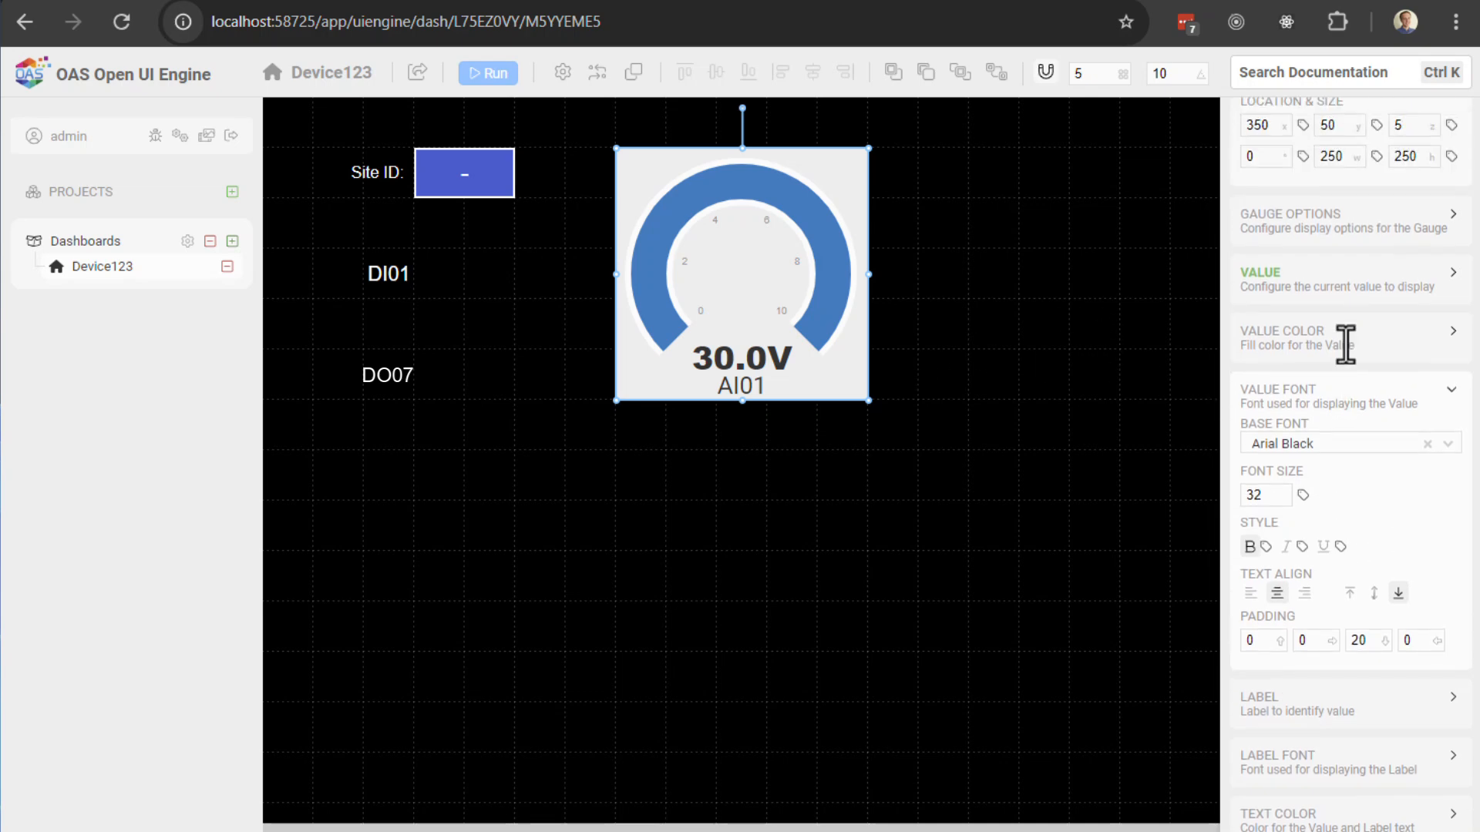
Step: Change the gauge value from 30 to 5 so it reads 5.0V
left_click(1278, 289)
left_click_drag(1282, 316, 1195, 321)
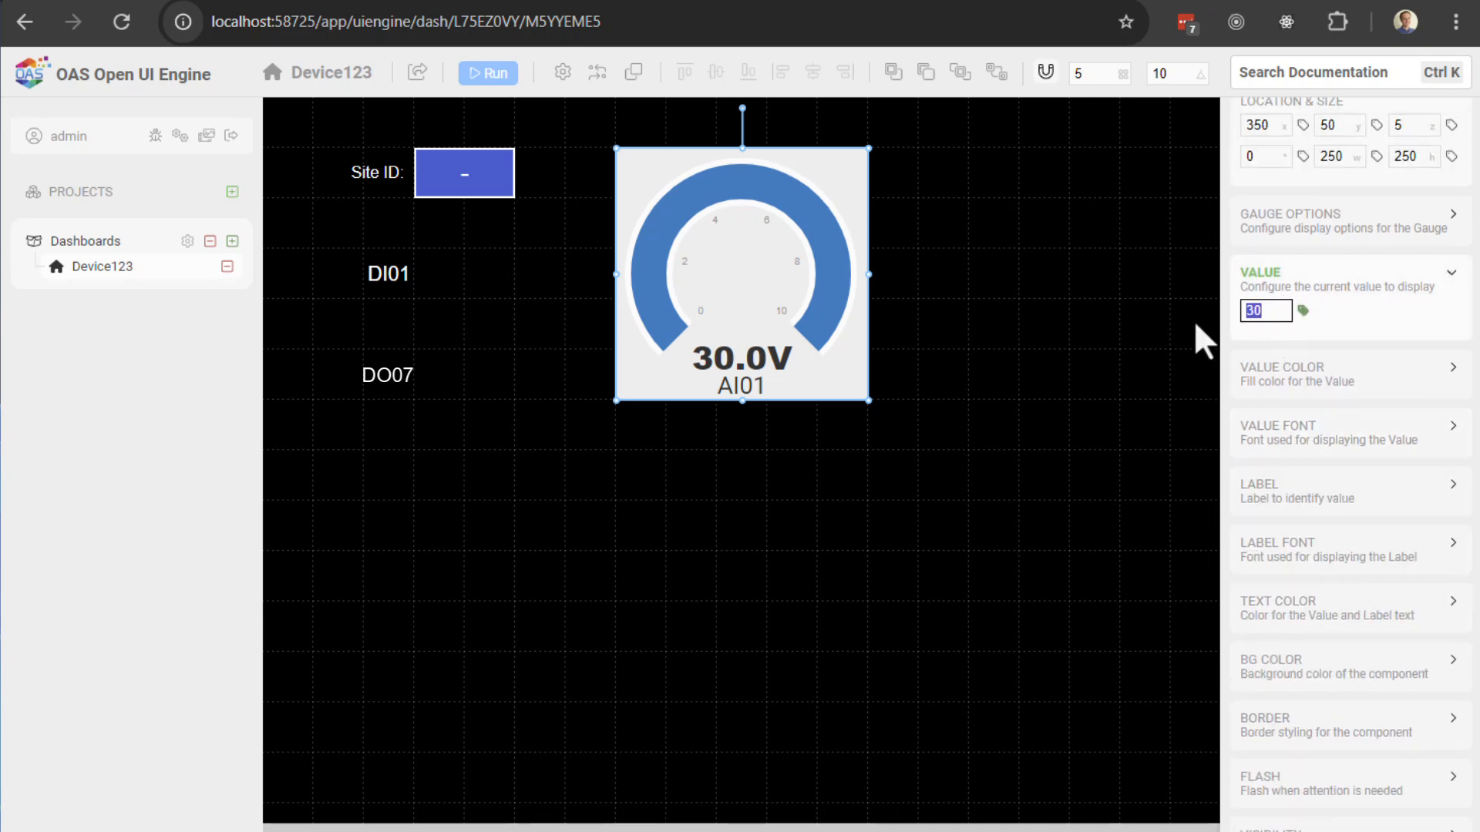
type("5")
left_click(1037, 370)
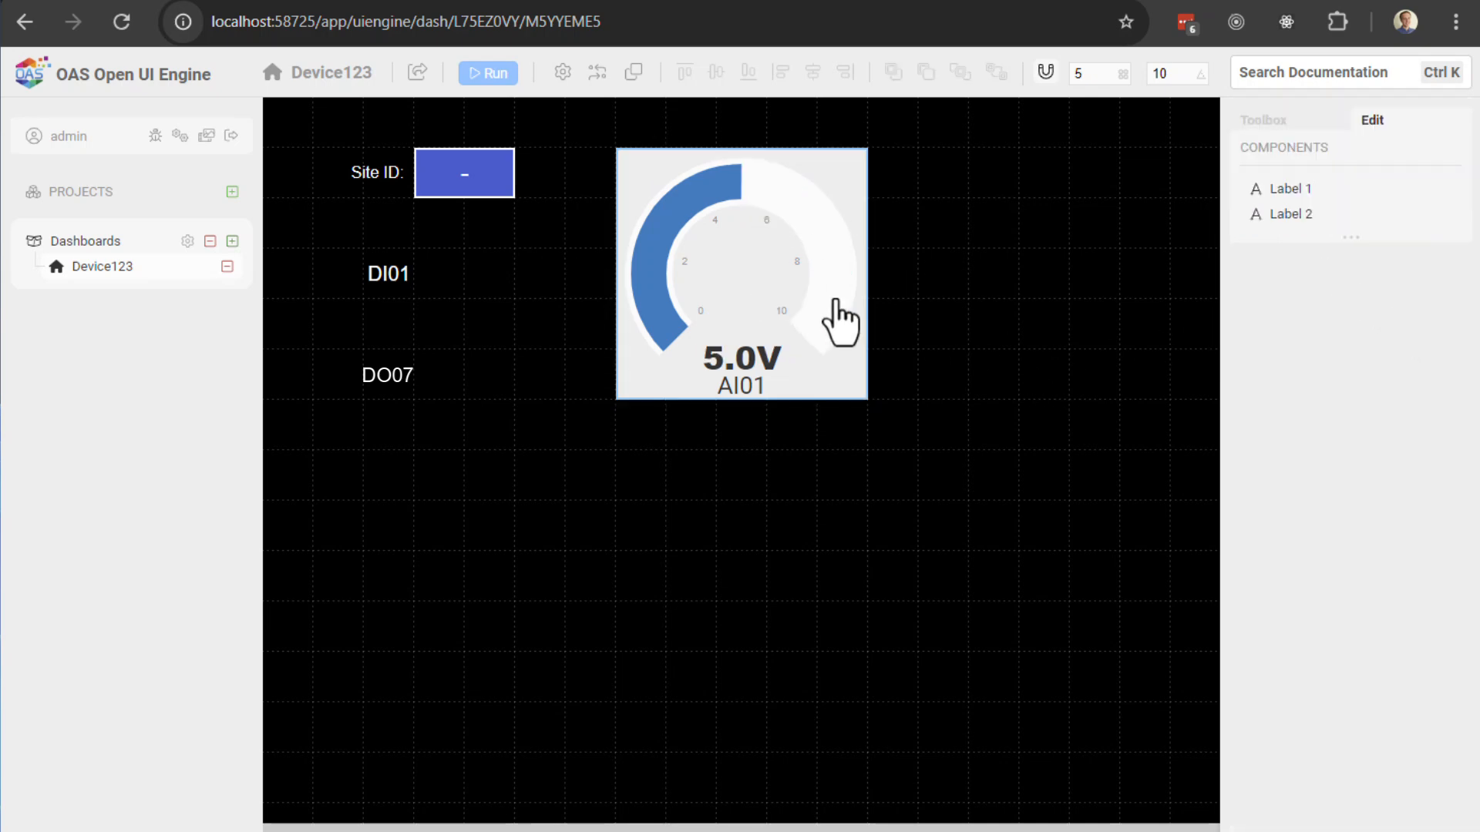
Step: Set the gauge's Tick Location to inside so ticks draw within the arc
left_click(859, 199)
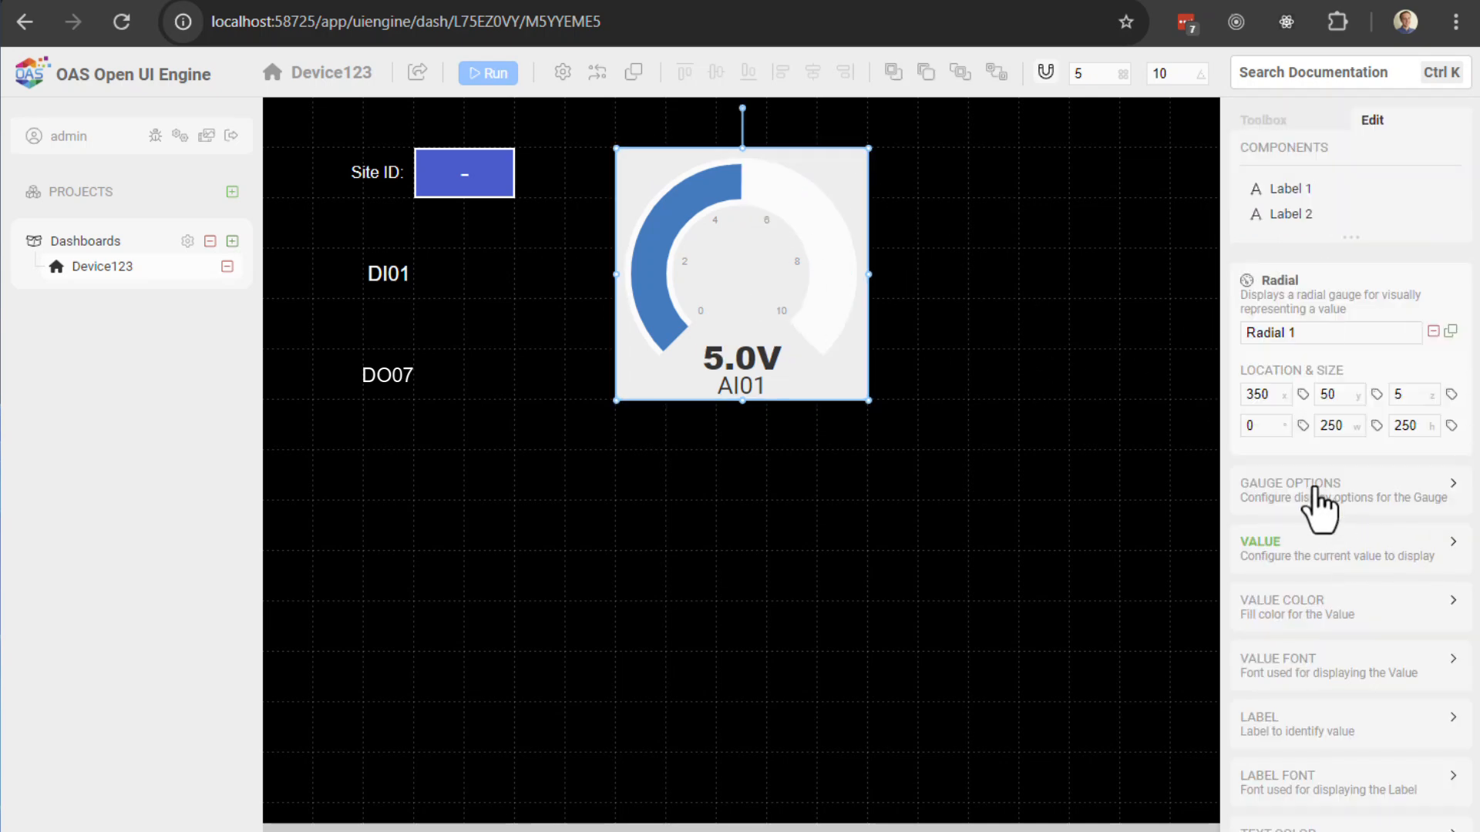
left_click(1338, 501)
scroll(1366, 609, "down", 4)
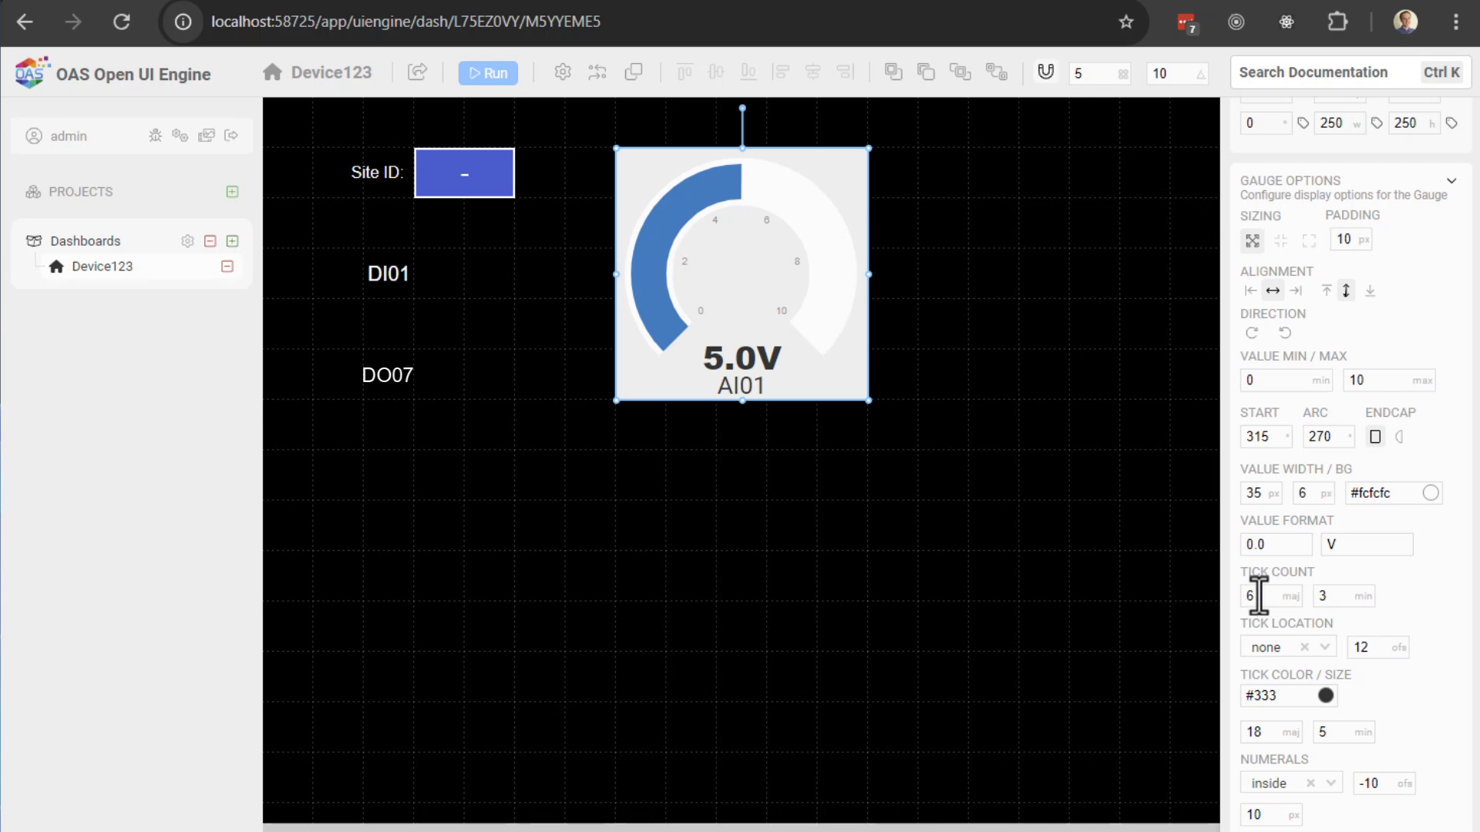
double_click(1267, 595)
key("Tab")
left_click(1264, 595)
left_click_drag(1349, 594, 1254, 606)
left_click(1412, 598)
left_click(1303, 654)
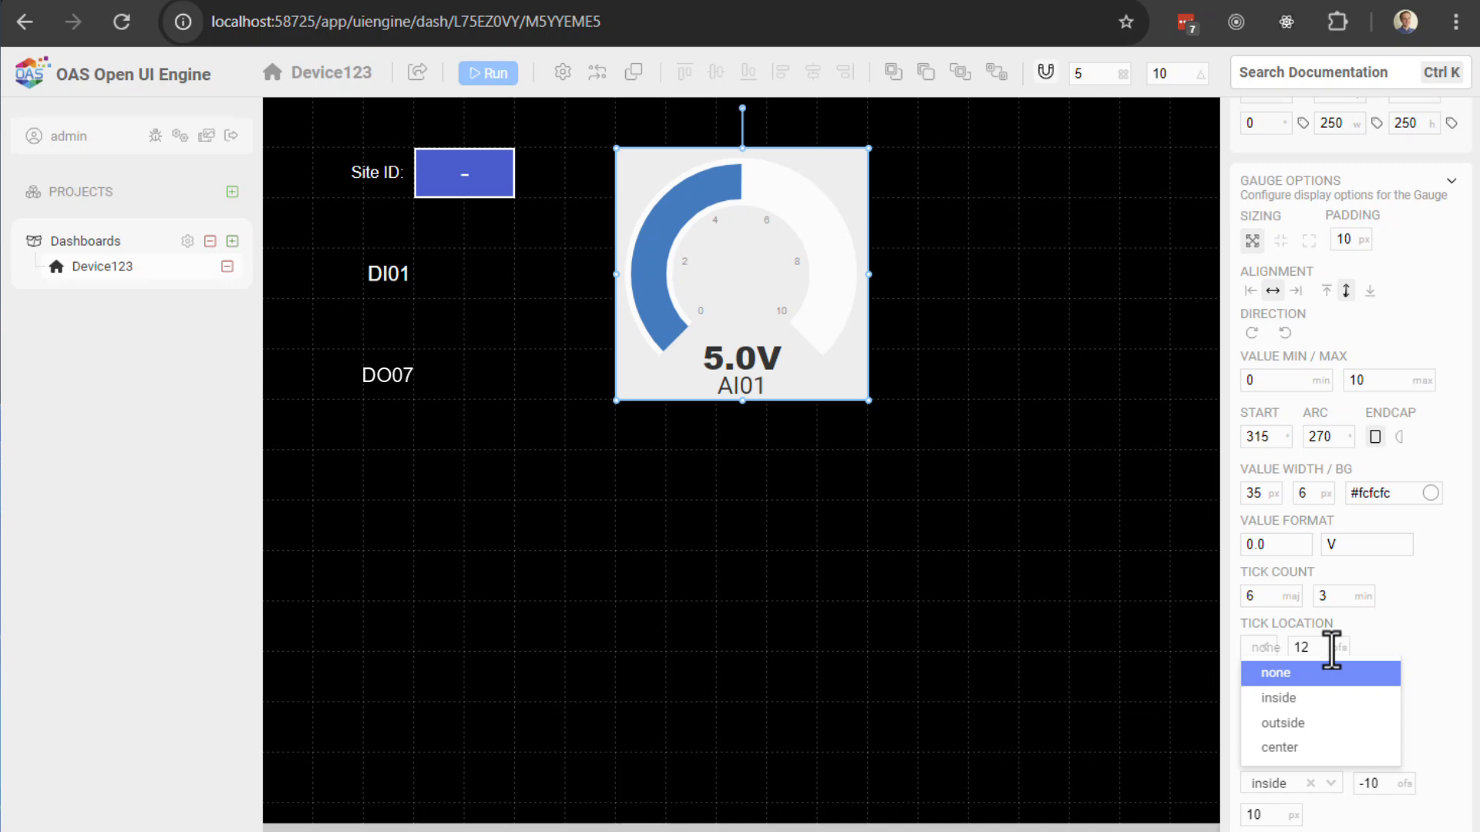
left_click(1295, 699)
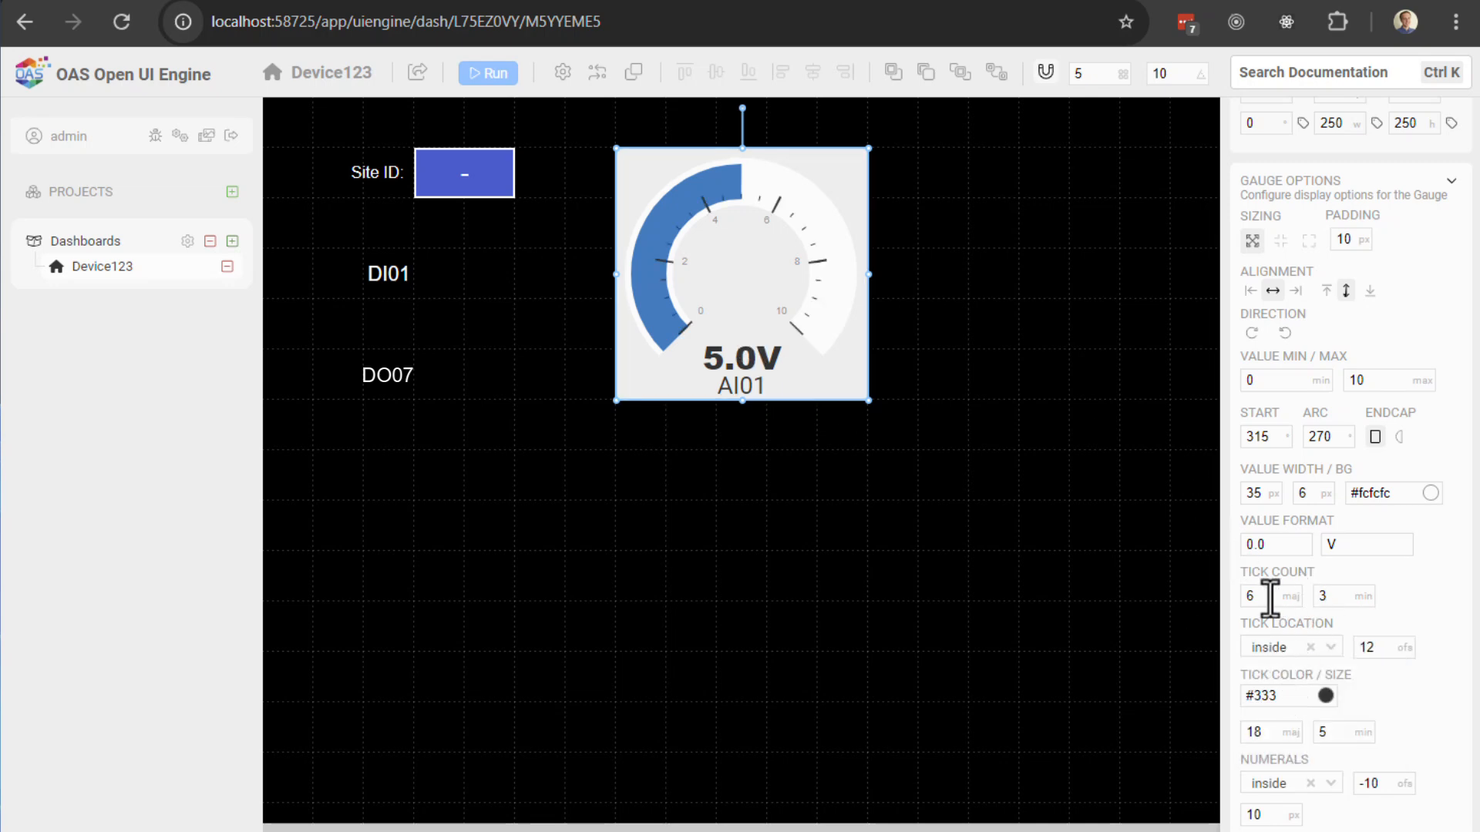
Step: Try different tick counts, ending with 5 major and 1 minor tick
left_click(1328, 597)
type("10")
left_click(1421, 580)
type("2")
left_click(1427, 583)
left_click_drag(1264, 595, 1241, 598)
type("5")
left_click(1422, 605)
left_click_drag(1339, 595, 1271, 607)
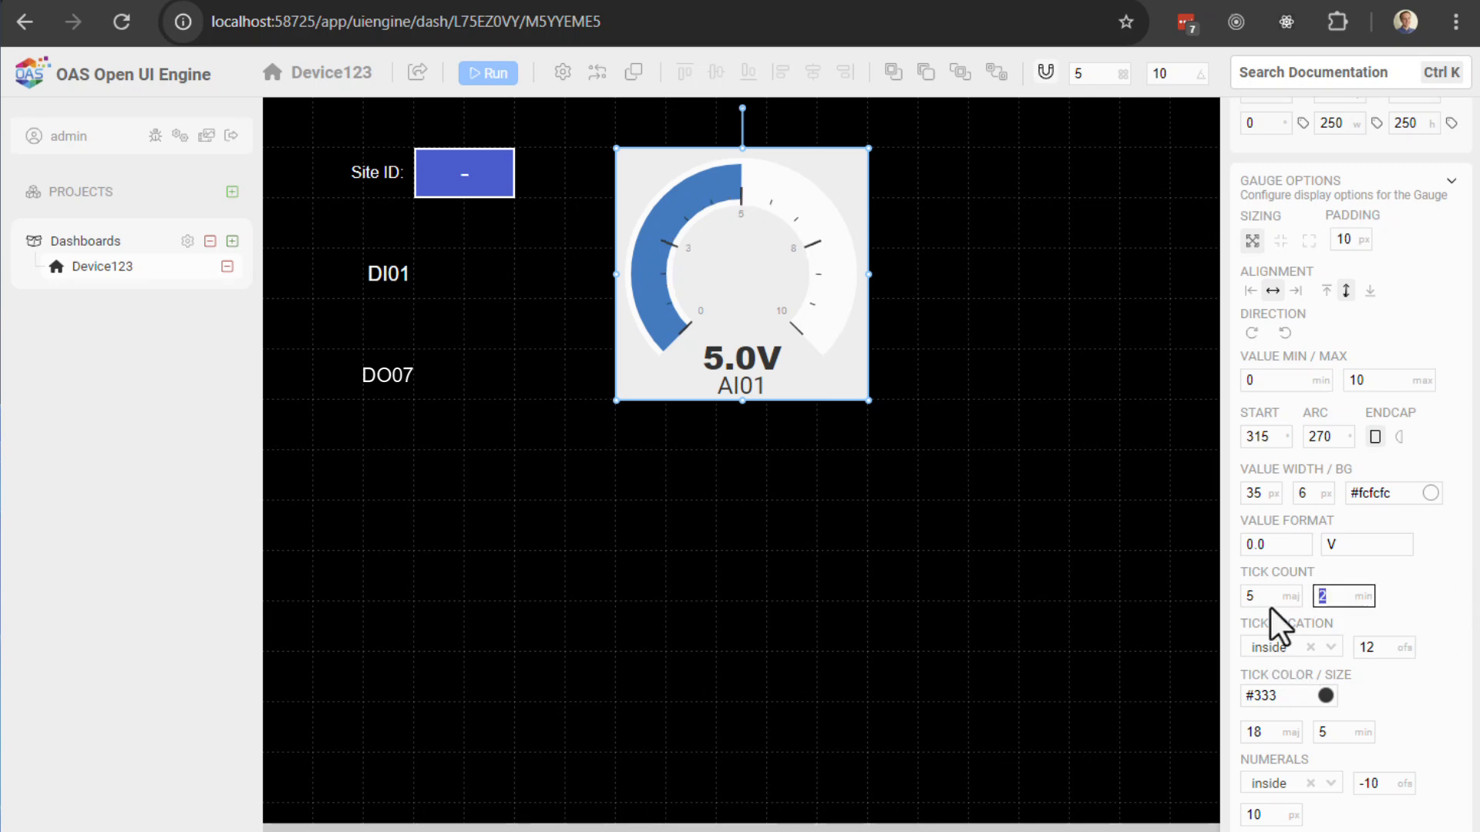
type("12")
key("BackSpace")
left_click(1428, 613)
Step: Set 6 major ticks, run the dashboard live, and bring up the Tags configuration
left_click_drag(1279, 604, 1184, 599)
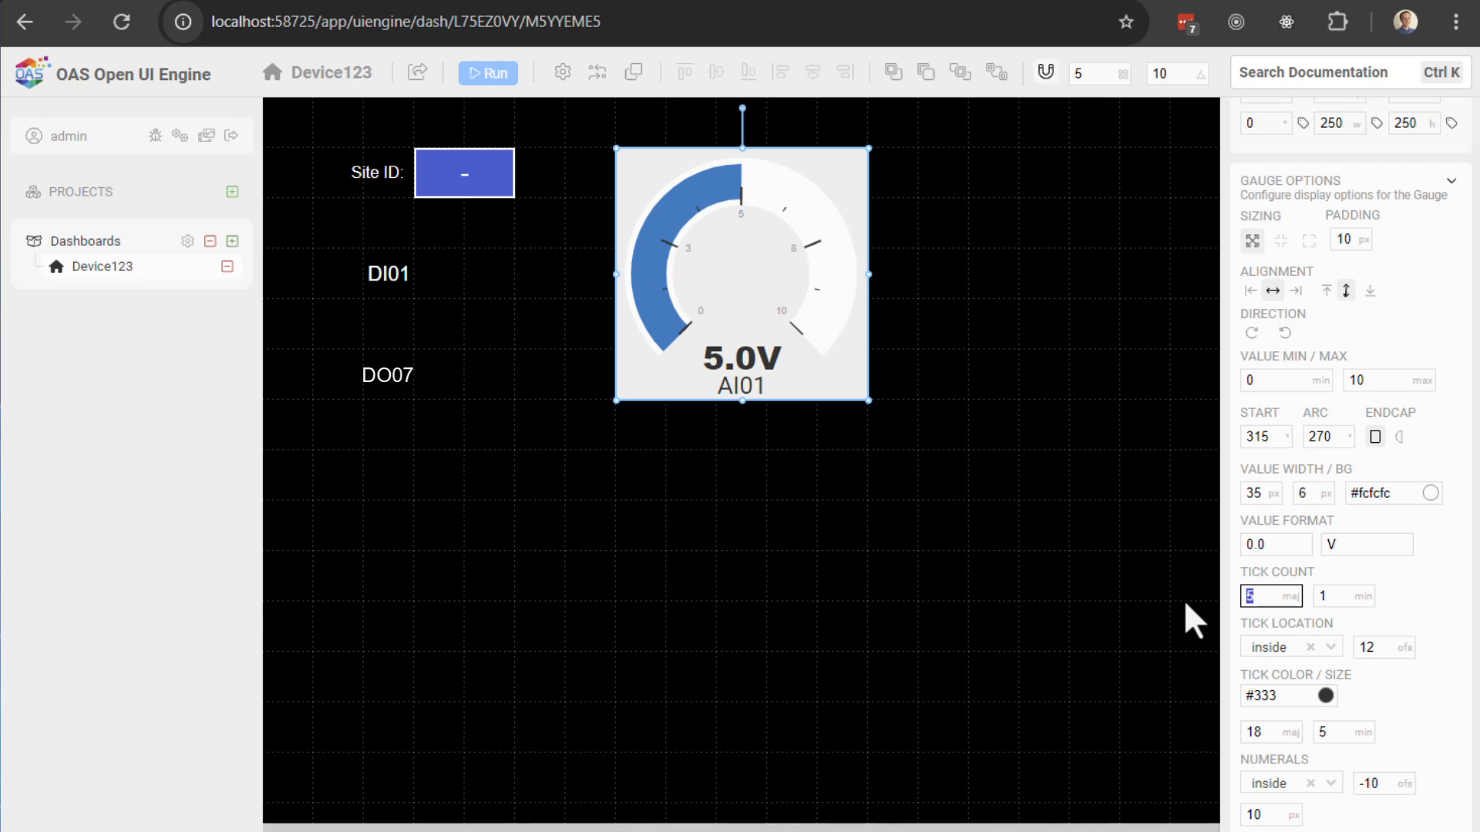
type("4")
left_click(1399, 591)
left_click_drag(1282, 602, 1209, 612)
type("10")
key("BackSpace")
key("BackSpace")
type("5")
key("BackSpace")
type("6")
left_click(1397, 586)
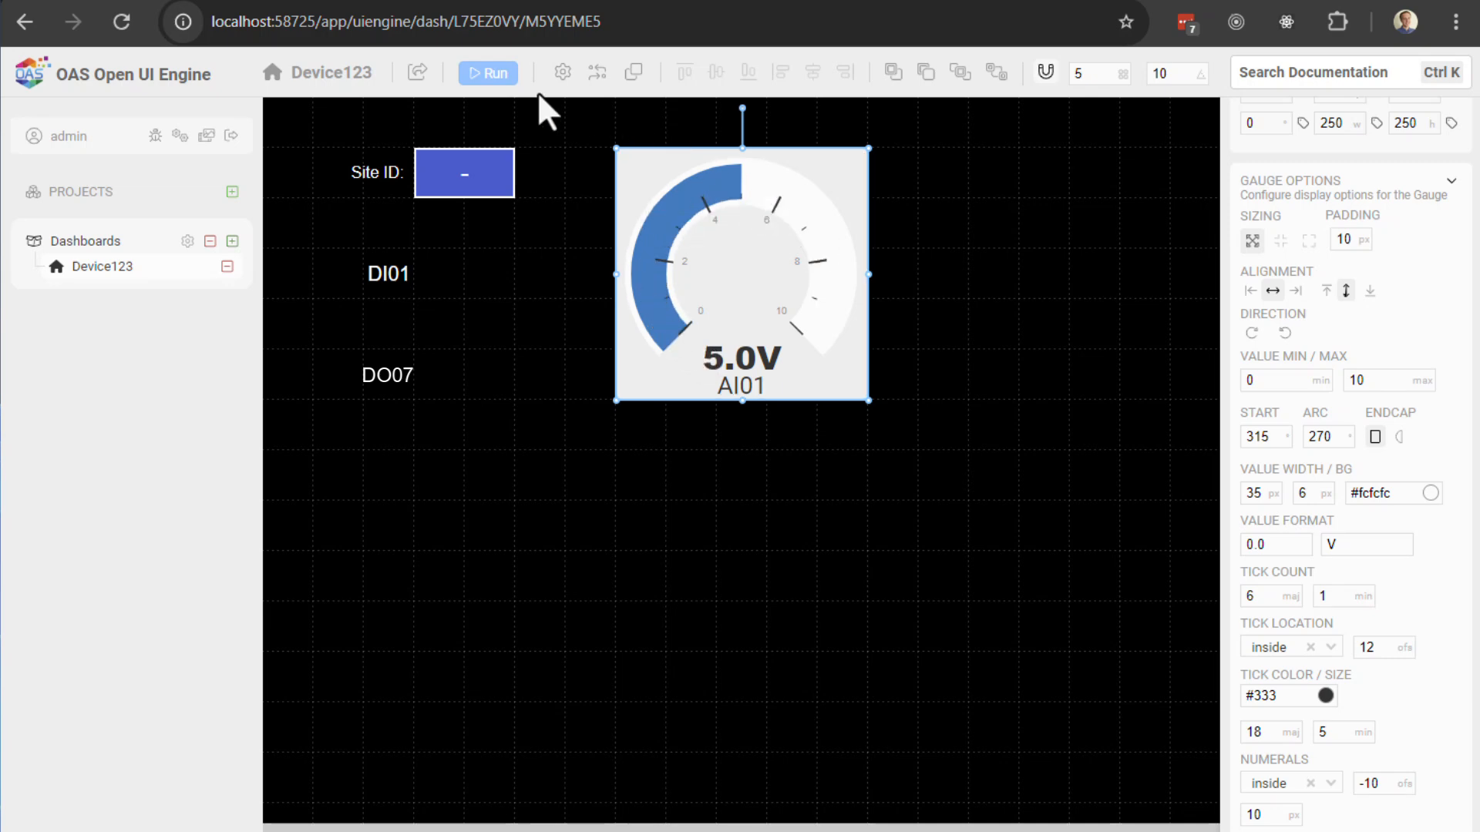
left_click(488, 72)
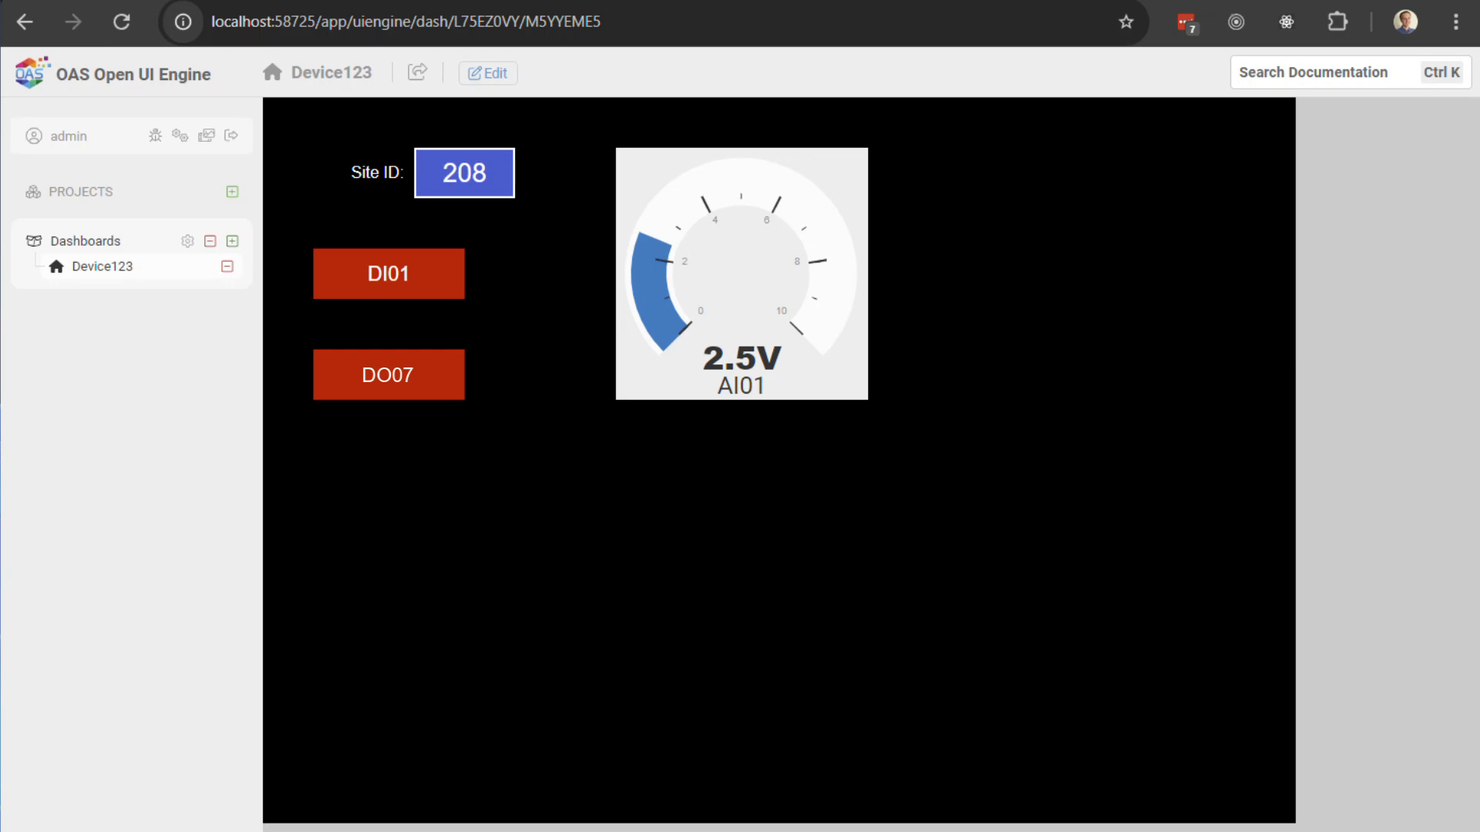
left_click(426, 830)
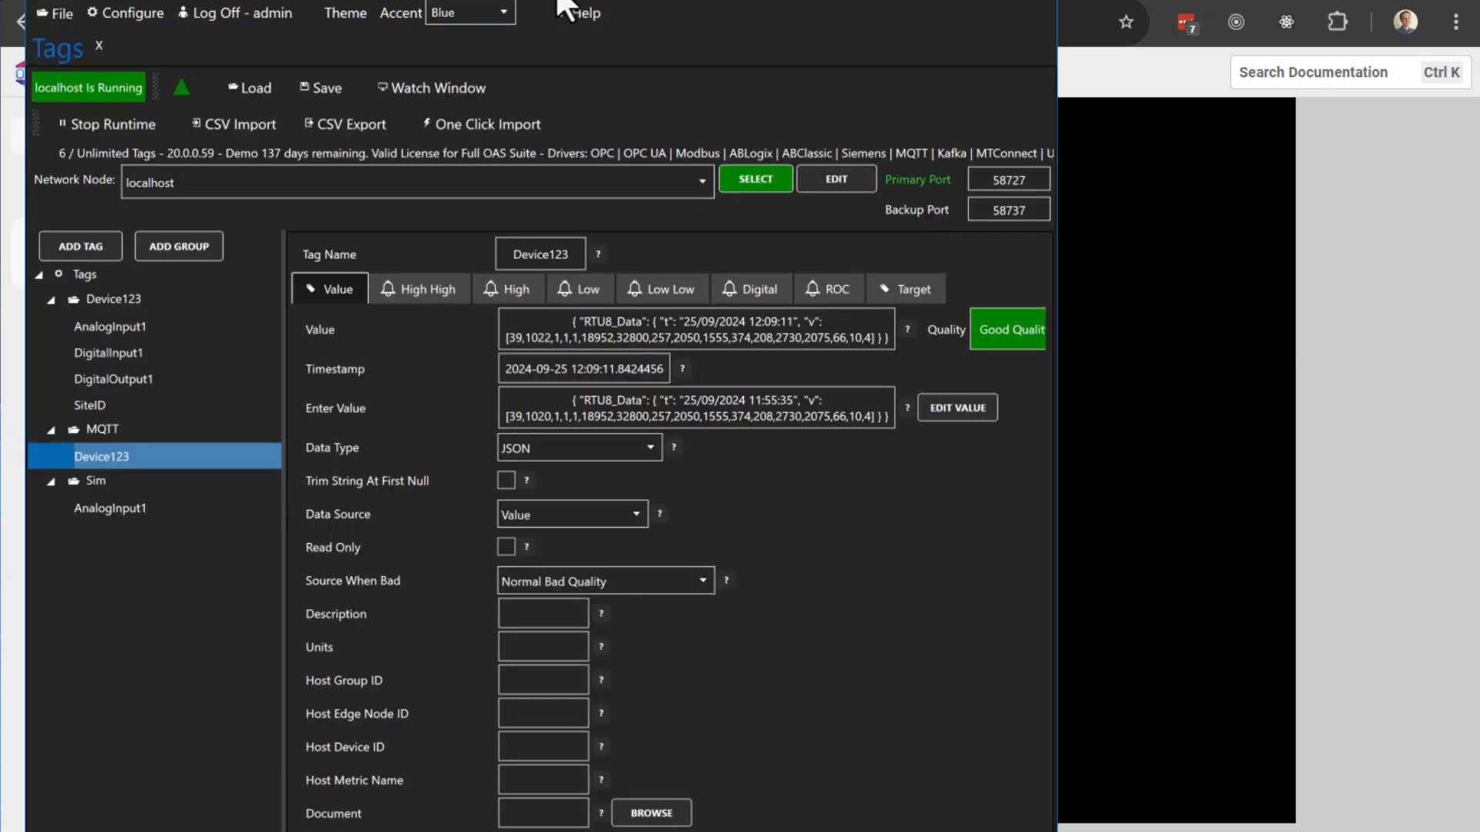
Step: Write 650 to the Sim AnalogInput1 tag's value, replacing 250
left_click_drag(557, 1, 1467, 9)
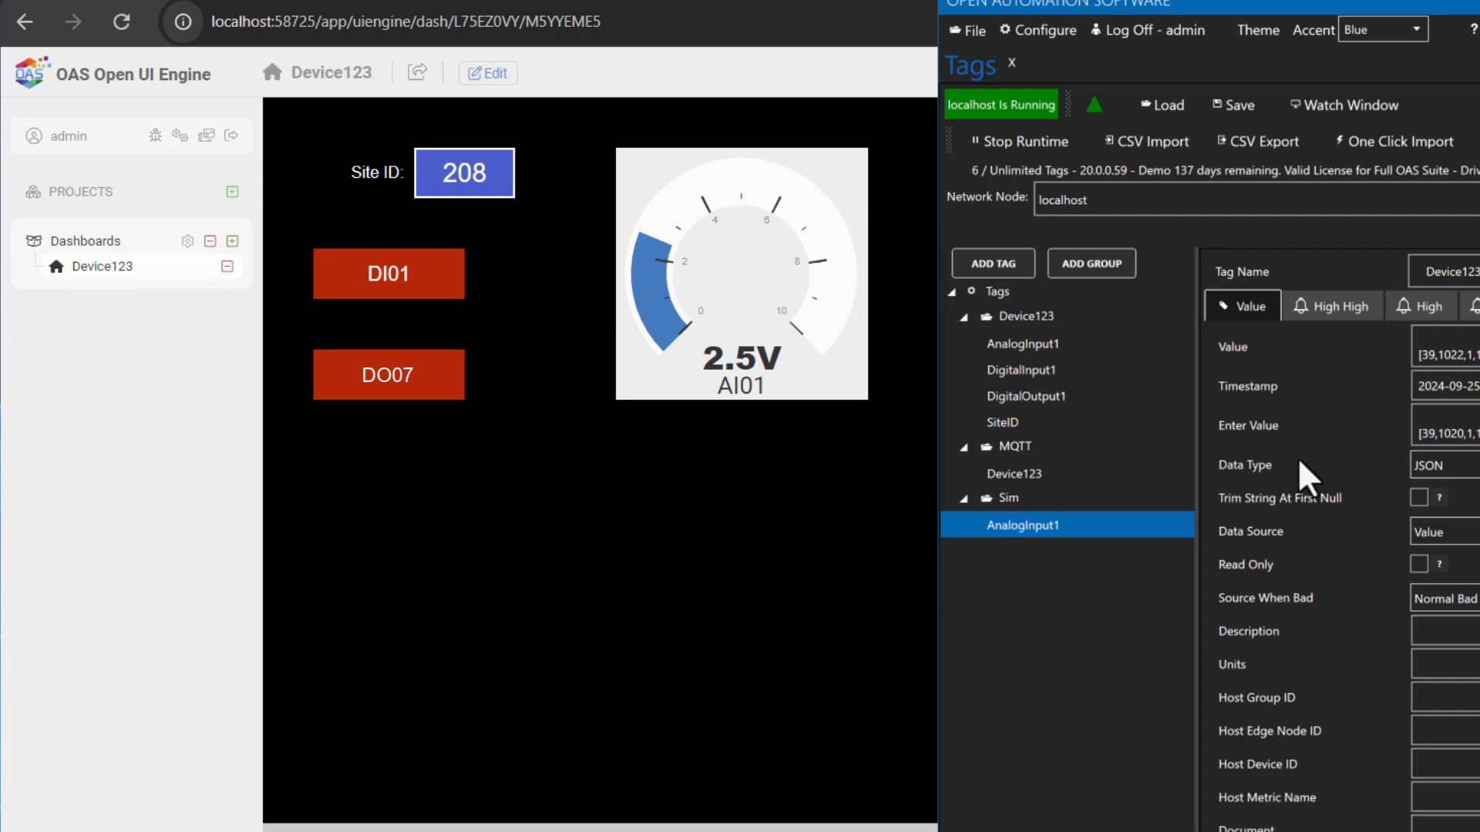
double_click(1380, 347)
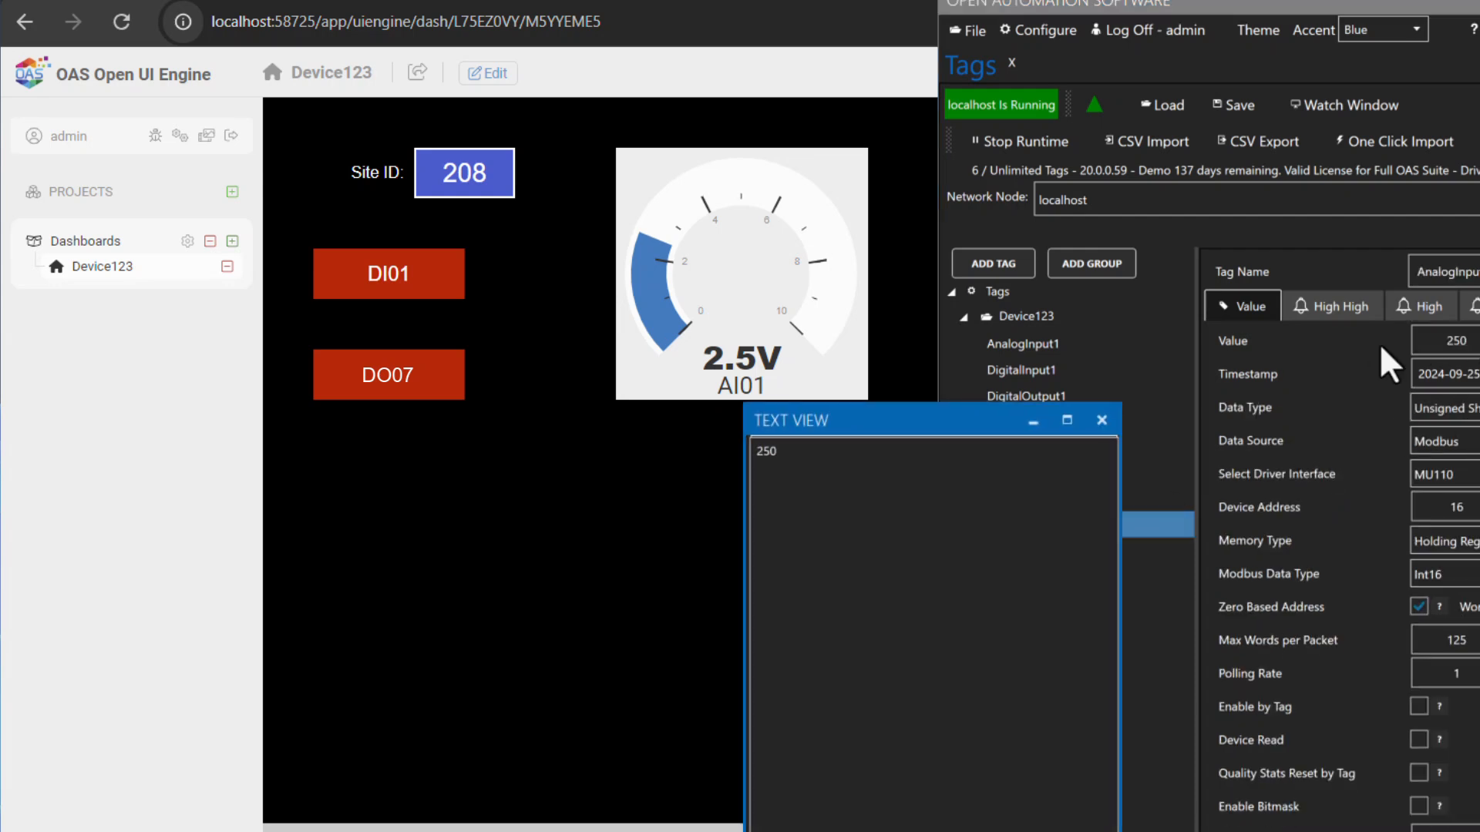
left_click(1107, 420)
left_click(1476, 341)
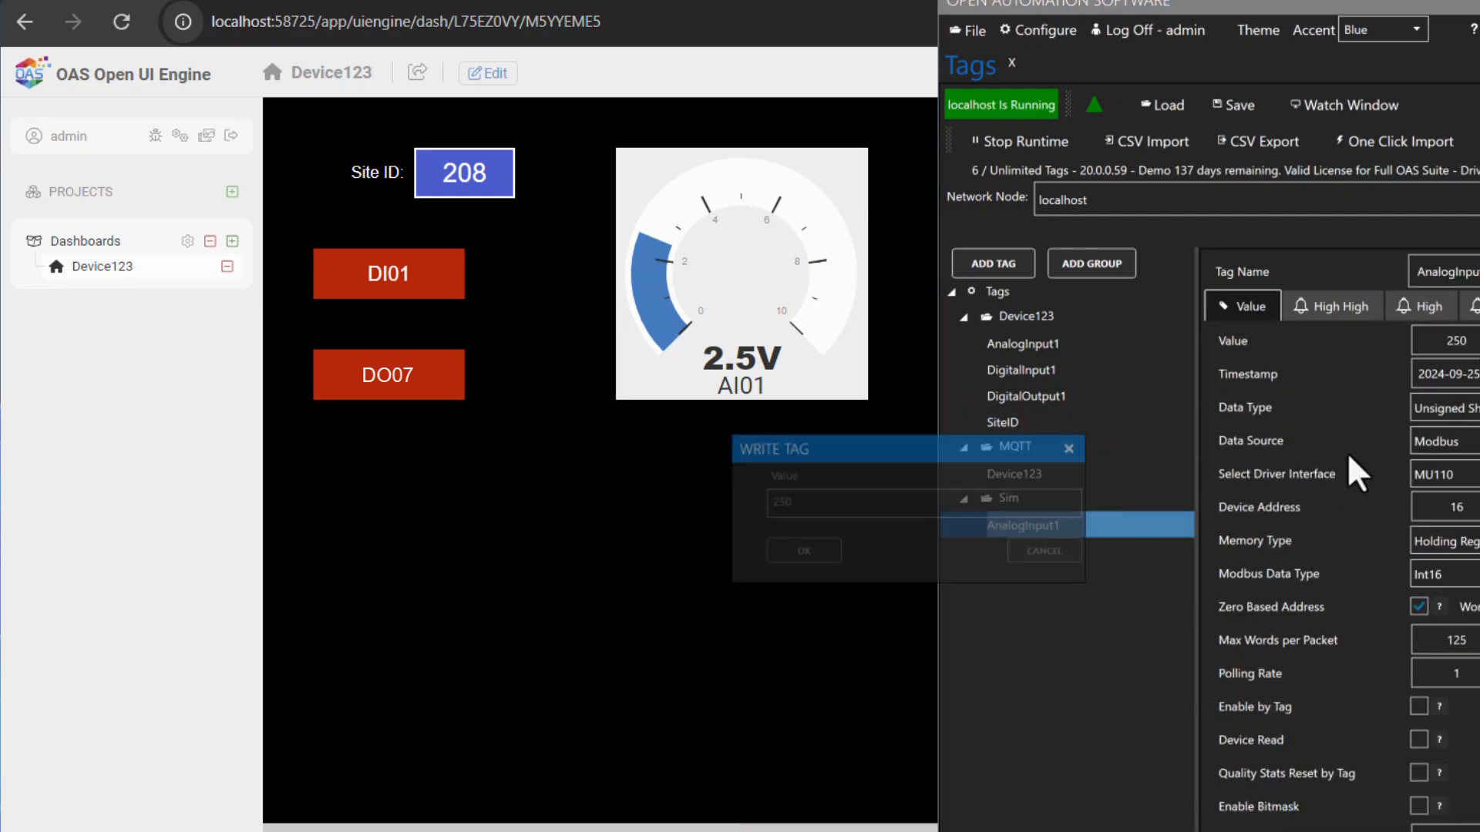
left_click_drag(783, 506, 694, 515)
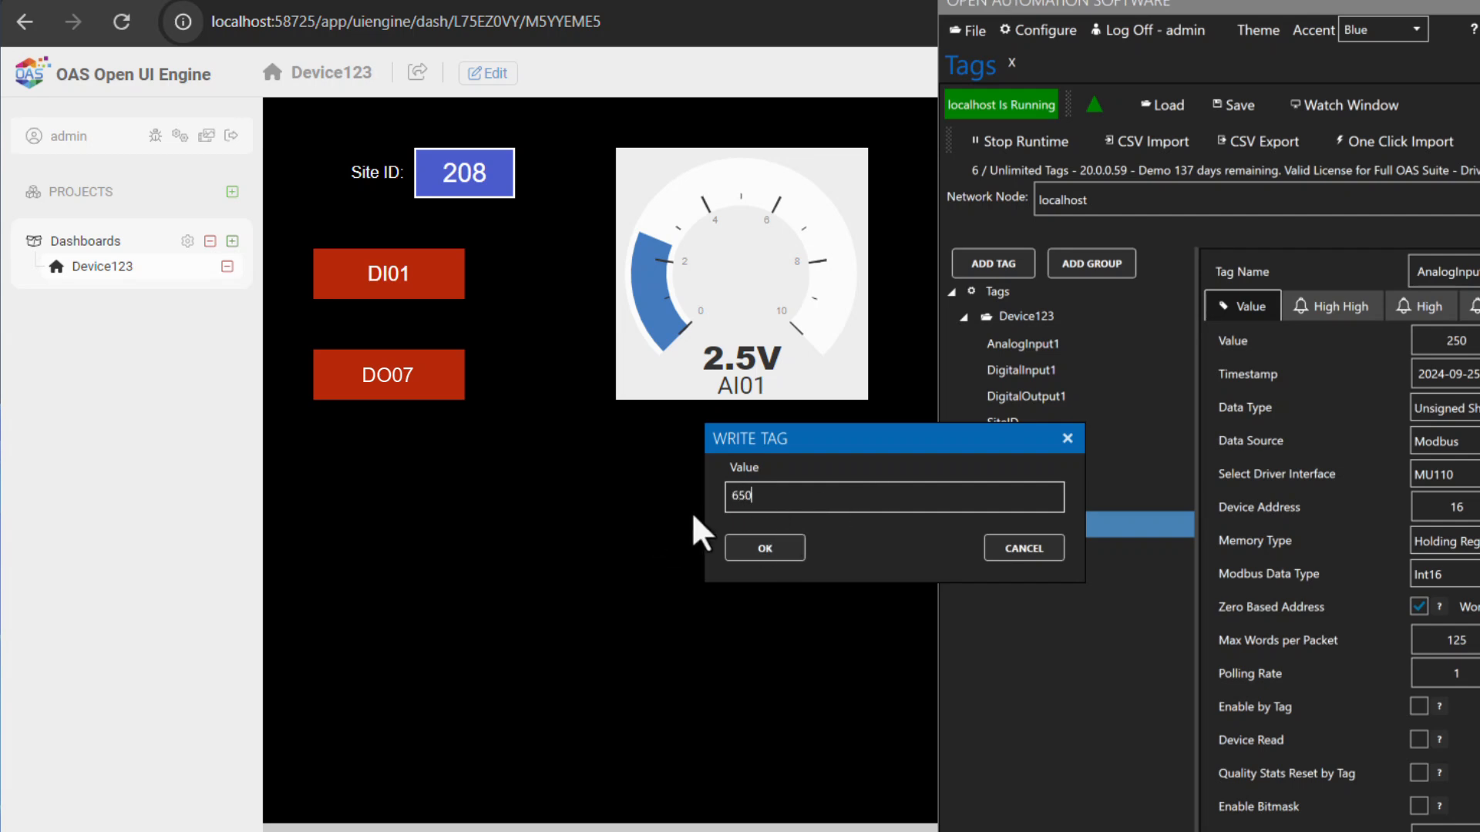
left_click(780, 549)
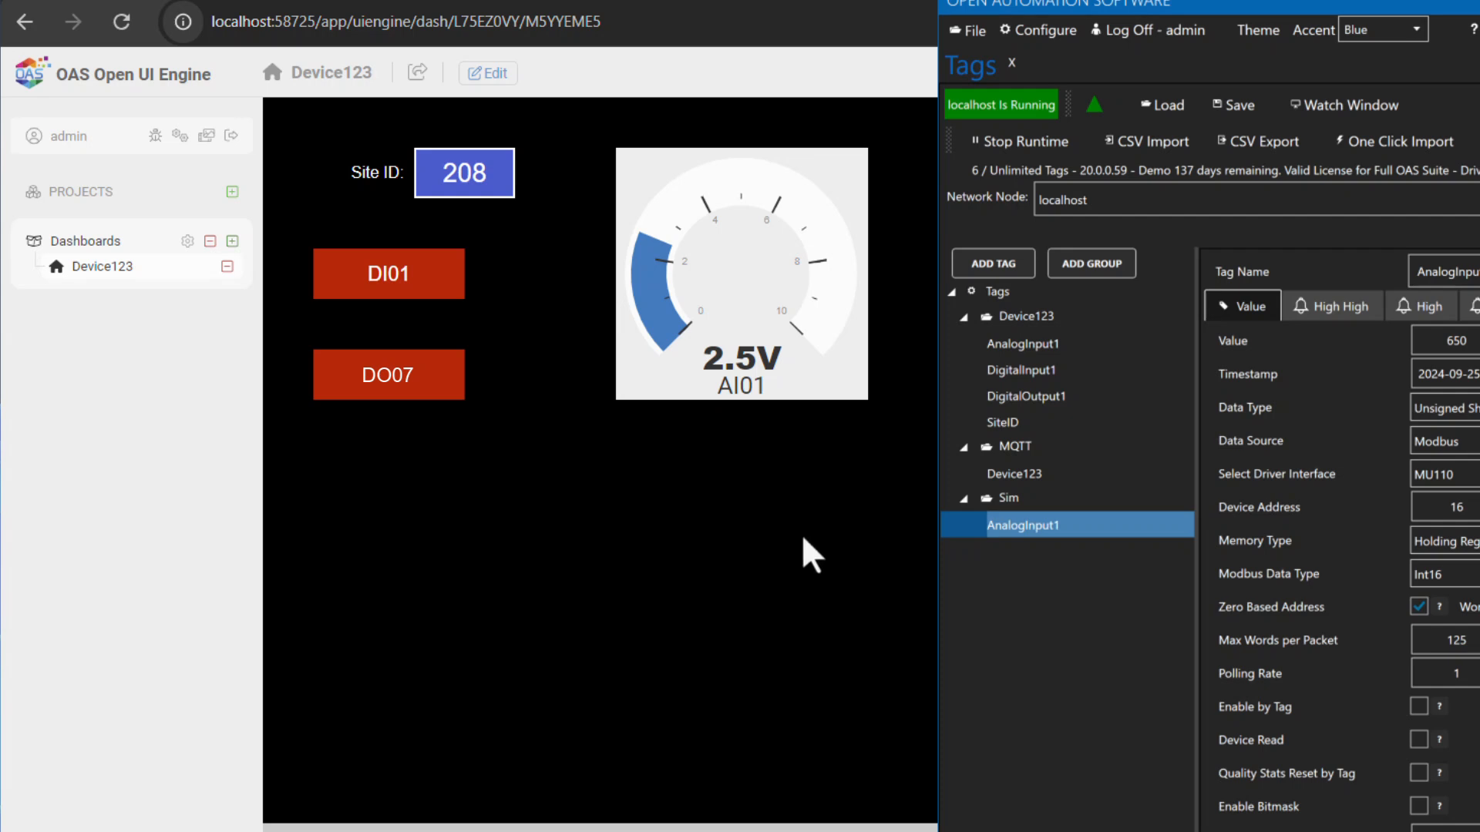